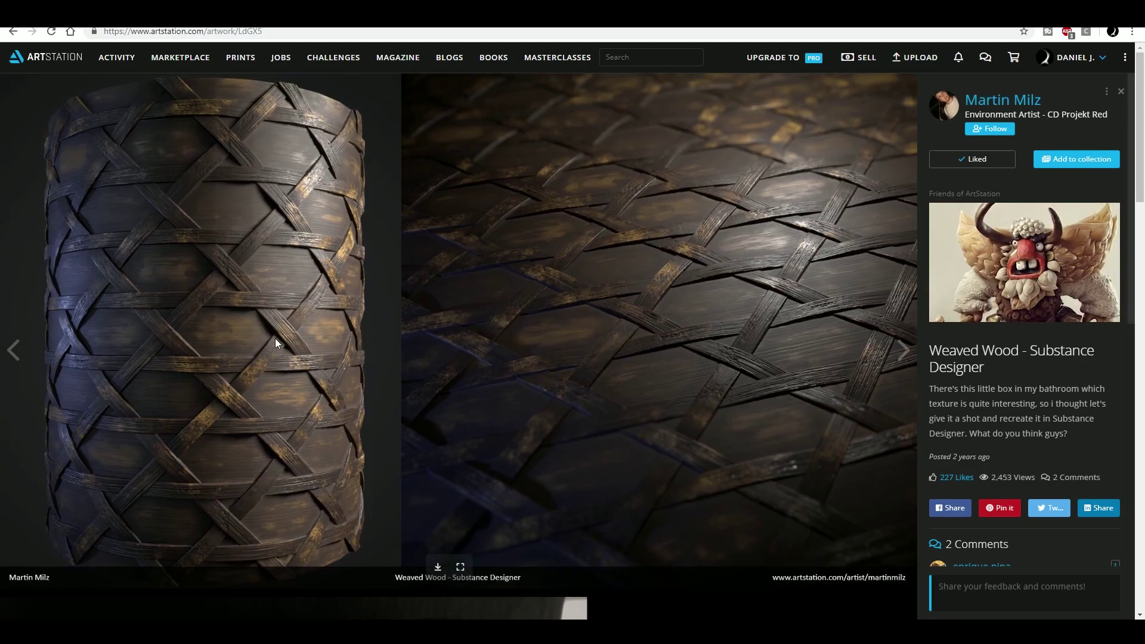
Look over the Weaved Wood reference renders and open the node graph breakdown at full size to study its Weave Pattern section.
scroll(699, 288, "down", 8)
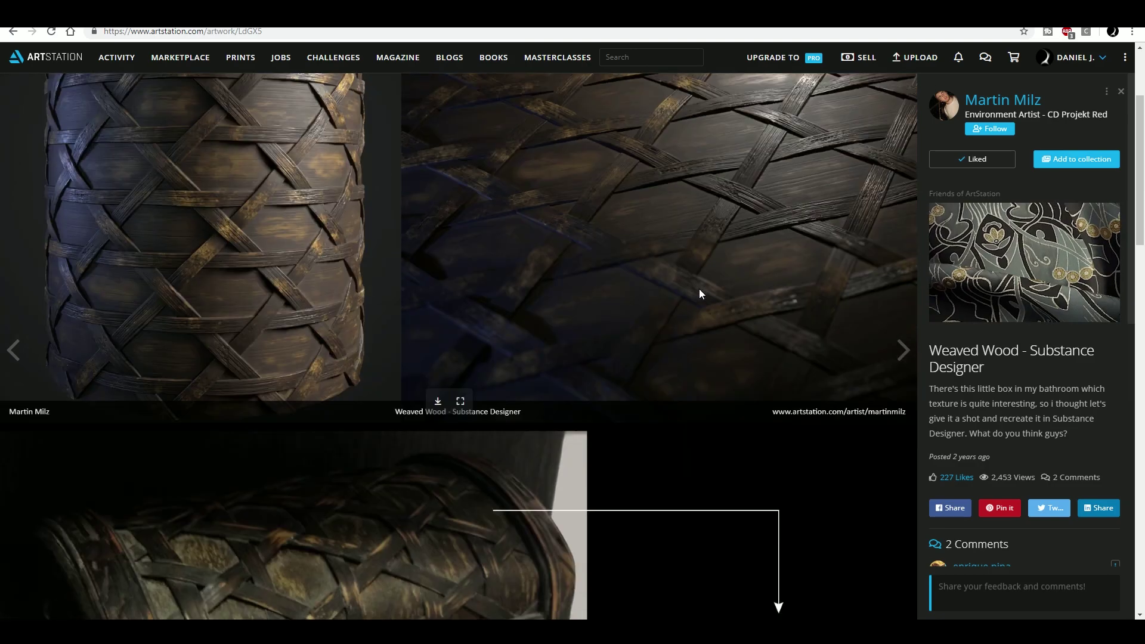
scroll(538, 291, "up", 15)
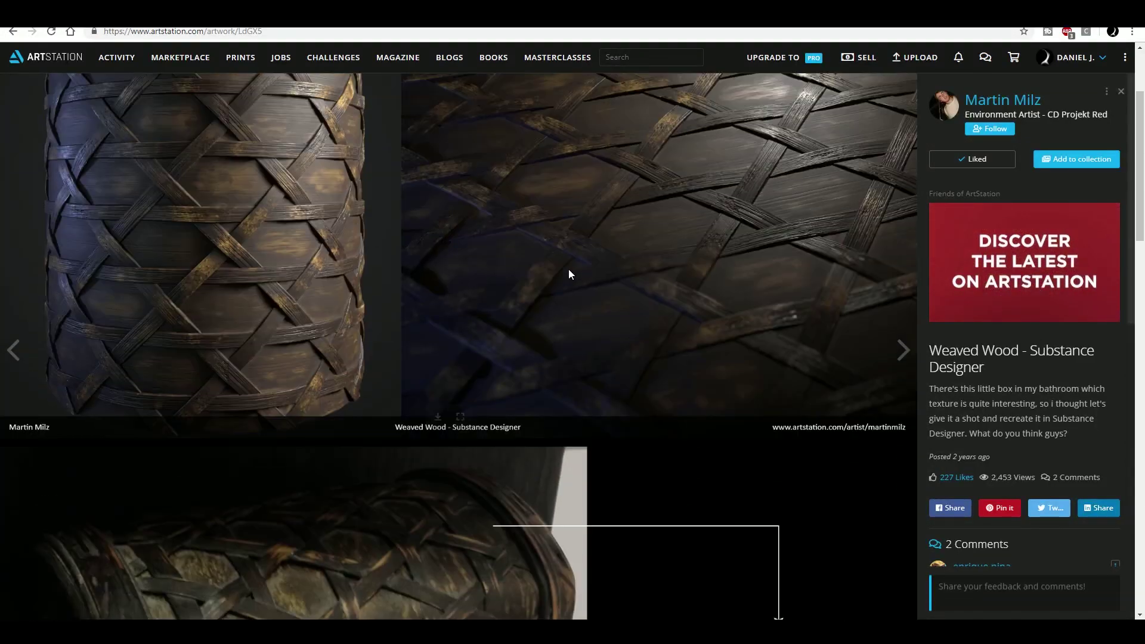
scroll(303, 230, "up", 1)
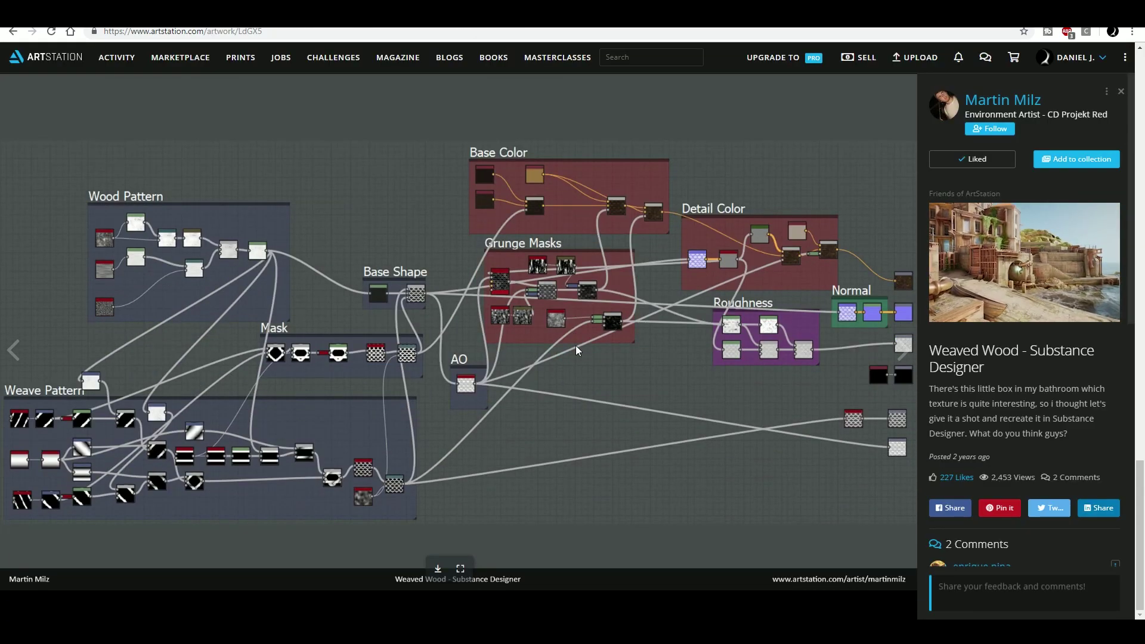
left_click(460, 570)
scroll(530, 526, "down", 8)
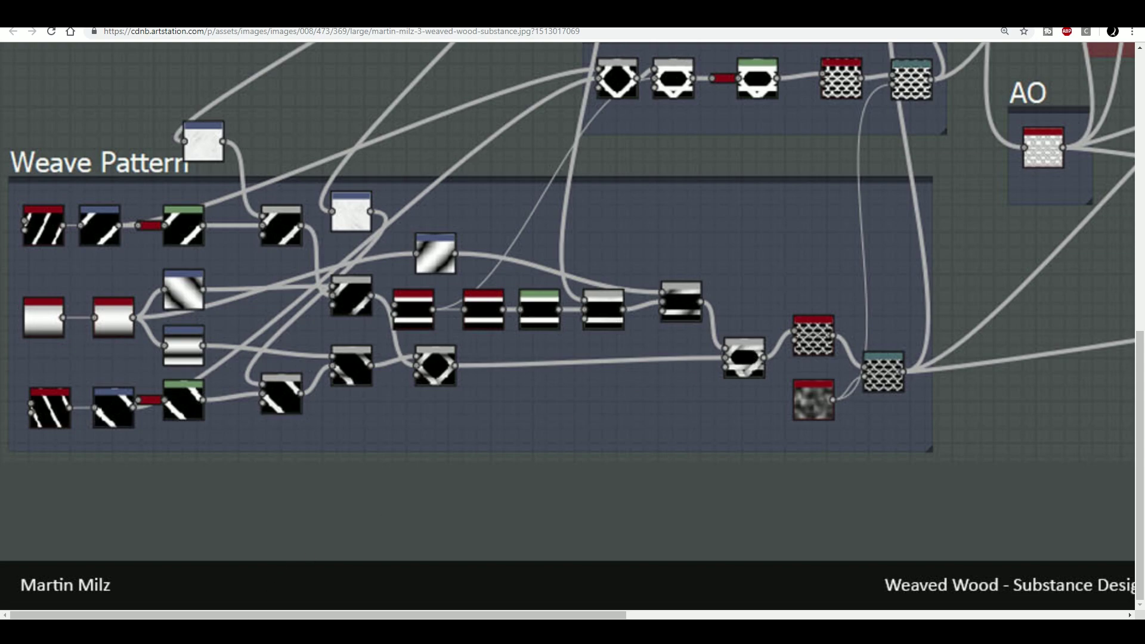
Switch to Substance Designer and show the final Blend that combines the Diagonals and Horizontals in the 2D view.
key("alt+Tab")
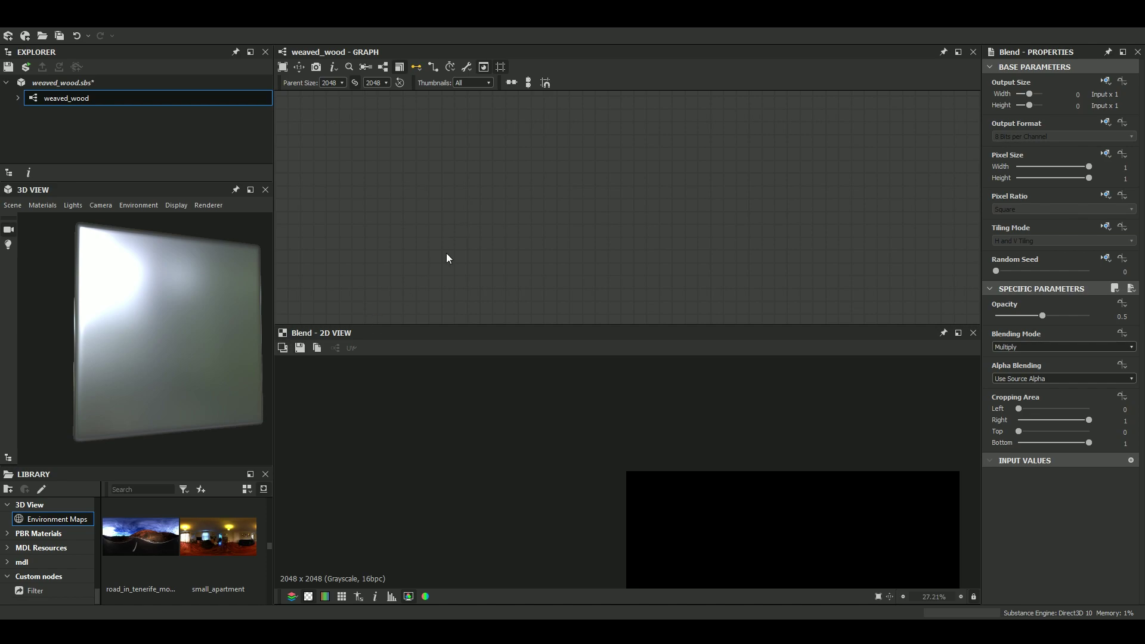
key("ctrl+v")
middle_click_drag(590, 196, 519, 312)
scroll(746, 184, "up", 2)
double_click(754, 179)
key("f")
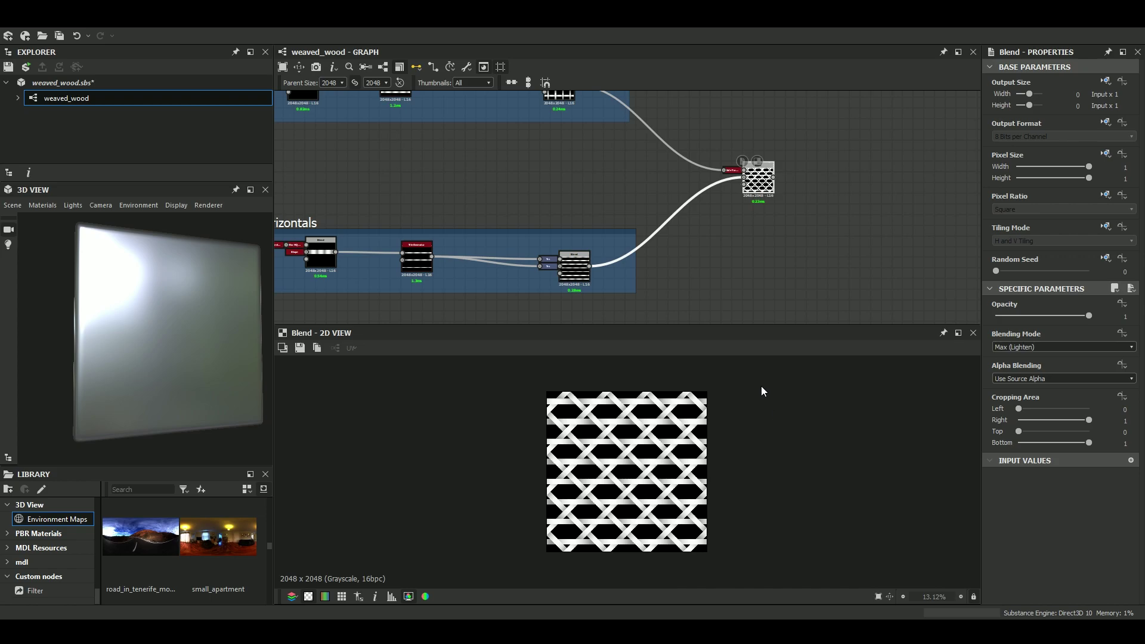
Display the final Blend's weave output on the model in the 3D view.
scroll(620, 475, "up", 7)
right_click_drag(758, 177, 169, 328)
left_click(205, 352)
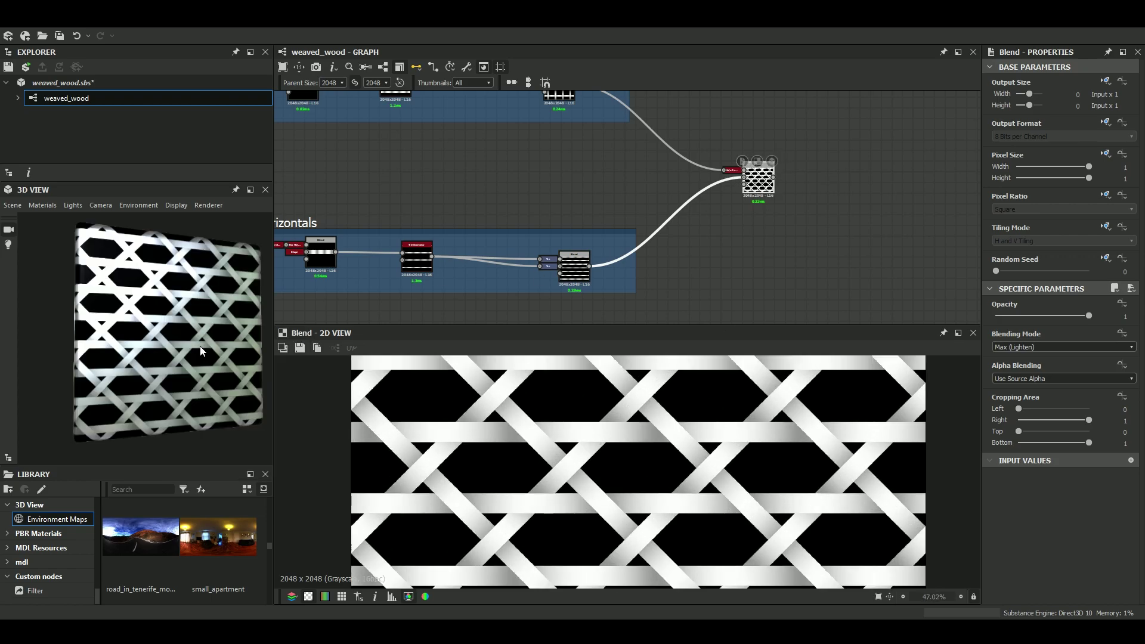
scroll(189, 344, "up", 3)
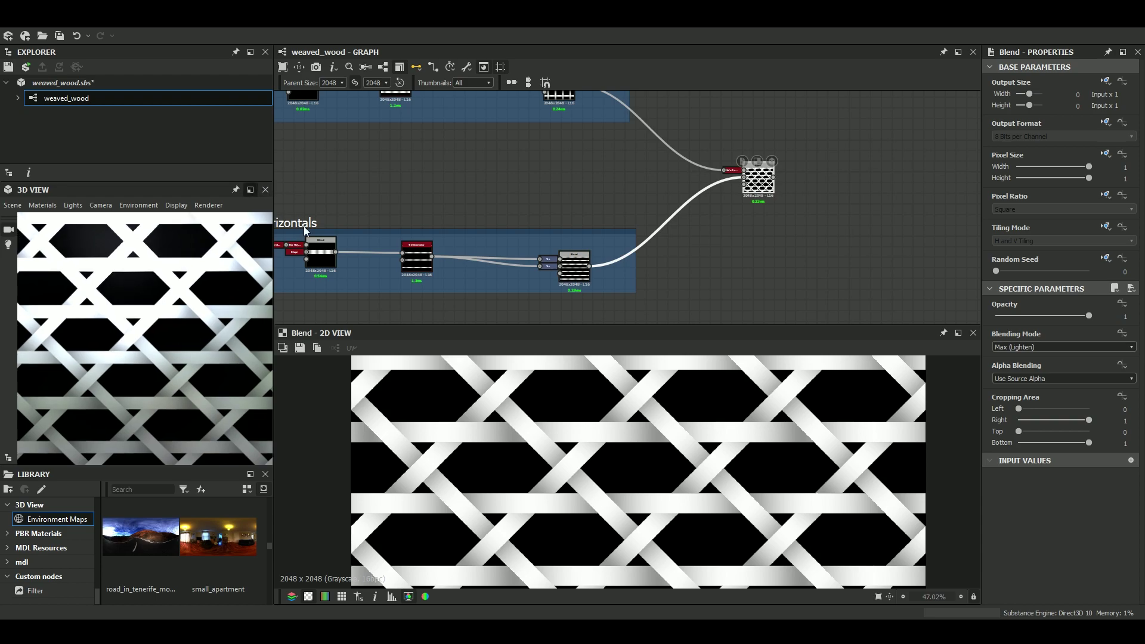
Examine the strip crossings of the weave on the model in an enlarged floating 3D view, then dock it back.
scroll(629, 324, "down", 5)
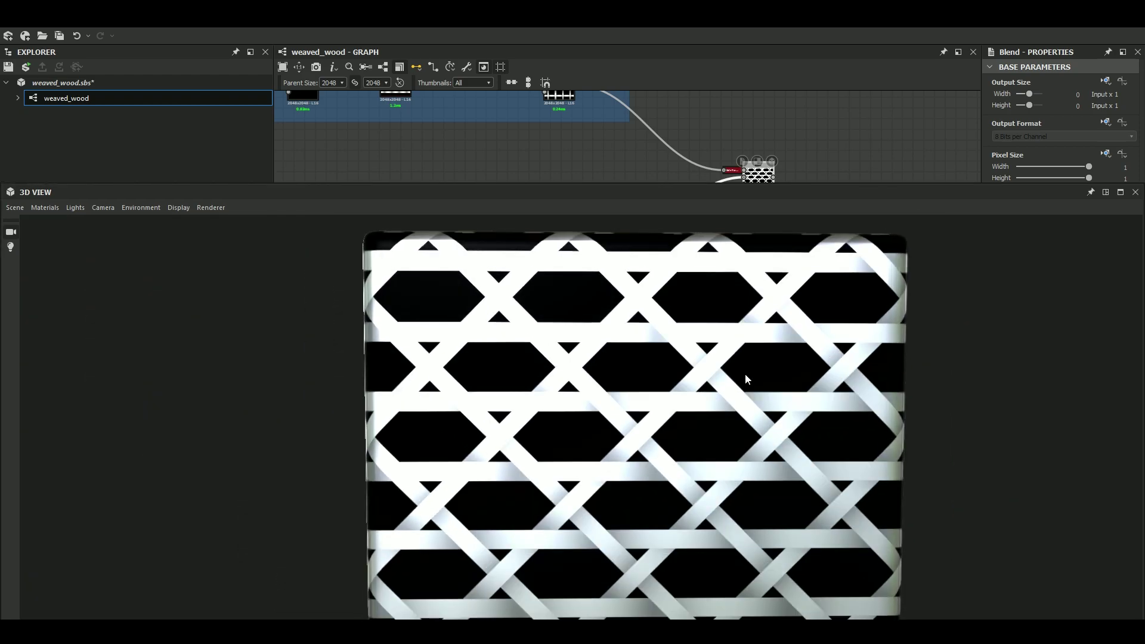
left_click_drag(746, 374, 499, 398)
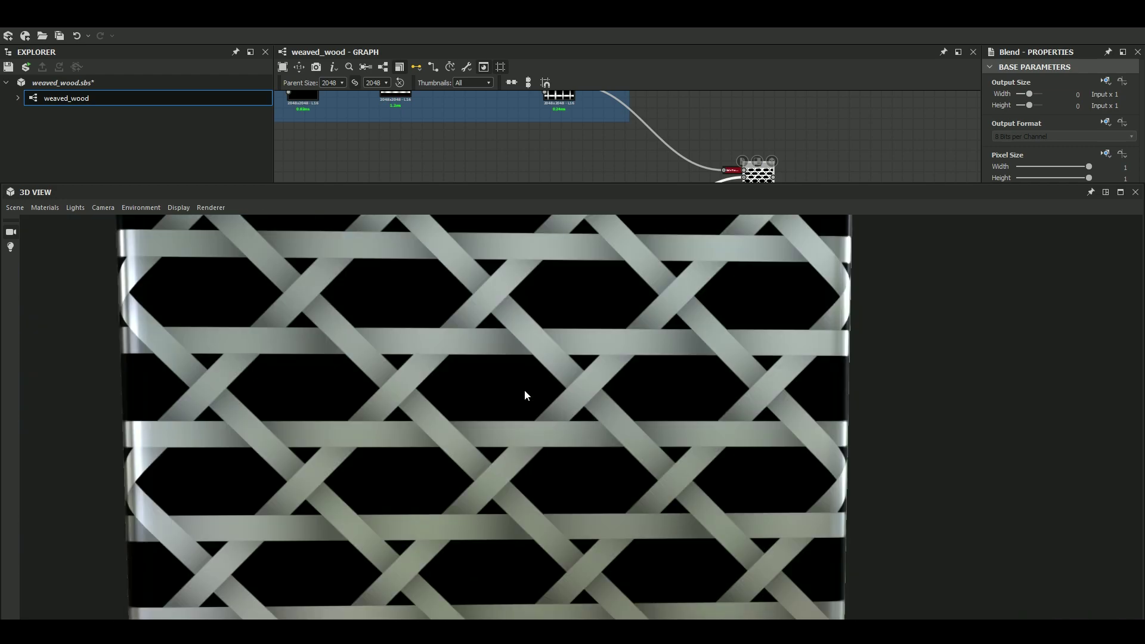
scroll(413, 371, "up", 1)
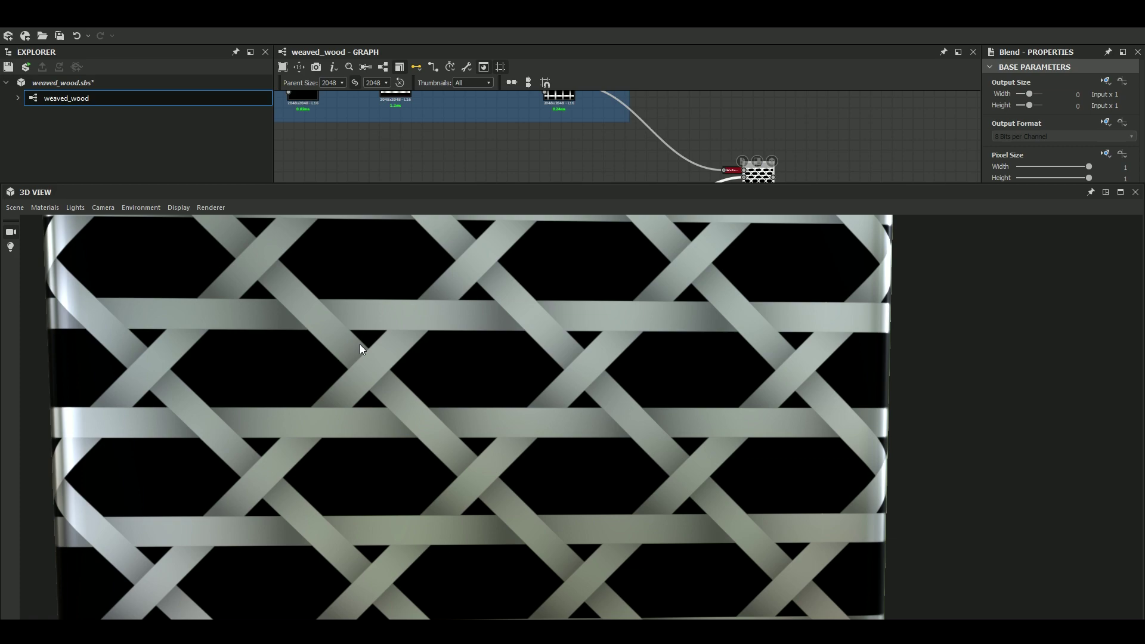
scroll(360, 345, "down", 2)
mouse_move(710, 346)
left_mouse_down()
mouse_move(696, 349)
mouse_move(707, 347)
left_mouse_up()
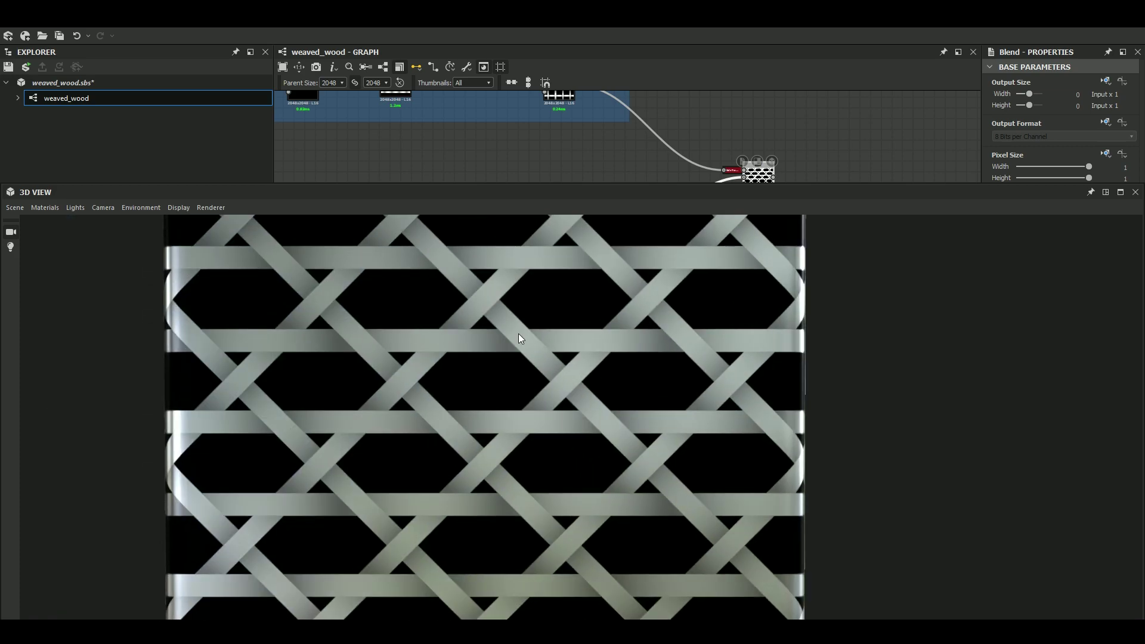
scroll(511, 471, "down", 1)
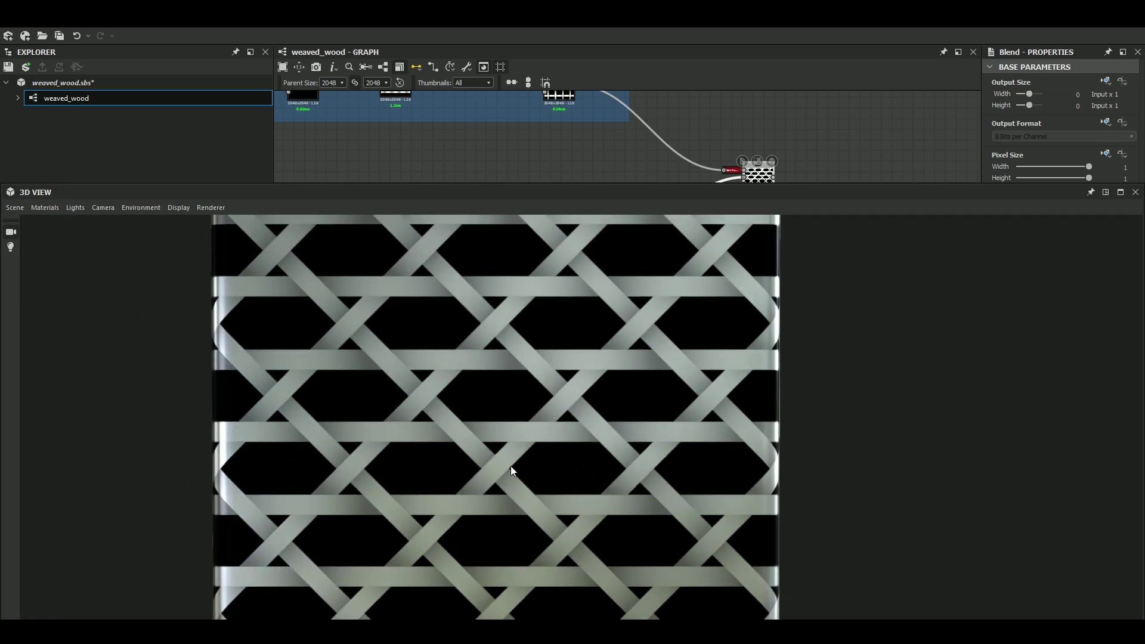
scroll(493, 362, "up", 1)
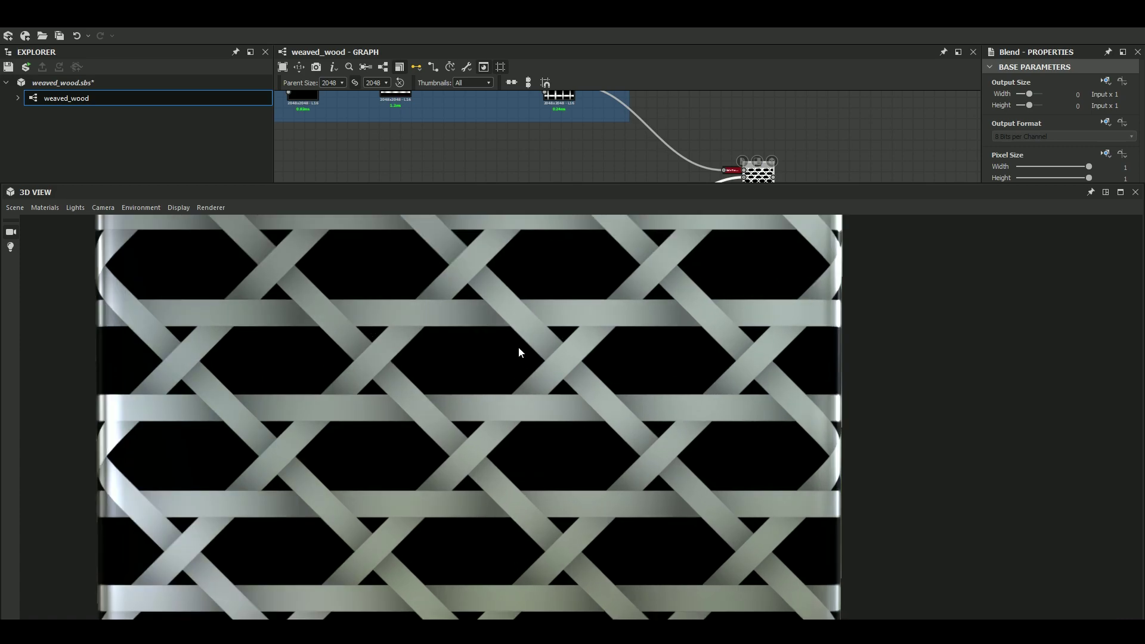
scroll(398, 294, "down", 1)
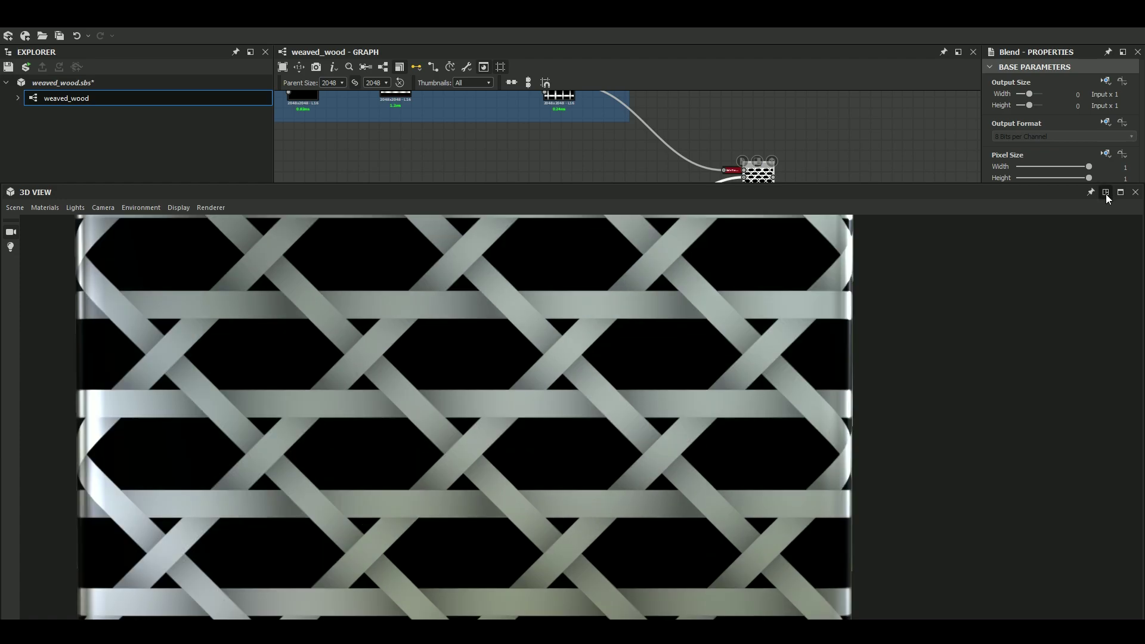
left_click(1106, 193)
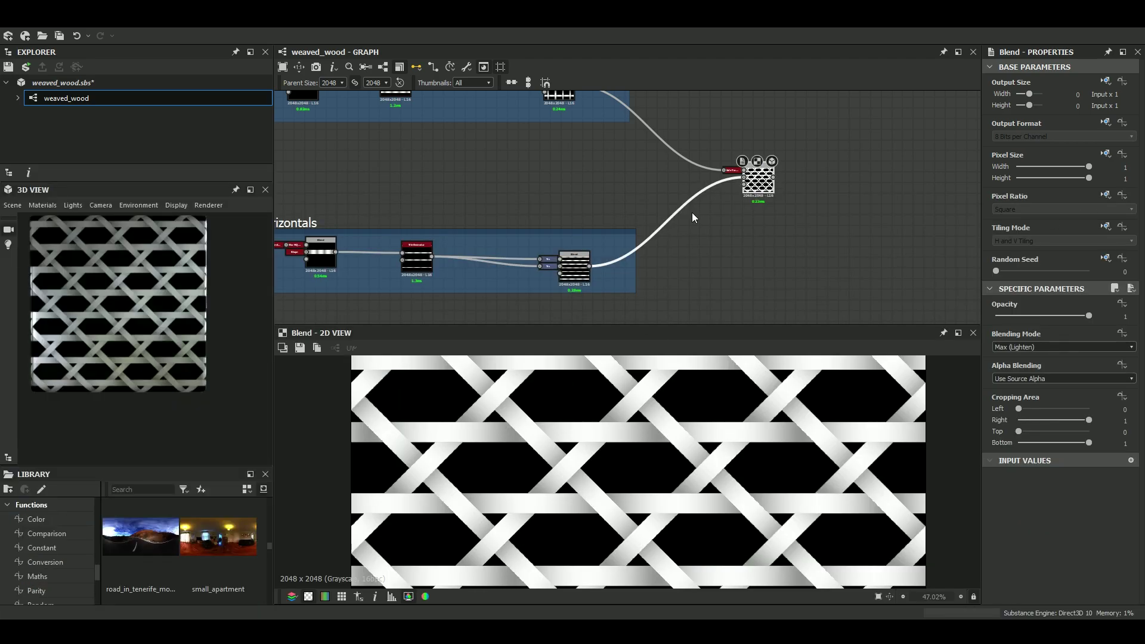
Show the Horizontals group's first Blend in the 2D view and examine the shading along its single strip.
scroll(692, 213, "down", 2)
scroll(547, 212, "up", 1)
scroll(414, 190, "up", 1)
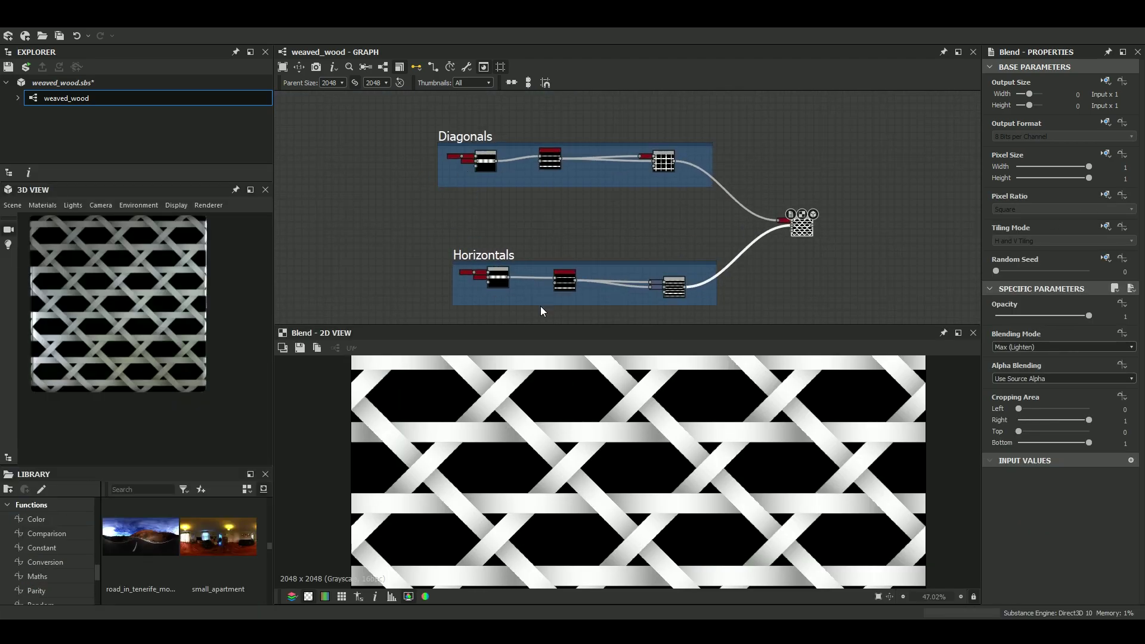
middle_click_drag(685, 270, 672, 262)
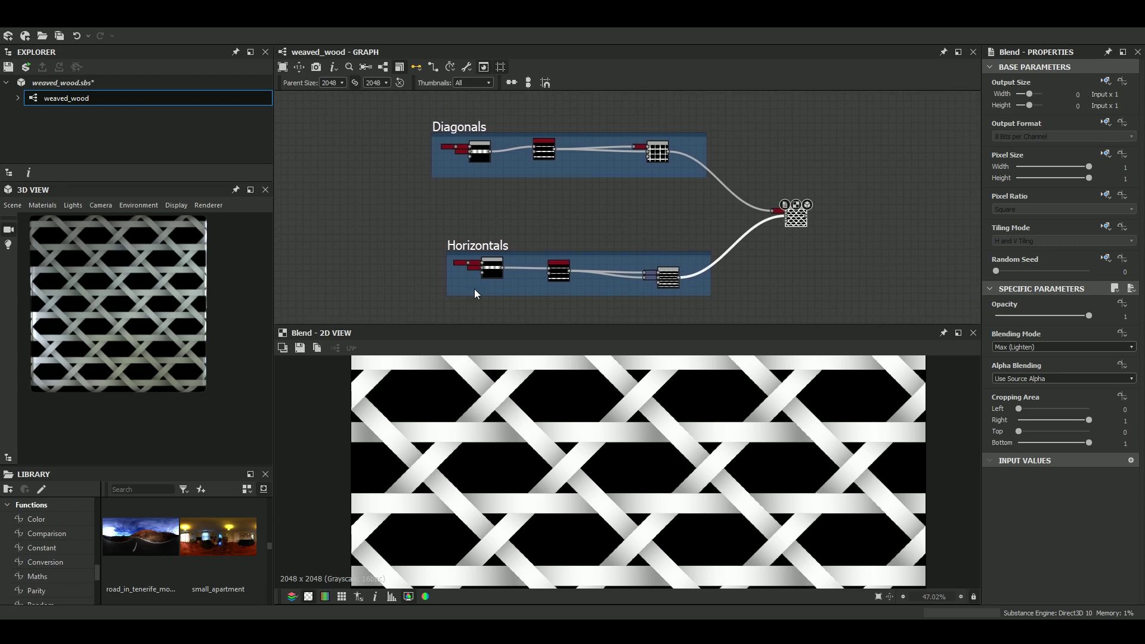
left_click(517, 266)
middle_click_drag(474, 286, 496, 195)
double_click(517, 267)
scroll(635, 459, "down", 3)
scroll(574, 456, "up", 2)
scroll(573, 456, "up", 1)
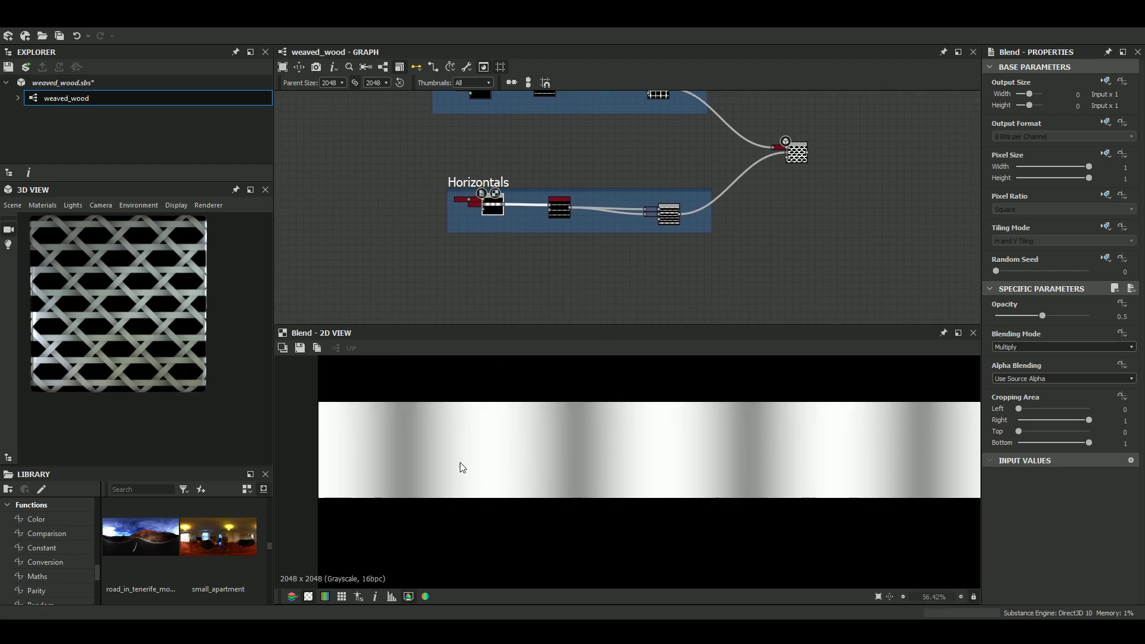
scroll(485, 467, "down", 1)
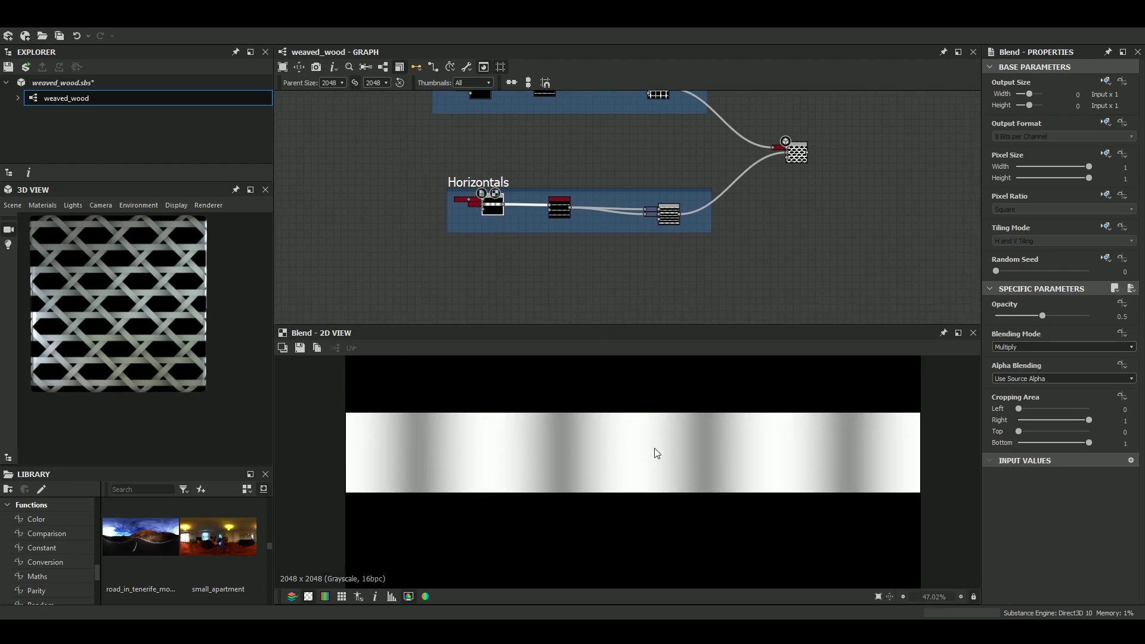
scroll(883, 462, "down", 1)
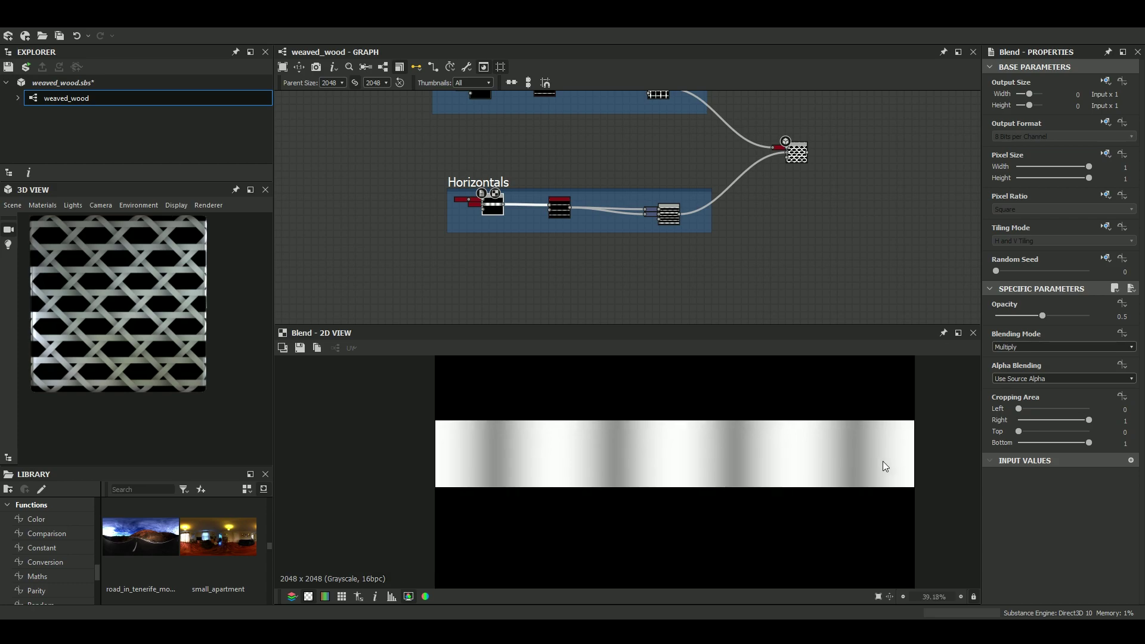
scroll(601, 460, "up", 1)
scroll(642, 466, "down", 9)
scroll(621, 481, "up", 8)
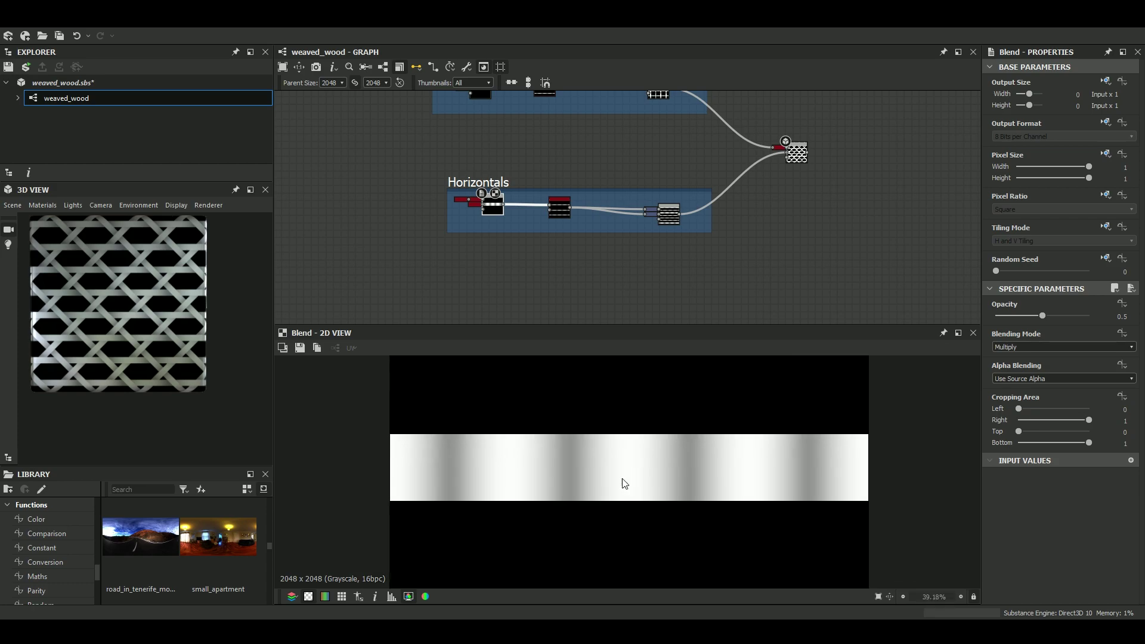
scroll(508, 472, "down", 1)
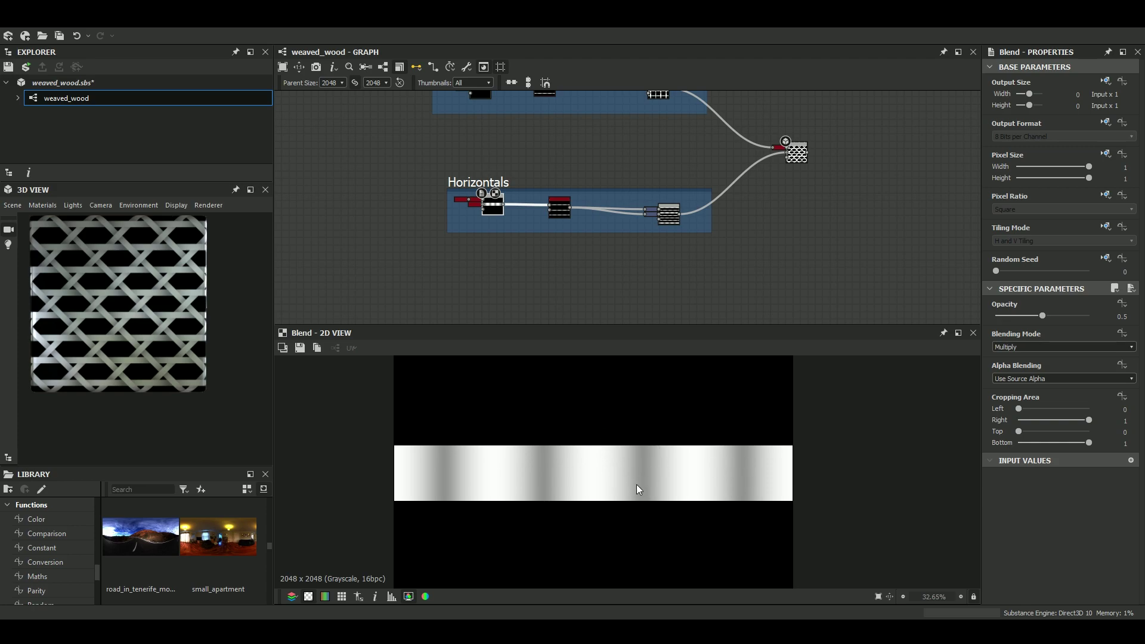
scroll(559, 242, "up", 2)
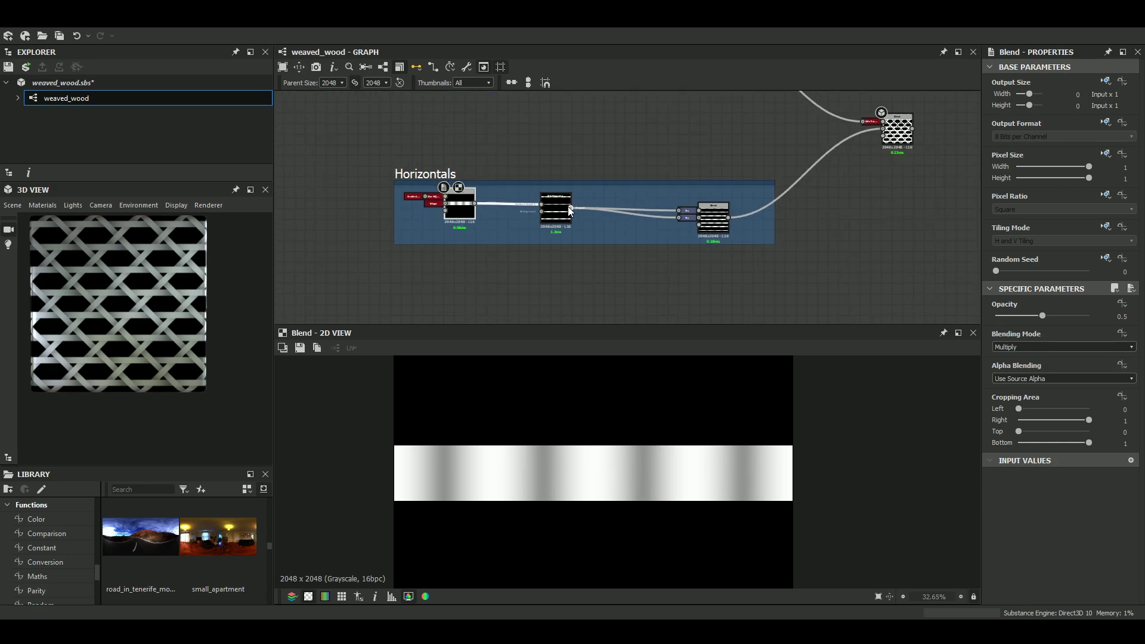
Show the Horizontals group's Tile Generator in the 2D view and inspect its parameters and repeated strips.
left_click(560, 218)
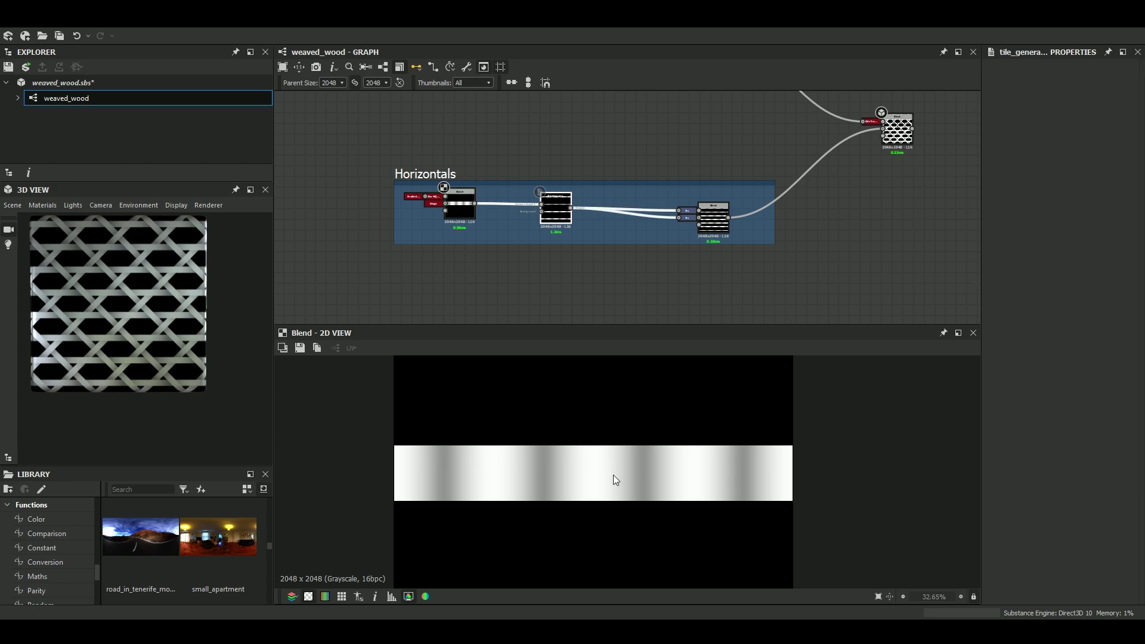
scroll(614, 475, "down", 2)
scroll(613, 474, "up", 1)
double_click(558, 216)
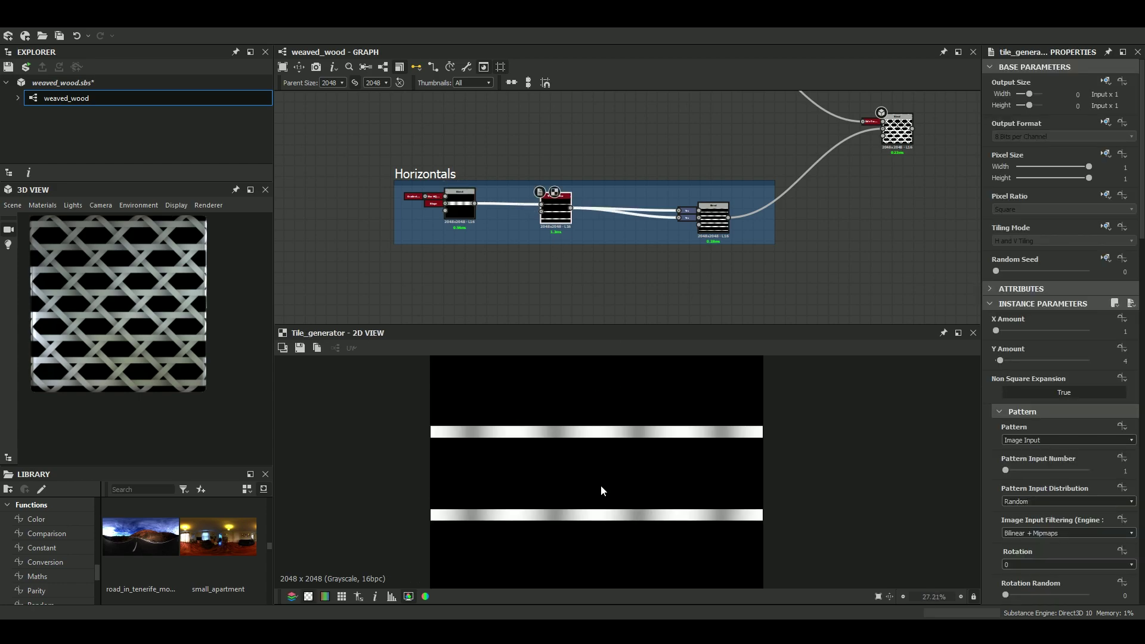
scroll(621, 495, "down", 3)
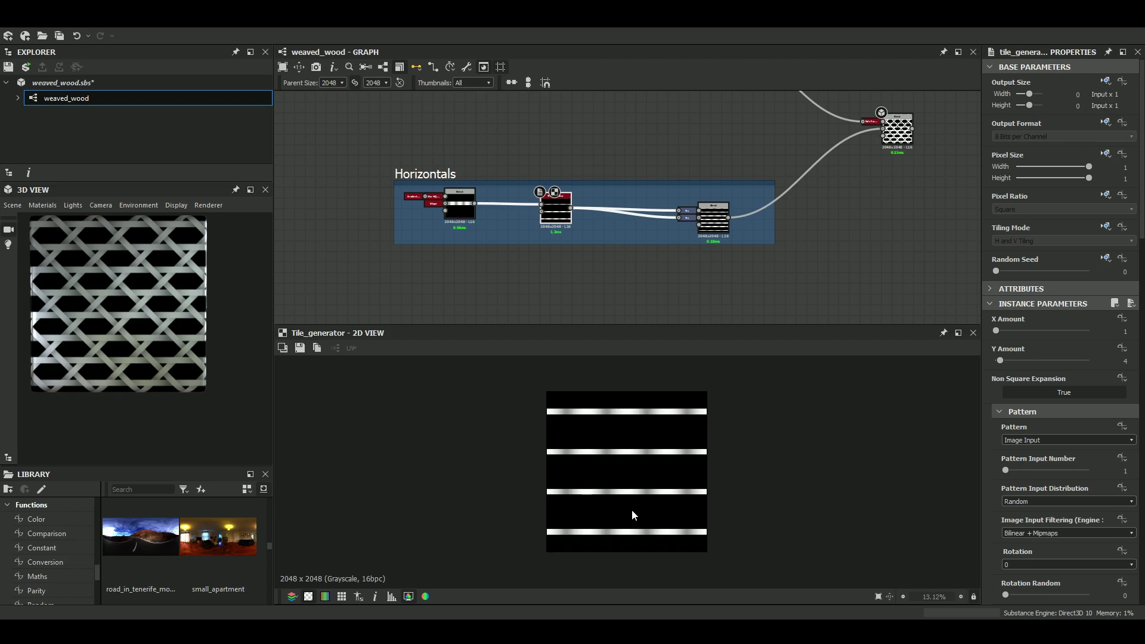
scroll(631, 509, "up", 1)
scroll(564, 214, "up", 4)
scroll(564, 214, "down", 5)
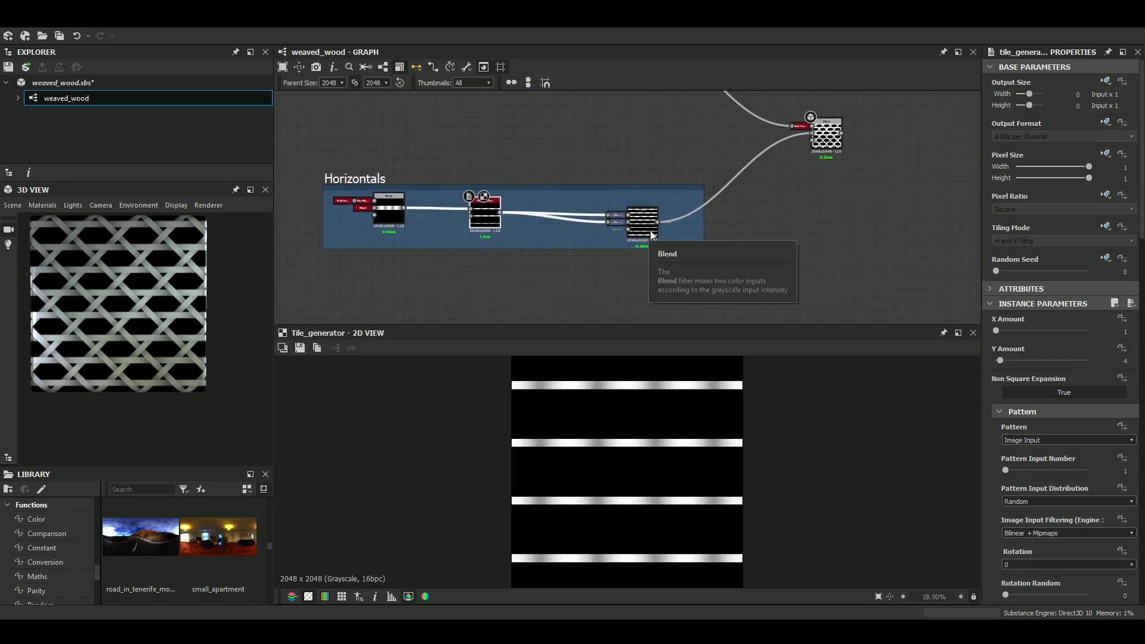
Show the Blend at the end of the Horizontals group in the 2D view and inspect the combined strips.
double_click(652, 234)
scroll(647, 477, "up", 5)
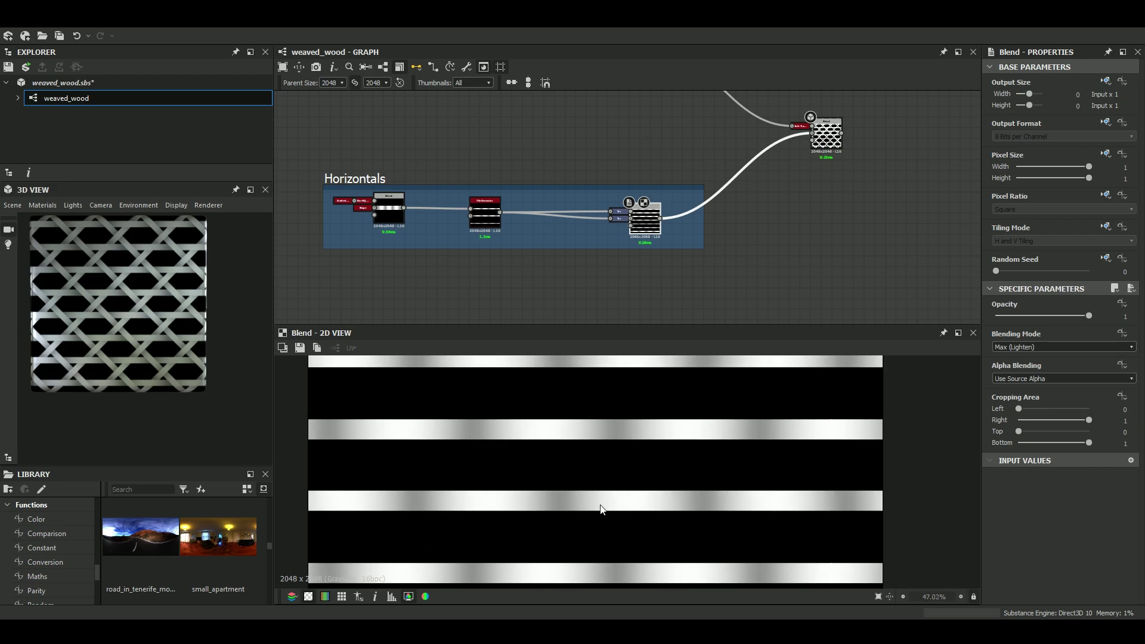
middle_click_drag(601, 509, 667, 530)
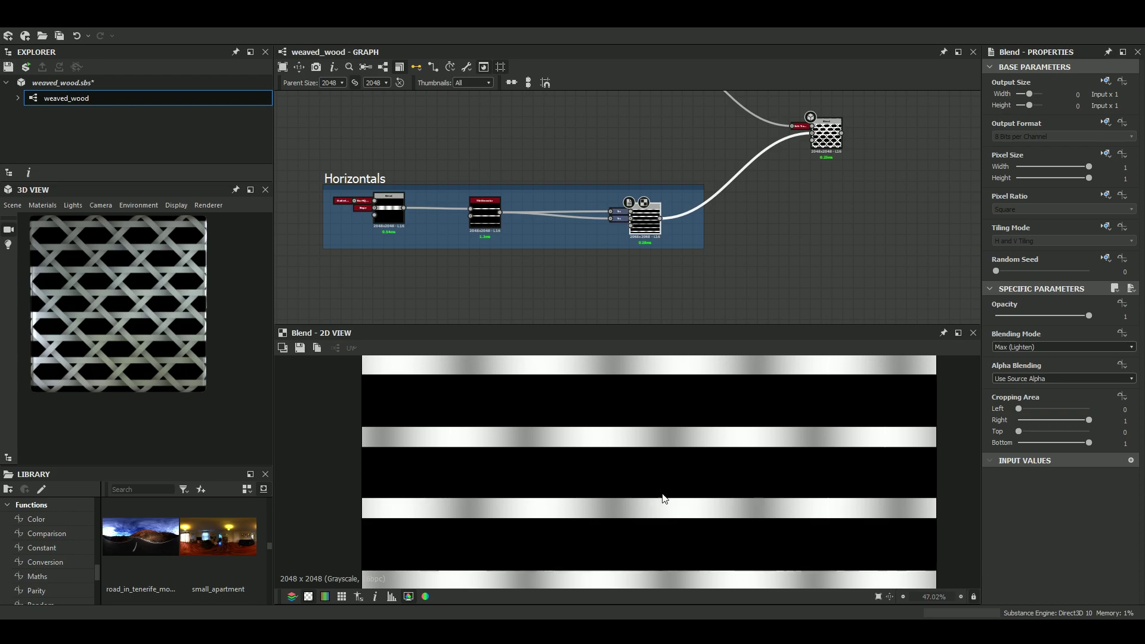
Compare the offsets of the two Transformation 2D nodes in the Horizontals group with the Blend that merges them.
left_click(622, 212)
scroll(718, 483, "down", 3)
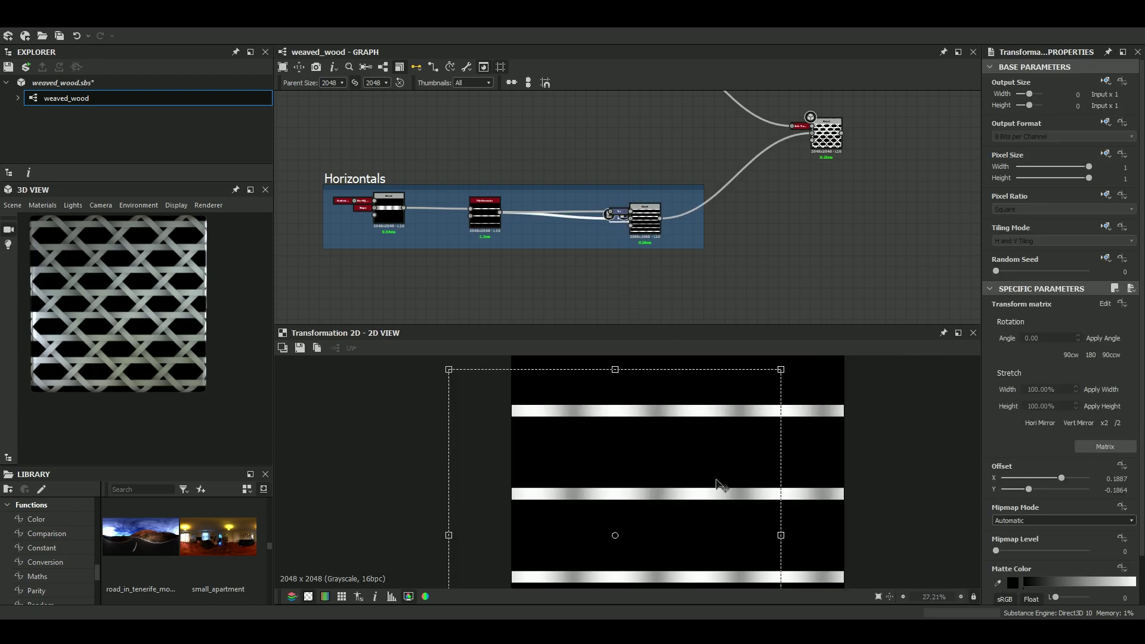
scroll(719, 484, "up", 2)
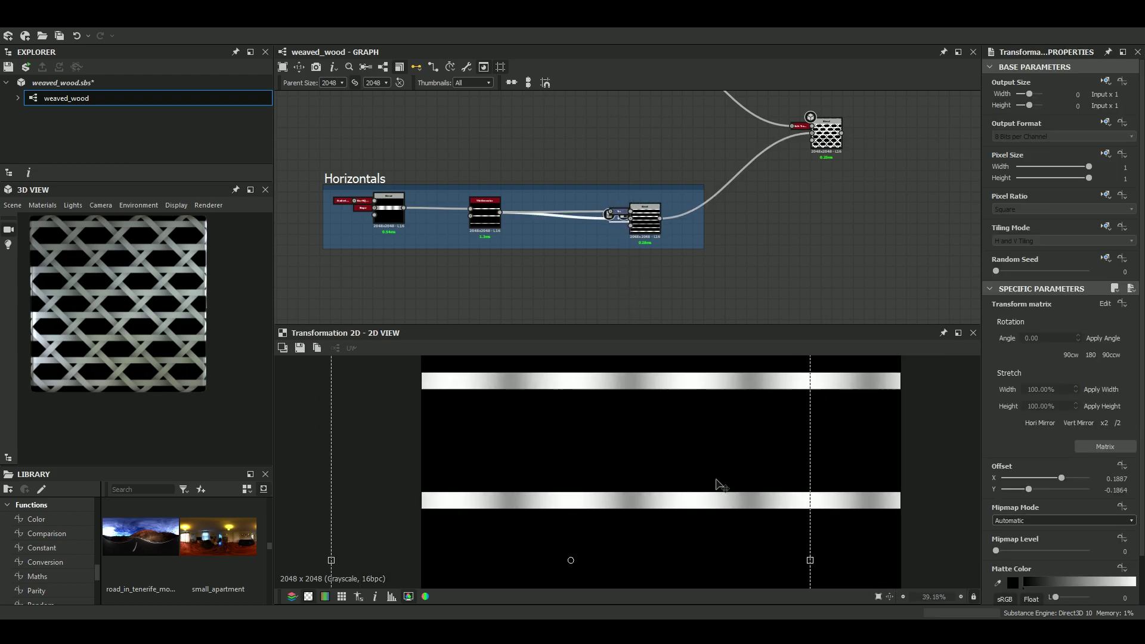
double_click(618, 211)
scroll(705, 430, "down", 3)
scroll(706, 433, "up", 2)
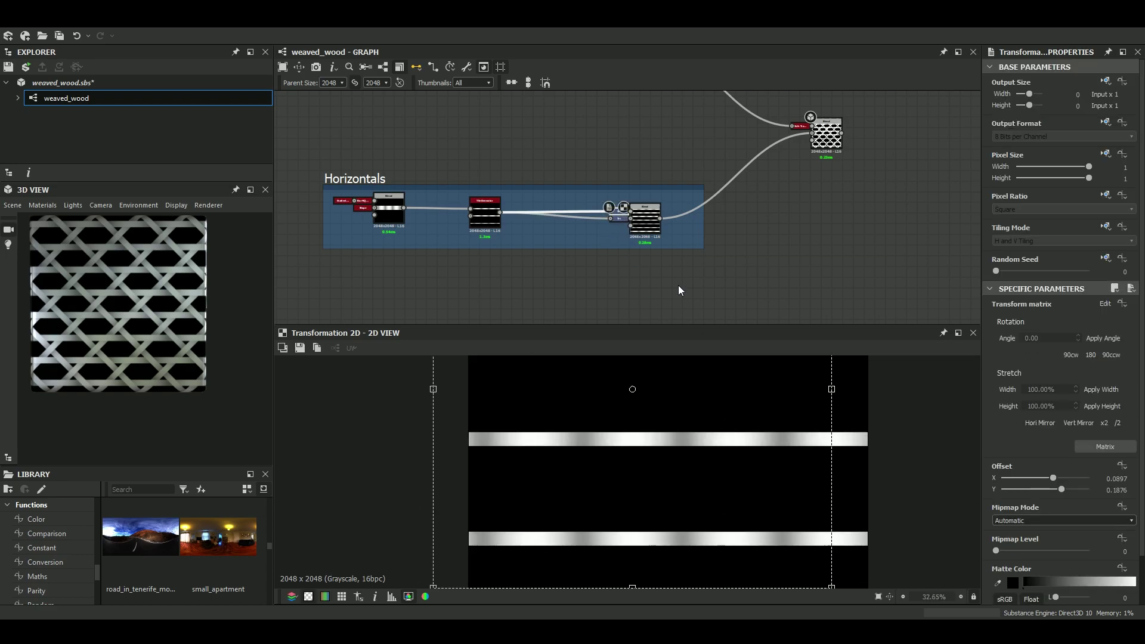
left_click(649, 234)
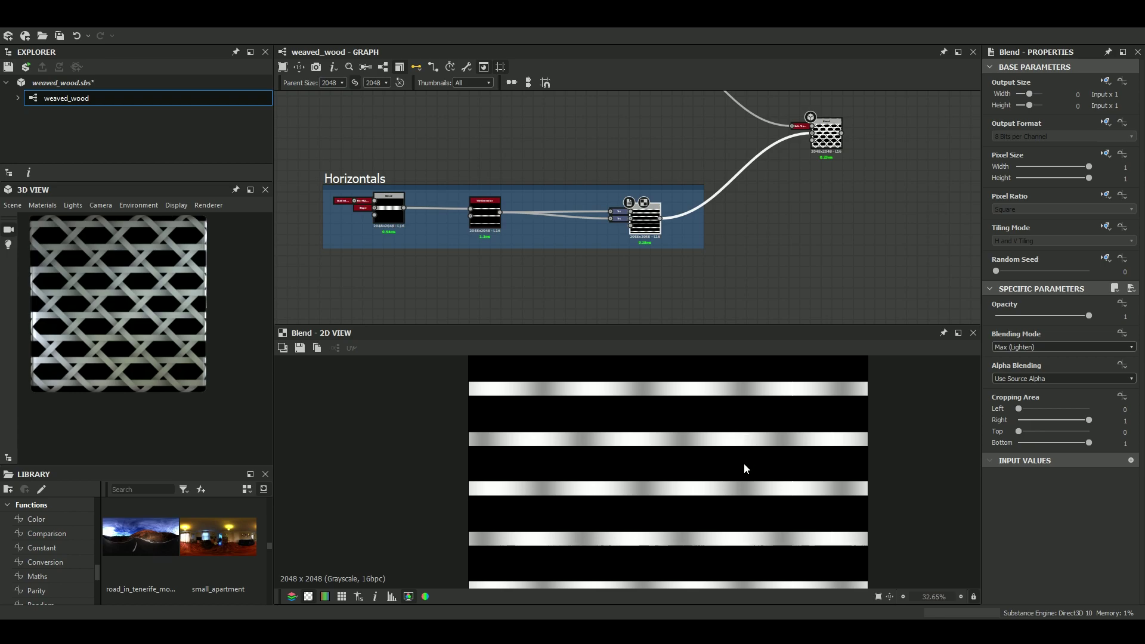
scroll(716, 520, "down", 3)
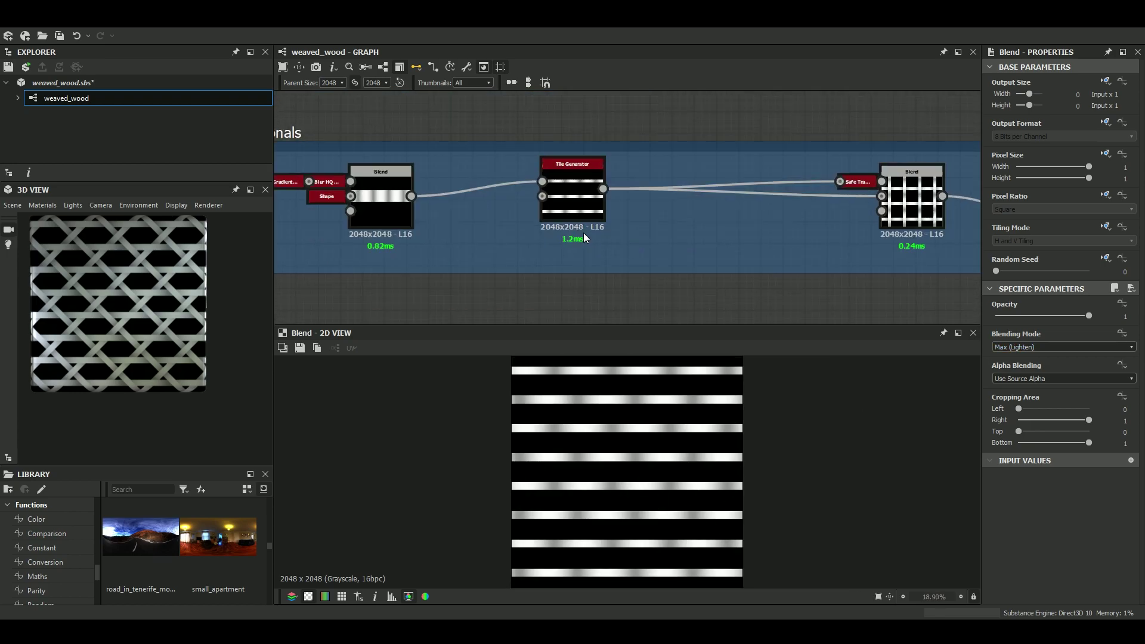
Show the Diagonals group's first Blend in the 2D view and examine the shading along its single strip.
middle_click_drag(495, 232, 601, 259)
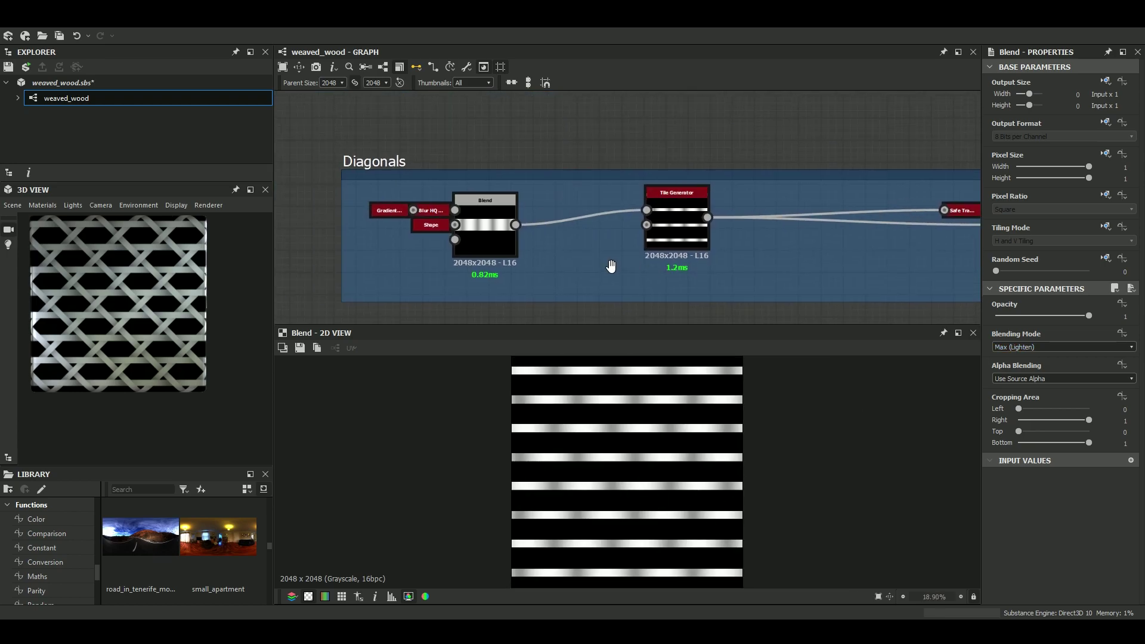
left_click(486, 238)
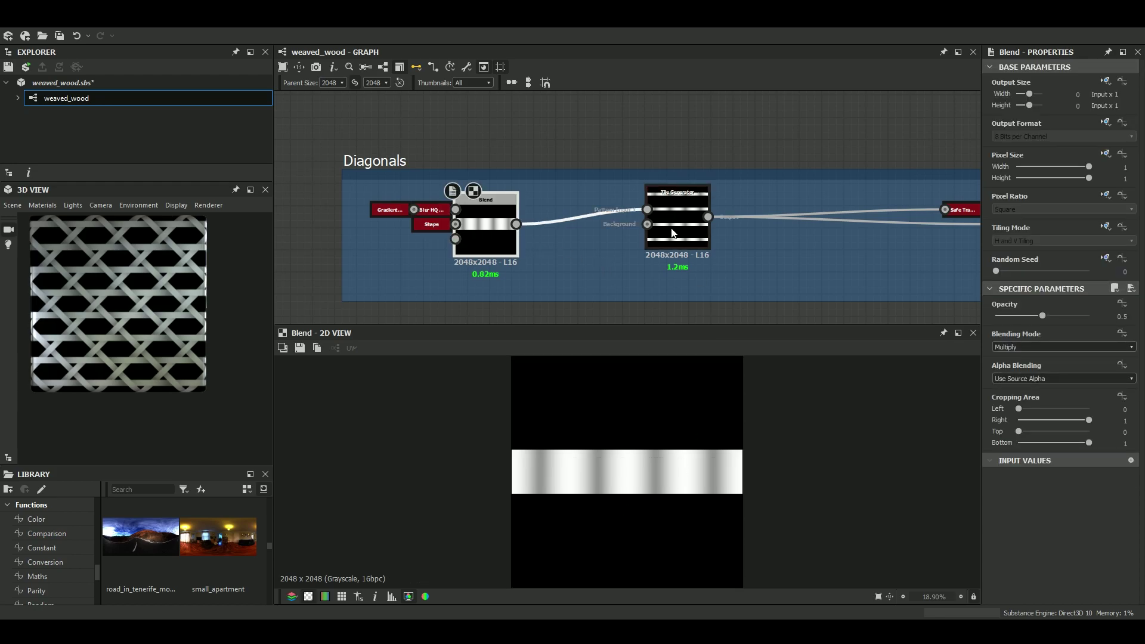
scroll(673, 233, "down", 4)
scroll(622, 221, "up", 1)
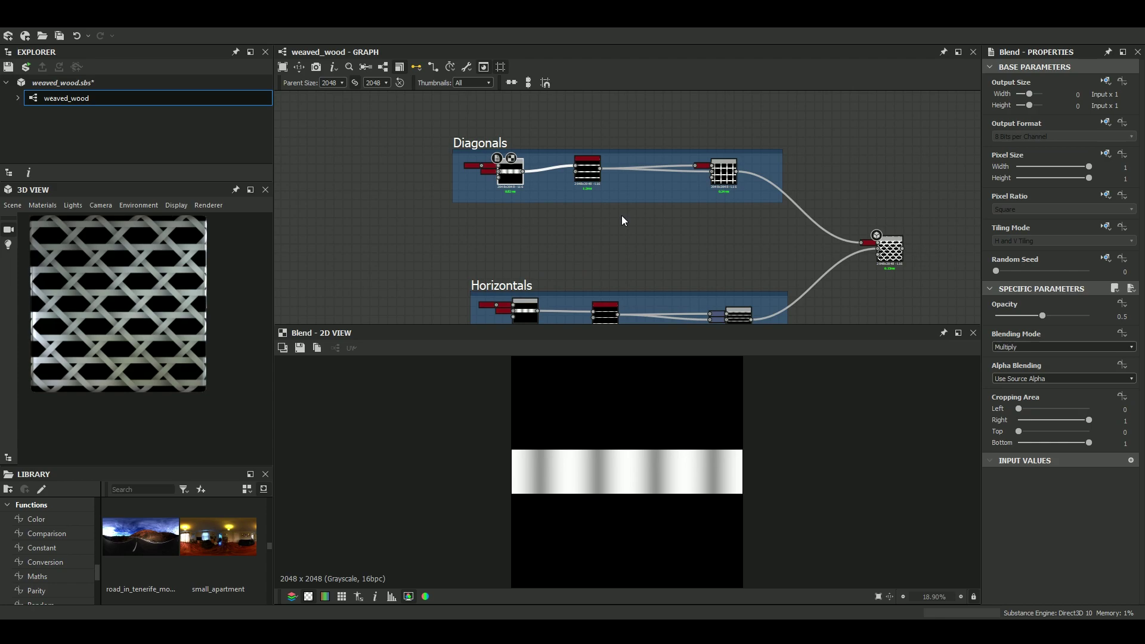
Show the Diagonals group's Tile Generator in the 2D view and inspect its parameters and repeated strips.
scroll(493, 184, "up", 3)
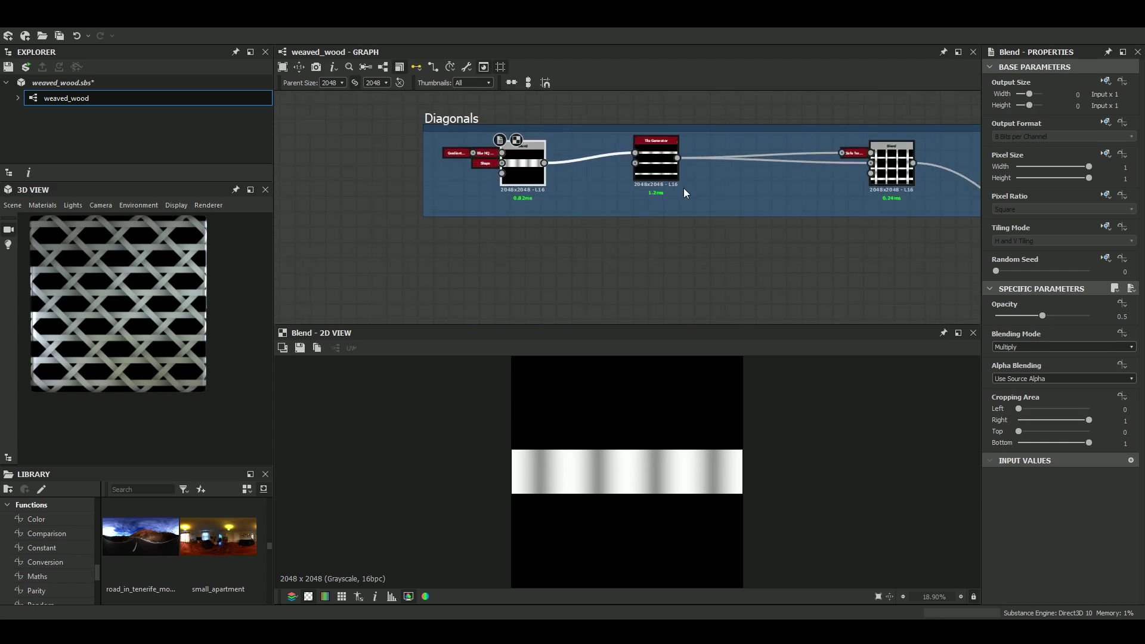
left_click(673, 173)
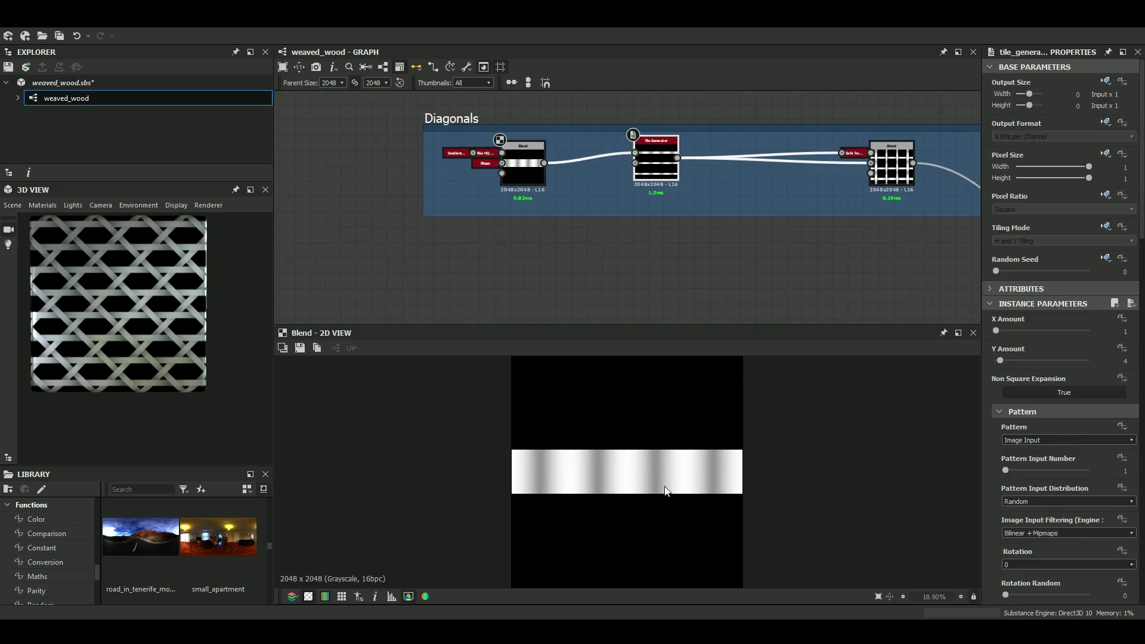
double_click(662, 146)
scroll(699, 402, "down", 2)
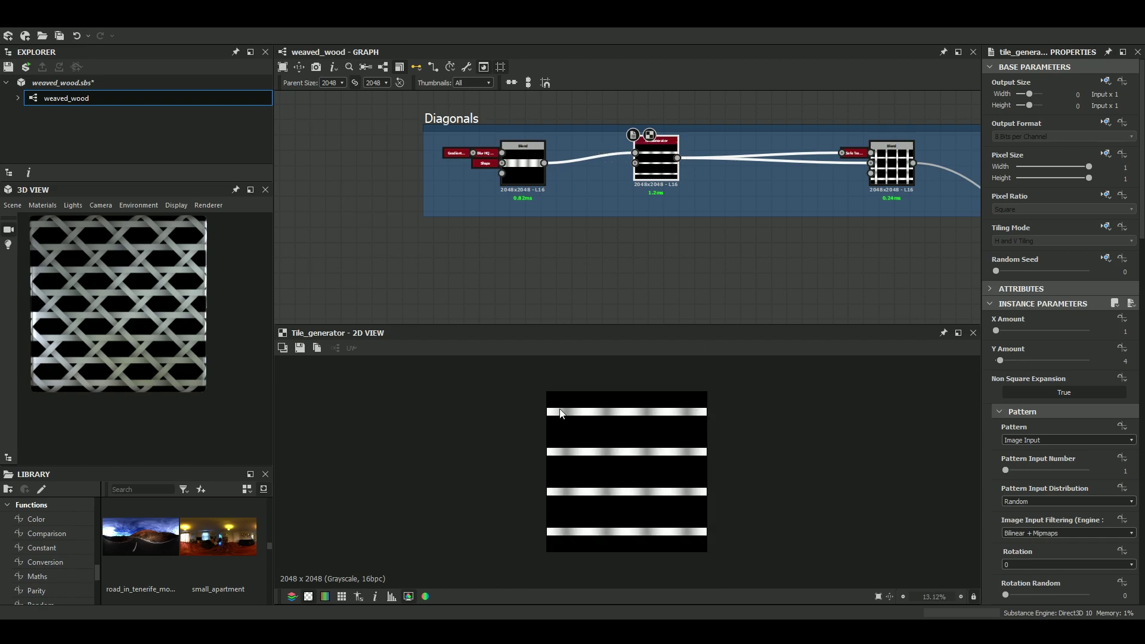
Compare the Diagonals group's final Blend with the Safe Transform node that feeds it, using the 2D view.
middle_click_drag(782, 136, 593, 136)
scroll(746, 195, "up", 4)
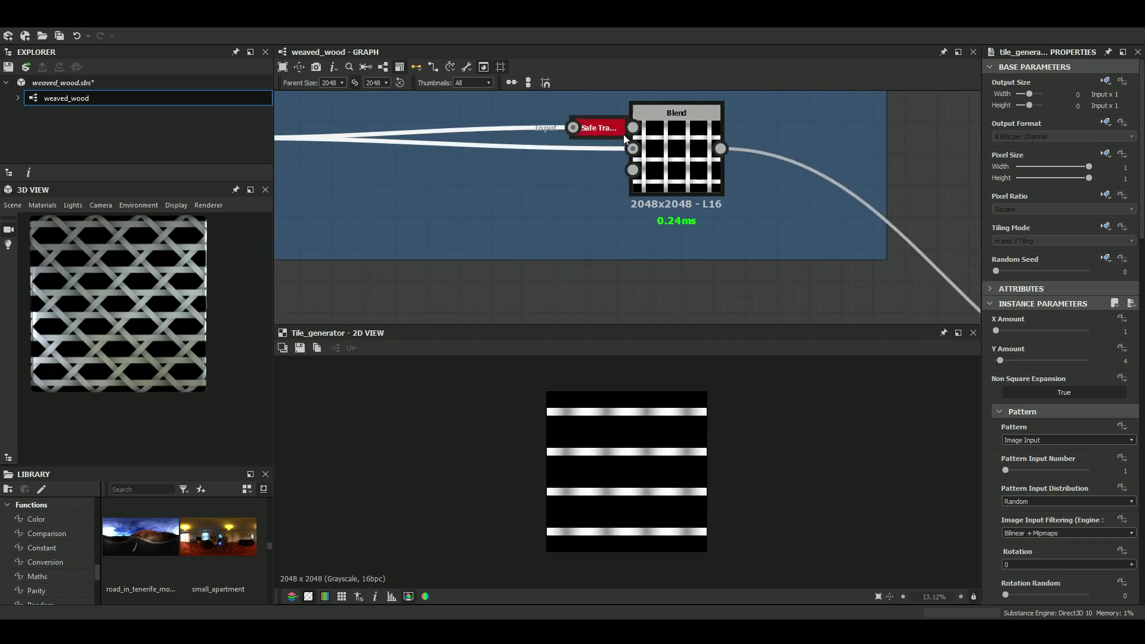
double_click(675, 161)
scroll(622, 456, "up", 2)
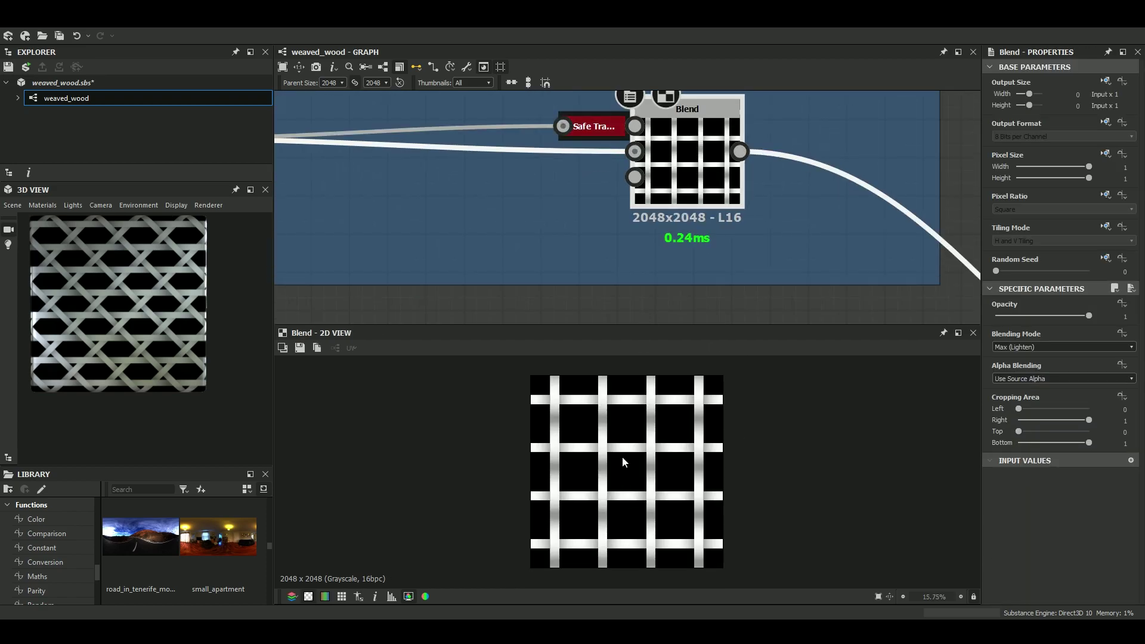
scroll(624, 457, "down", 1)
scroll(634, 447, "down", 3)
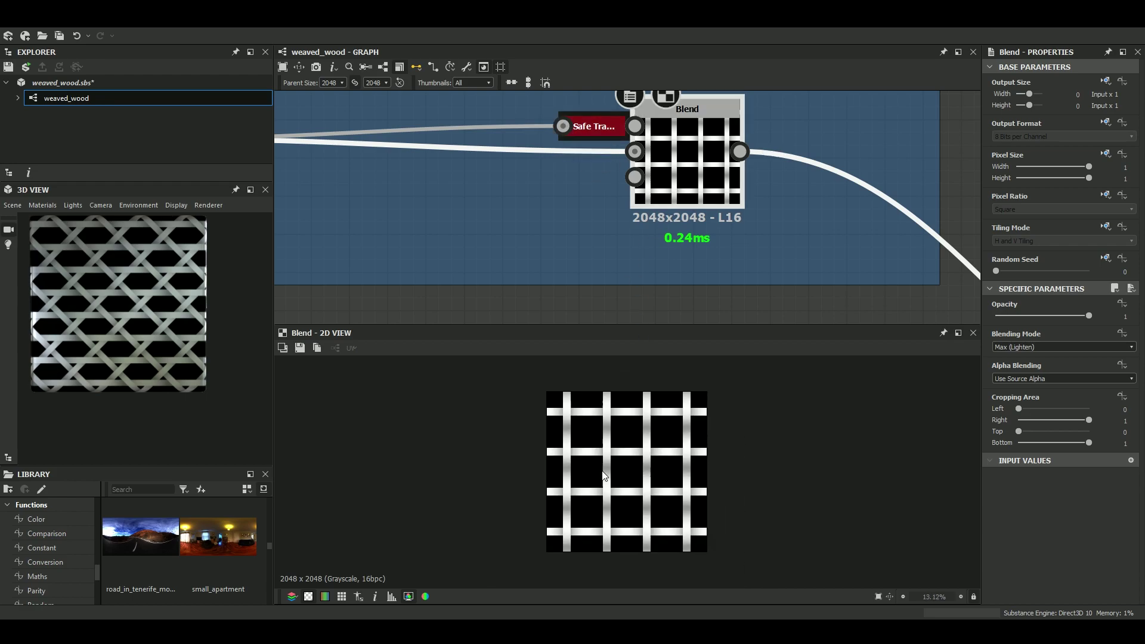
double_click(593, 123)
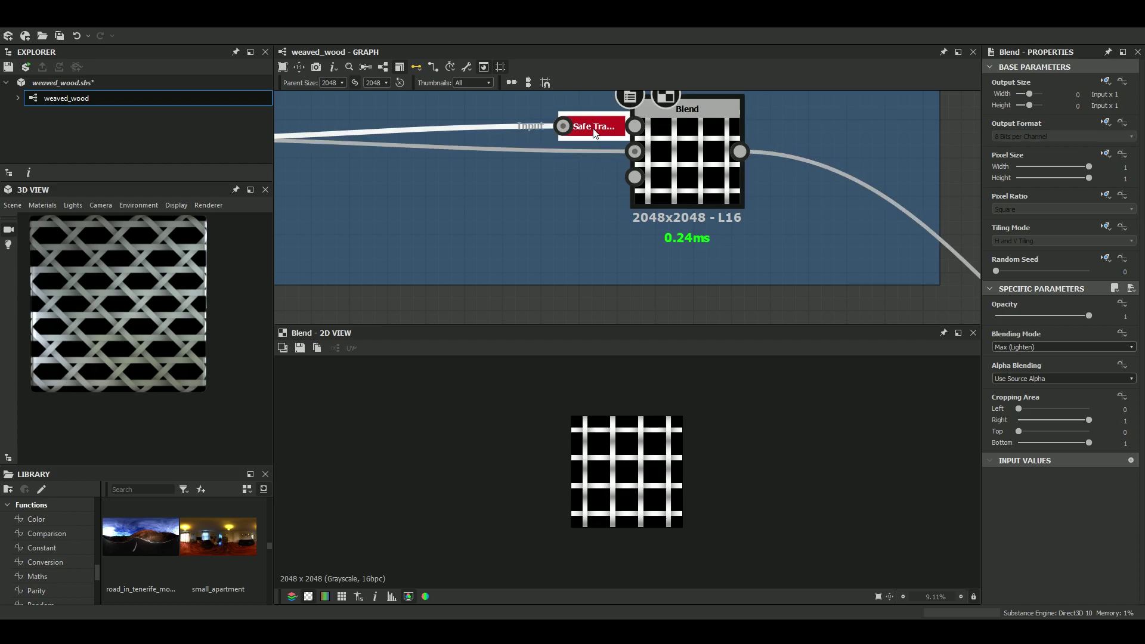
double_click(713, 164)
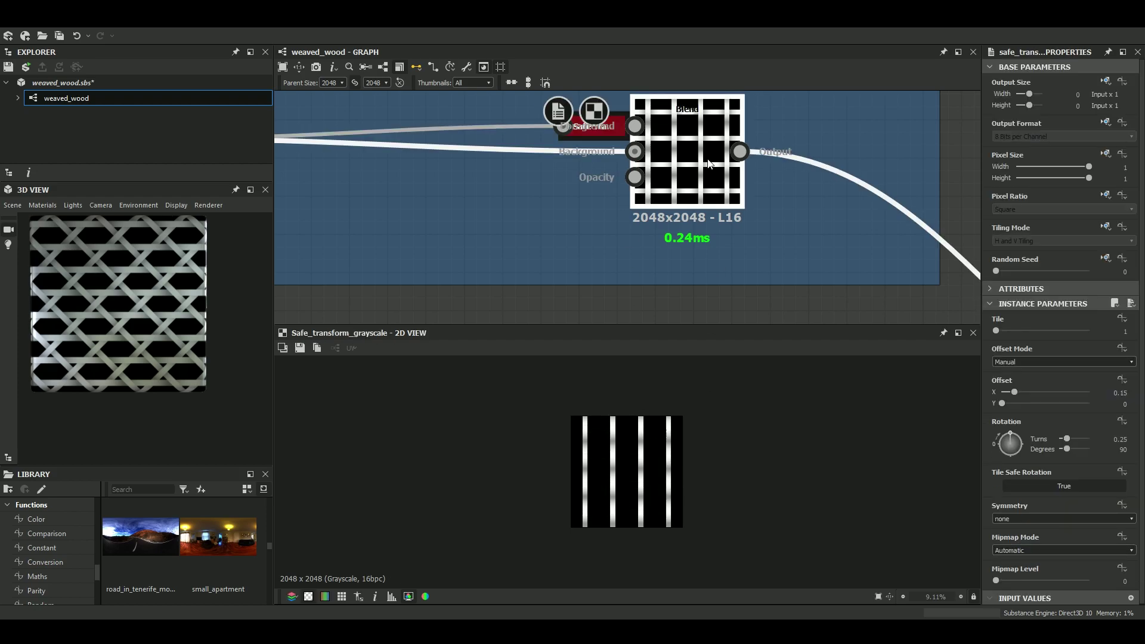
Show the Safe Transform node between the Diagonals group and the final Blend in the 2D view and inspect its rotation.
scroll(823, 174, "down", 3)
middle_click_drag(823, 174, 627, 138)
middle_click_drag(882, 267, 780, 244)
scroll(760, 235, "up", 4)
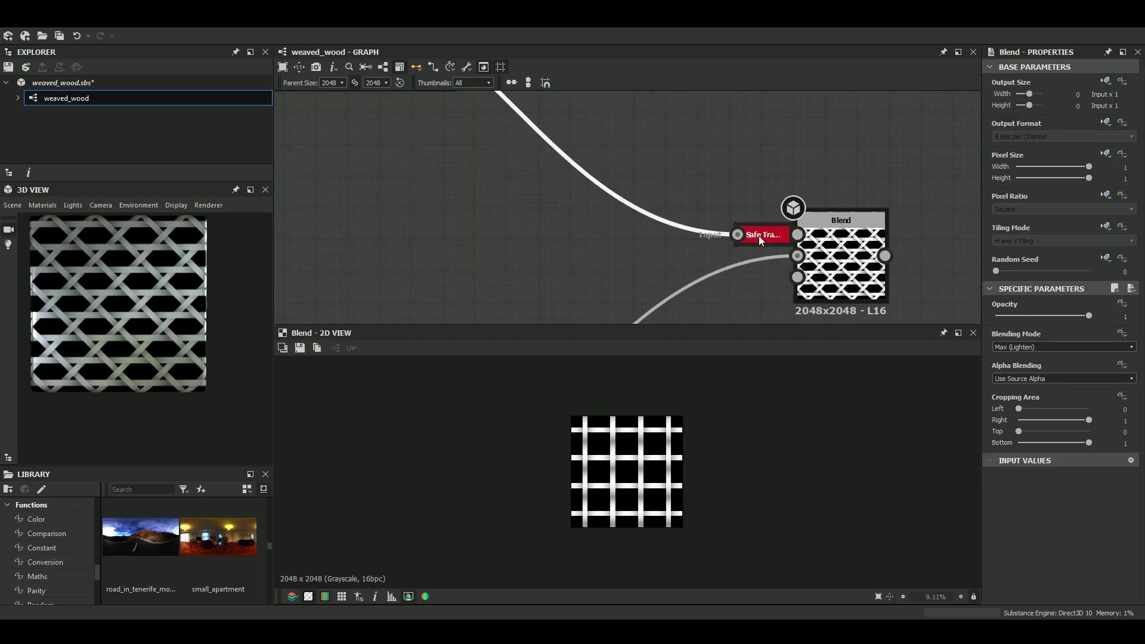
double_click(763, 235)
scroll(660, 495, "up", 3)
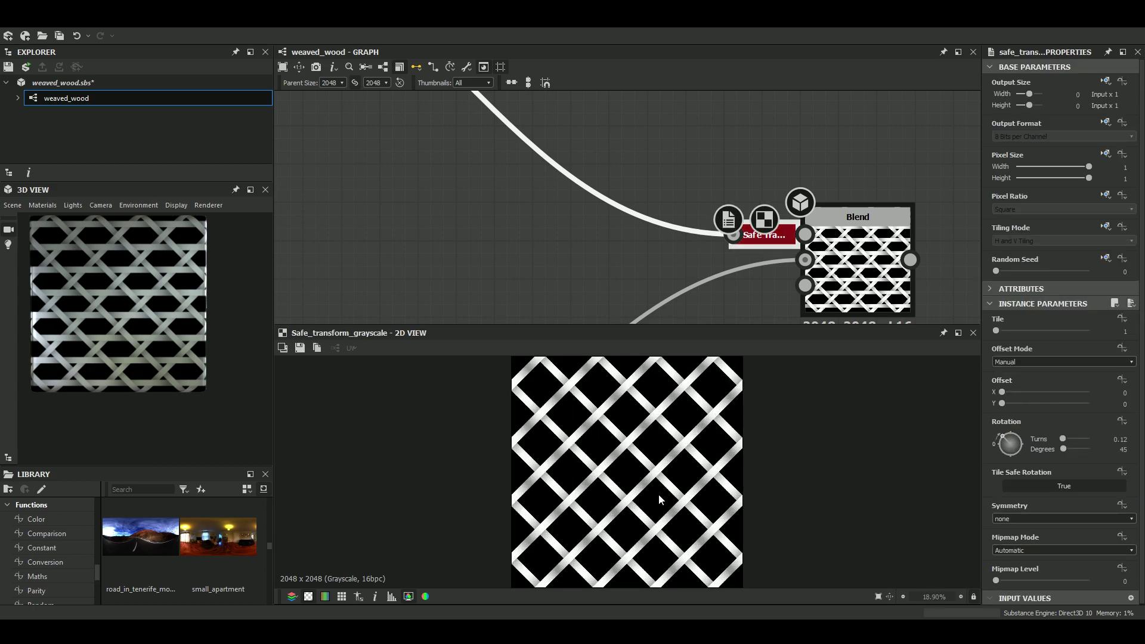
Show the graph's final Blend in the 2D view and examine the full weave pattern up close.
double_click(842, 251)
scroll(601, 497, "up", 3)
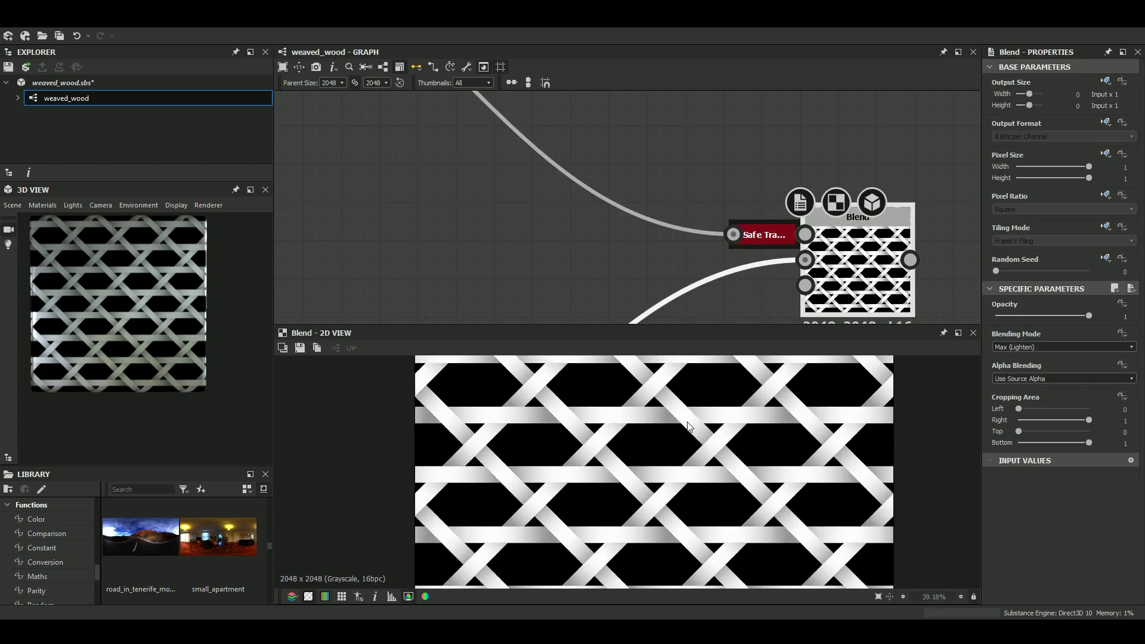
scroll(683, 438, "down", 3)
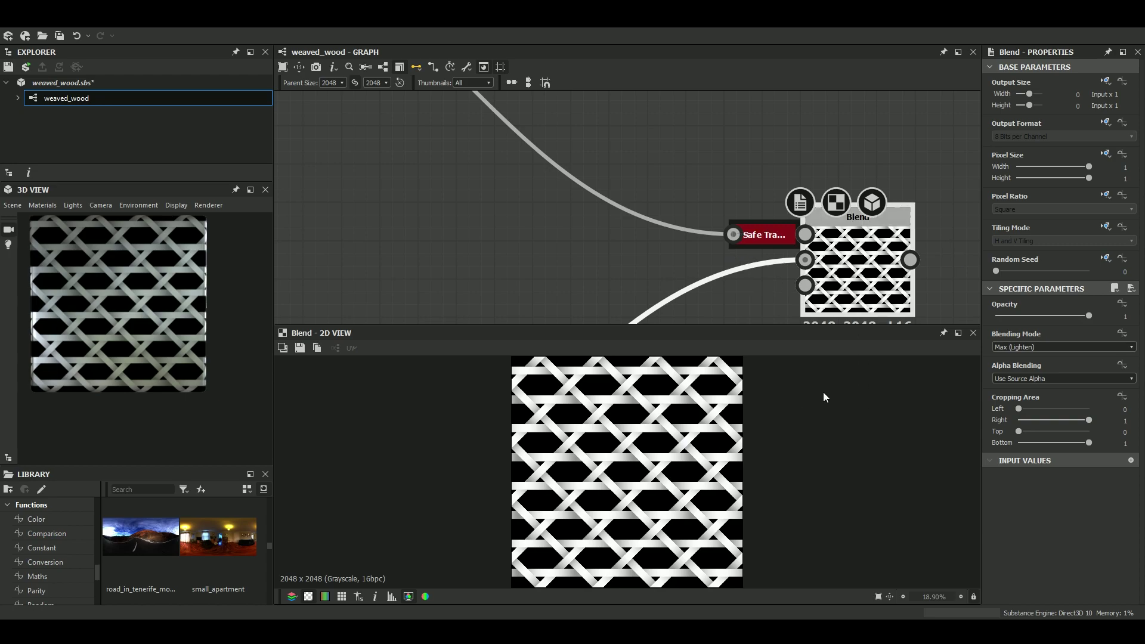
scroll(653, 385, "up", 4)
scroll(592, 234, "down", 4)
Review the Horizontals group's transform nodes and examine how the horizontal and diagonal strips overlap in the final weave.
middle_click_drag(495, 215, 744, 324)
middle_click_drag(456, 206, 656, 190)
scroll(546, 201, "down", 3)
scroll(656, 190, "up", 2)
scroll(632, 227, "up", 1)
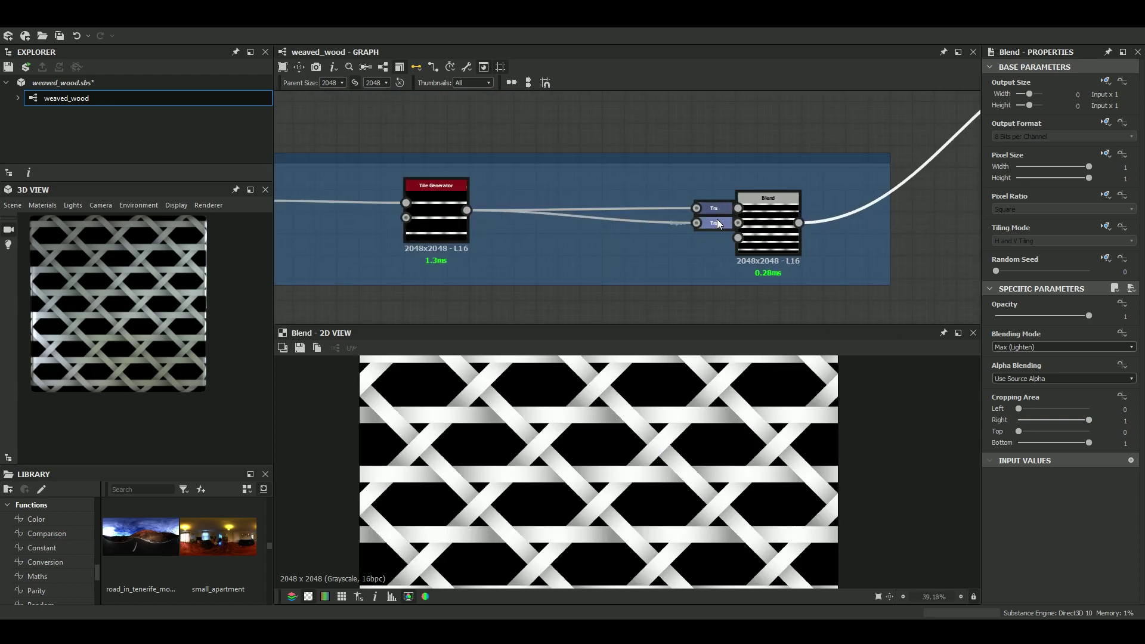
scroll(693, 253, "down", 2)
middle_click_drag(692, 254, 437, 302)
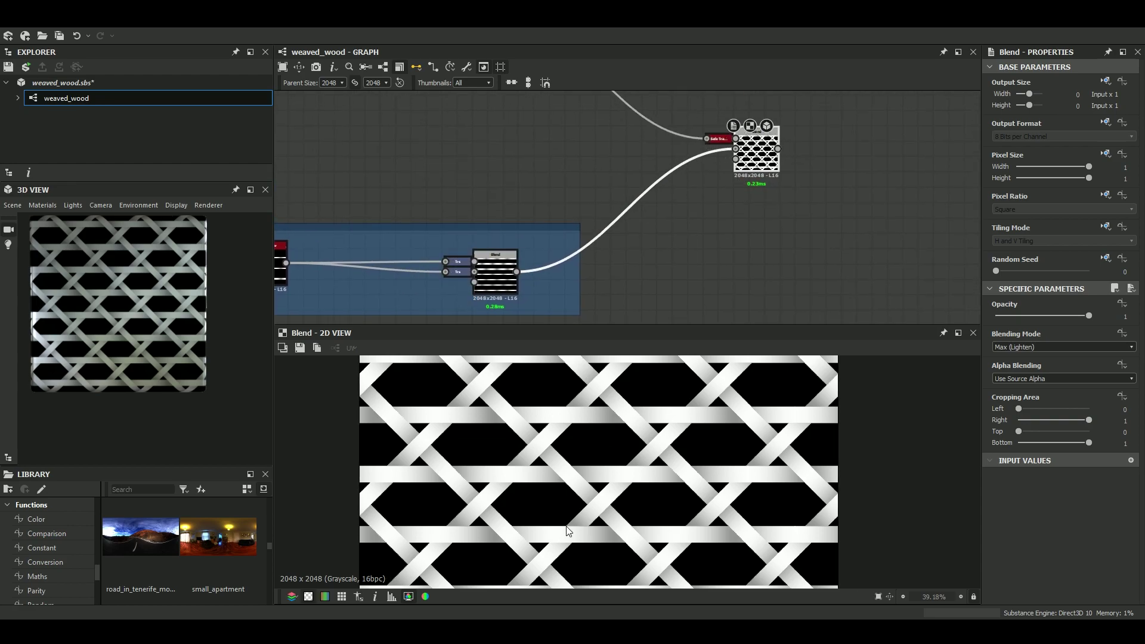
scroll(568, 530, "up", 3)
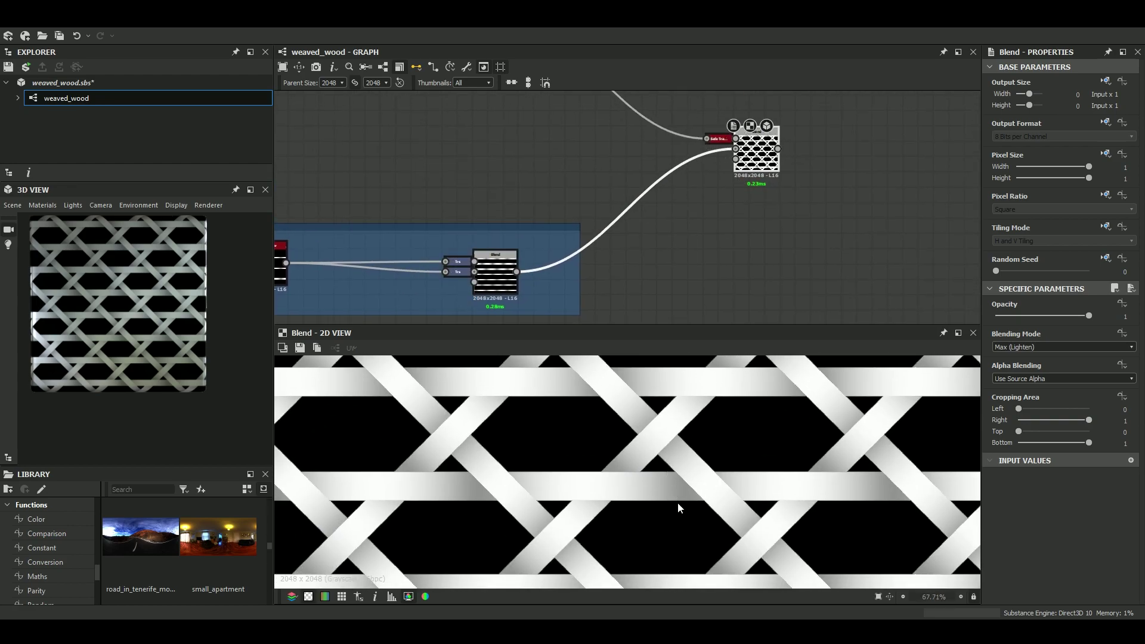
scroll(597, 483, "down", 3)
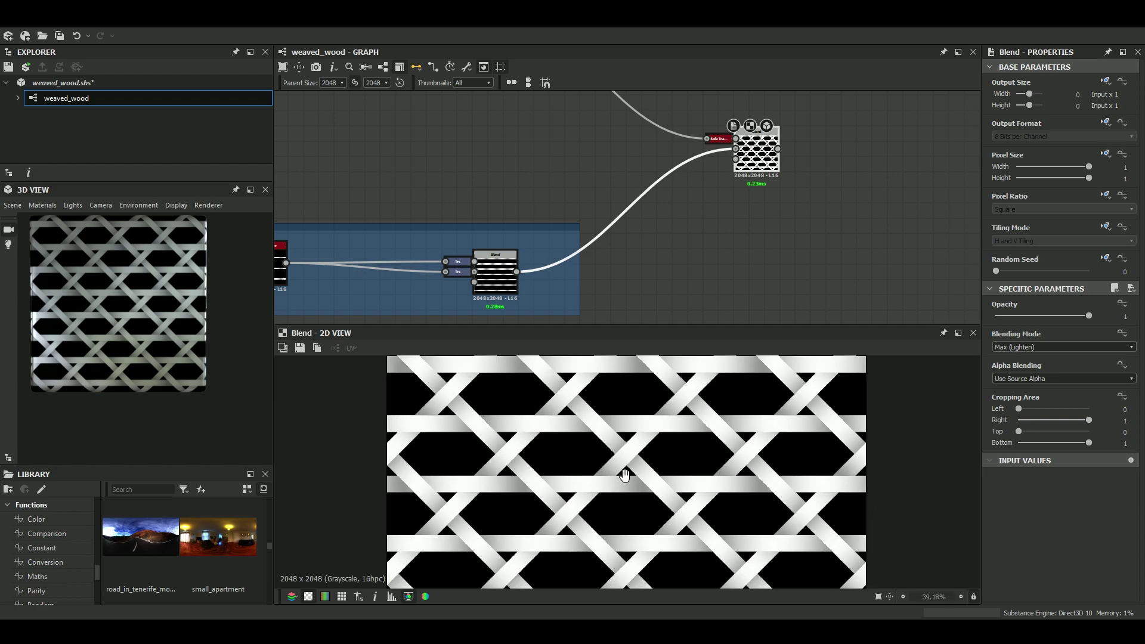
middle_click_drag(624, 474, 636, 409)
scroll(634, 540, "up", 3)
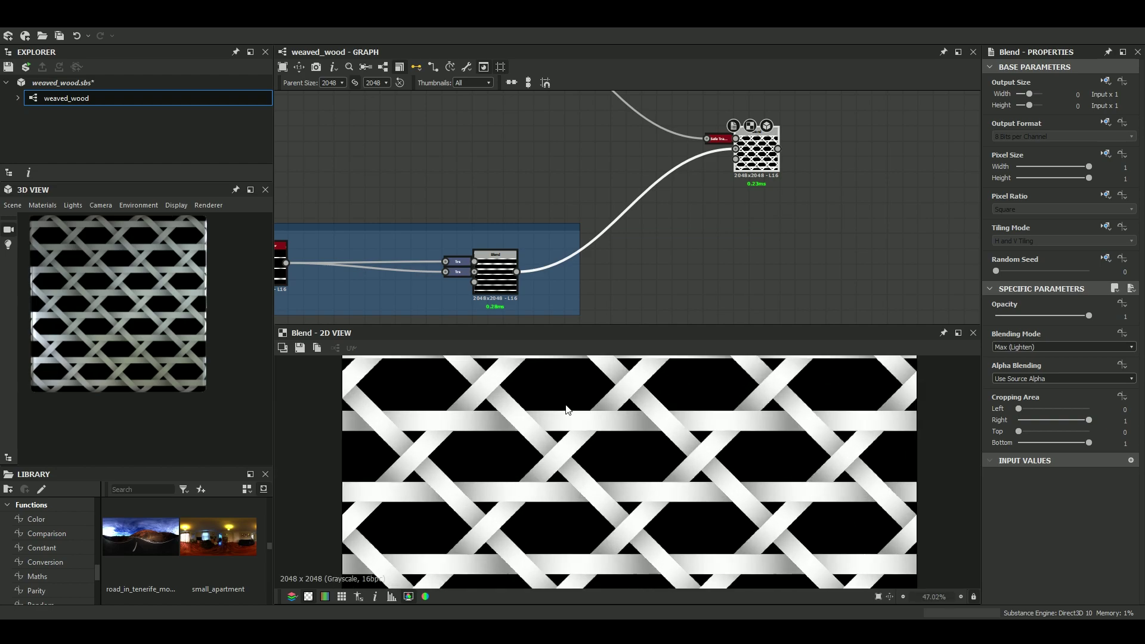
Add a Shape node in the empty space below the Horizontals group and fit its image in the 2D view.
scroll(779, 209, "down", 5)
scroll(740, 434, "down", 5)
scroll(686, 203, "down", 2)
middle_click_drag(671, 247, 715, 209)
scroll(597, 195, "up", 2)
scroll(603, 221, "up", 3)
mouse_move(536, 277)
middle_mouse_down()
mouse_move(495, 179)
mouse_move(520, 229)
mouse_move(528, 296)
mouse_move(533, 278)
middle_mouse_up()
key("space")
type("sh")
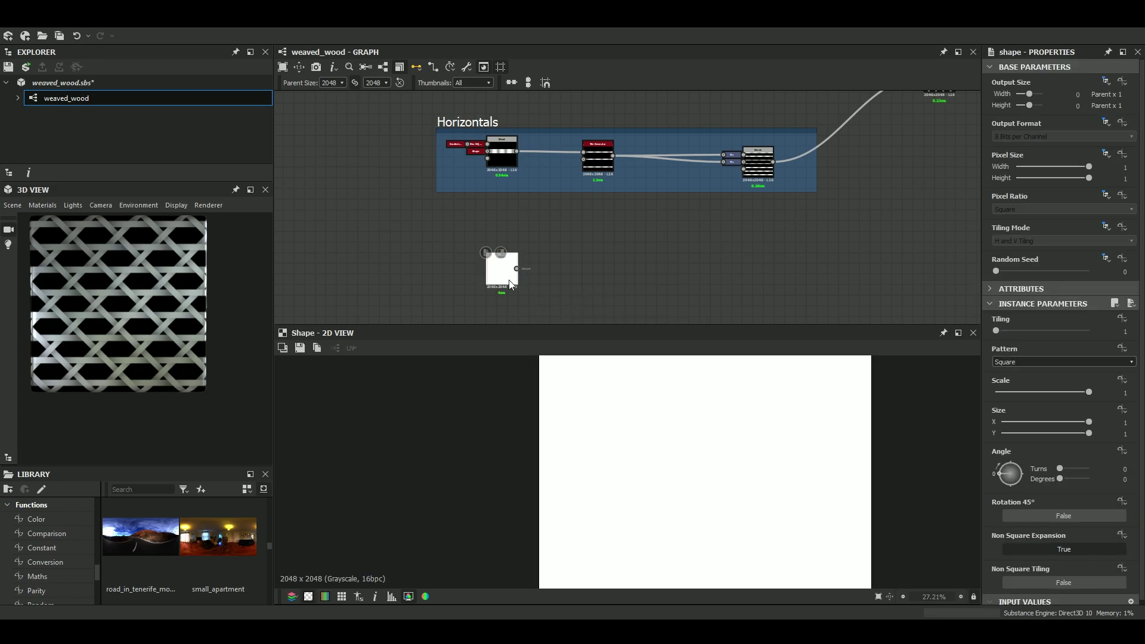
left_click_drag(510, 280, 460, 270)
key("f")
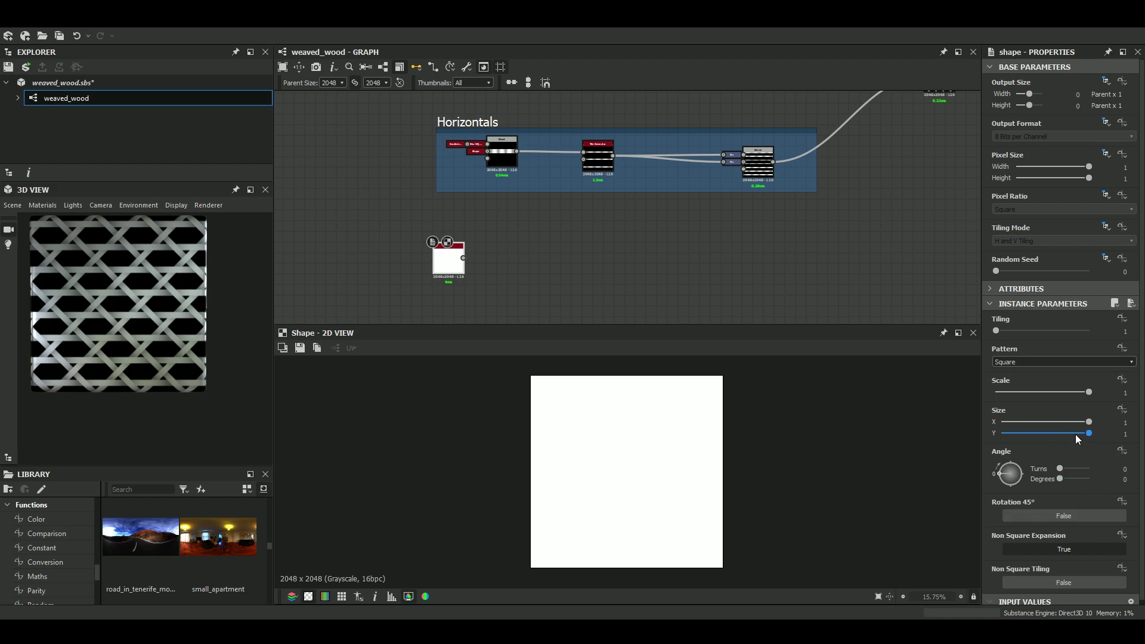
Set the new Shape's Y size to 0.2 to form a horizontal strip, and reposition the node below the Horizontals group.
left_click_drag(1089, 434, 1019, 442)
scroll(467, 277, "up", 3)
left_click_drag(447, 268, 444, 291)
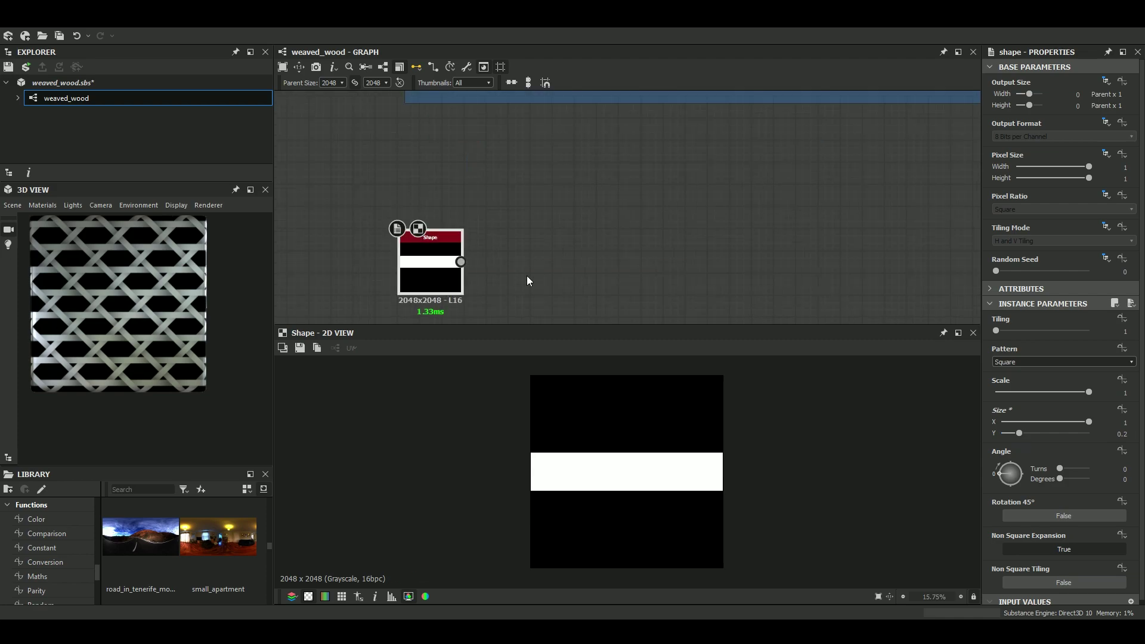
scroll(527, 279, "down", 3)
middle_click_drag(526, 279, 544, 233)
left_click_drag(493, 237, 504, 262)
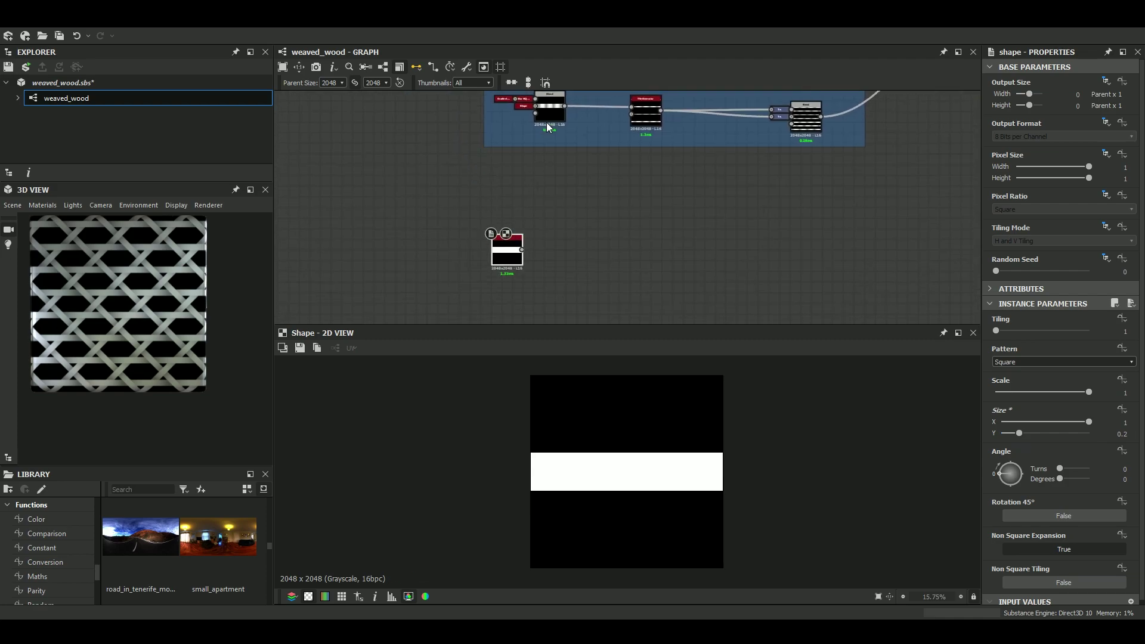
Add a Blend node with the new Shape connected to its background input and set its blending mode to Multiply.
key("space")
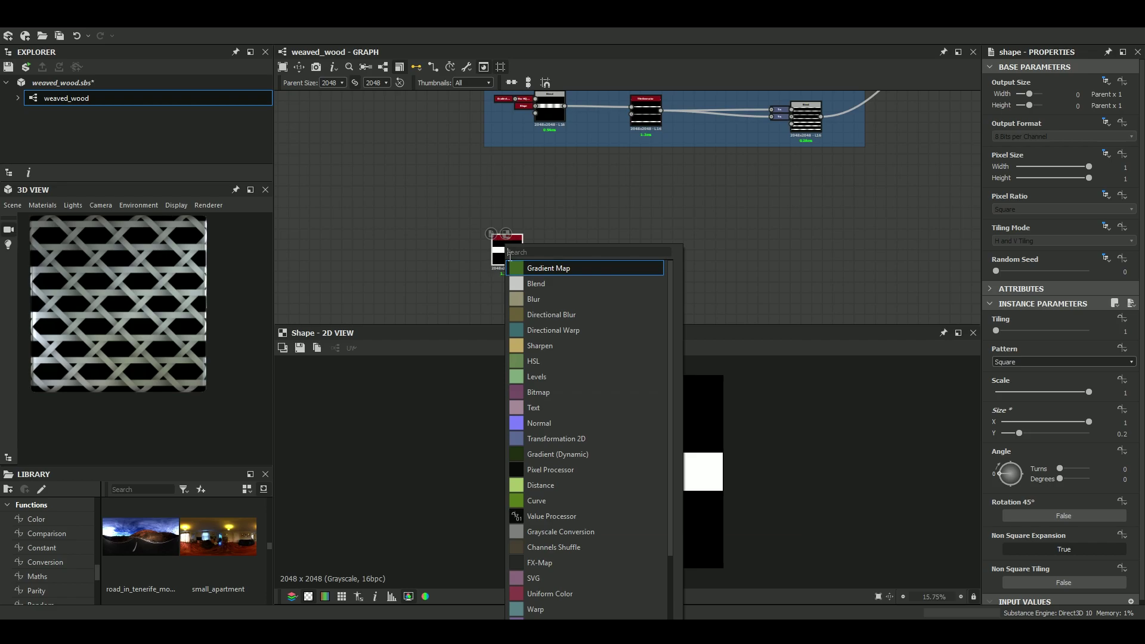
type("ble")
key("Return")
key("x")
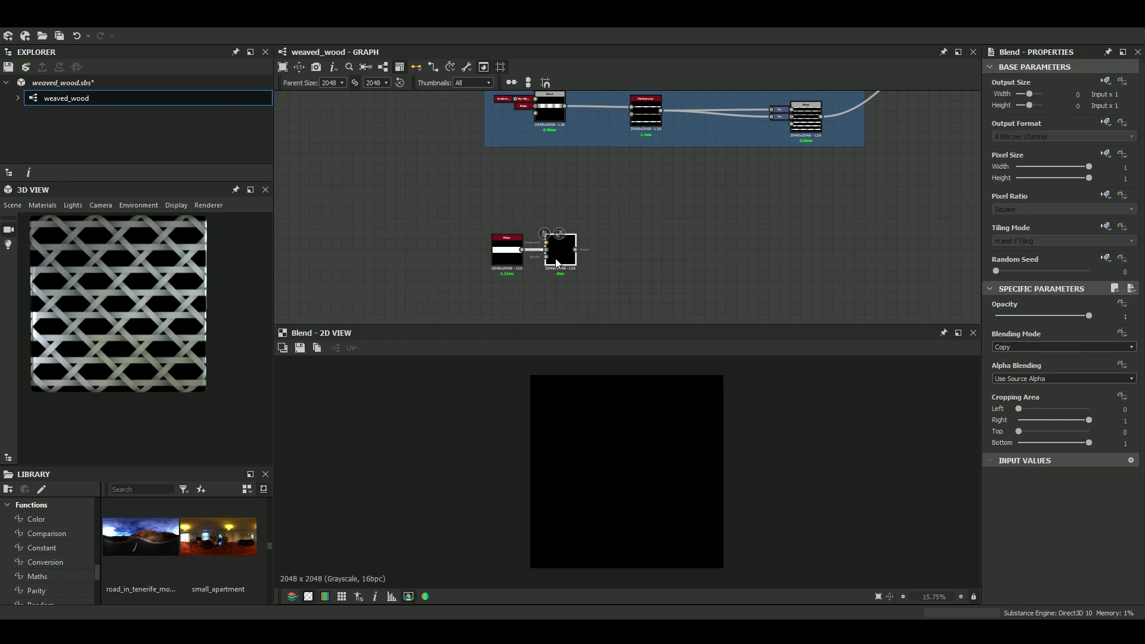
scroll(556, 259, "up", 5)
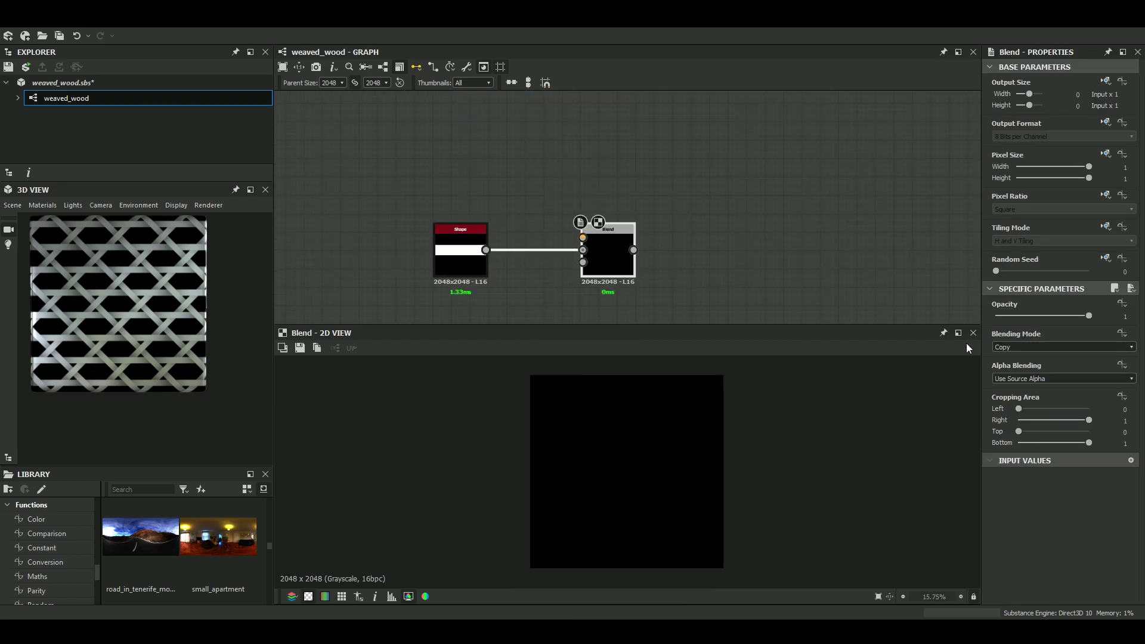
left_click(1019, 346)
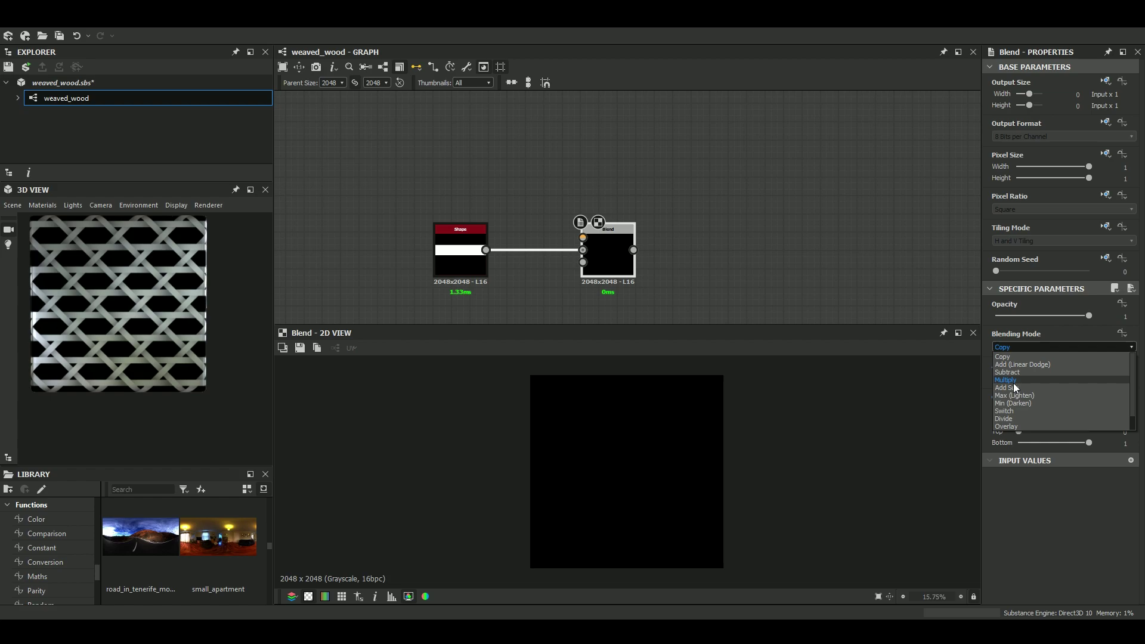
left_click(1014, 383)
Add a Gradient Linear 2 node and place it directly above the new Shape node.
middle_click_drag(677, 248, 724, 272)
scroll(602, 214, "down", 2)
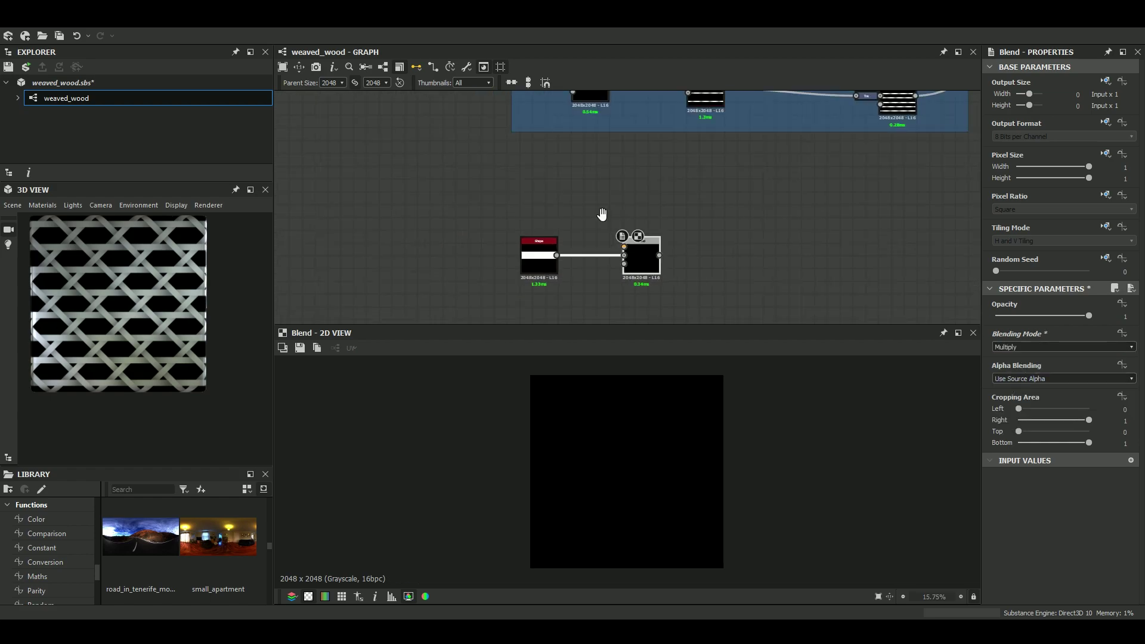
middle_click_drag(602, 214, 567, 196)
key("space")
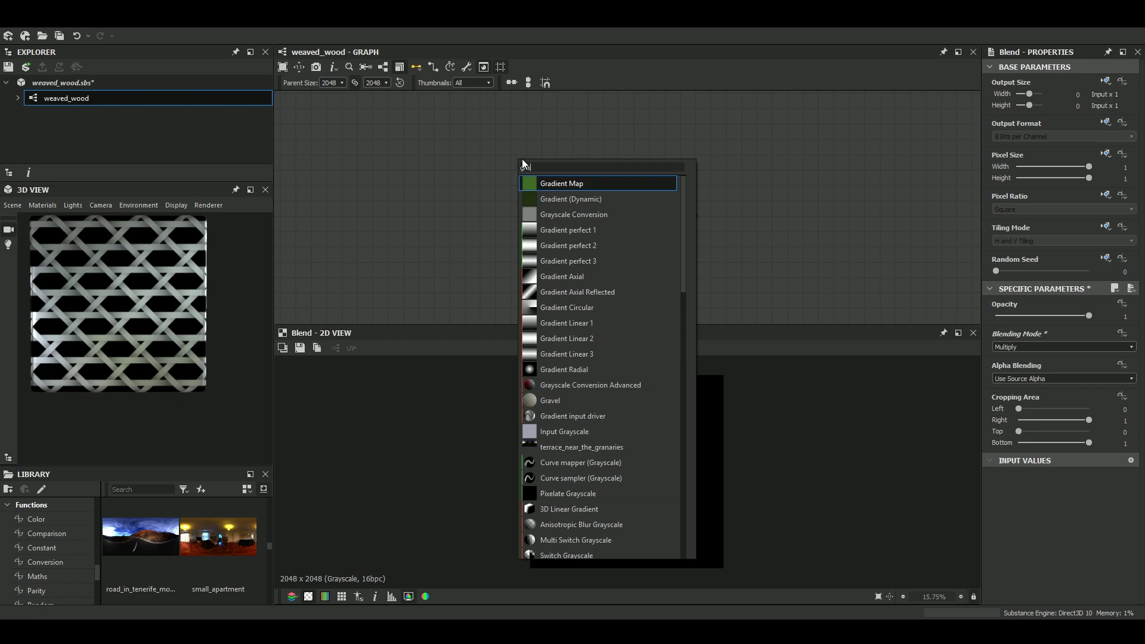
key("Down")
key("Down")
key("Down")
key("Down")
key("Down")
key("Down")
key("Down")
key("Down")
key("Down")
key("Down")
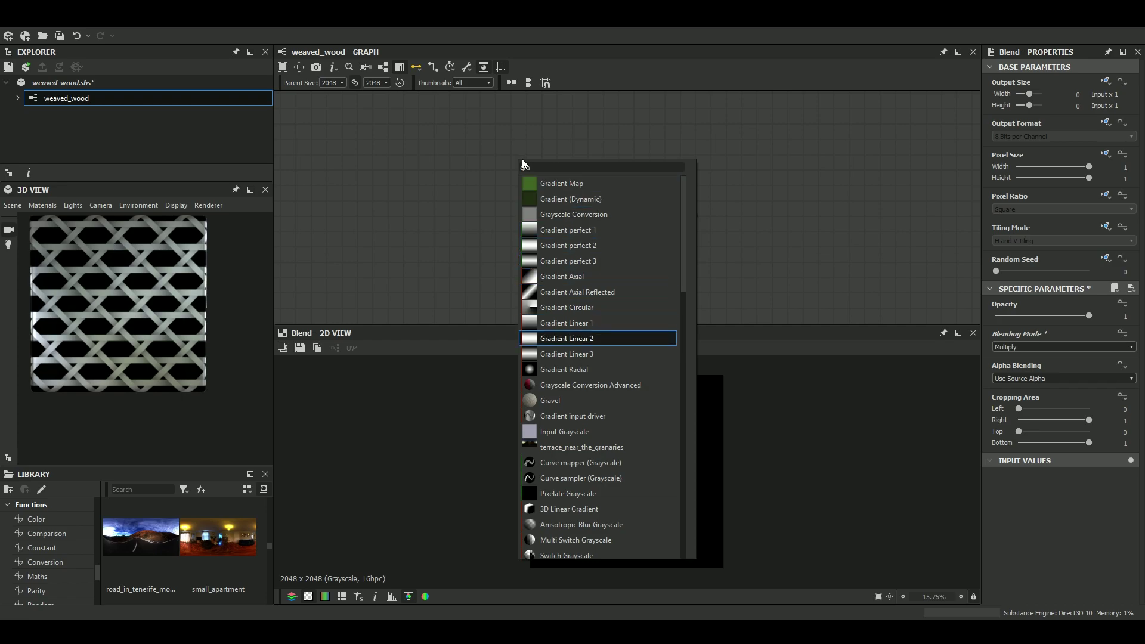
key("Return")
left_click_drag(522, 163, 560, 141)
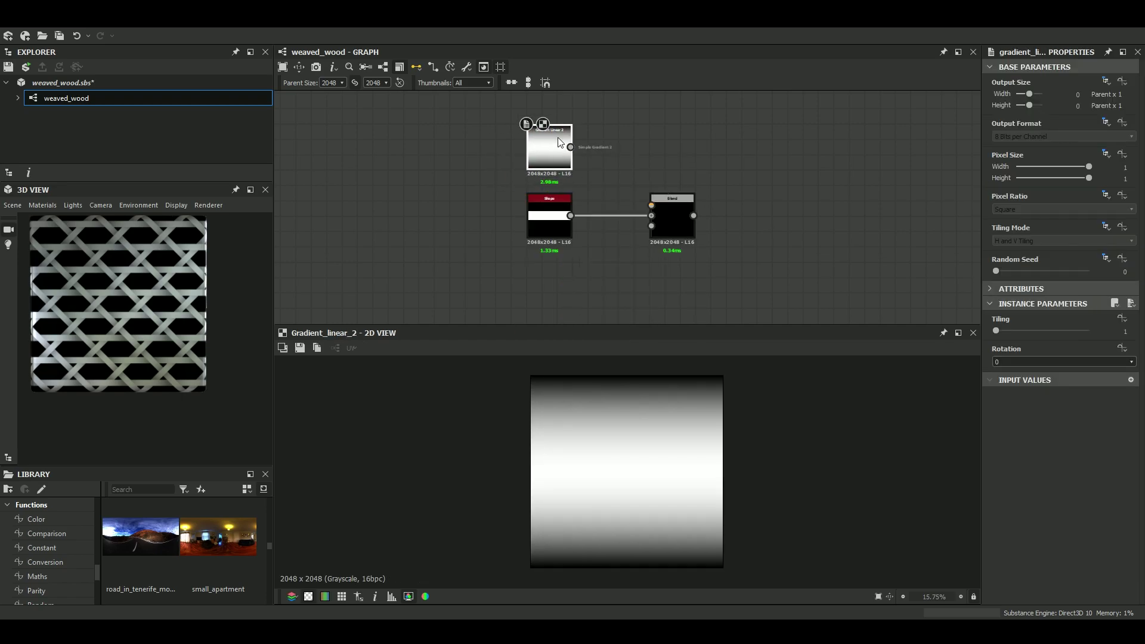
scroll(633, 383, "up", 1)
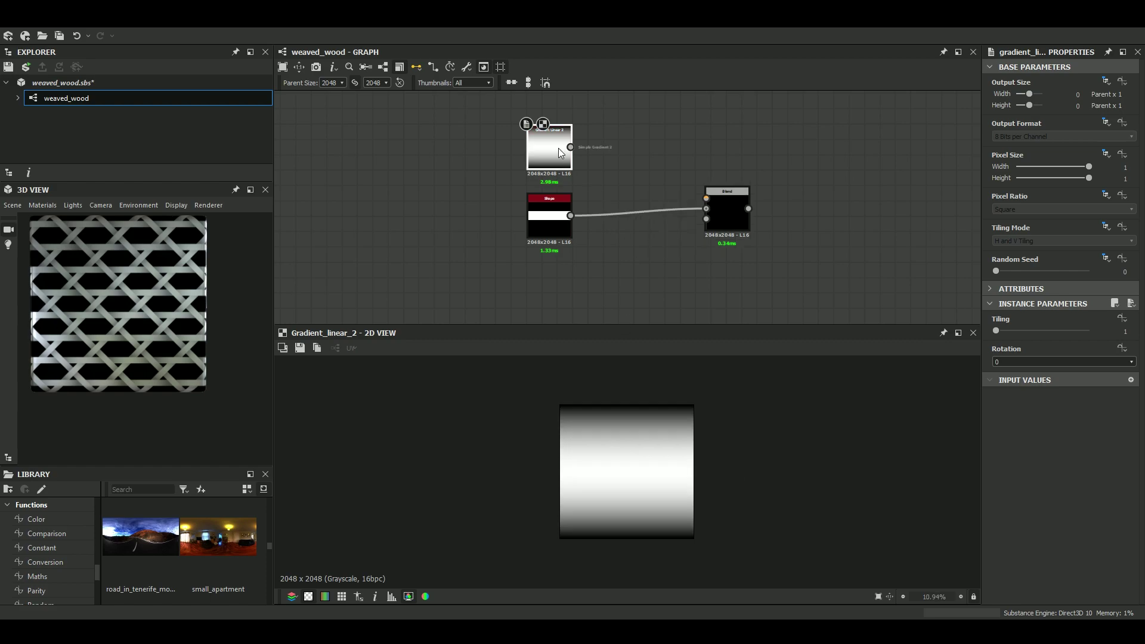
Set the Gradient Linear 2 node's tiling to 4.
double_click(733, 210)
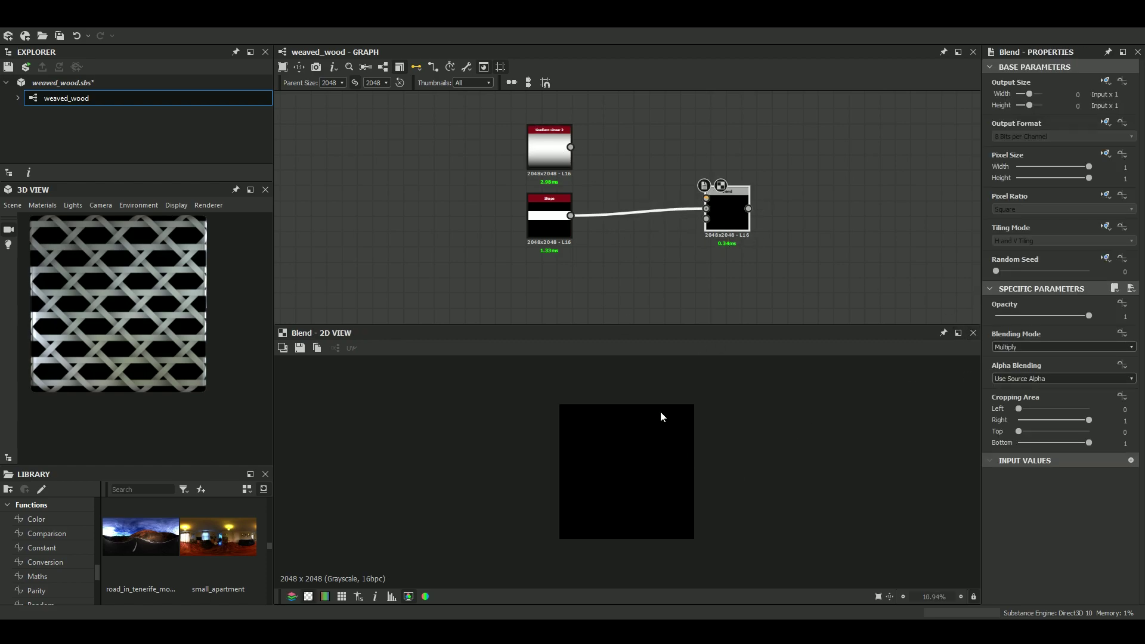
scroll(551, 242, "up", 4)
double_click(547, 179)
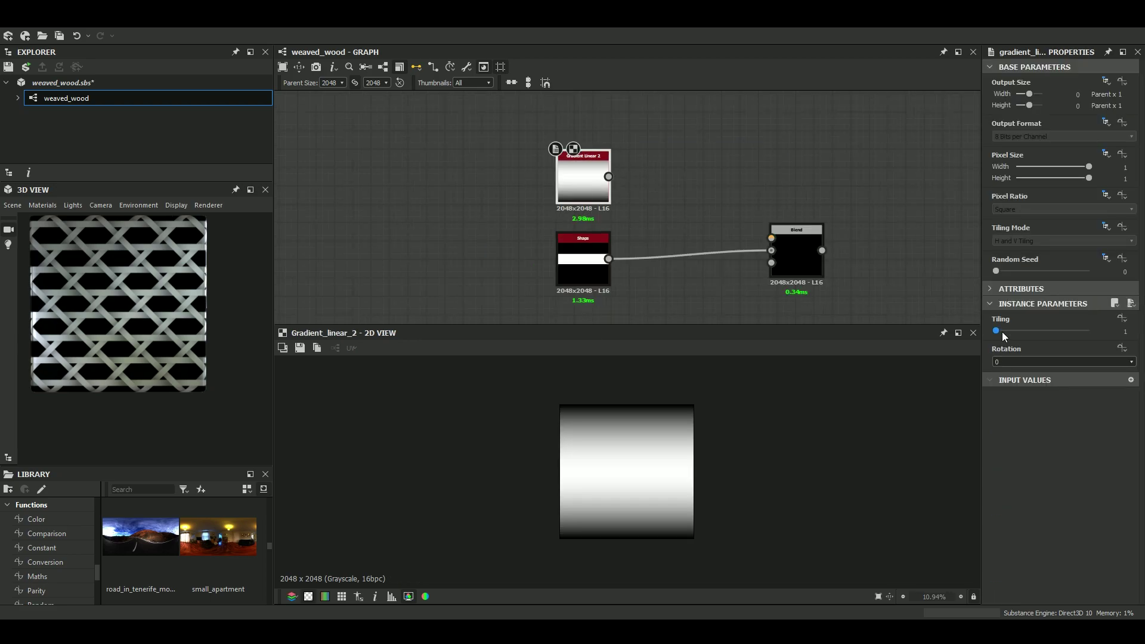
left_click_drag(1003, 332, 1015, 334)
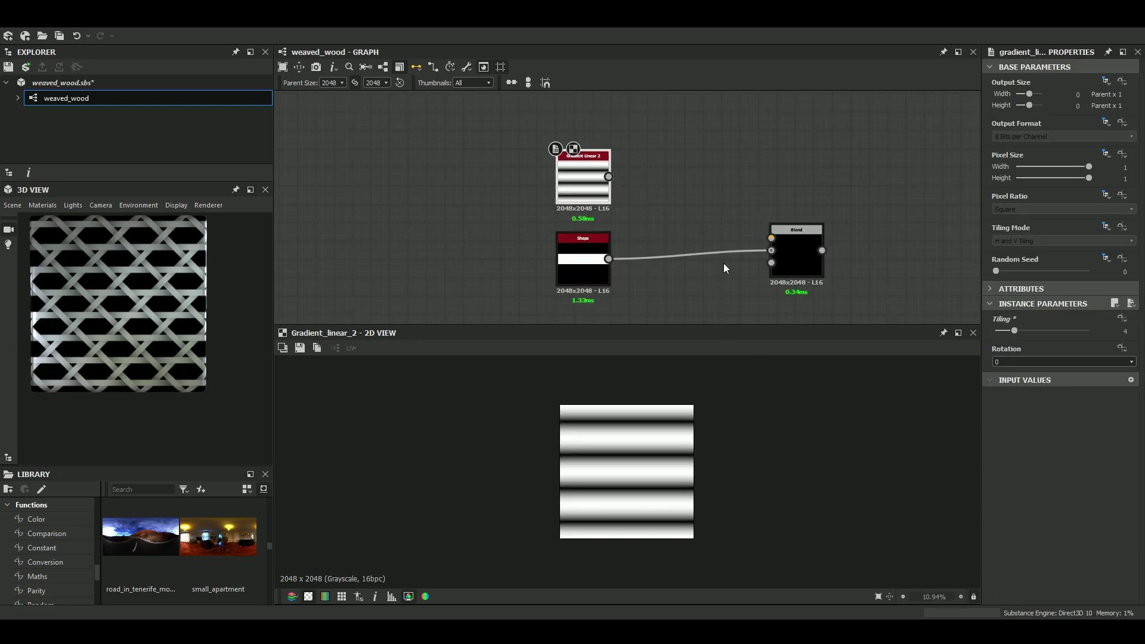
Rotate the Gradient Linear 2 pattern by 90° so its bands run across the horizontal strip.
double_click(797, 253)
double_click(590, 267)
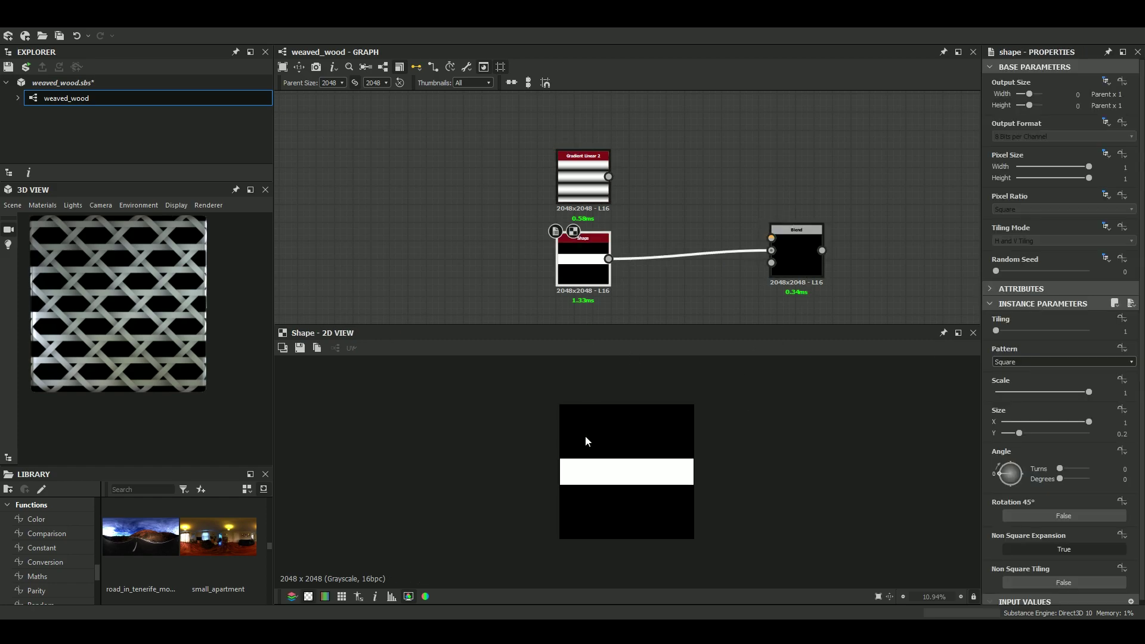
double_click(574, 184)
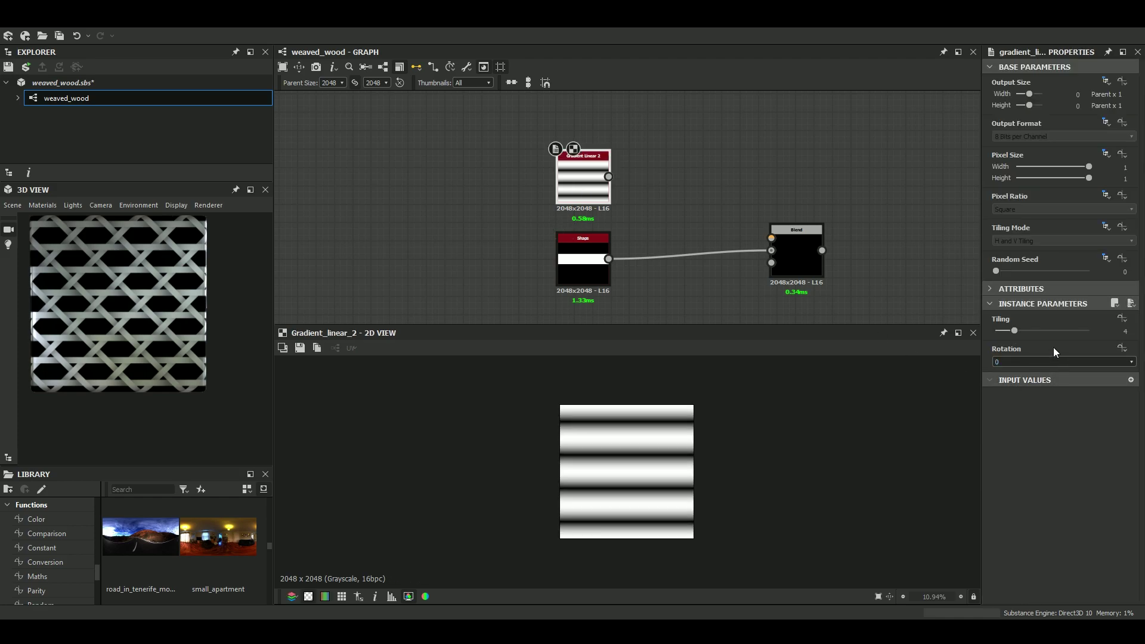
left_click(1044, 361)
left_click(1007, 371)
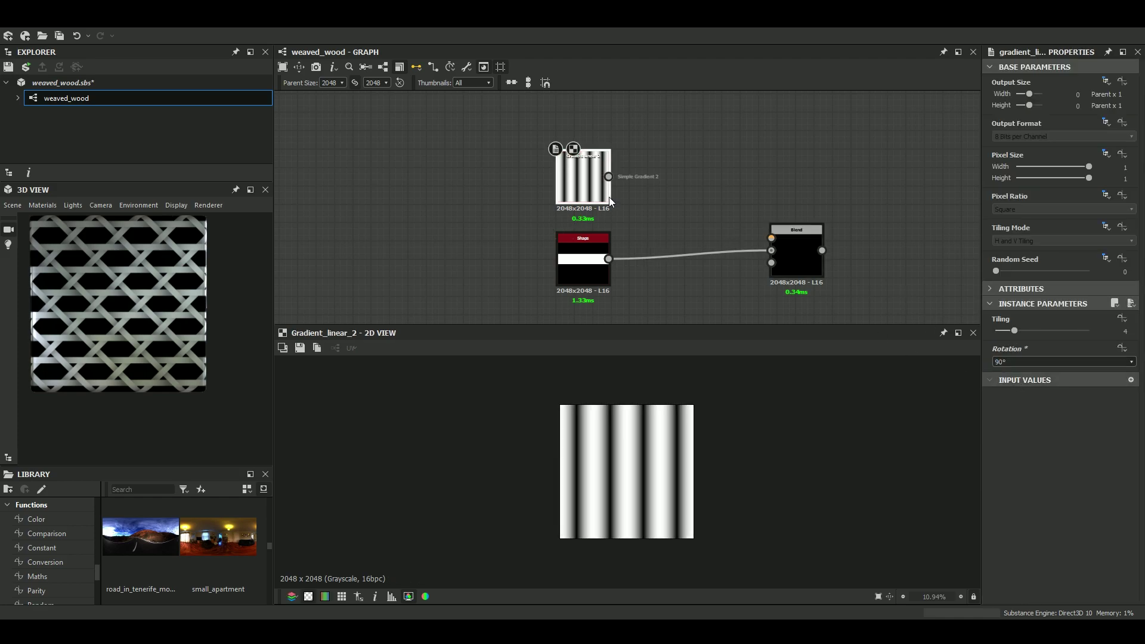
Connect the Gradient Linear 2 output to the new Blend's foreground input and display the blended strip in the 2D view.
left_click_drag(608, 177, 772, 238)
double_click(787, 248)
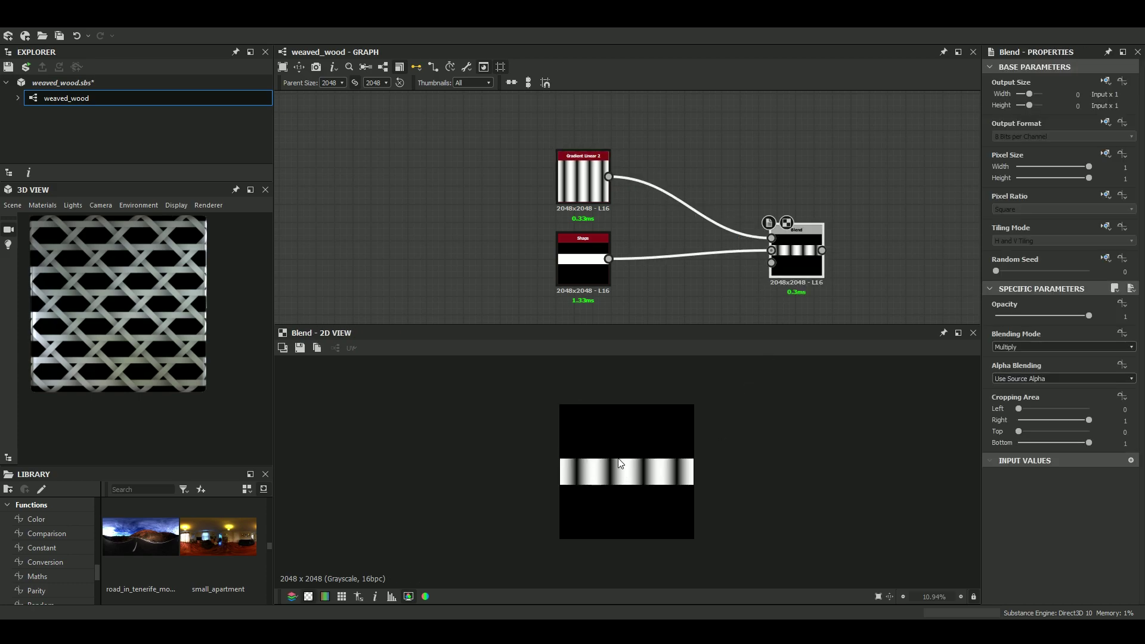
scroll(620, 463, "up", 2)
scroll(660, 482, "up", 1)
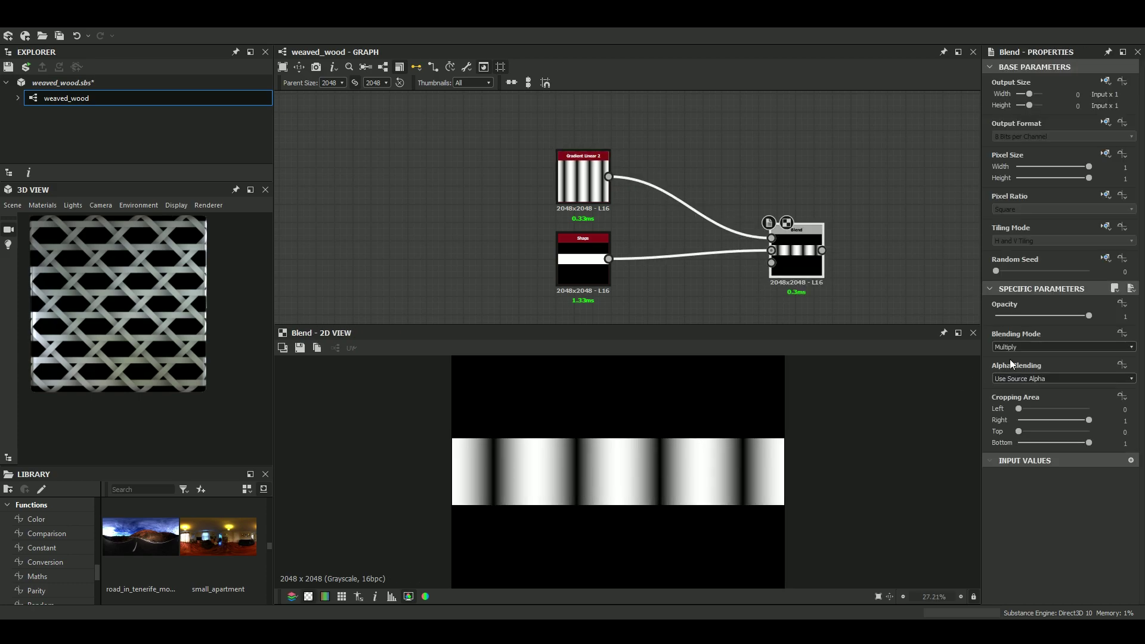
Try an opacity of 0.6 on the new Blend and inspect the original Blend in the Horizontals group for comparison.
left_click_drag(1083, 317, 1051, 323)
scroll(768, 257, "down", 5)
scroll(735, 162, "up", 4)
middle_click_drag(734, 162, 693, 280)
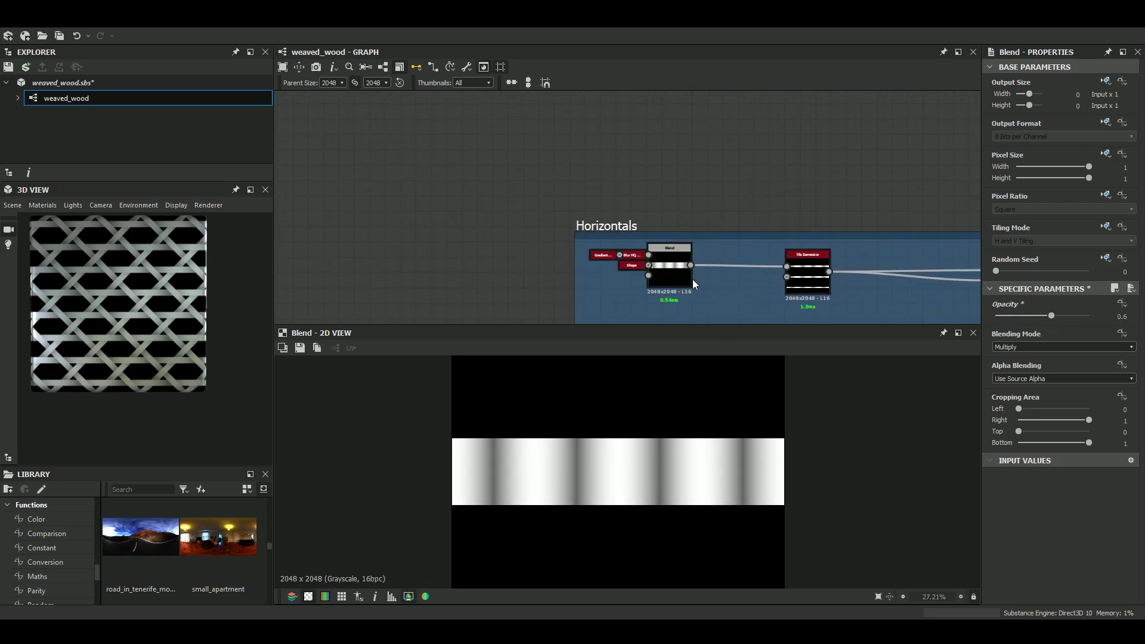
scroll(692, 279, "up", 1)
double_click(655, 280)
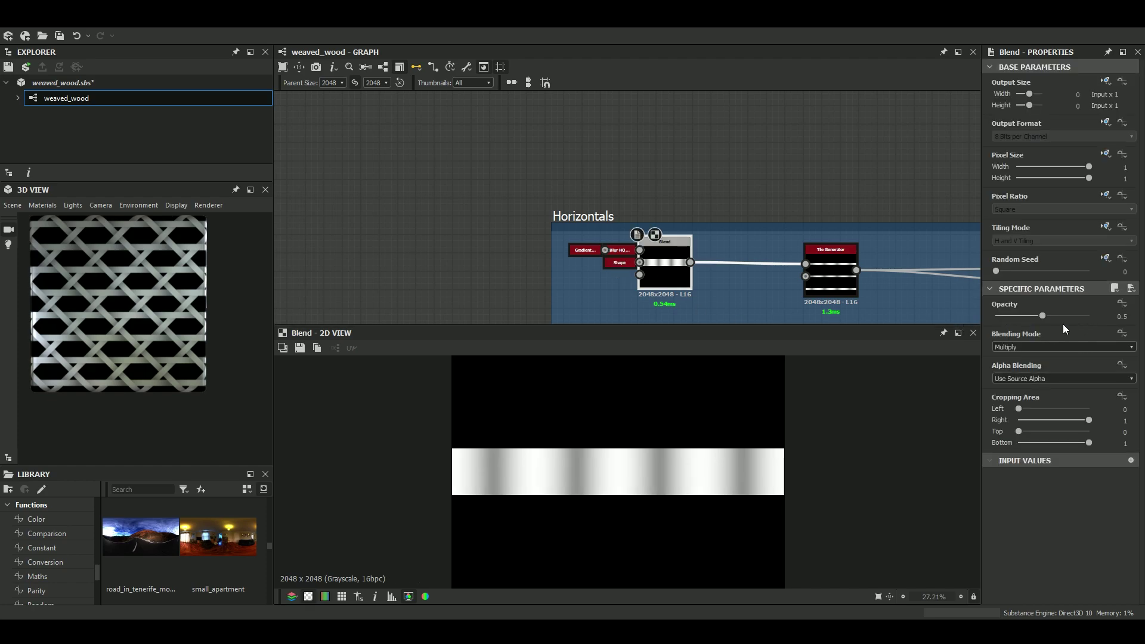
Set the new Blend's opacity to 0.5, like the original Blend, and check the strip's shading up close.
scroll(739, 249, "down", 4)
middle_click_drag(748, 243, 696, 95)
scroll(695, 245, "up", 3)
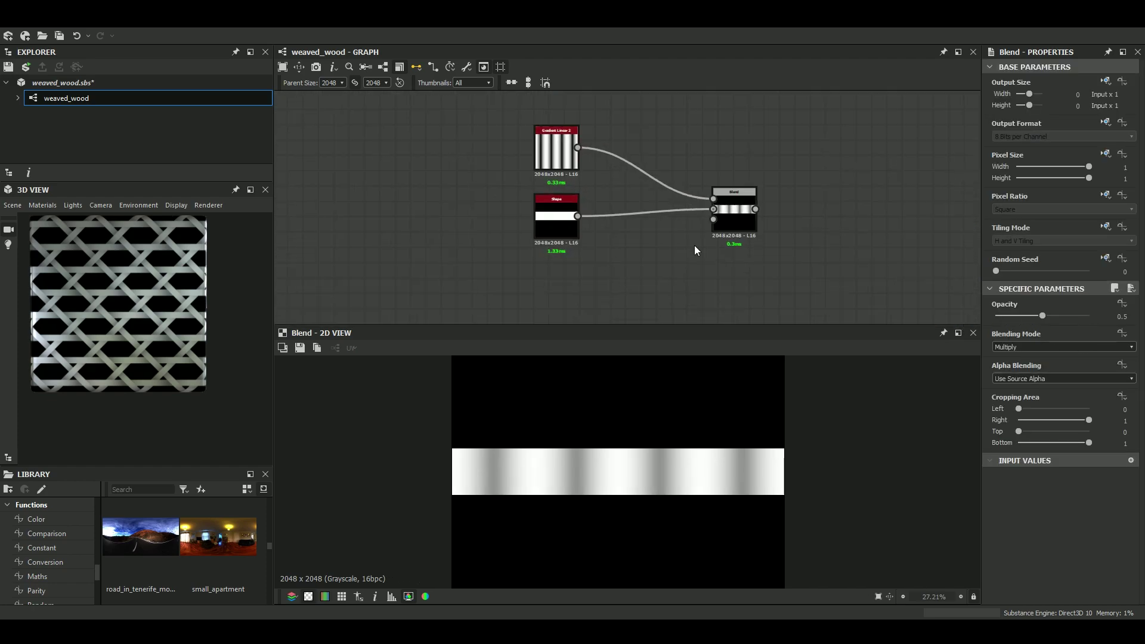
scroll(694, 245, "up", 1)
double_click(735, 214)
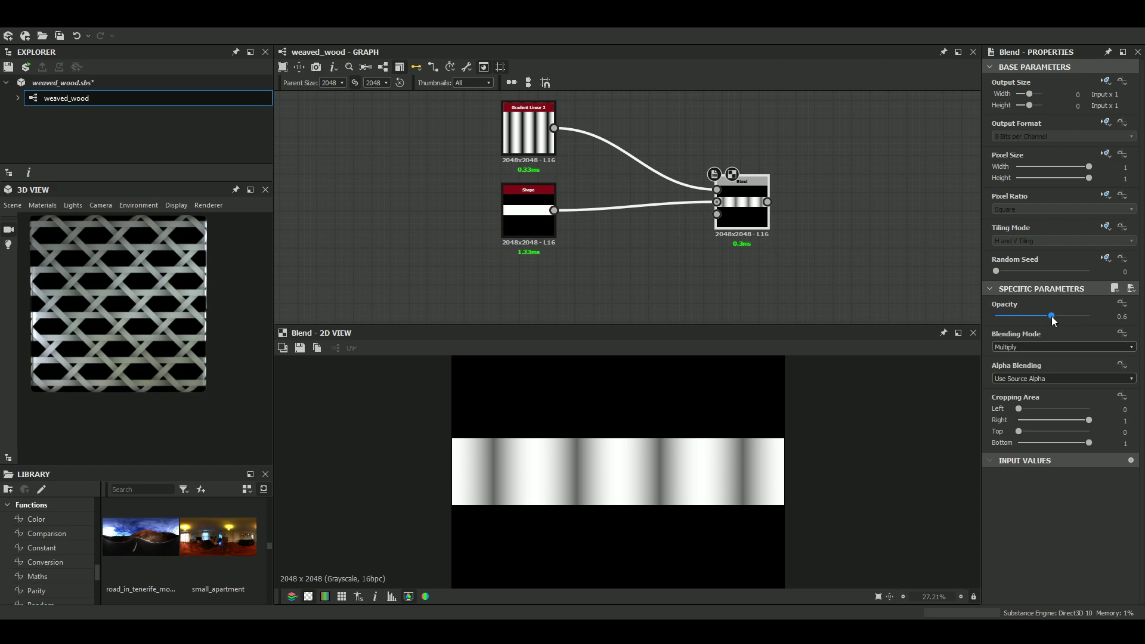
left_click_drag(1052, 317, 1043, 317)
scroll(551, 481, "up", 3)
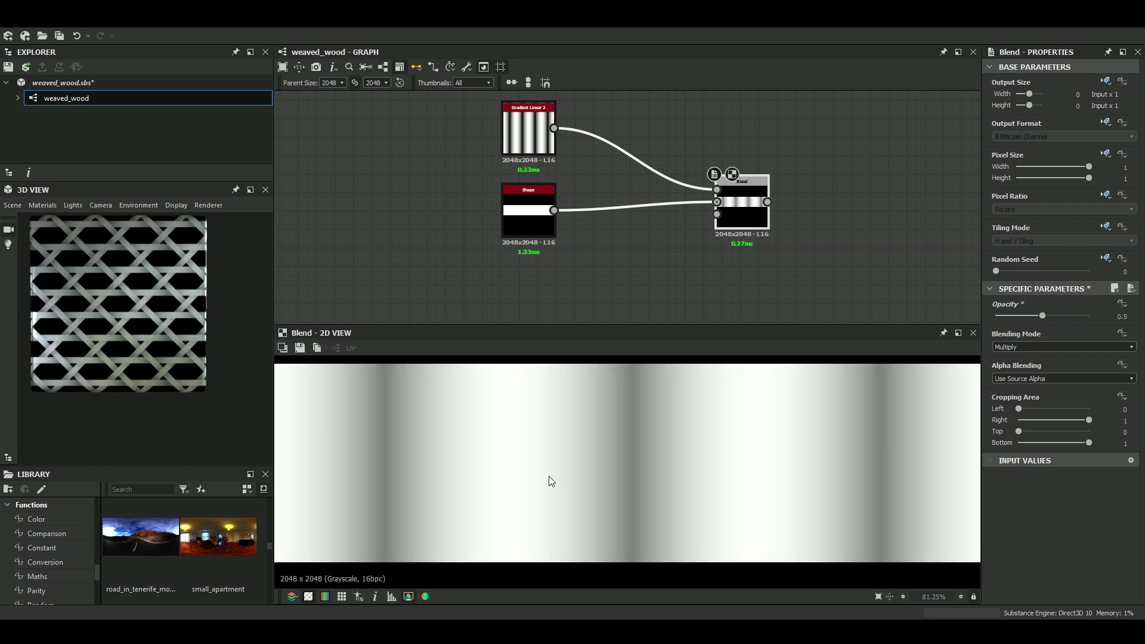
scroll(643, 428, "down", 3)
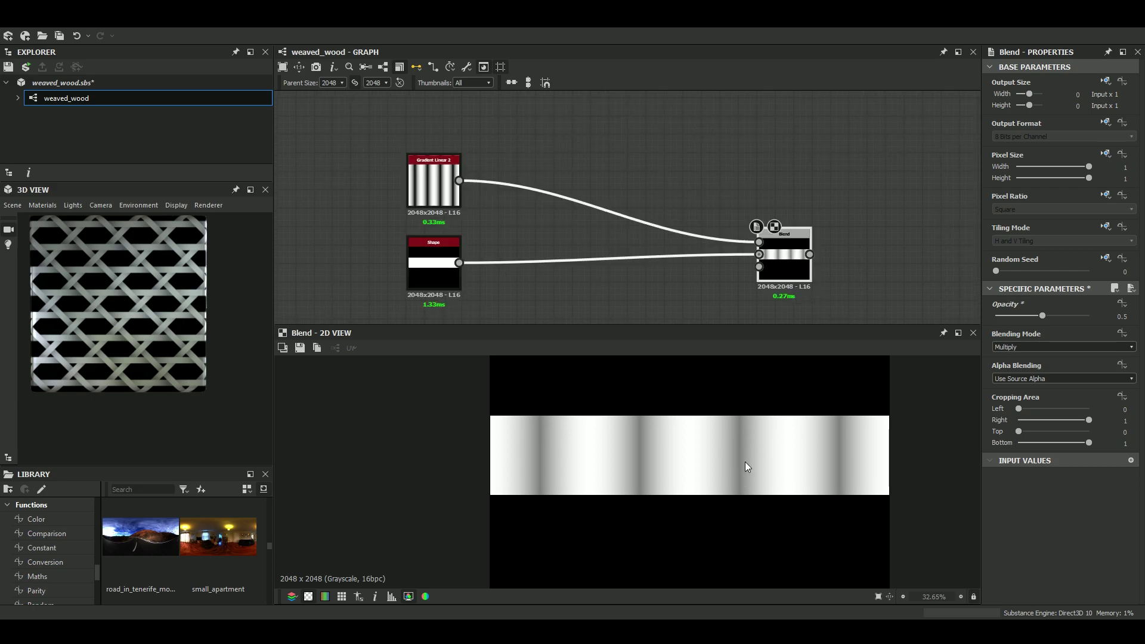
Insert a Blur HQ Grayscale node between the new Gradient Linear 2 and the Blend, following the Horizontals group.
scroll(655, 251, "down", 2)
middle_click_drag(663, 268, 695, 392)
scroll(548, 216, "up", 7)
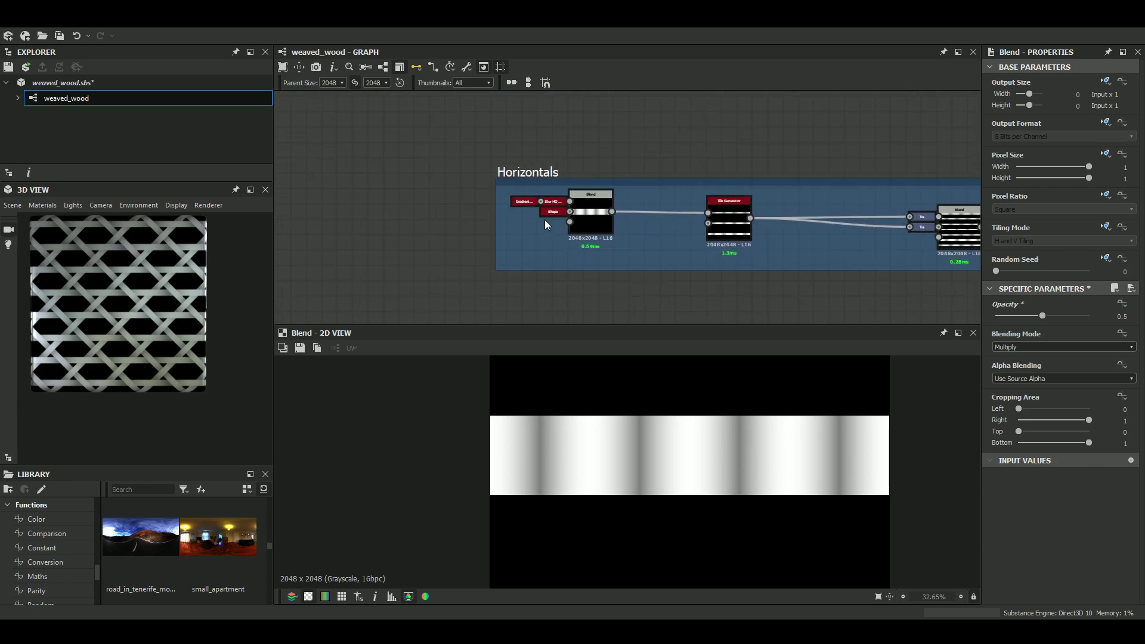
scroll(597, 185, "down", 6)
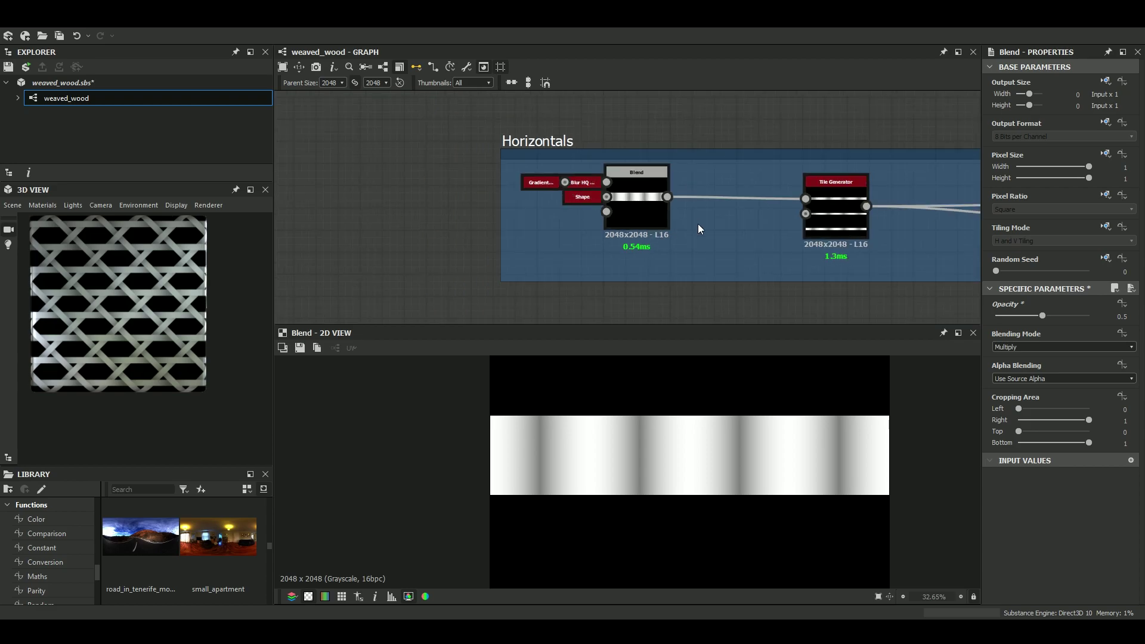
middle_click_drag(698, 245, 654, 163)
scroll(609, 212, "up", 3)
left_click(566, 187)
key("space")
type("blur")
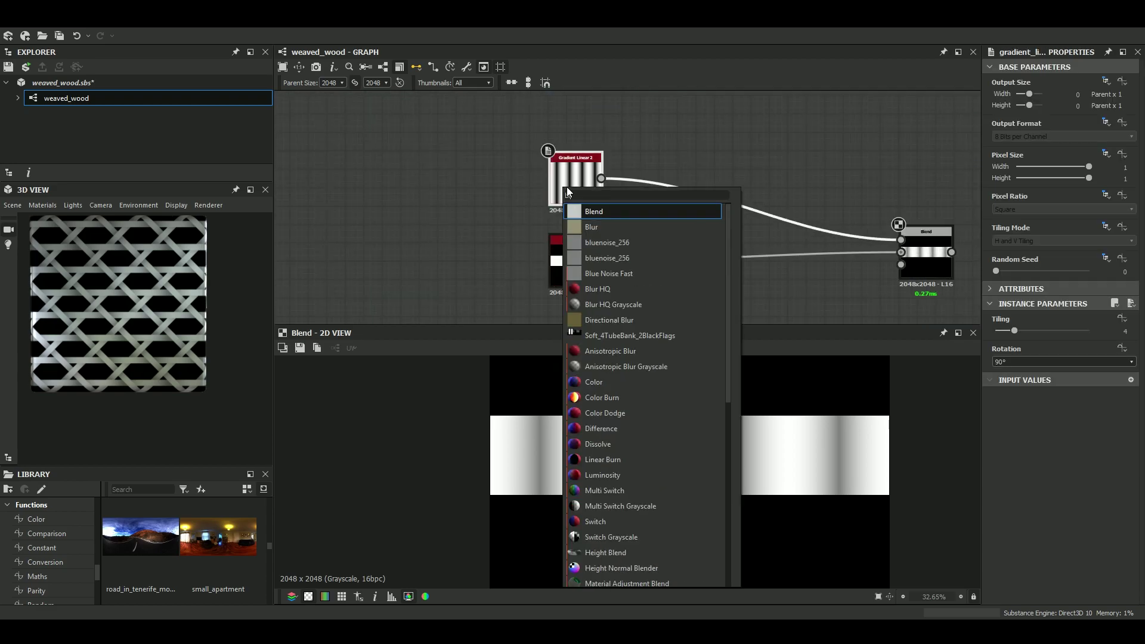
key("Down")
key("Down")
key("Return")
Inspect the blurred strip in the new Blend and the intensity of the original blur node in the Horizontals group.
left_click(926, 265)
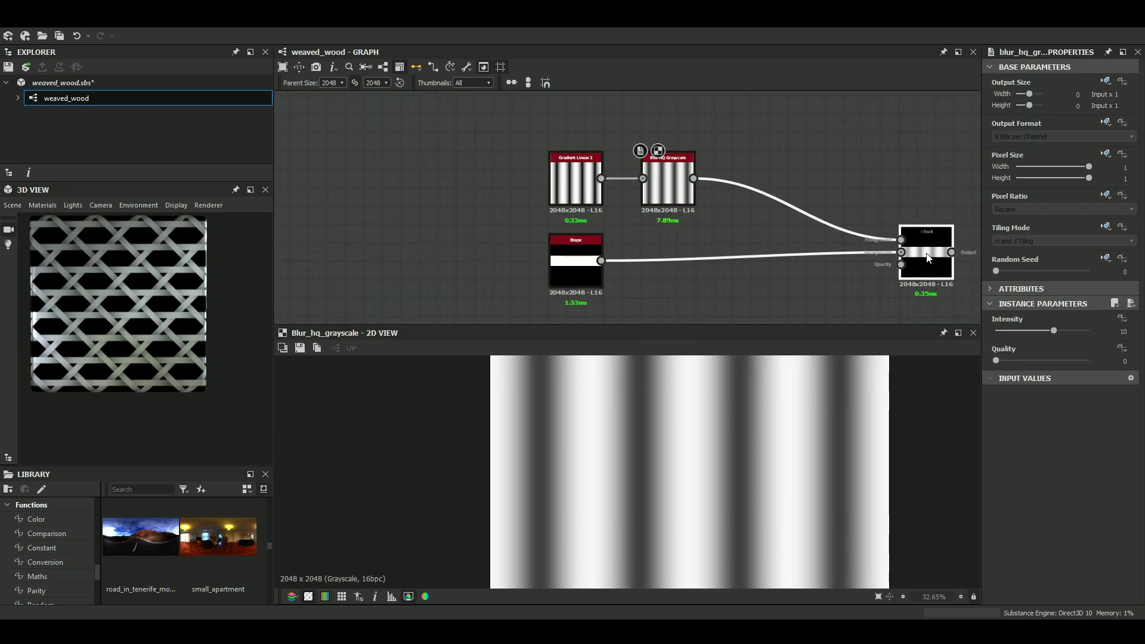
scroll(753, 445, "up", 2)
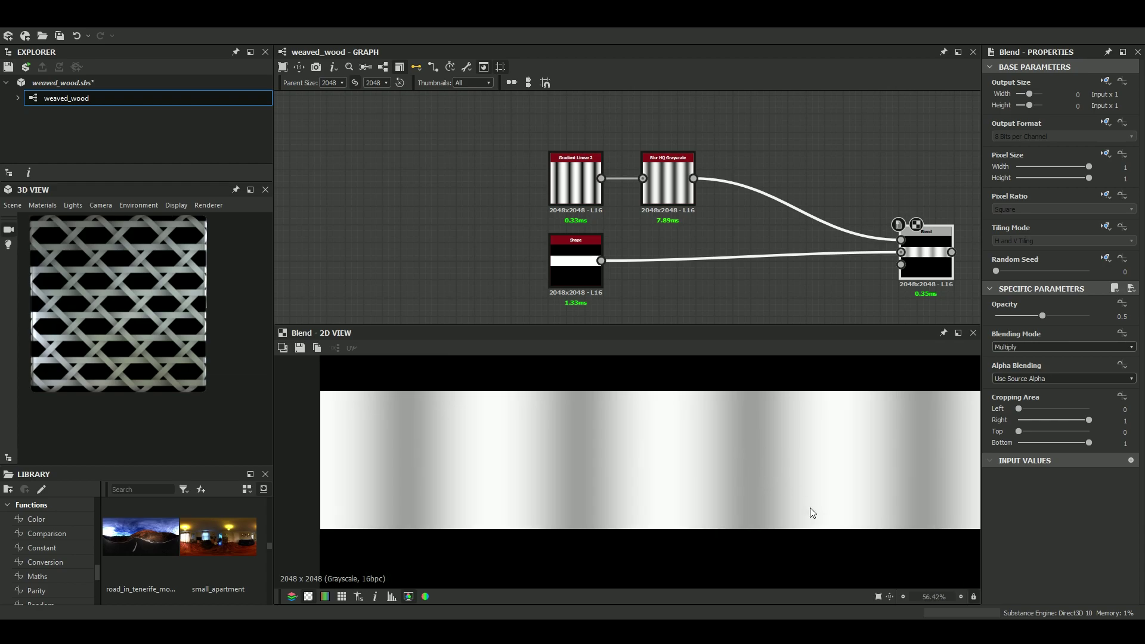
scroll(810, 507, "down", 3)
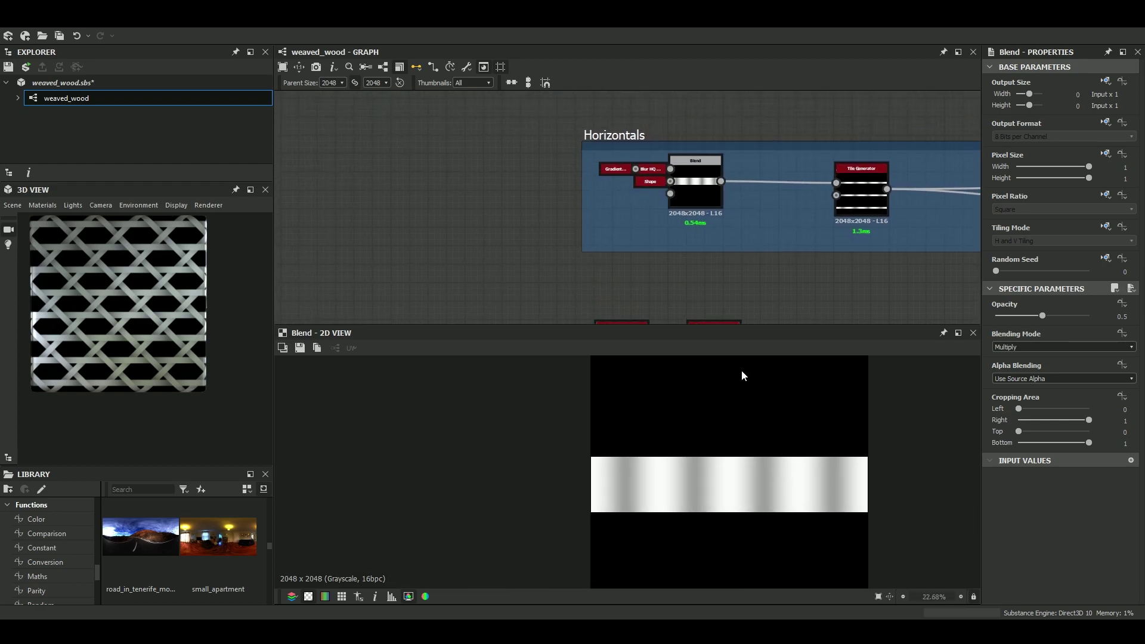
left_click(652, 170)
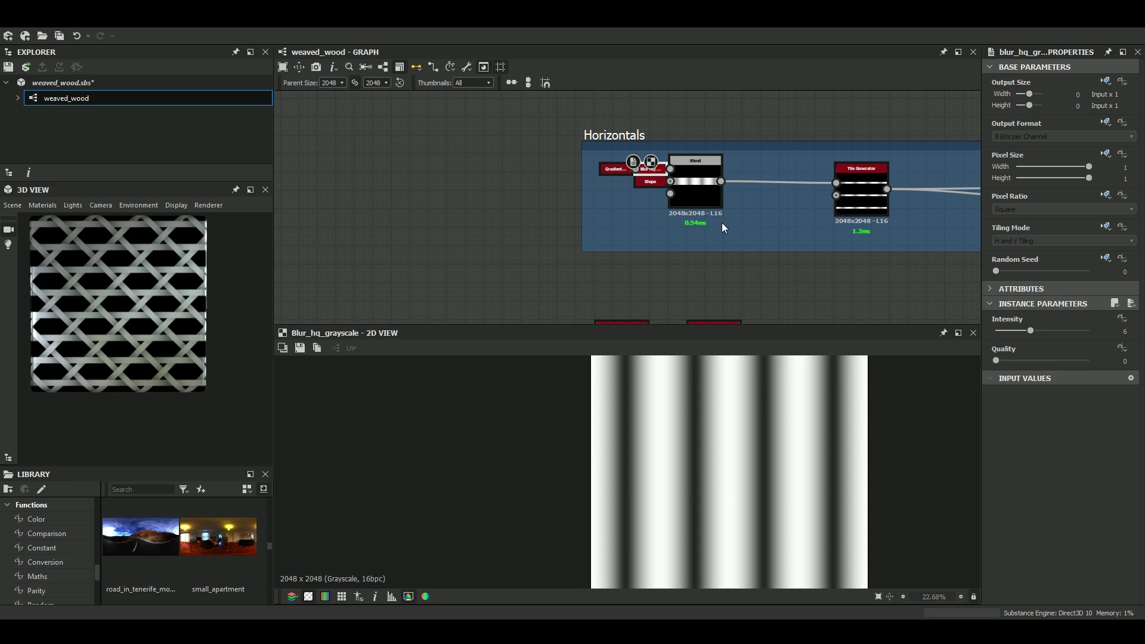
Set the new Blur HQ Grayscale node's intensity to 6 and display the Blend's result in the 2D view.
middle_click_drag(736, 131, 700, 112)
scroll(701, 112, "down", 4)
middle_click_drag(733, 181, 612, 90)
scroll(596, 104, "up", 4)
double_click(521, 105)
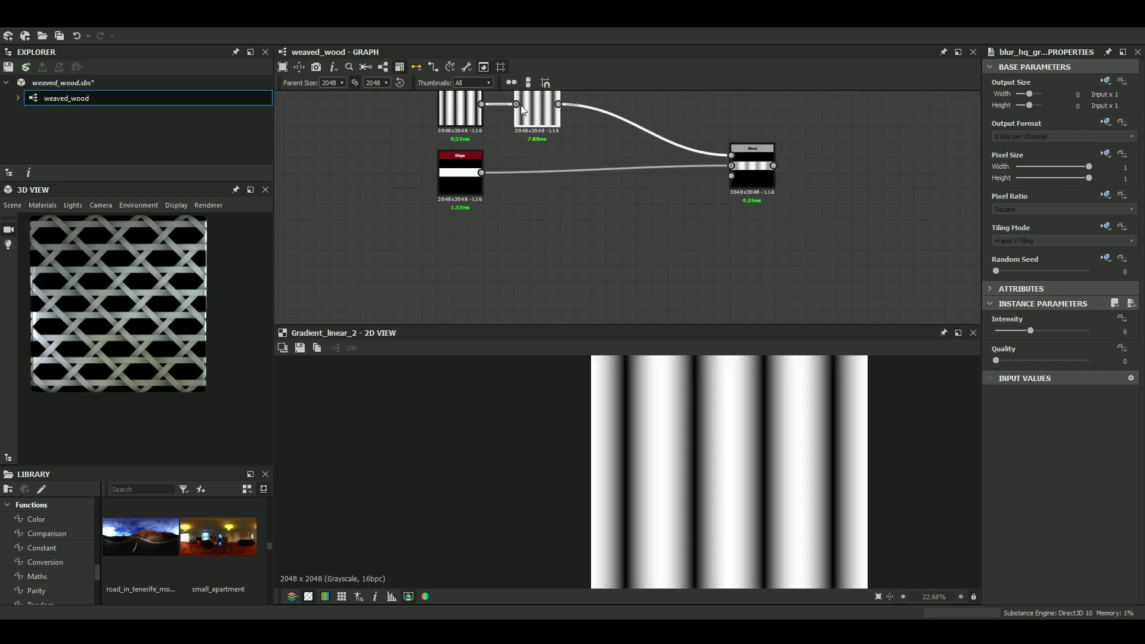
double_click(1124, 332)
type("6")
key("Return")
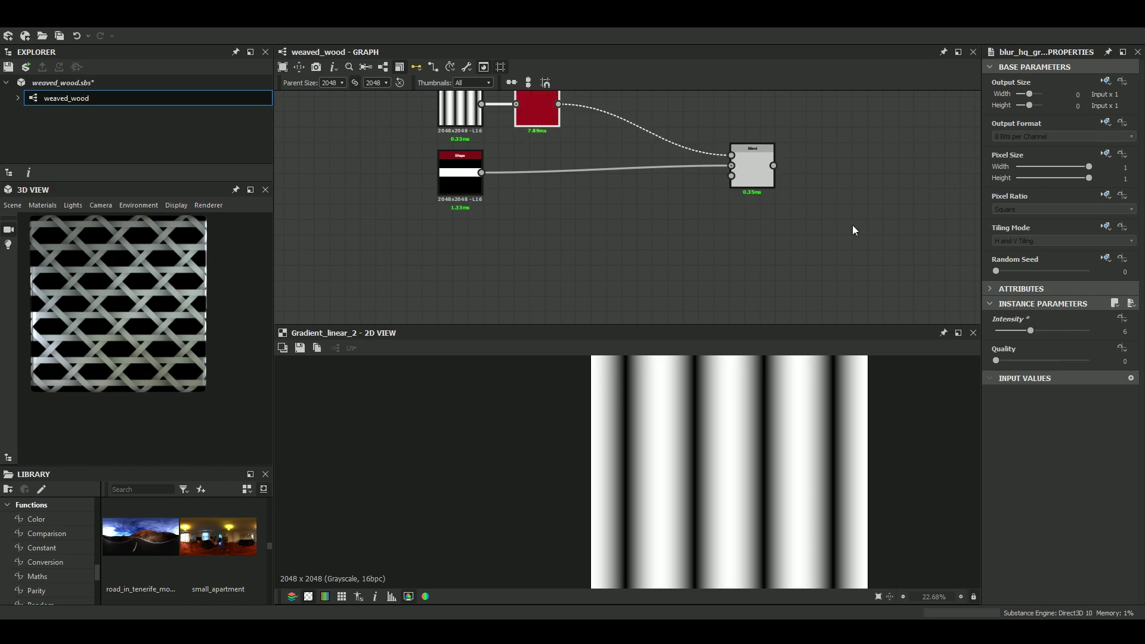
left_click(752, 170)
middle_click_drag(798, 203, 624, 242)
scroll(650, 287, "down", 3)
scroll(599, 230, "up", 4)
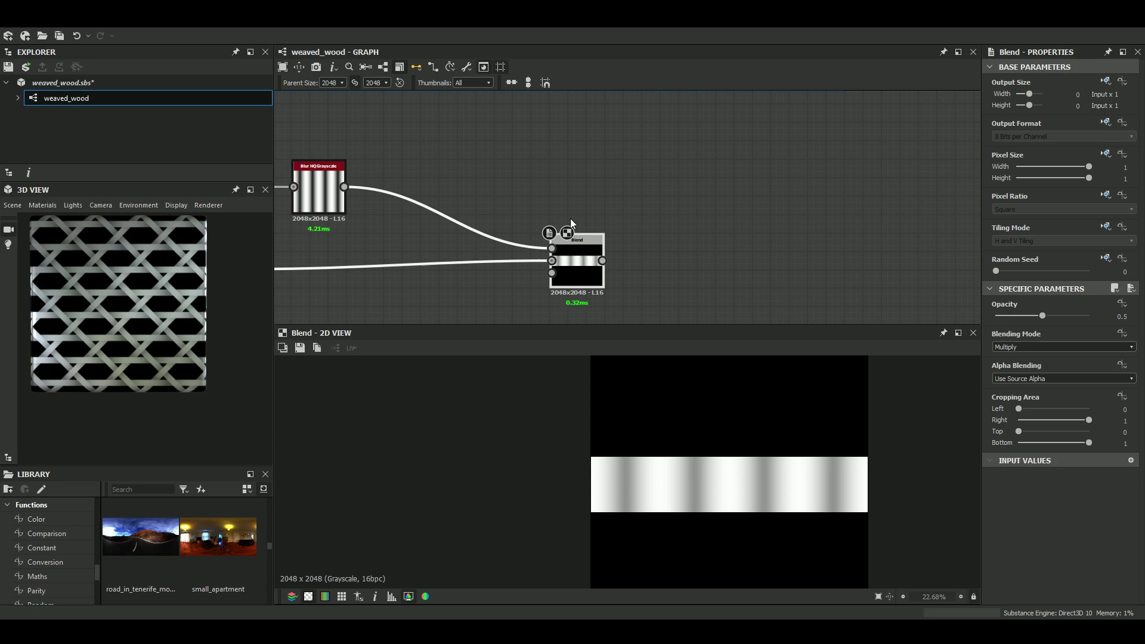
Add a Tile Generator node after the new Blend and connect the Blend's output to its pattern input.
scroll(570, 218, "down", 2)
middle_click_drag(628, 297, 696, 279)
left_click_drag(707, 285, 363, 159)
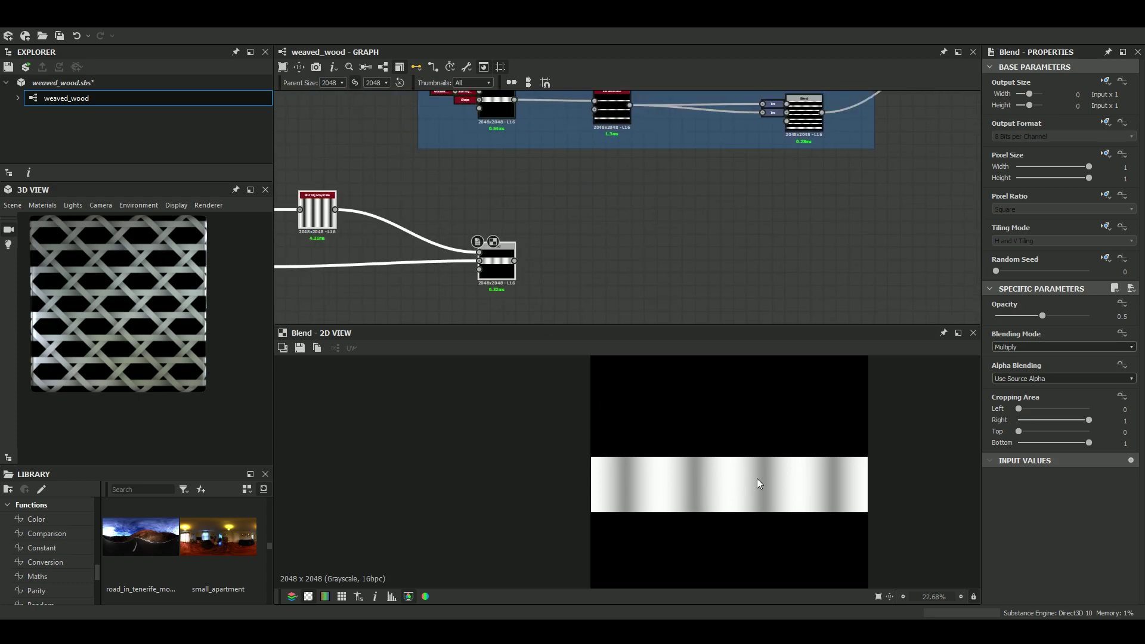
key("space")
type("ti")
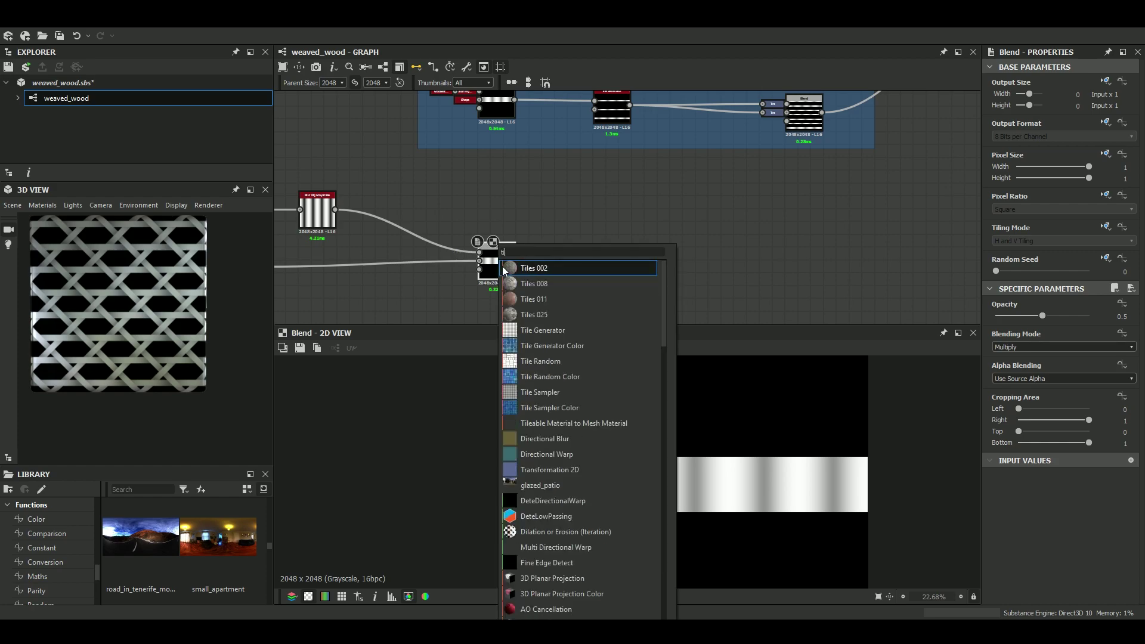
key("Down")
key("Down")
key("Down")
key("Down")
key("Escape")
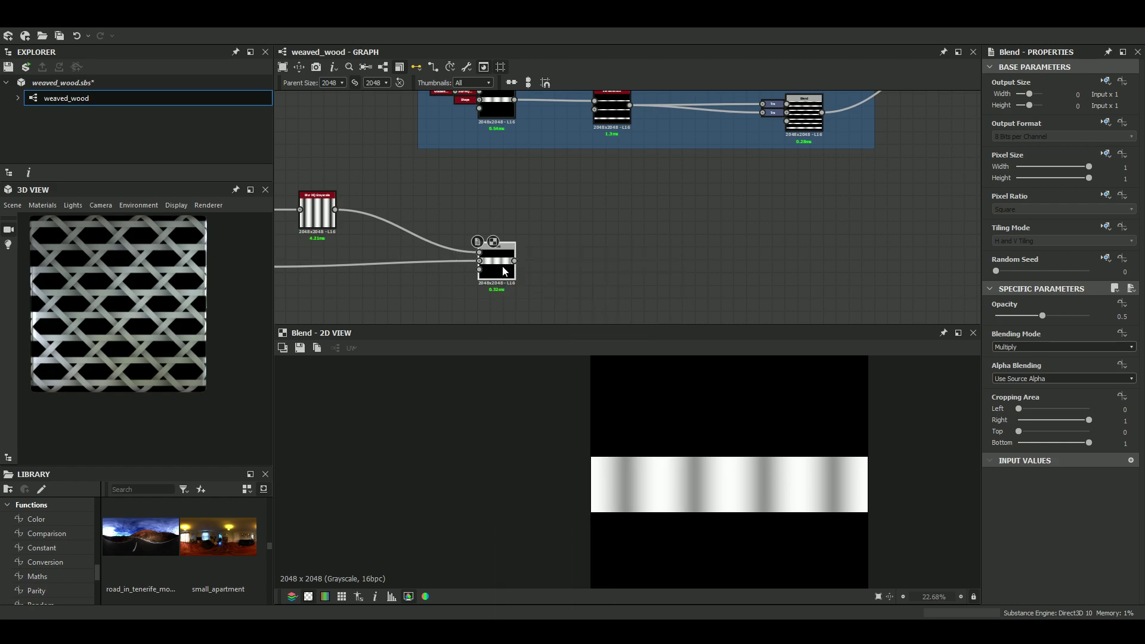
left_click_drag(569, 271, 607, 263)
scroll(541, 262, "up", 3)
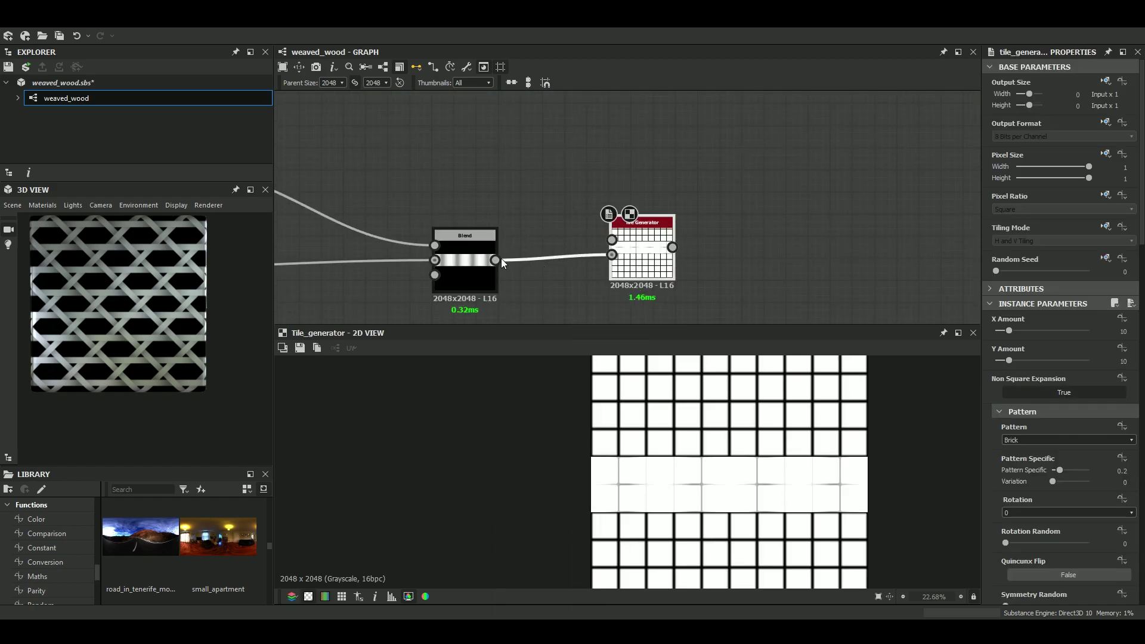
left_click_drag(501, 260, 612, 240)
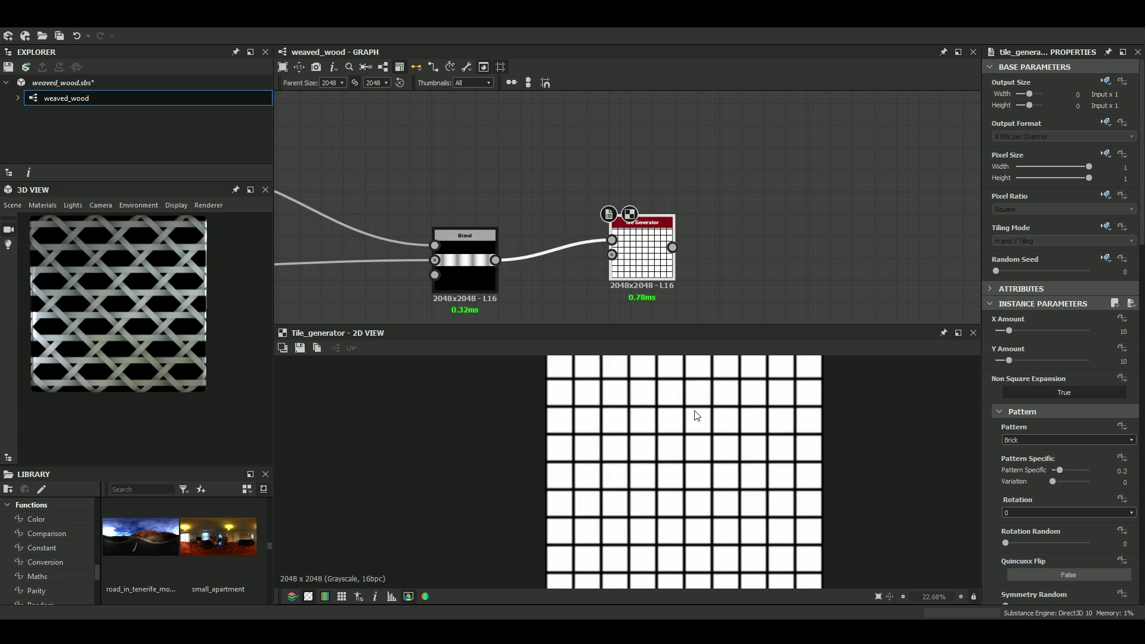
Set the Tile Generator's Y amount to 4 and X amount to 1.
left_click(1106, 363)
key("Return")
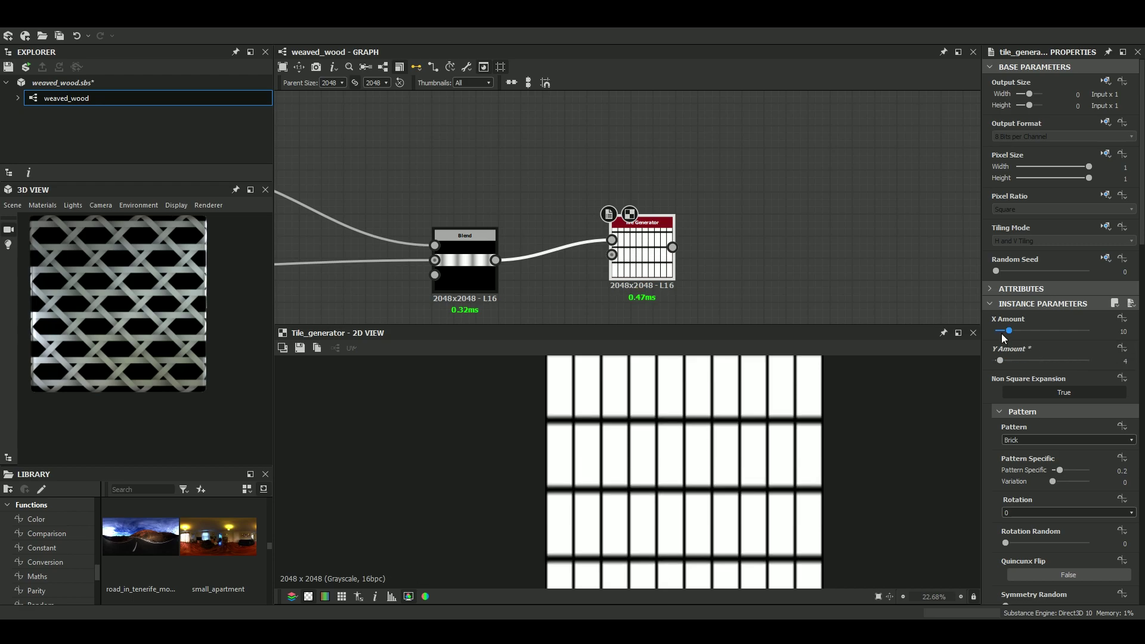
left_click_drag(1004, 332, 983, 331)
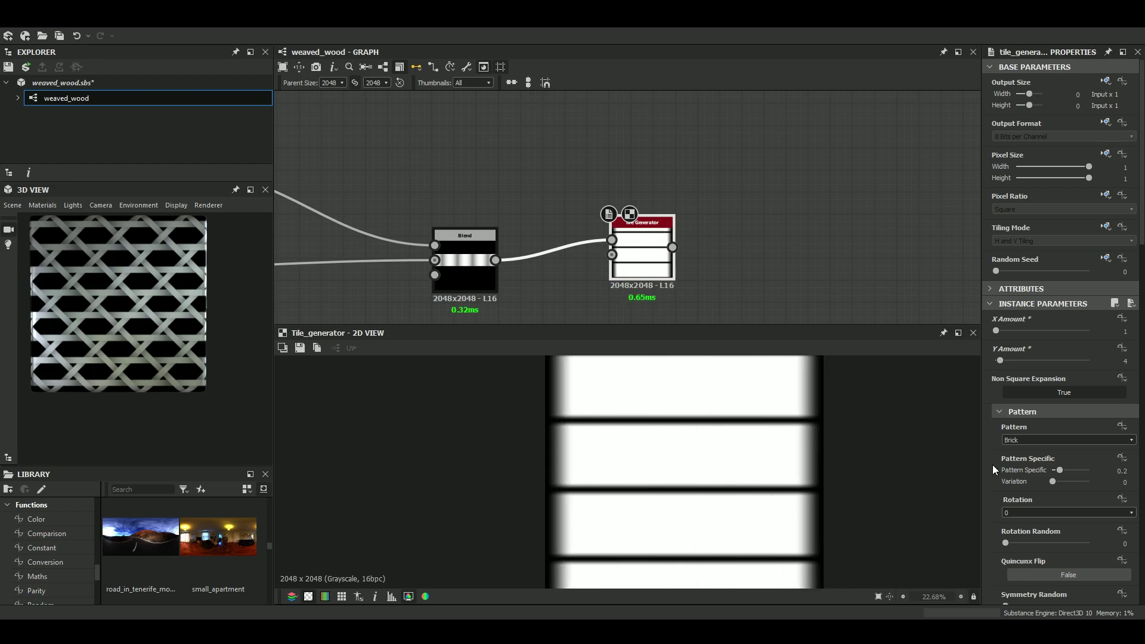
Switch the Tile Generator's pattern to Image Input so it repeats the blended strip.
left_click(1018, 439)
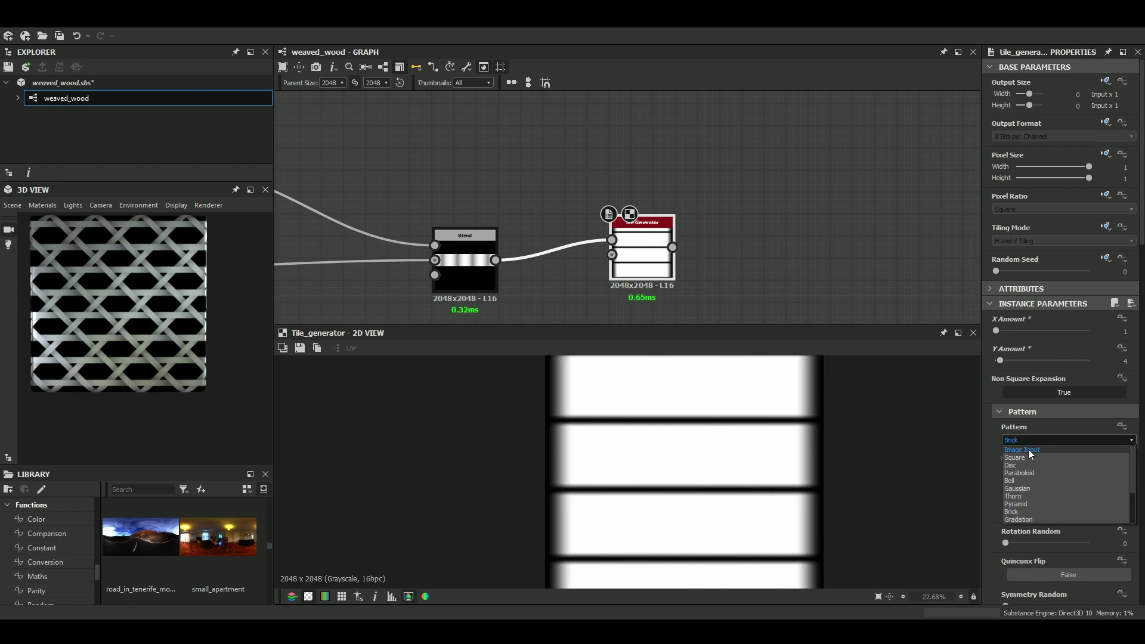
left_click(1028, 450)
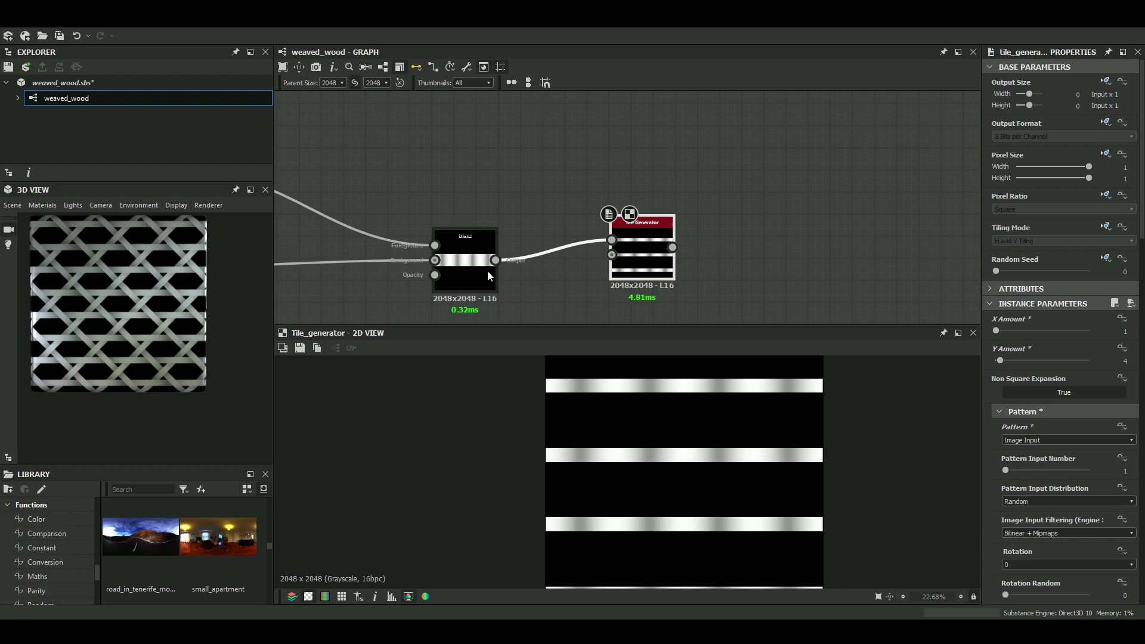
scroll(627, 480, "down", 2)
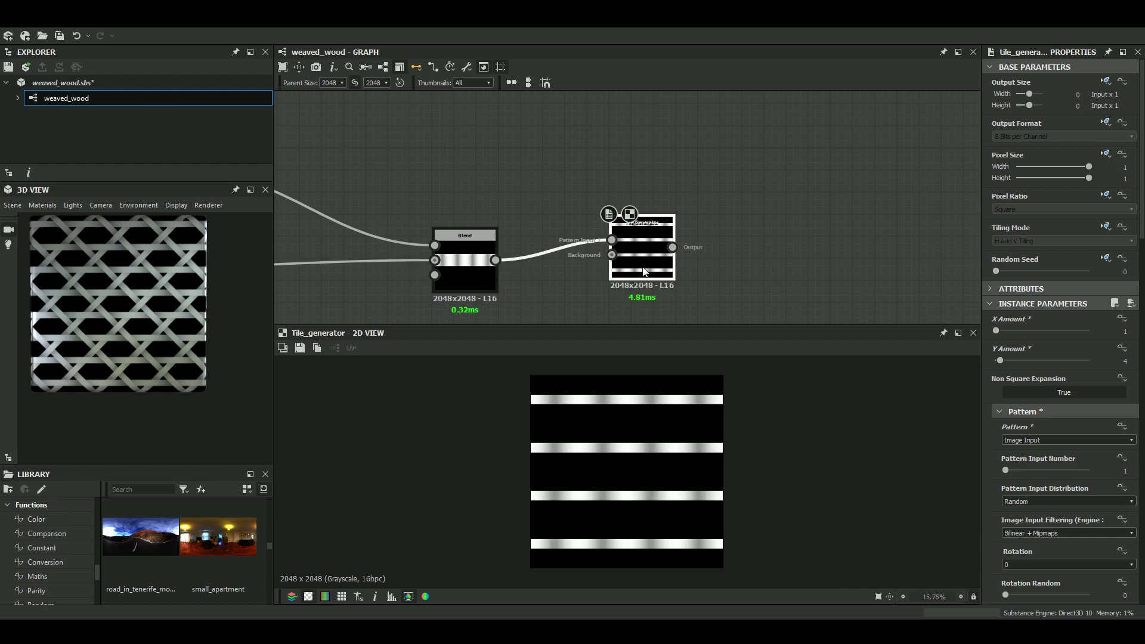
scroll(656, 250, "down", 2)
middle_click_drag(678, 249, 530, 285)
scroll(536, 274, "down", 1)
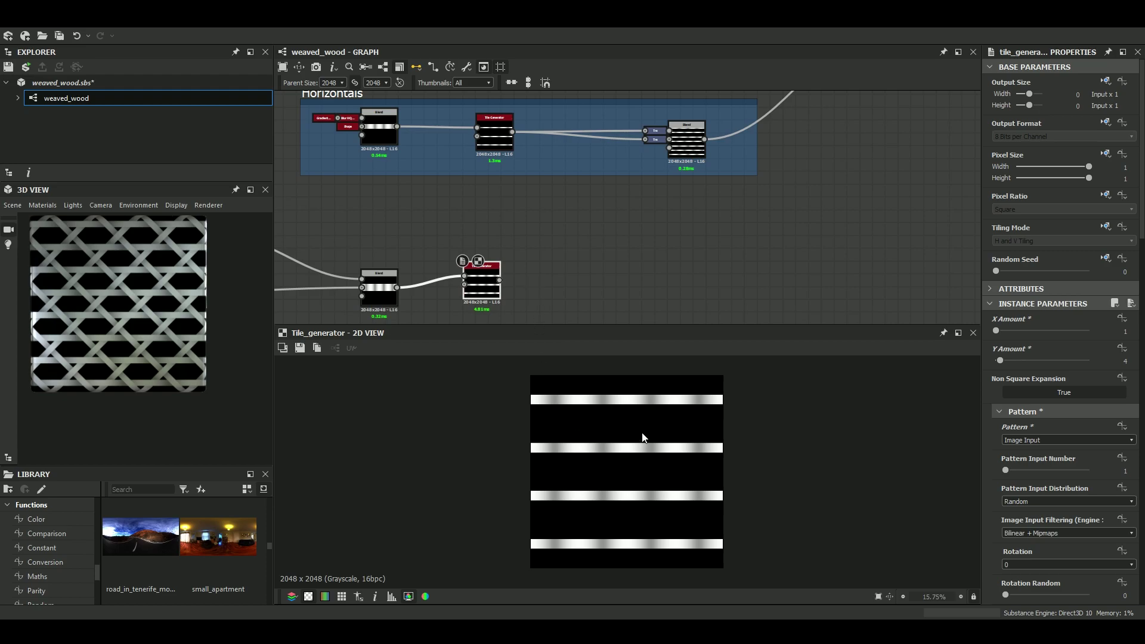
Display the Horizontals group's final Blend in the 2D view and examine how its strips are offset.
double_click(686, 140)
scroll(623, 471, "up", 4)
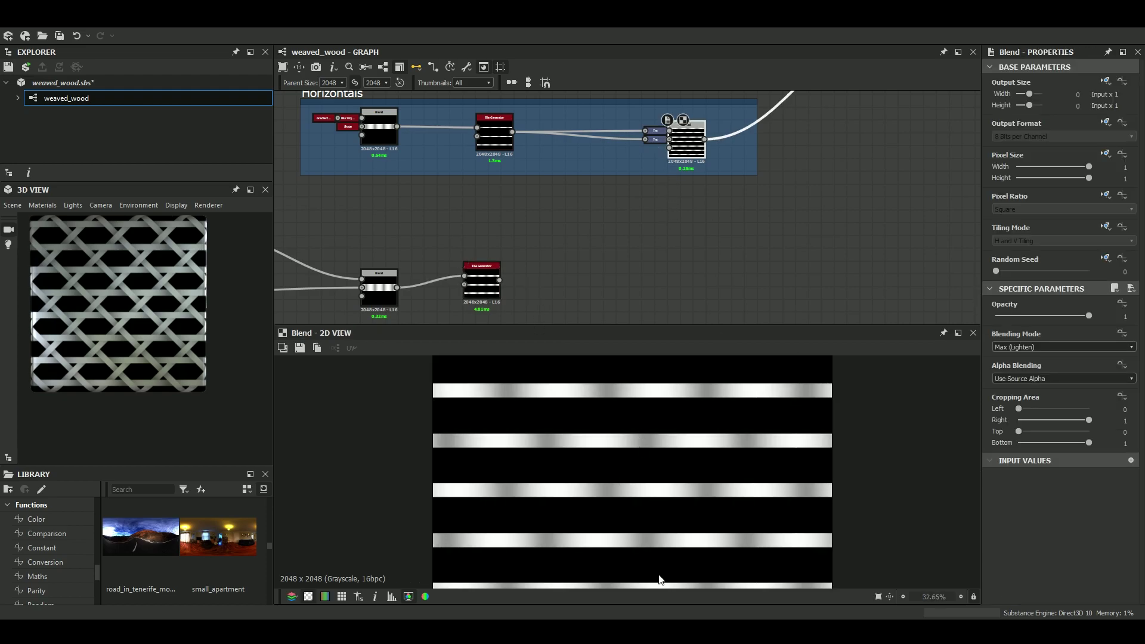
scroll(605, 420, "down", 3)
scroll(618, 382, "down", 2)
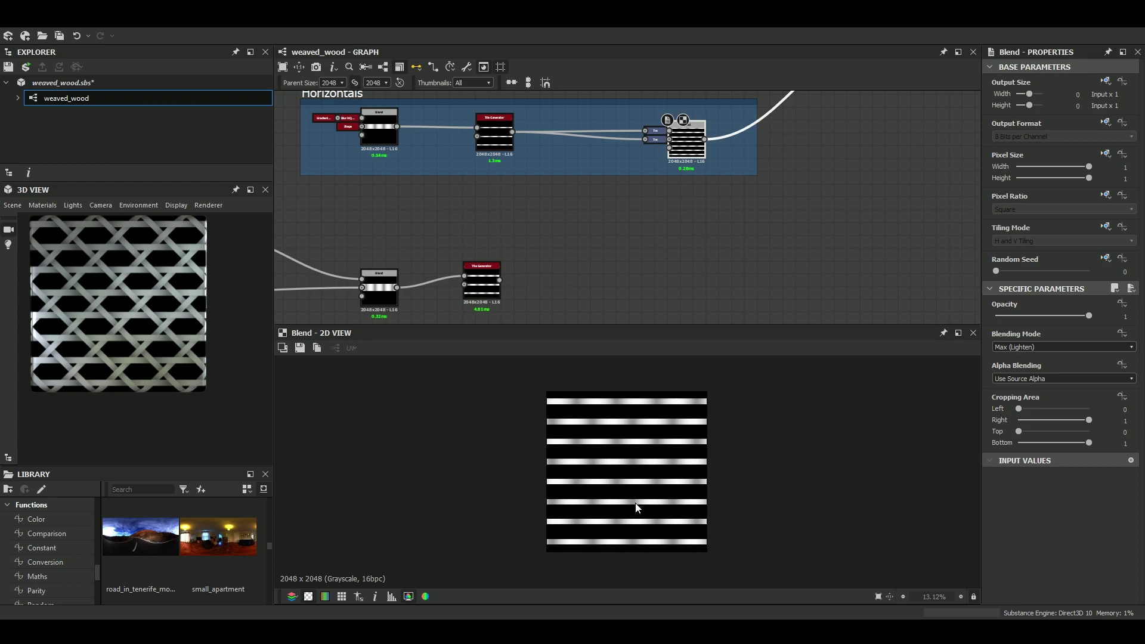
scroll(641, 552, "up", 7)
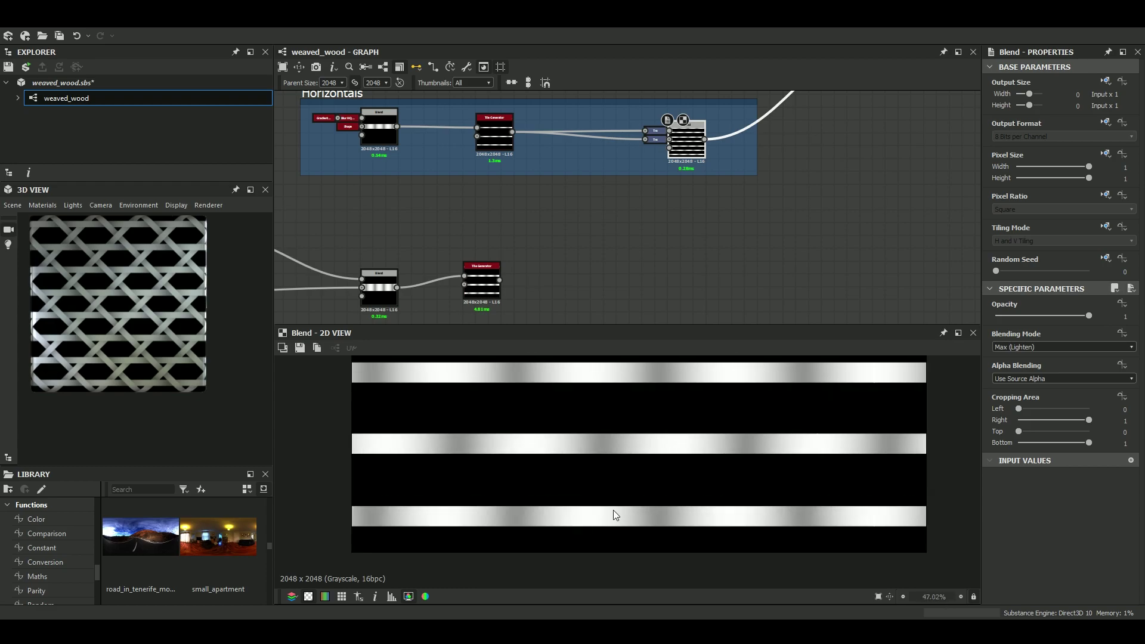
Add a Transformation 2D node after the new Tile Generator and place a duplicate fed by the same output below it.
left_click(491, 285)
key("space")
type("tr")
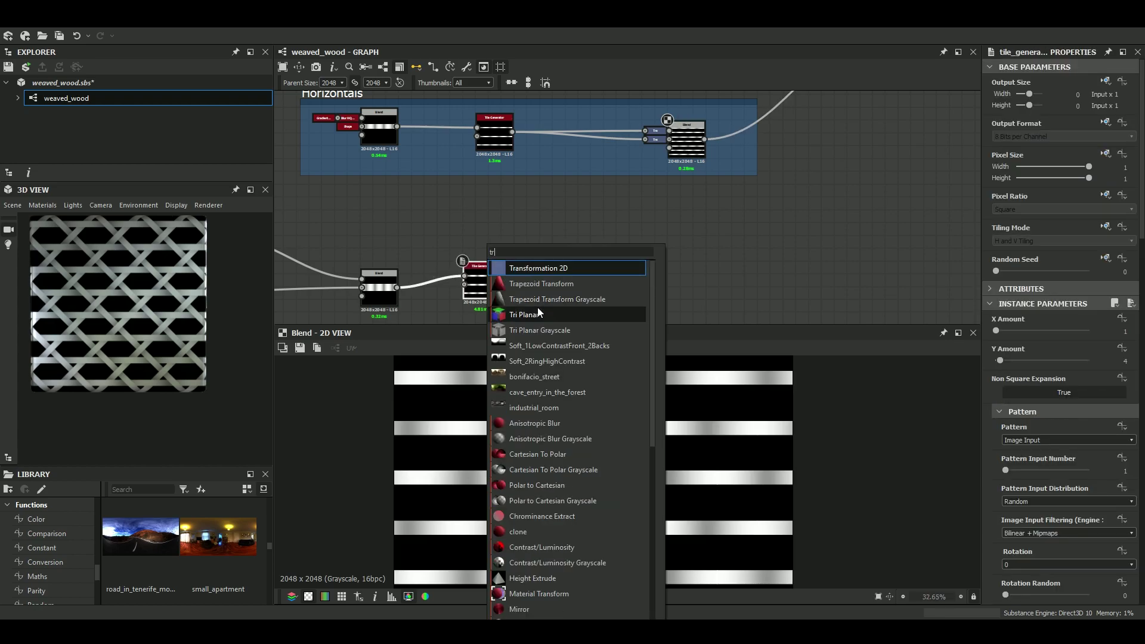
left_click(545, 266)
left_click_drag(575, 280, 627, 258)
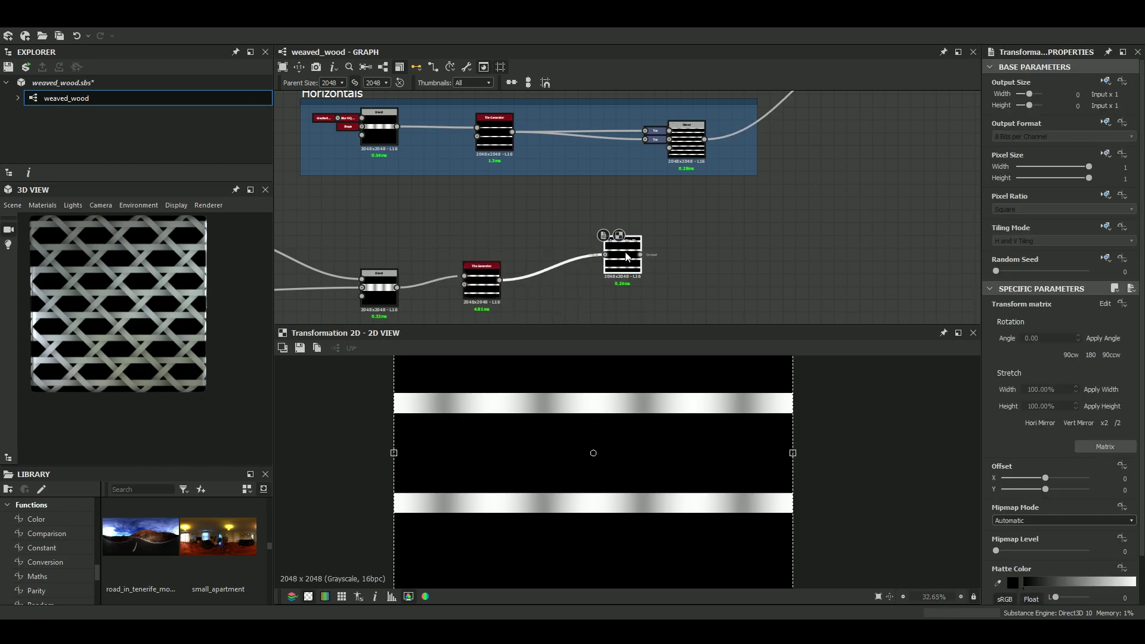
key("ctrl+d")
left_click_drag(622, 210, 617, 317)
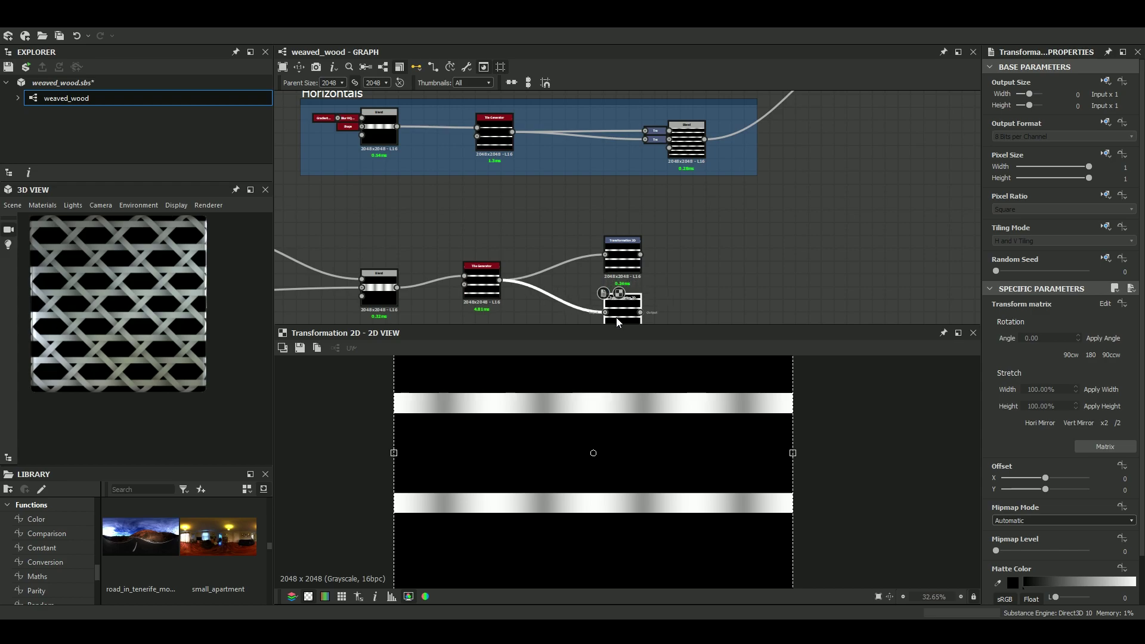
Add a Blend node and connect the upper Transformation 2D to its foreground and the lower one to its background.
key("space")
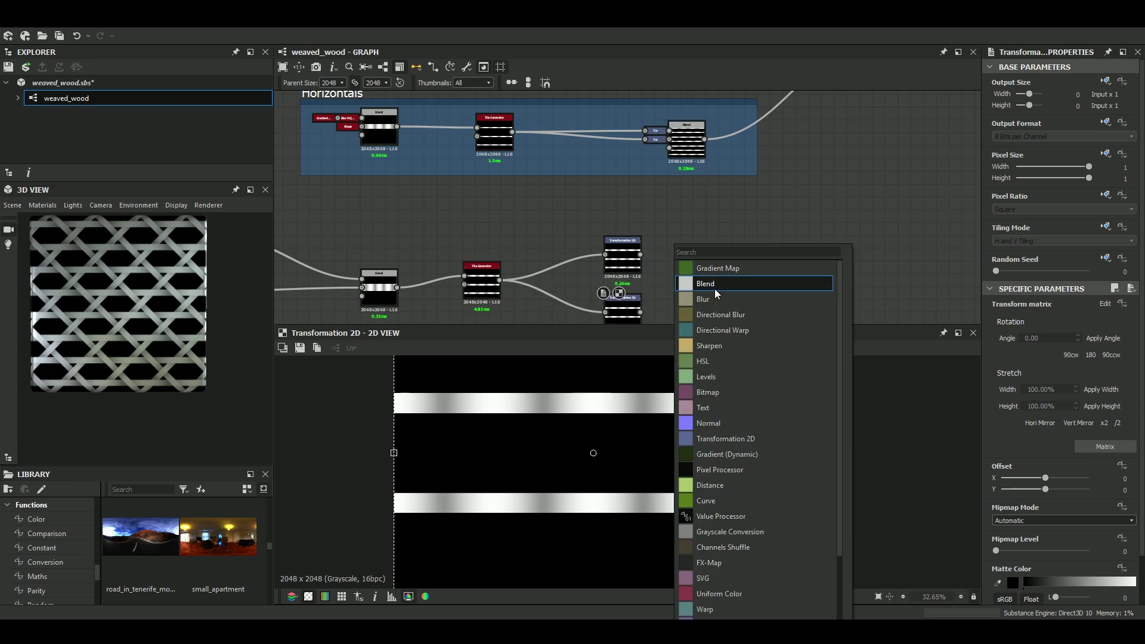
left_click(715, 289)
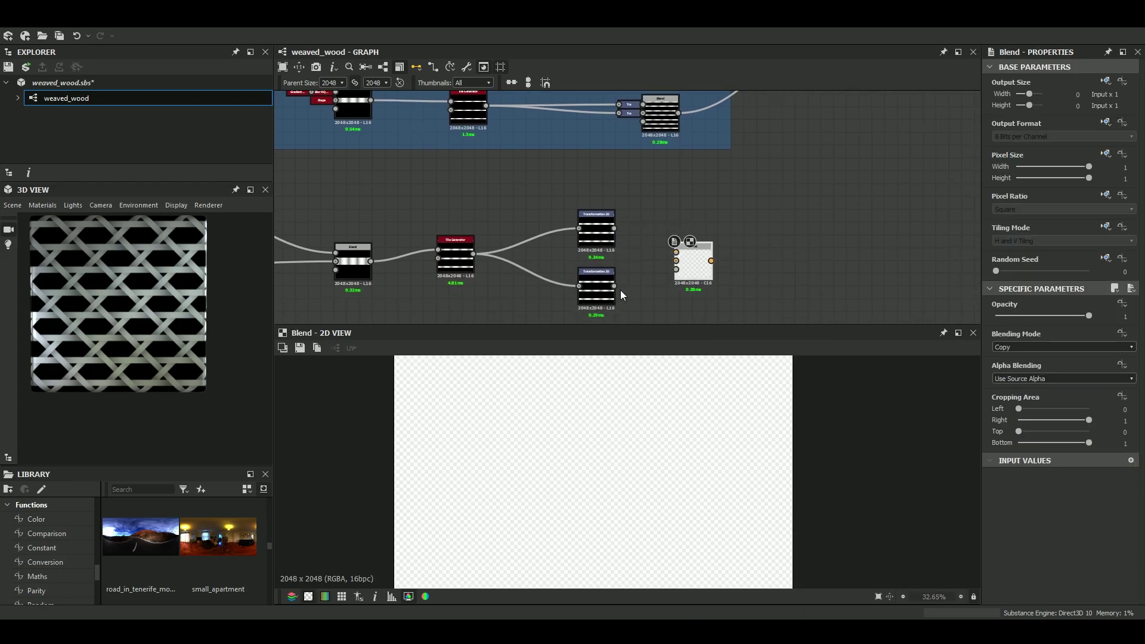
left_click_drag(614, 286, 676, 261)
left_click_drag(615, 228, 676, 252)
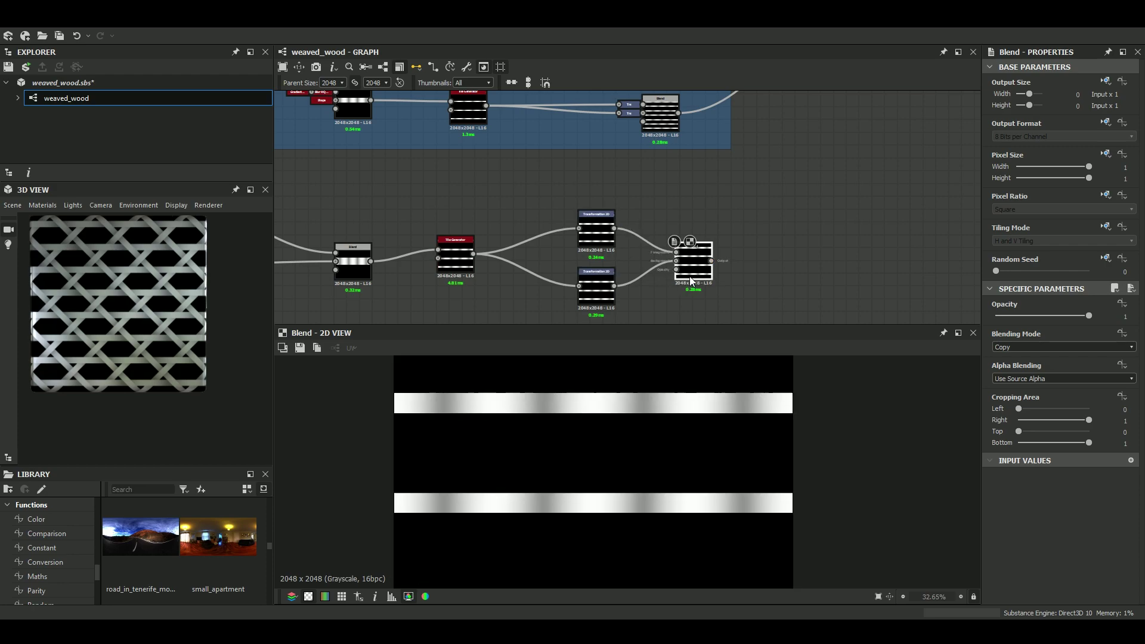
Set the new Blend's blending mode to Max (Lighten), reposition the node and save the package.
left_click(1018, 348)
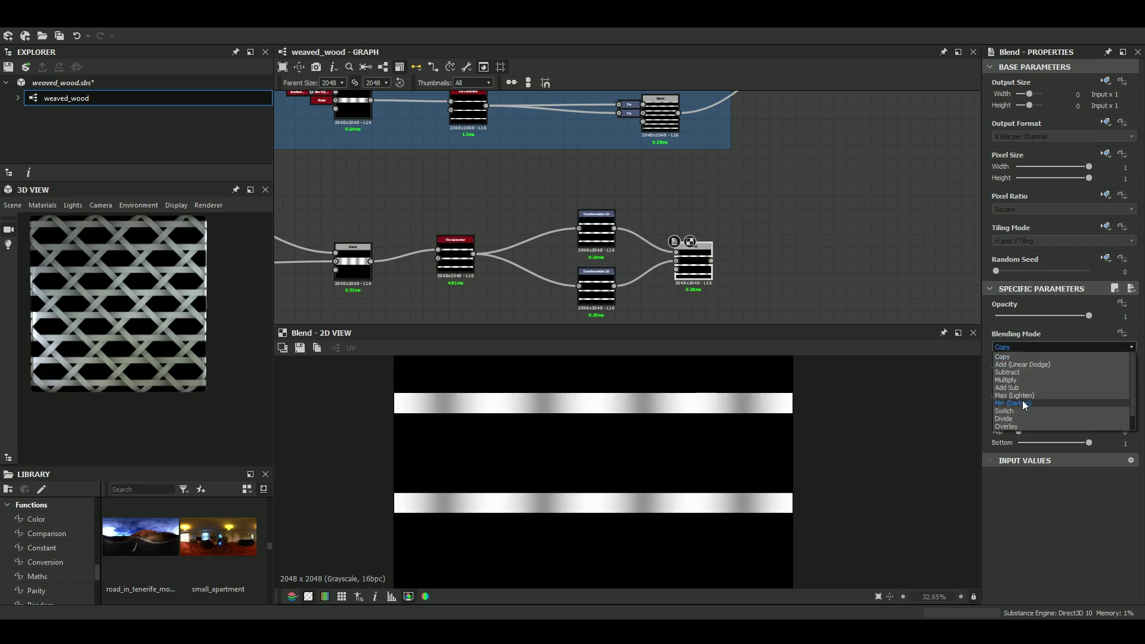
left_click(1025, 395)
scroll(759, 293, "down", 2)
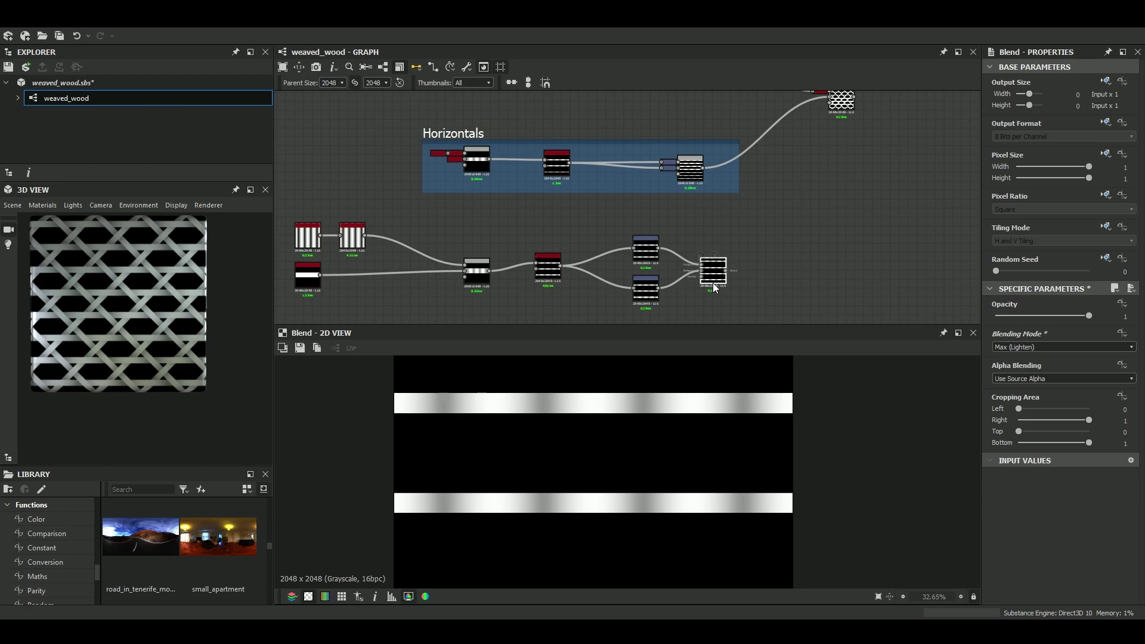
left_click_drag(712, 279, 725, 284)
left_click(9, 67)
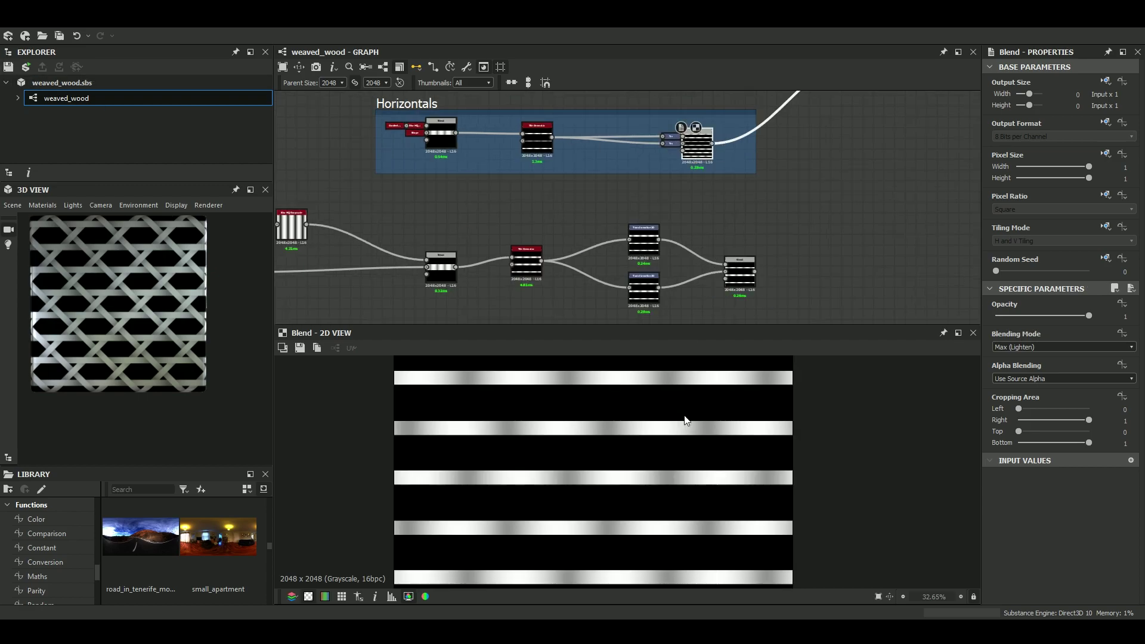
Examine how the gradients alternate between neighbouring strips in the Horizontals group's final Blend.
scroll(654, 471, "up", 3)
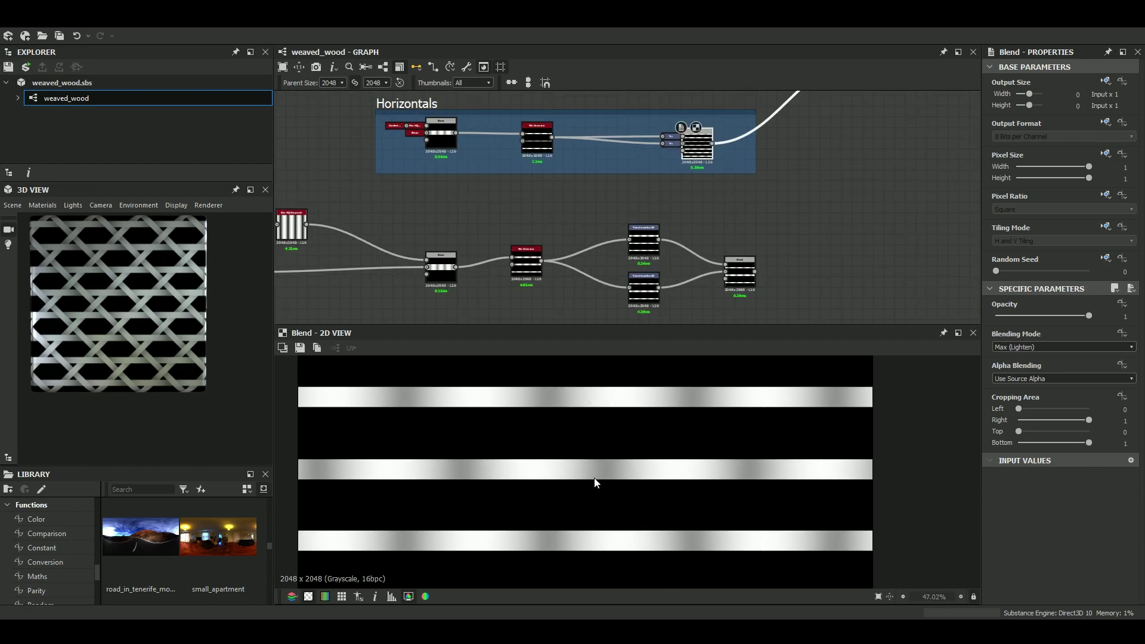
middle_click_drag(558, 421, 600, 550)
middle_click_drag(604, 447, 596, 399)
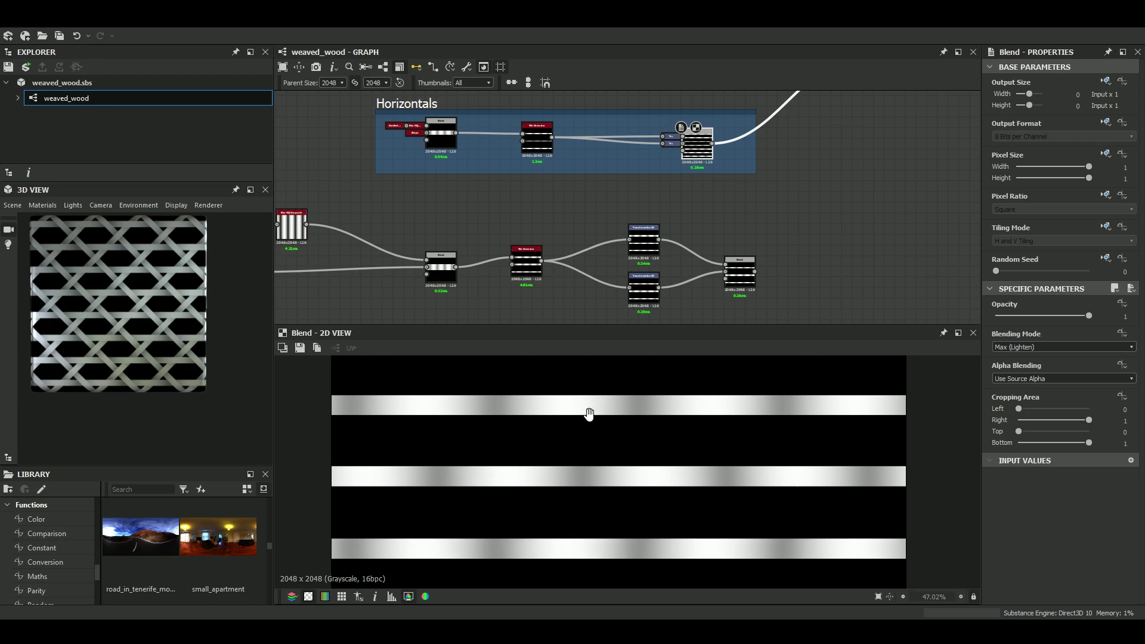
middle_click_drag(688, 449, 676, 455)
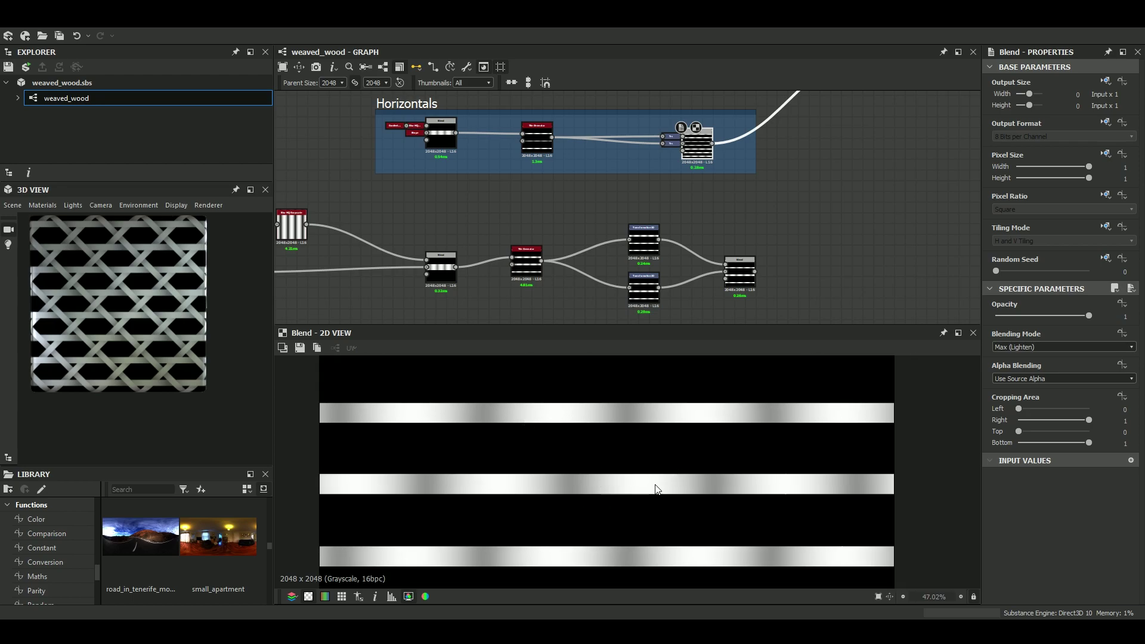
Set the lower Transformation 2D's Y offset to 0.25 and check the strip spacing in the new Blend.
left_click(644, 298)
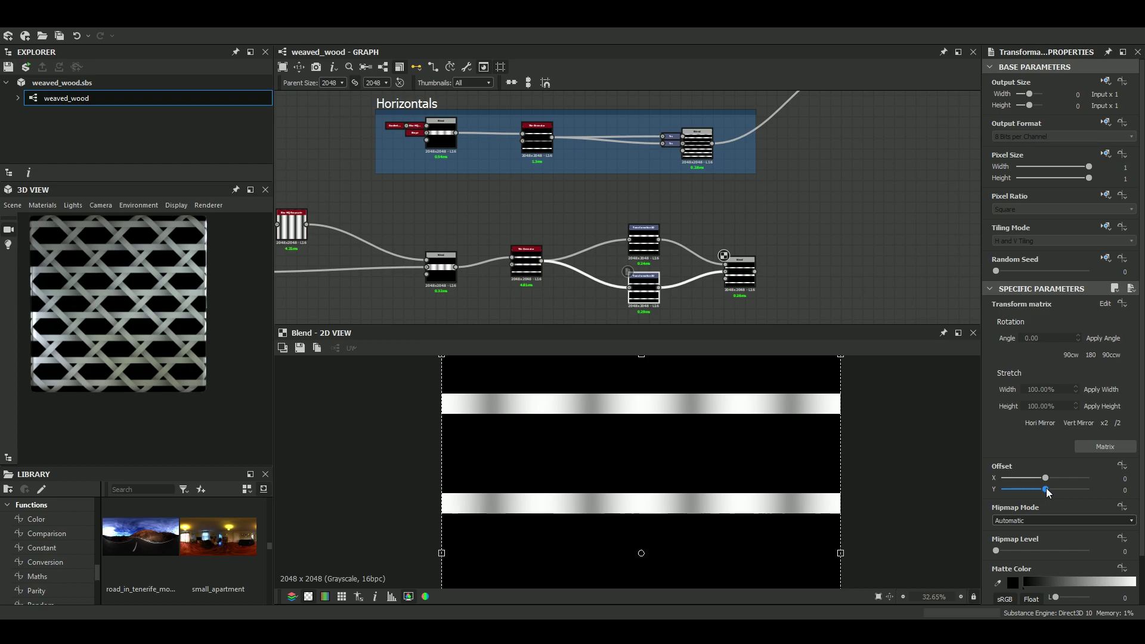
left_click(1126, 491)
key("Return")
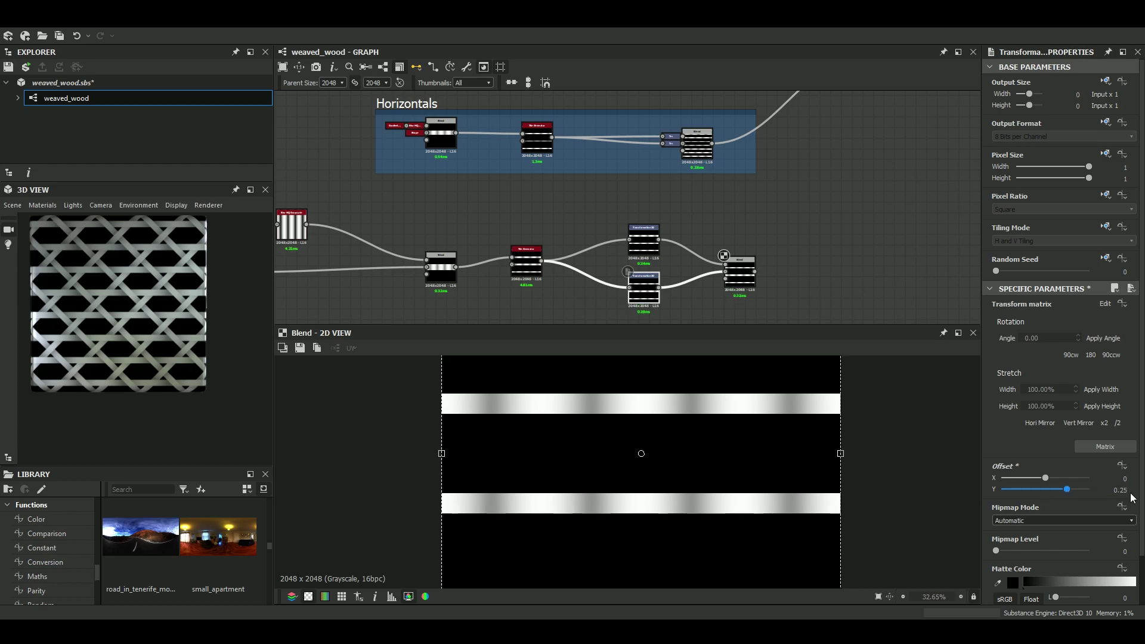
left_click(740, 274)
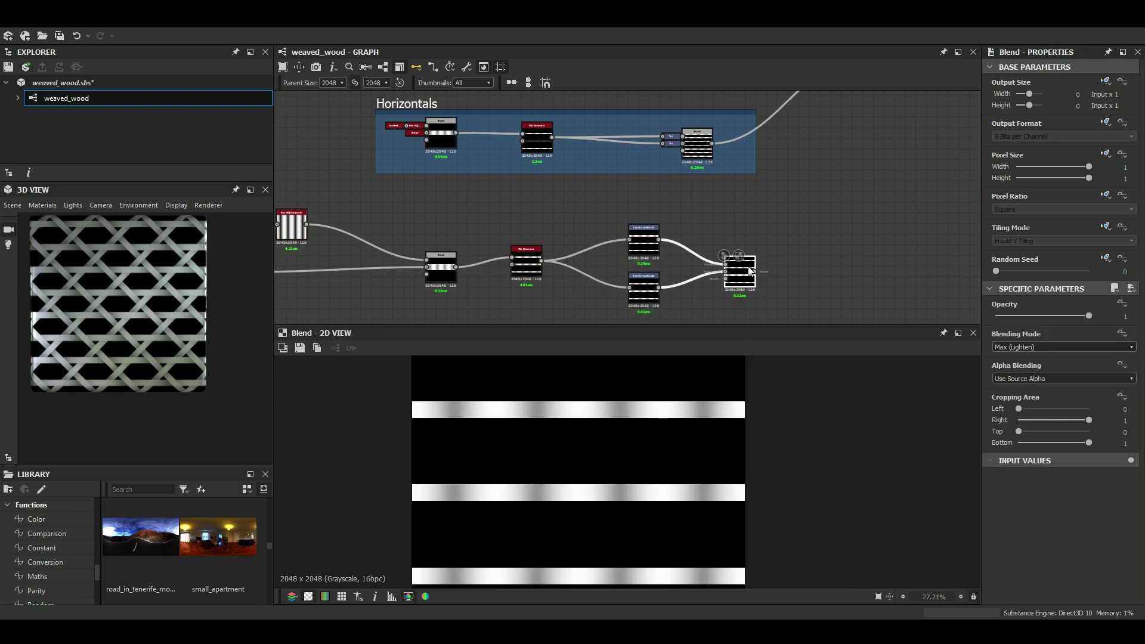
scroll(631, 413, "up", 2)
scroll(631, 412, "down", 3)
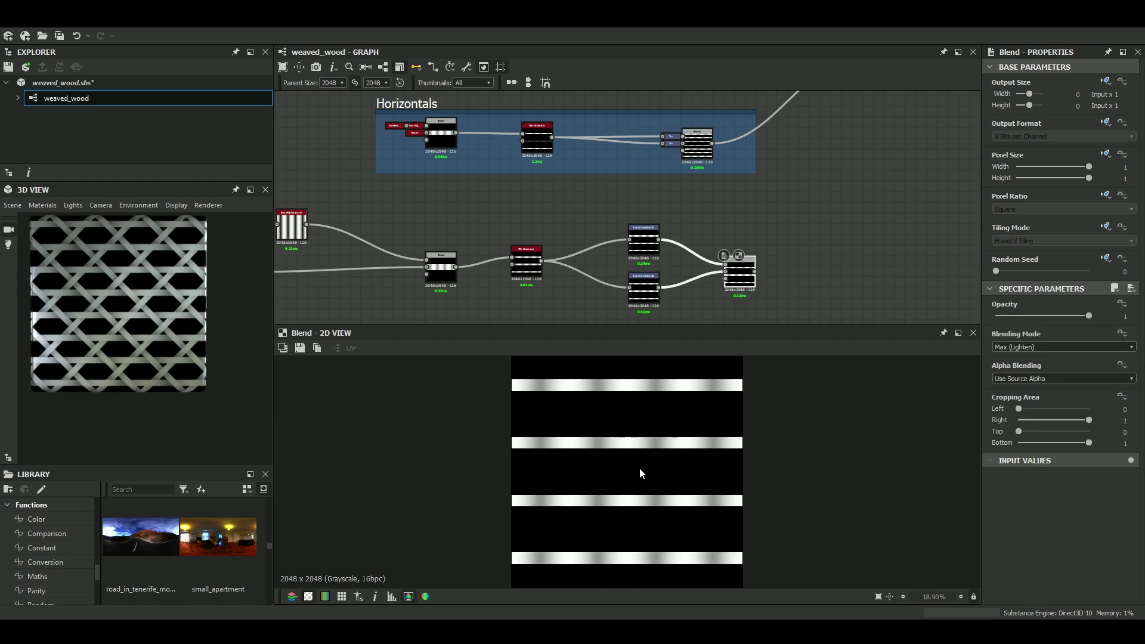
scroll(642, 428, "down", 1)
scroll(642, 428, "up", 2)
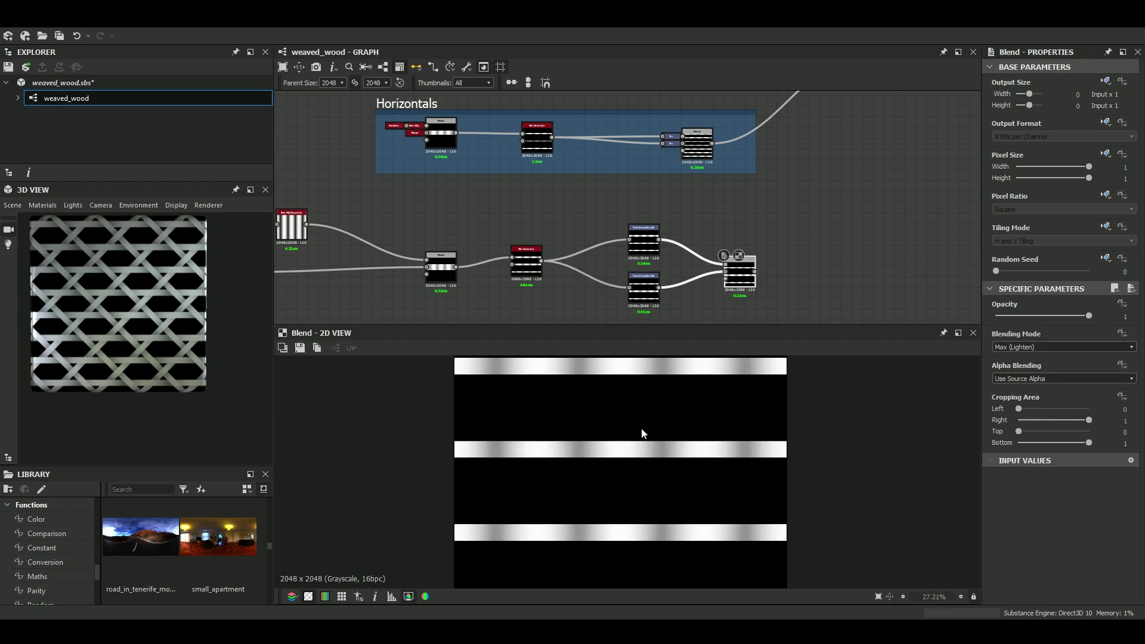
Shift the lower Transformation 2D vertically to a Y offset of about 0.127 and set its X offset to 0.
left_click(644, 290)
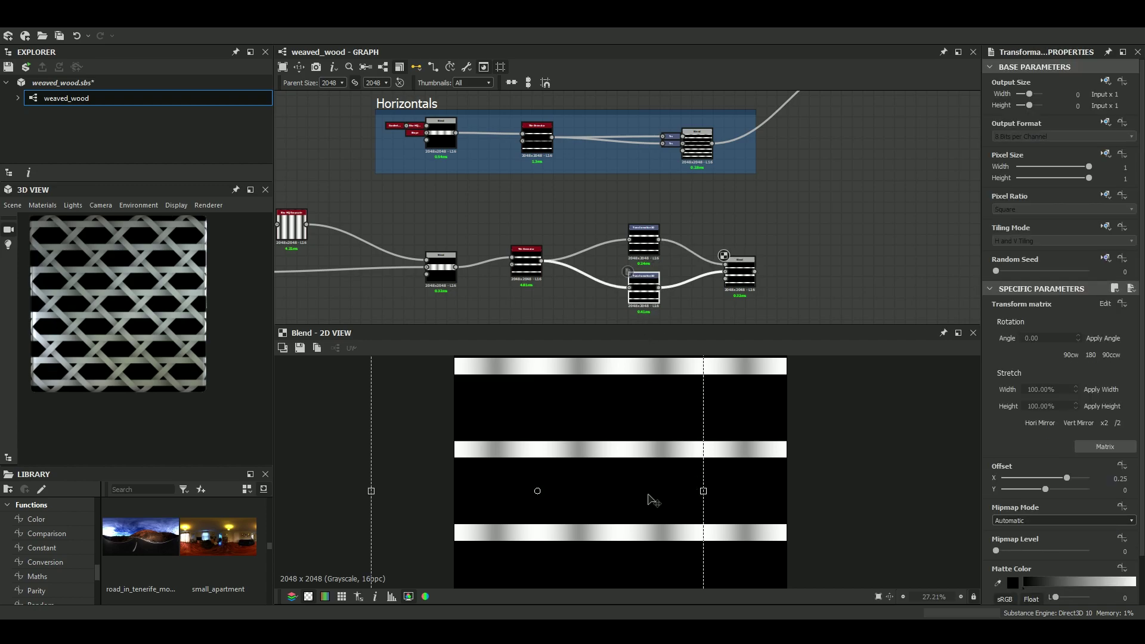
left_click_drag(652, 500, 642, 453)
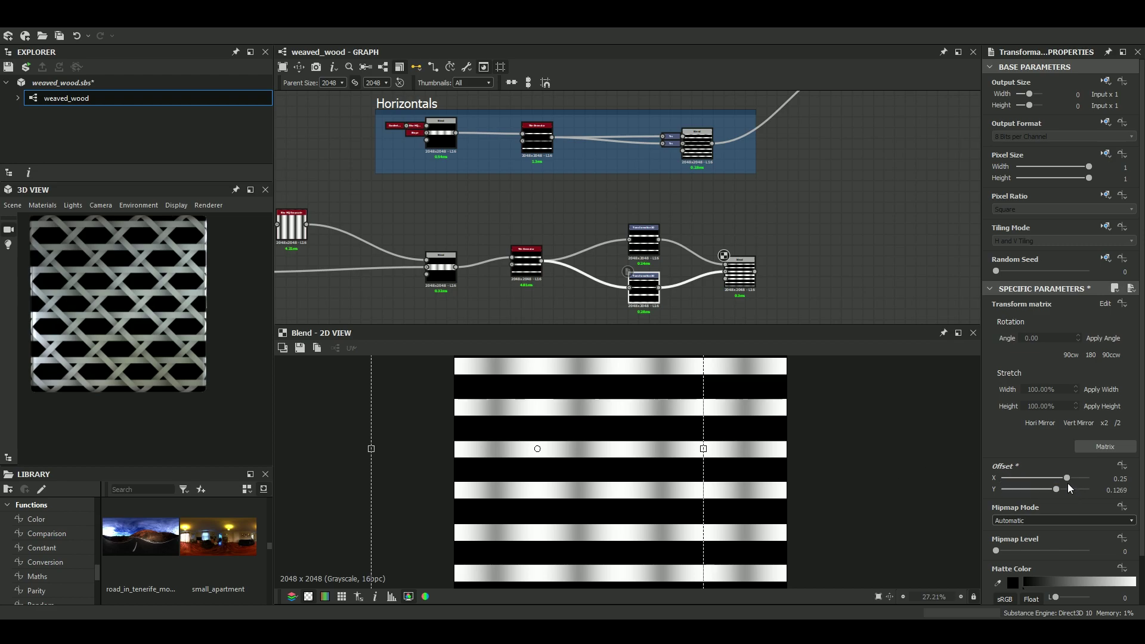
left_click(1108, 480)
type("0")
key("Return")
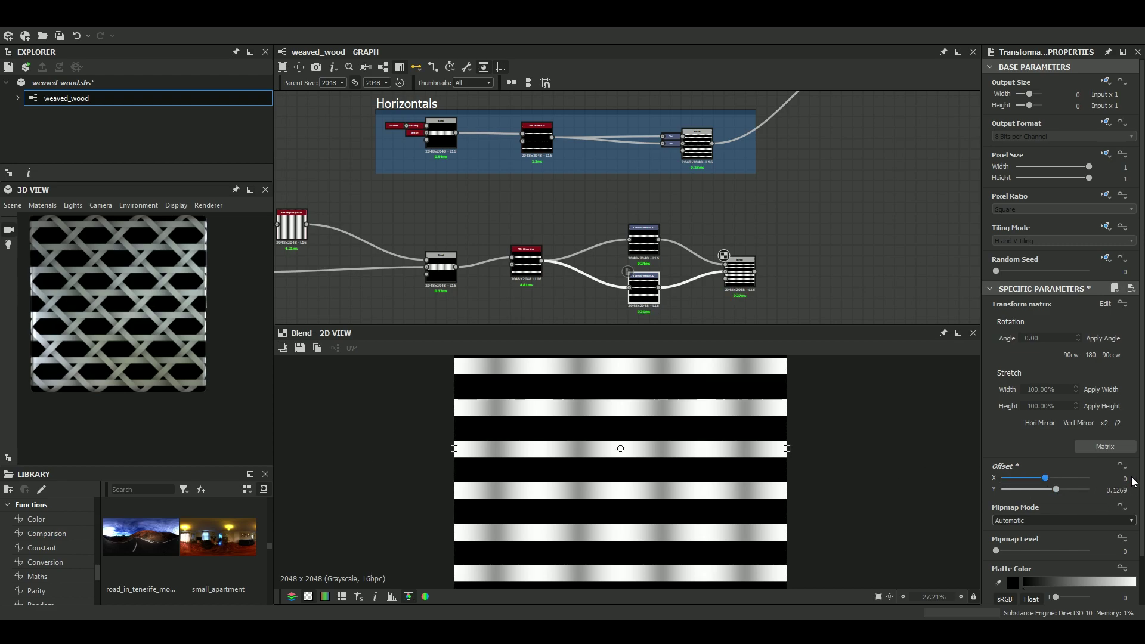
Stagger the lower Transformation 2D's gradients horizontally by setting its X offset to 0.15.
left_click_drag(1044, 477, 1035, 482)
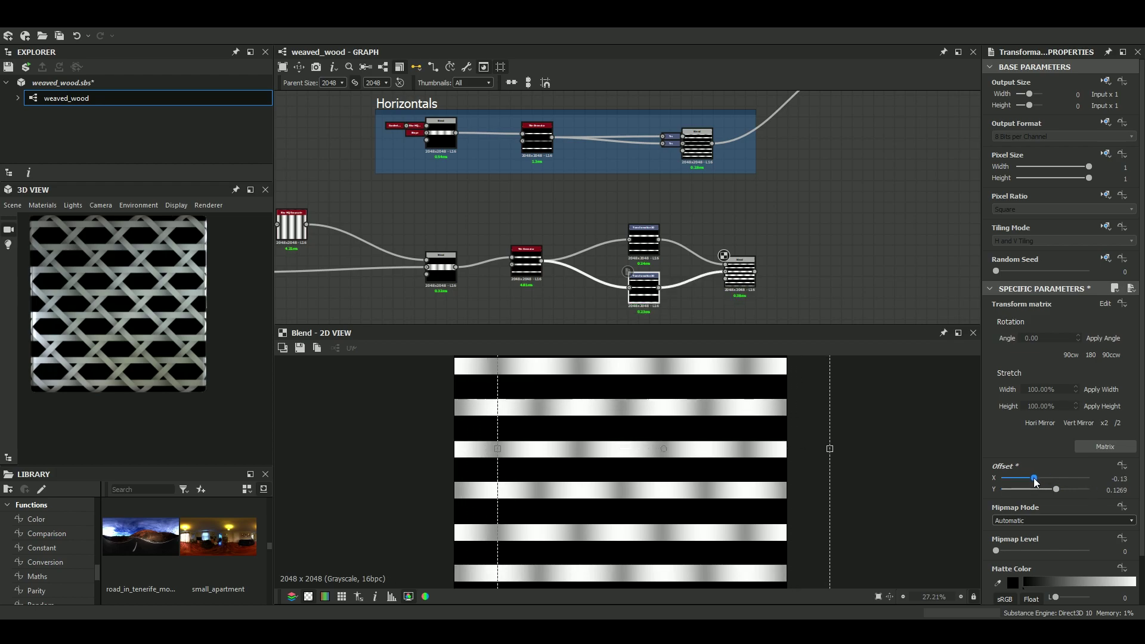
double_click(1108, 479)
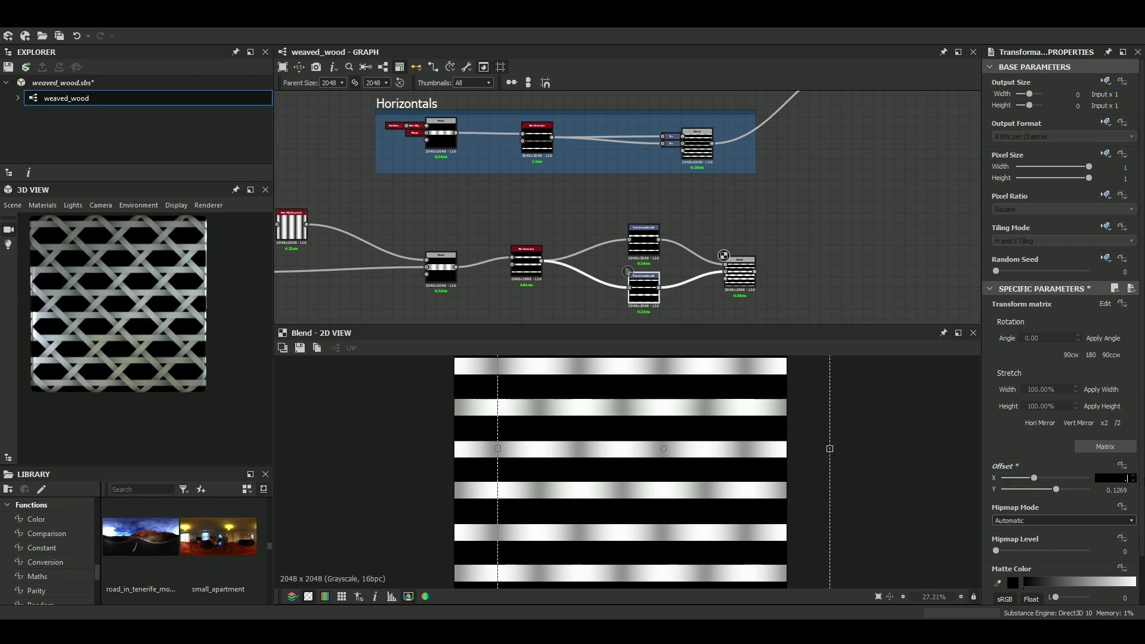
key("Return")
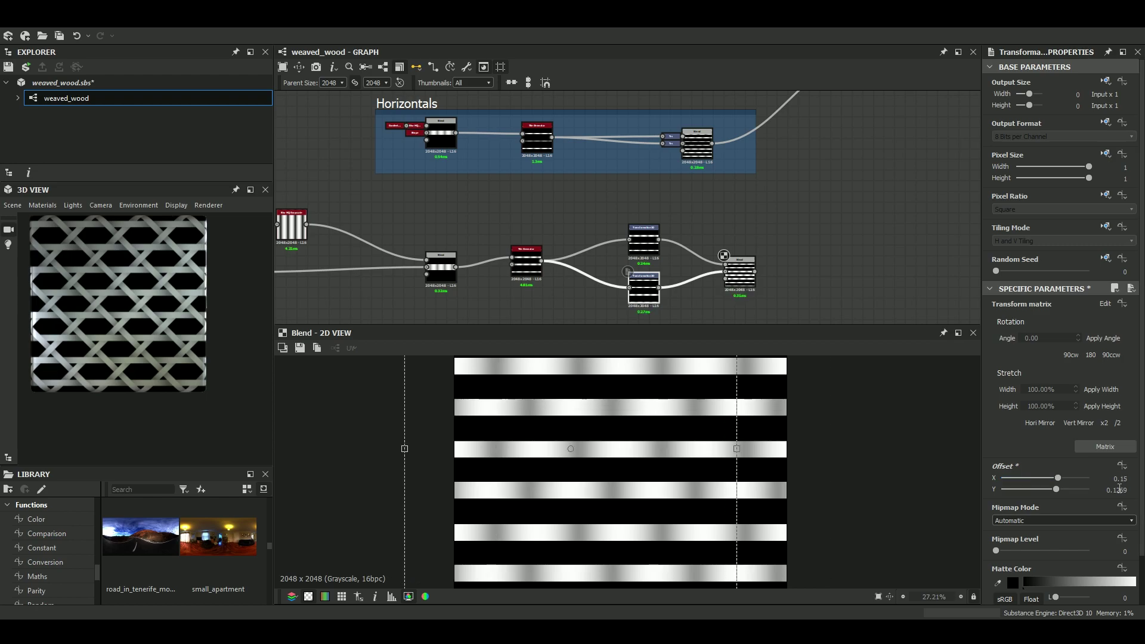
scroll(654, 464, "up", 3)
scroll(653, 464, "down", 3)
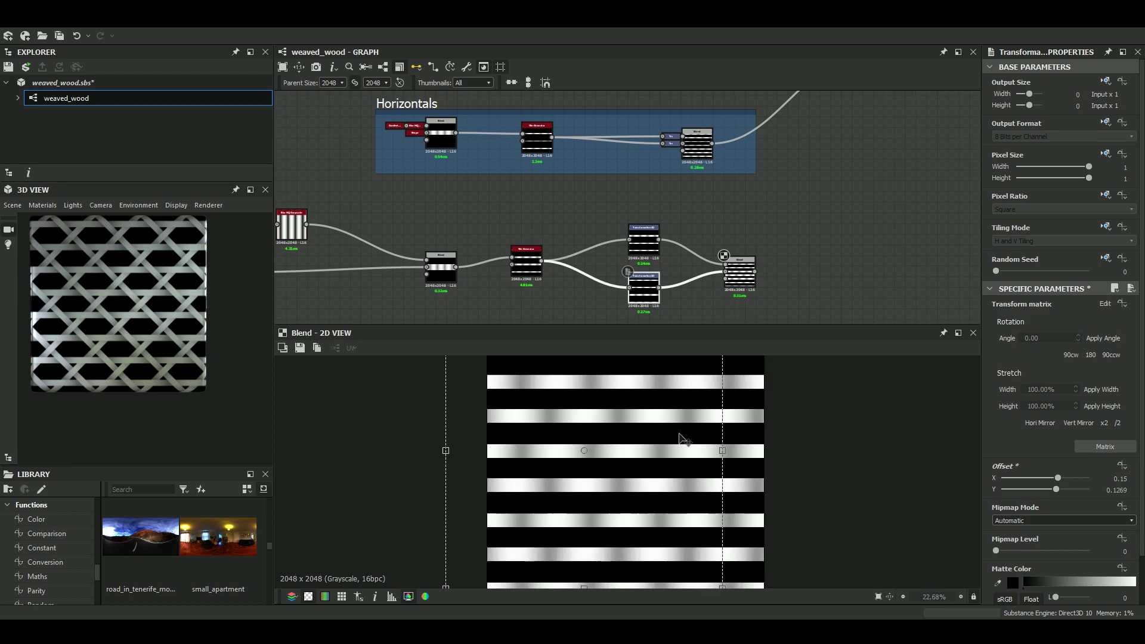
Compare the Horizontals group's final Blend with the new Blend in the 2D view.
left_click(742, 288)
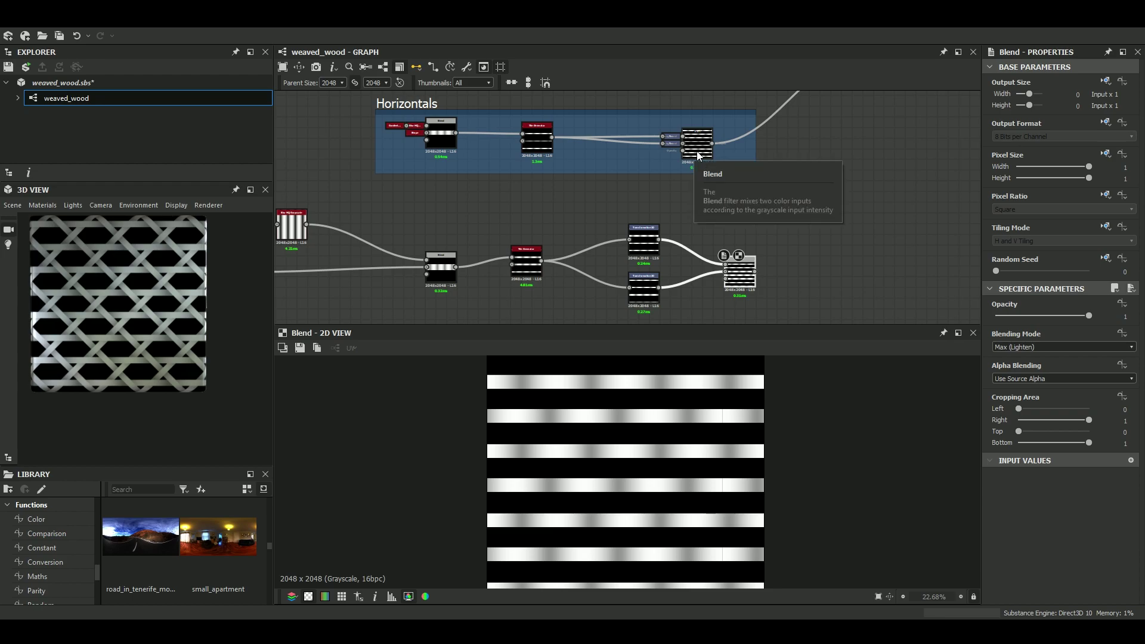
left_click(698, 154)
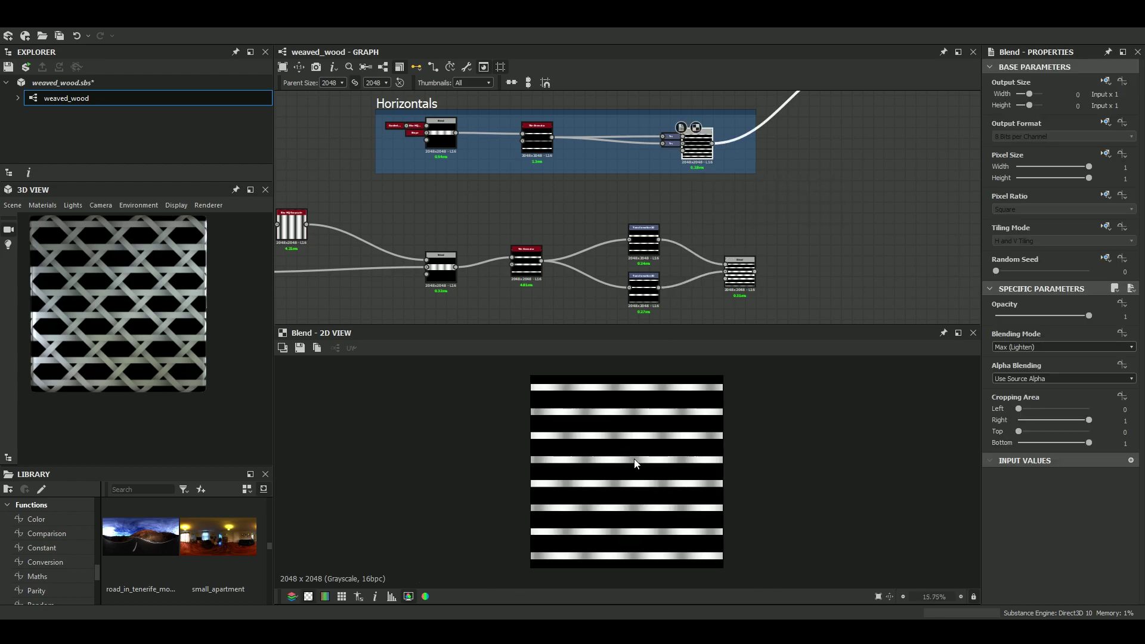
left_click(747, 291)
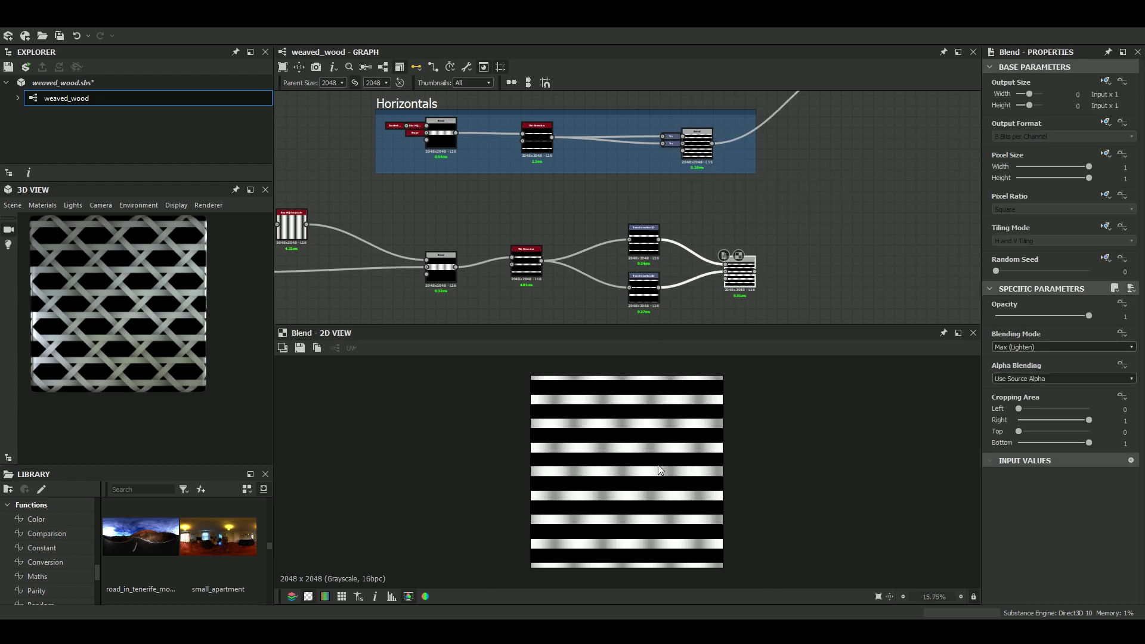
Inspect the new Blend's strips up close in the 2D view, checking the continuity of their gradients.
scroll(661, 503, "up", 4)
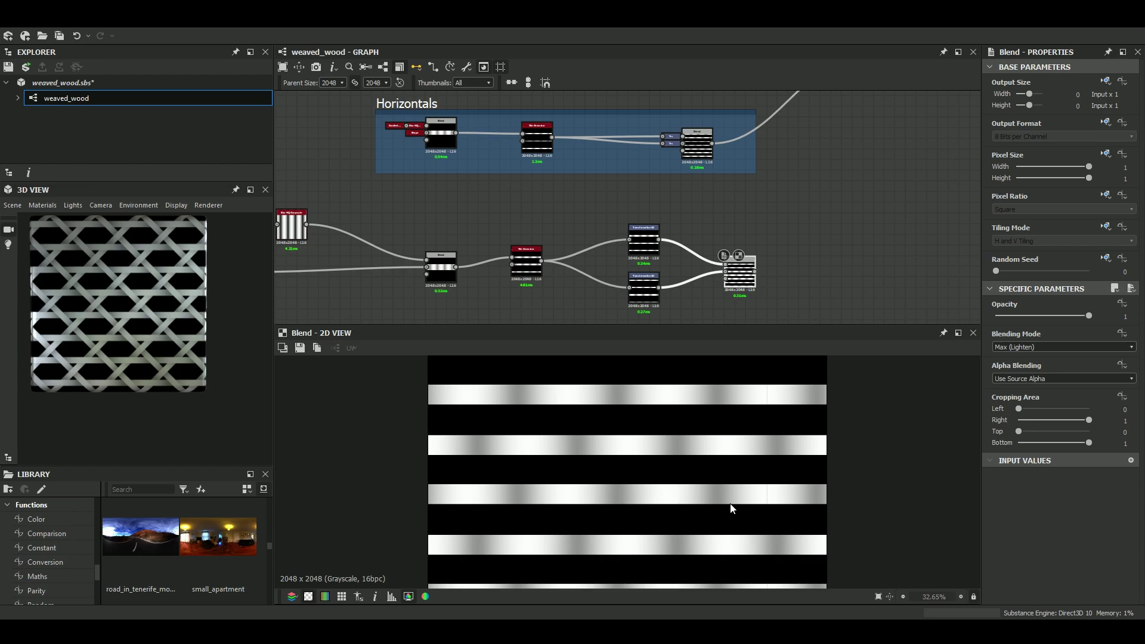
scroll(733, 508, "up", 10)
scroll(741, 506, "down", 5)
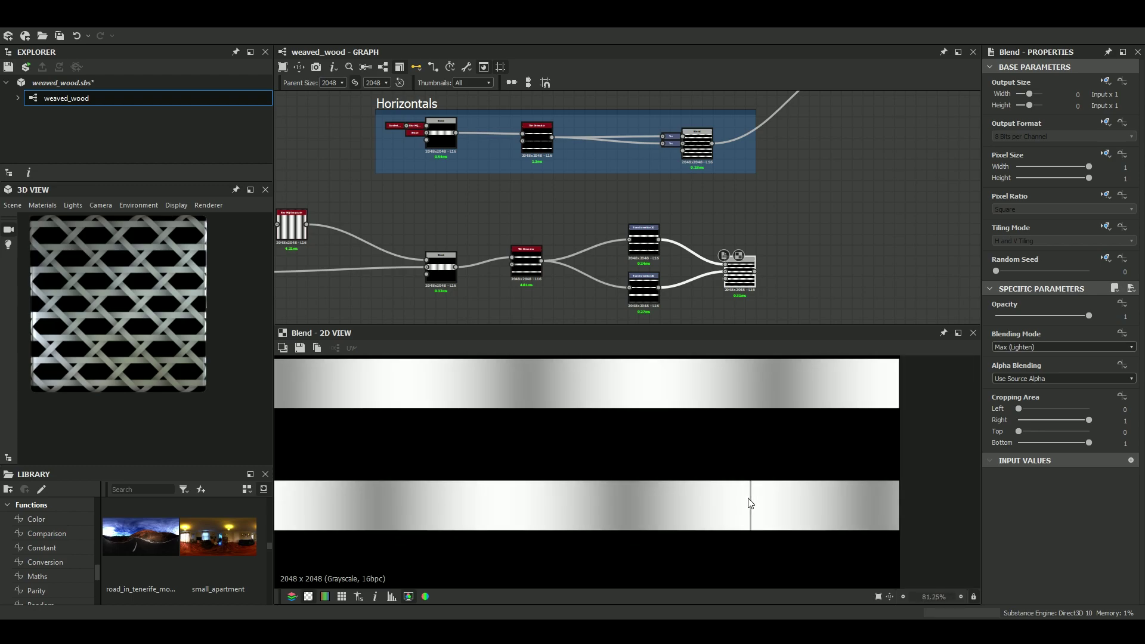
scroll(748, 499, "down", 5)
scroll(754, 497, "up", 5)
middle_click_drag(709, 389, 706, 540)
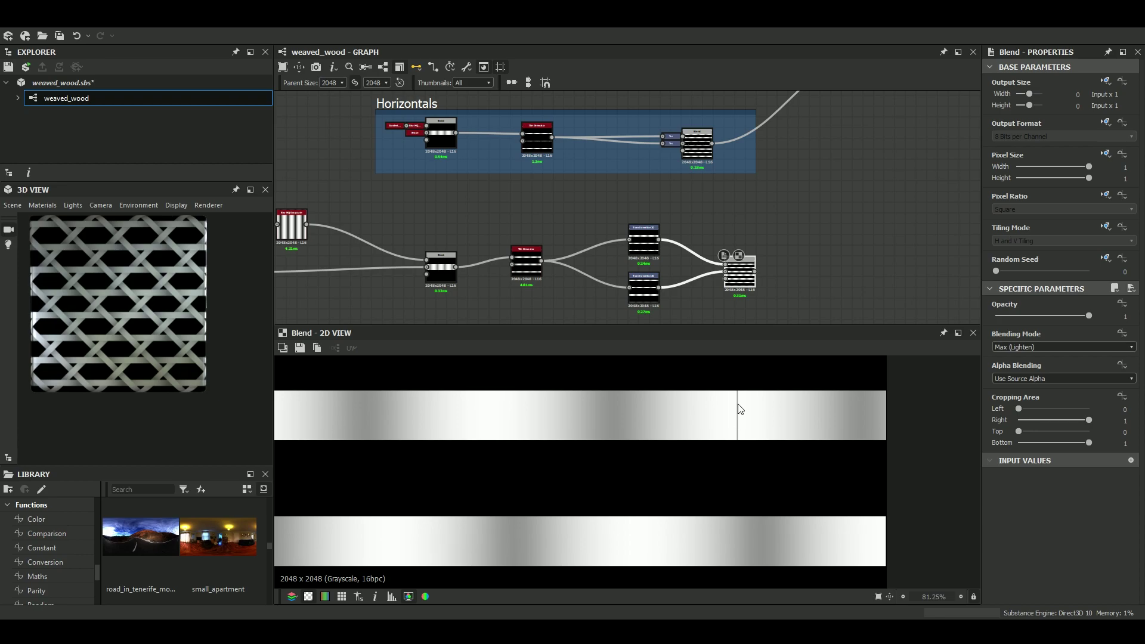
scroll(739, 403, "up", 3)
Display the new Tile Generator's output in the 2D view to check its strips at the source.
scroll(547, 251, "up", 2)
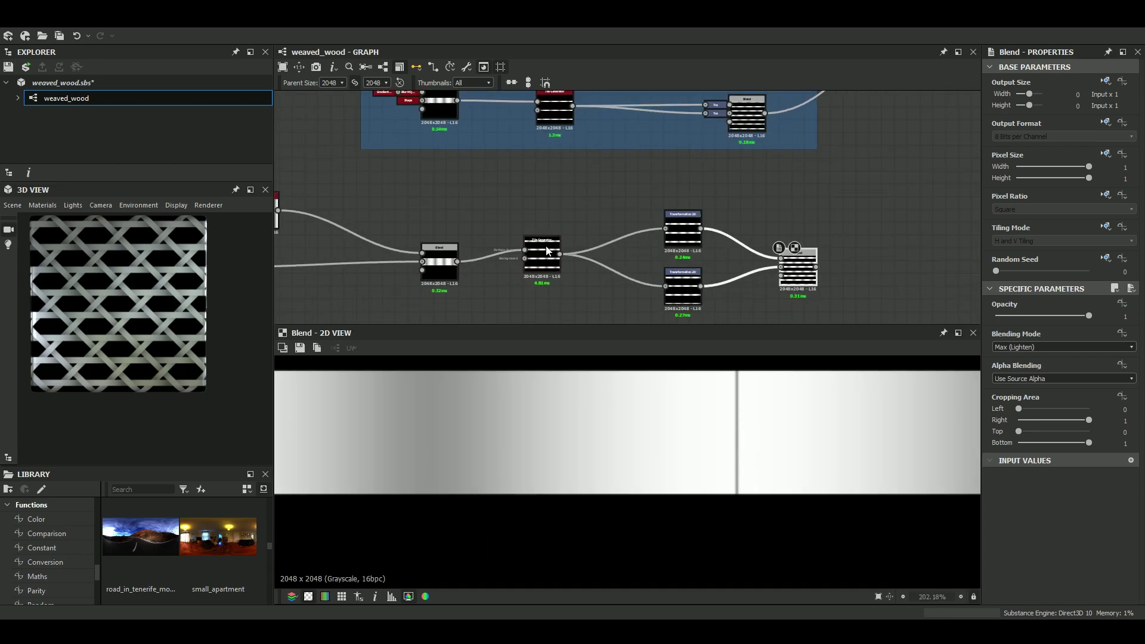
scroll(546, 251, "up", 3)
double_click(545, 273)
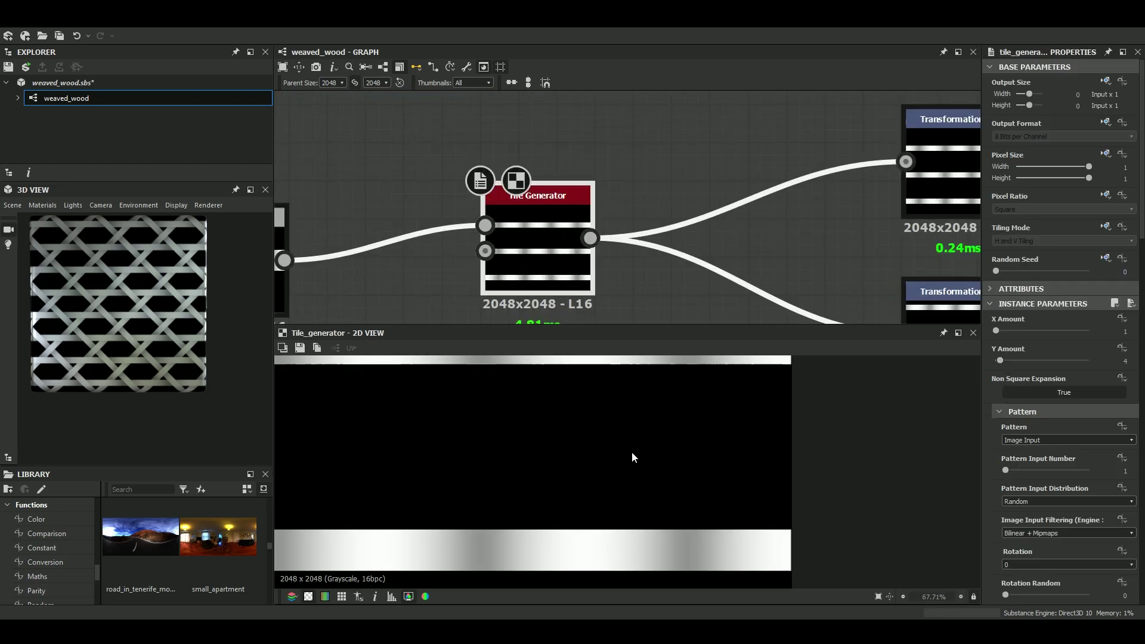
Examine the strips' ends up close in the 2D view, with and without tiled display, checking the seam at the image border.
scroll(792, 485, "up", 8)
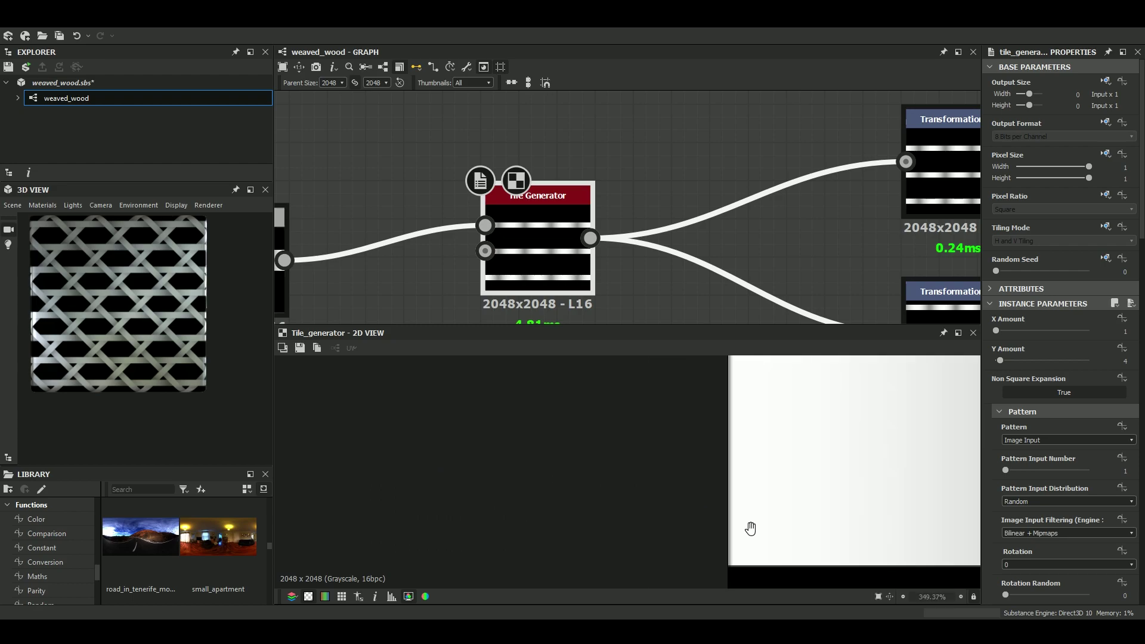
middle_click_drag(733, 482, 628, 551)
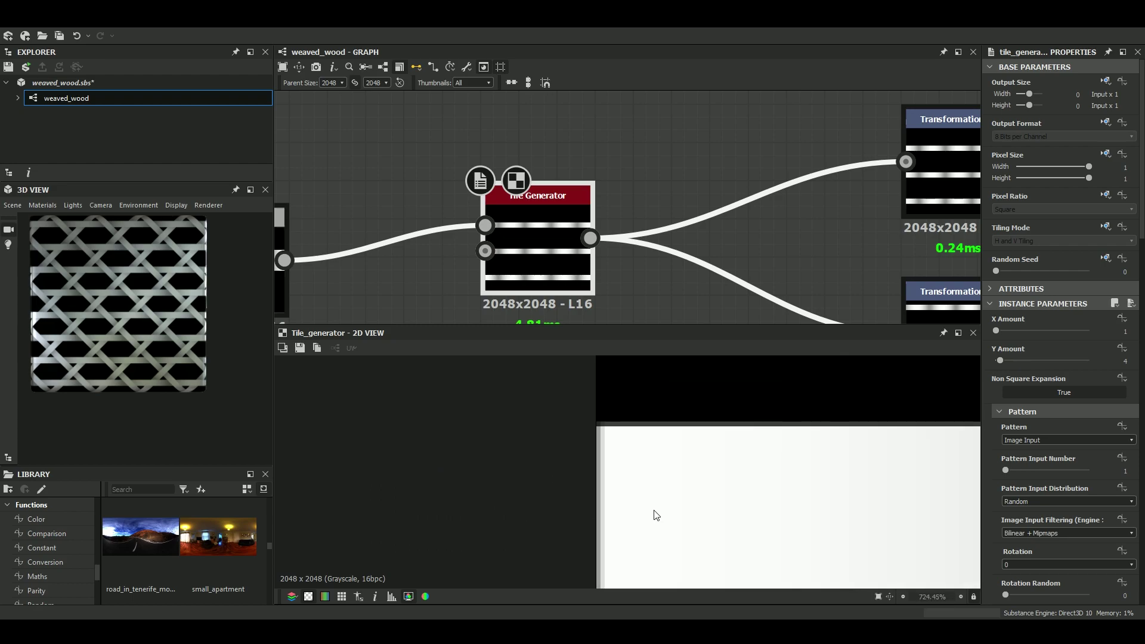
key("space")
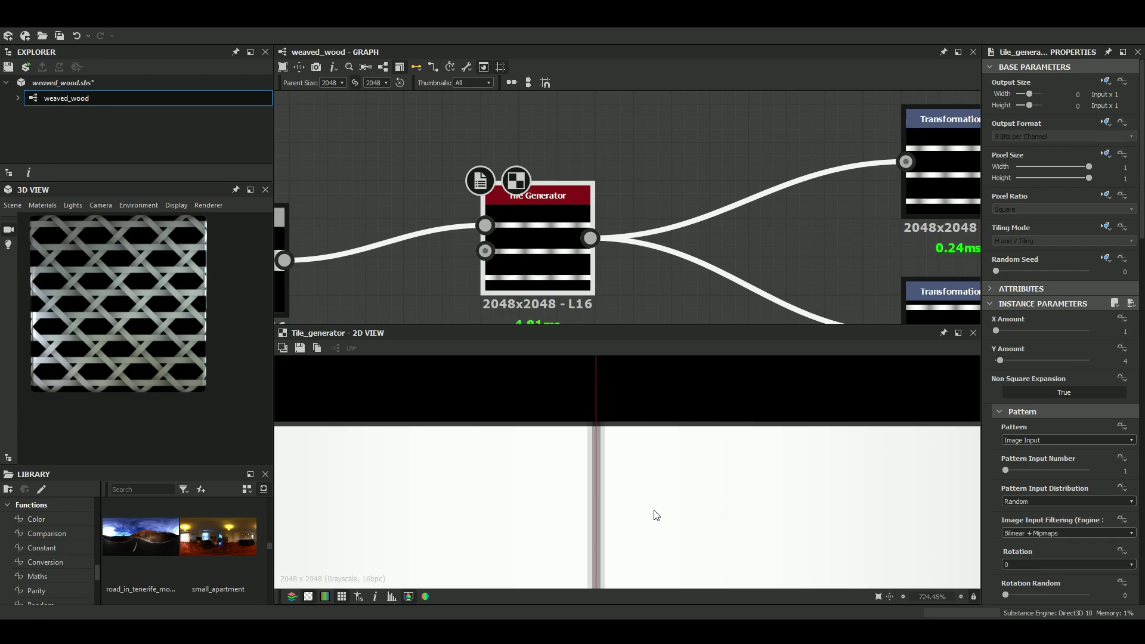
middle_click_drag(478, 481, 525, 412)
middle_click_drag(640, 414, 611, 508)
scroll(757, 483, "down", 12)
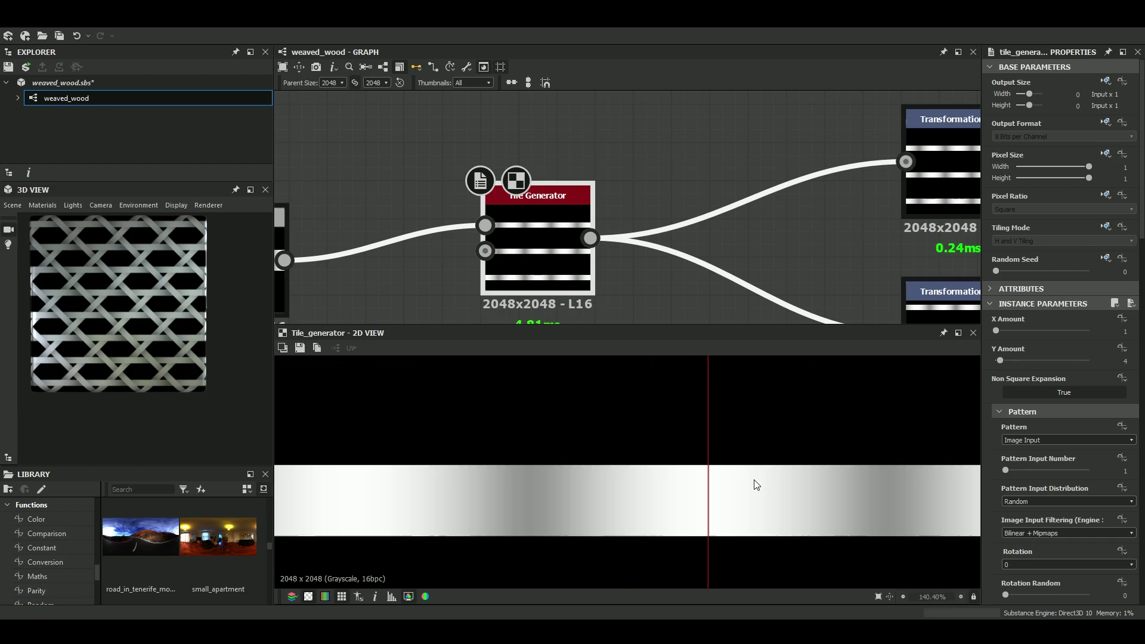
scroll(615, 484, "up", 7)
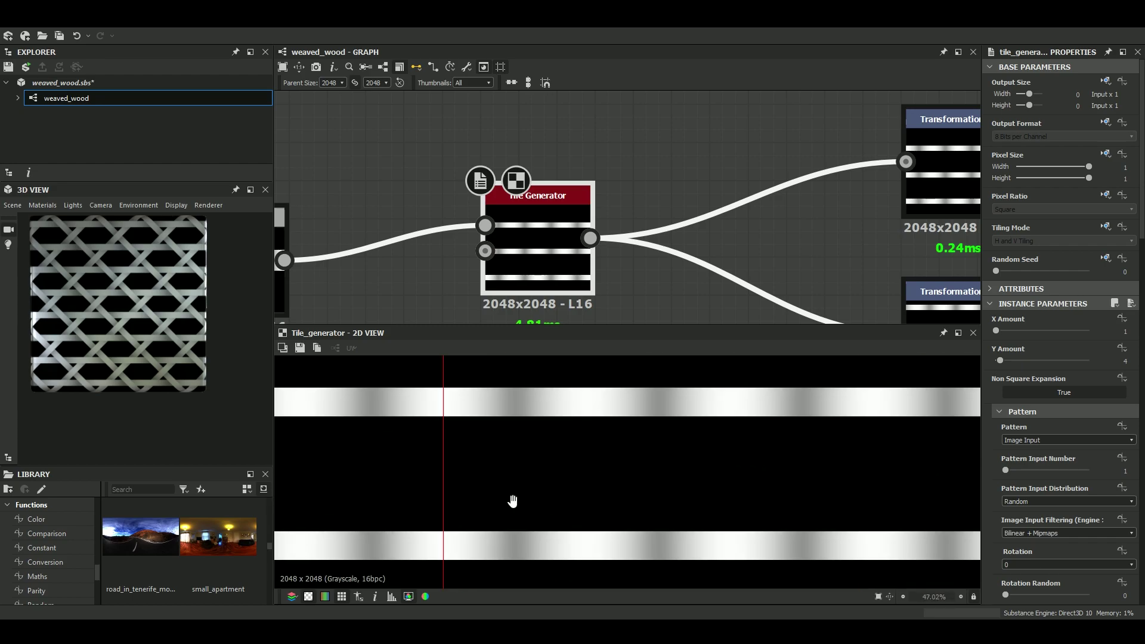
scroll(618, 425, "up", 4)
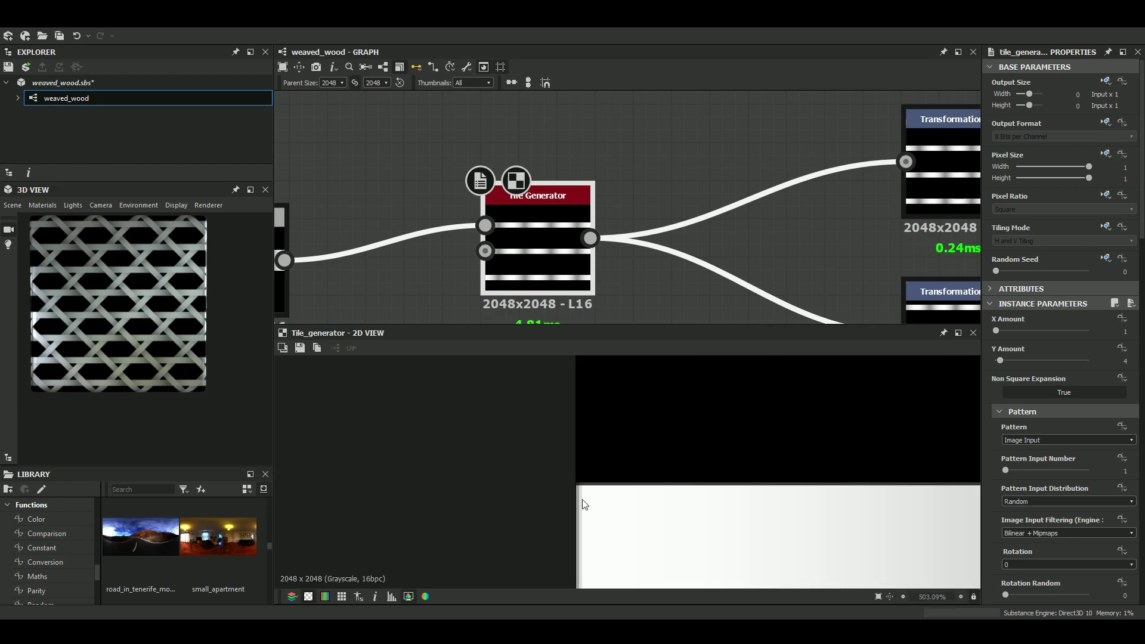
Try Scale values of 1.002 and 1.001 on the Tile Generator to close the seam between the repeated strips.
scroll(1068, 482, "down", 6)
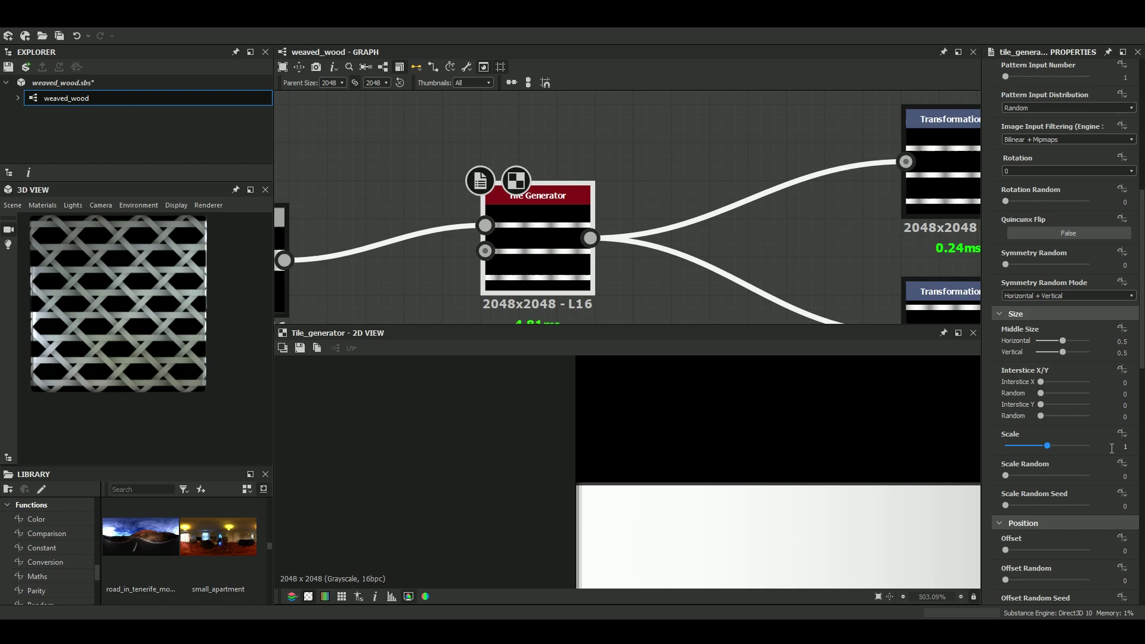
left_click(1113, 447)
type(".002")
key("Return")
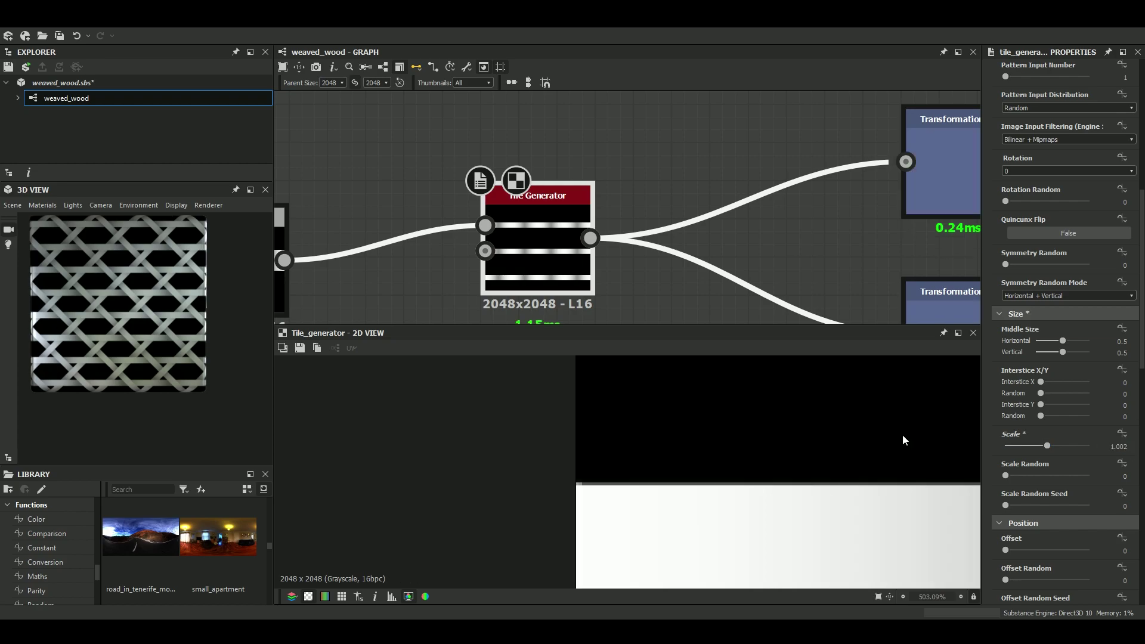
scroll(690, 478, "up", 4)
double_click(1108, 448)
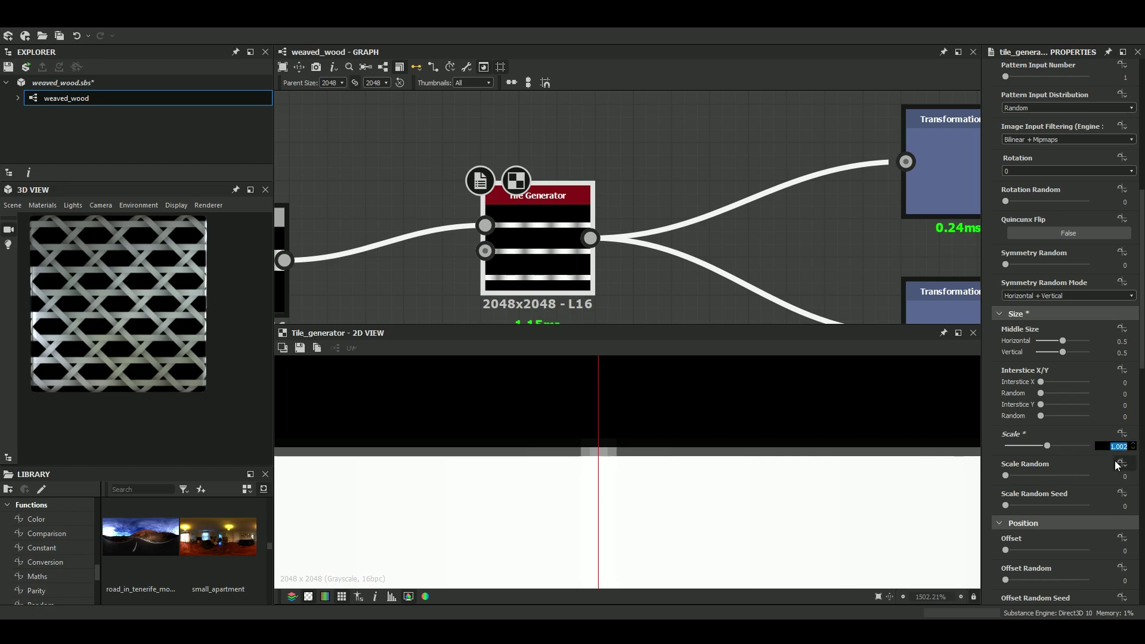
type("1.001")
key("Return")
scroll(641, 500, "down", 2)
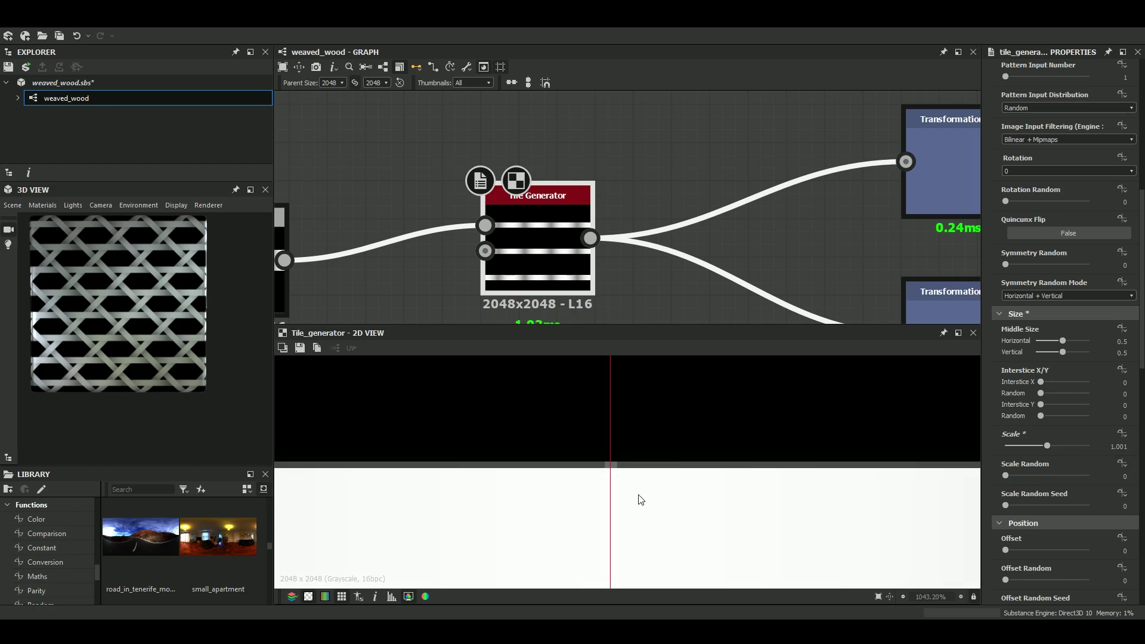
Compare Scale values of 1.0005 and 1.0004 on the Tile Generator at the seam and keep 1.0005.
double_click(1112, 447)
type("1.0005")
key("Return")
scroll(555, 501, "up", 3)
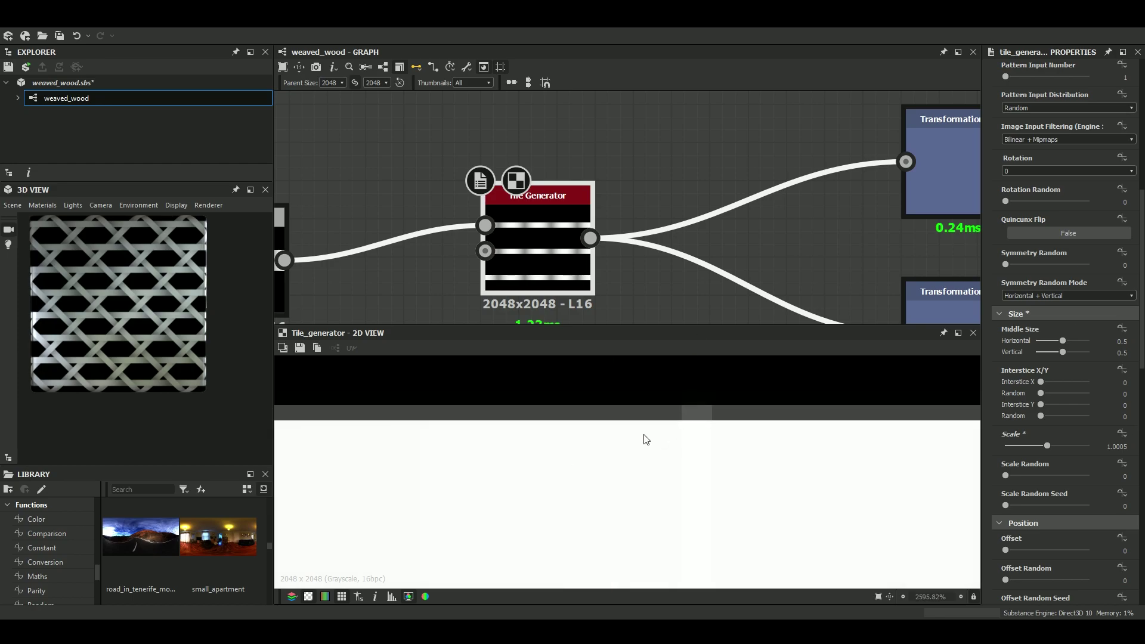
double_click(1116, 446)
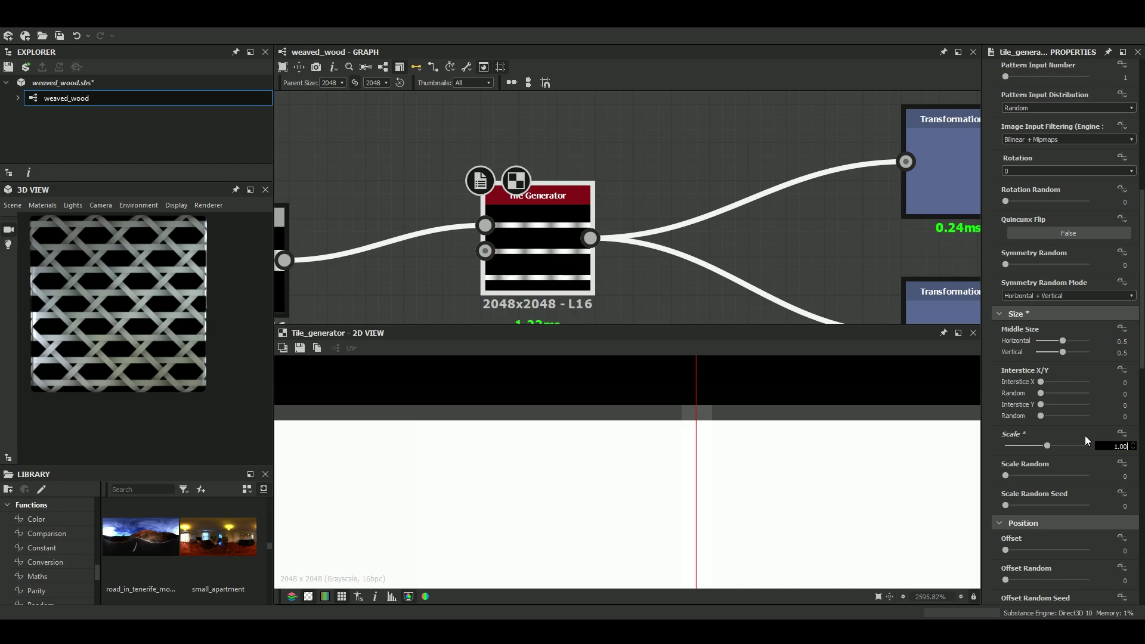
type("1.0004")
key("Return")
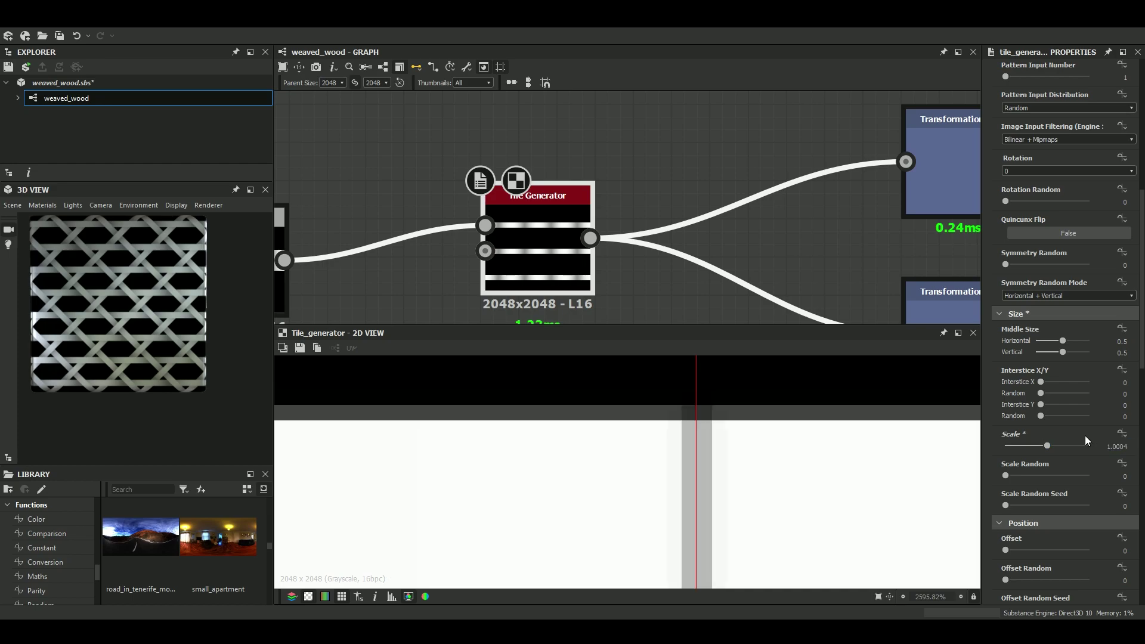
double_click(1128, 447)
type("1")
left_click(1119, 478)
Check the strip's continuity across the tile border in the 2D view and save the weaved_wood package.
scroll(648, 212, "down", 5)
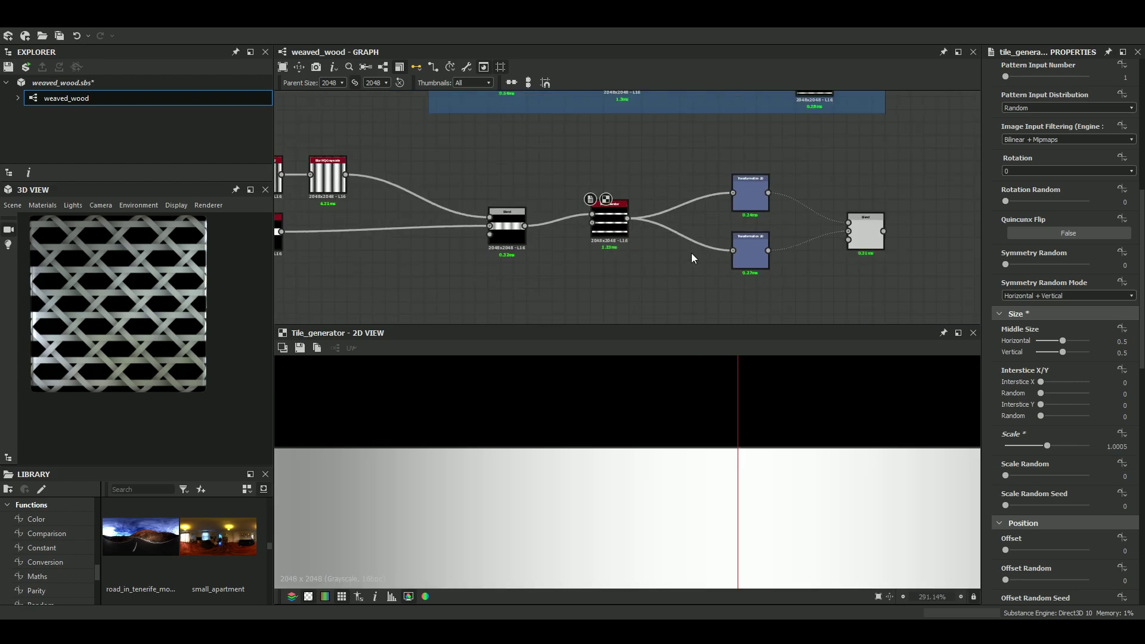
middle_click_drag(693, 258, 524, 212)
scroll(765, 458, "down", 4)
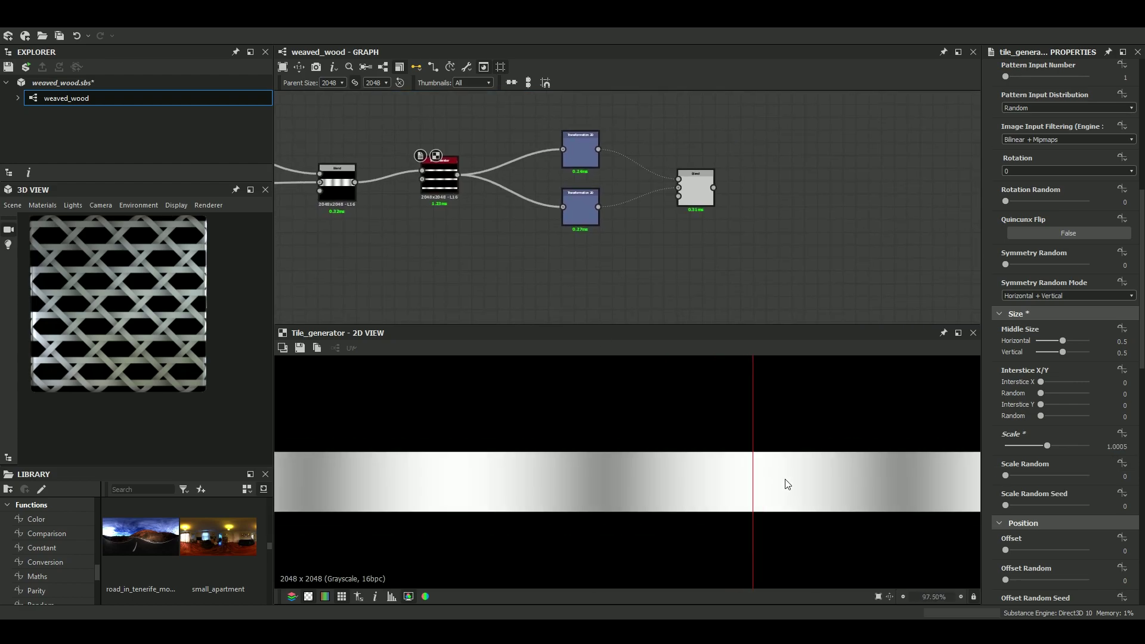
scroll(644, 470, "up", 2)
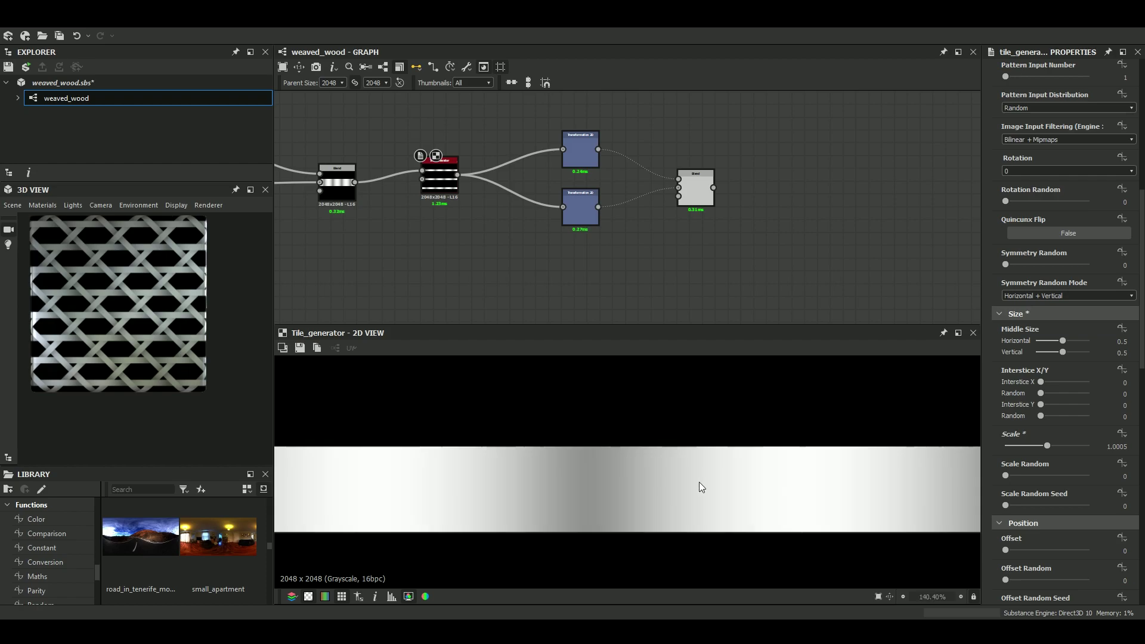
scroll(817, 477, "down", 5)
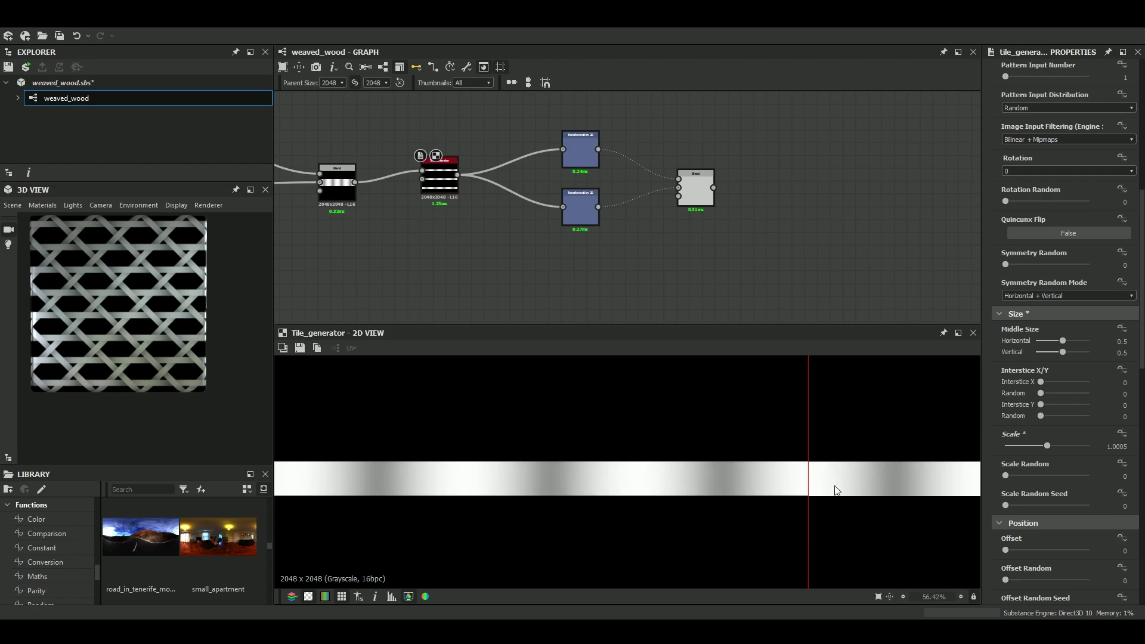
key("ctrl+s")
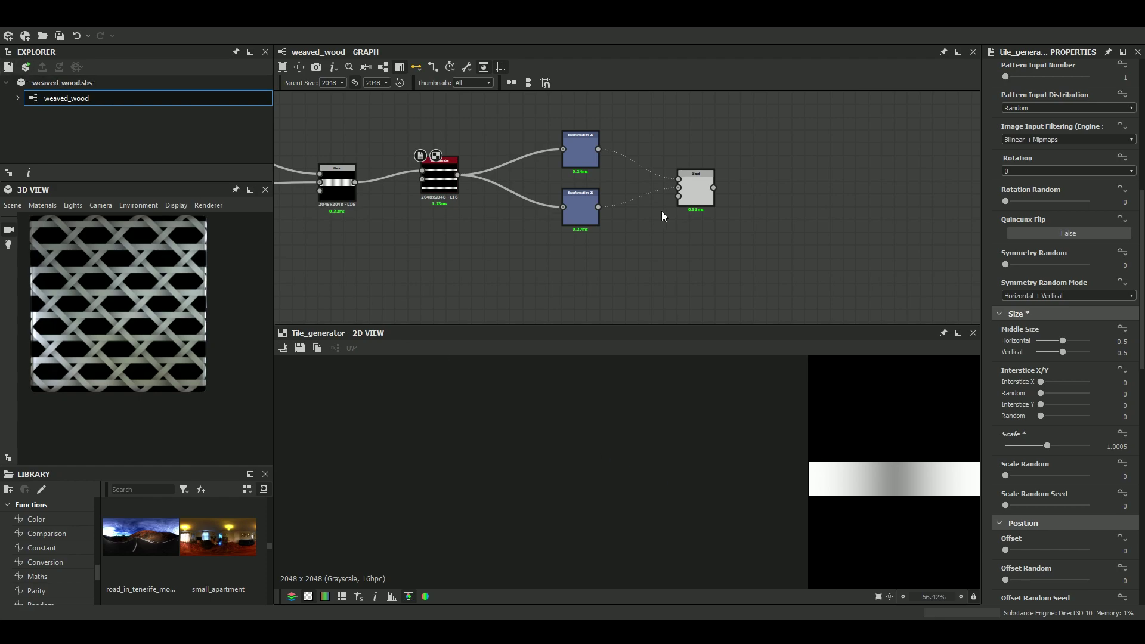
Display the new chain's final Blend in the 2D view and check its combined strips.
double_click(696, 186)
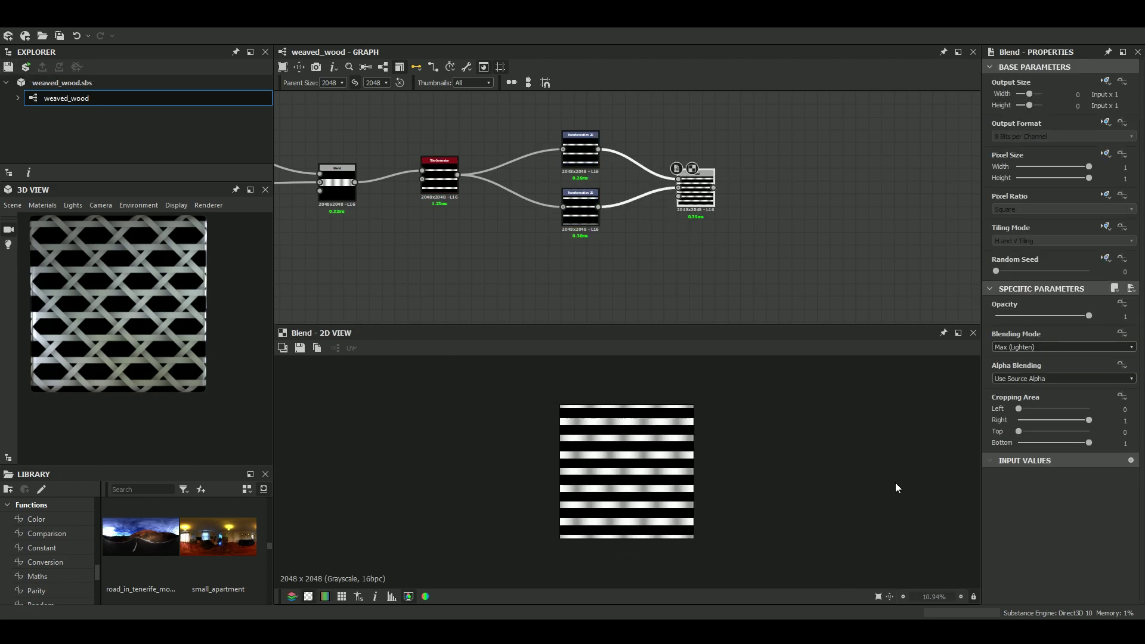
scroll(660, 473, "up", 4)
scroll(618, 460, "down", 3)
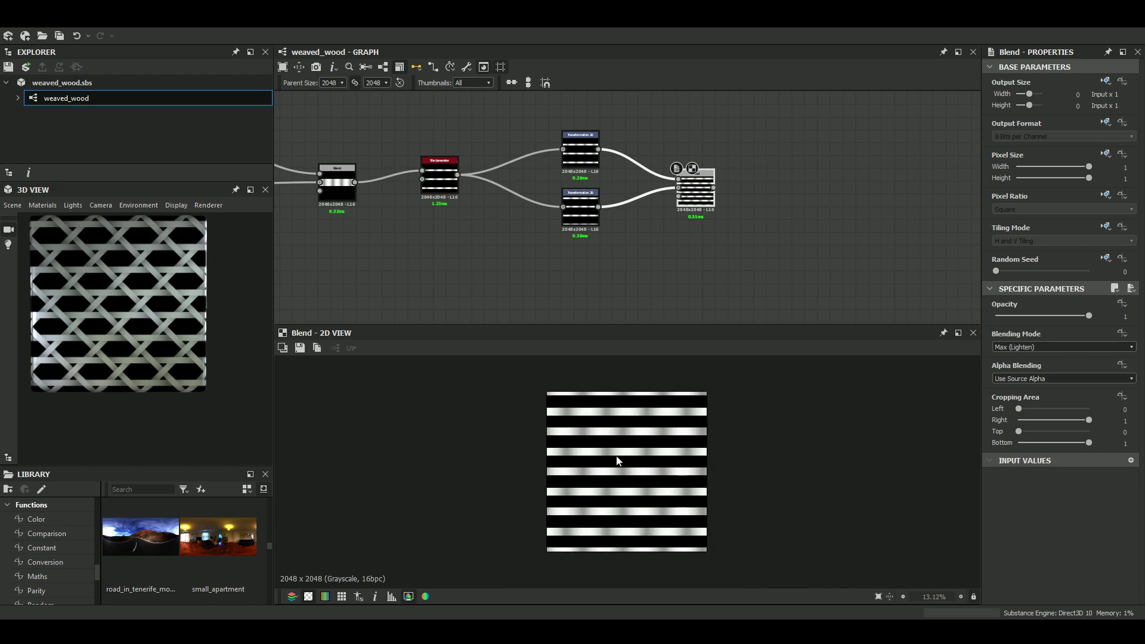
Move the whole new strip node chain further down, away from the Horizontals group.
scroll(792, 215, "down", 4)
middle_click_drag(805, 238, 769, 276)
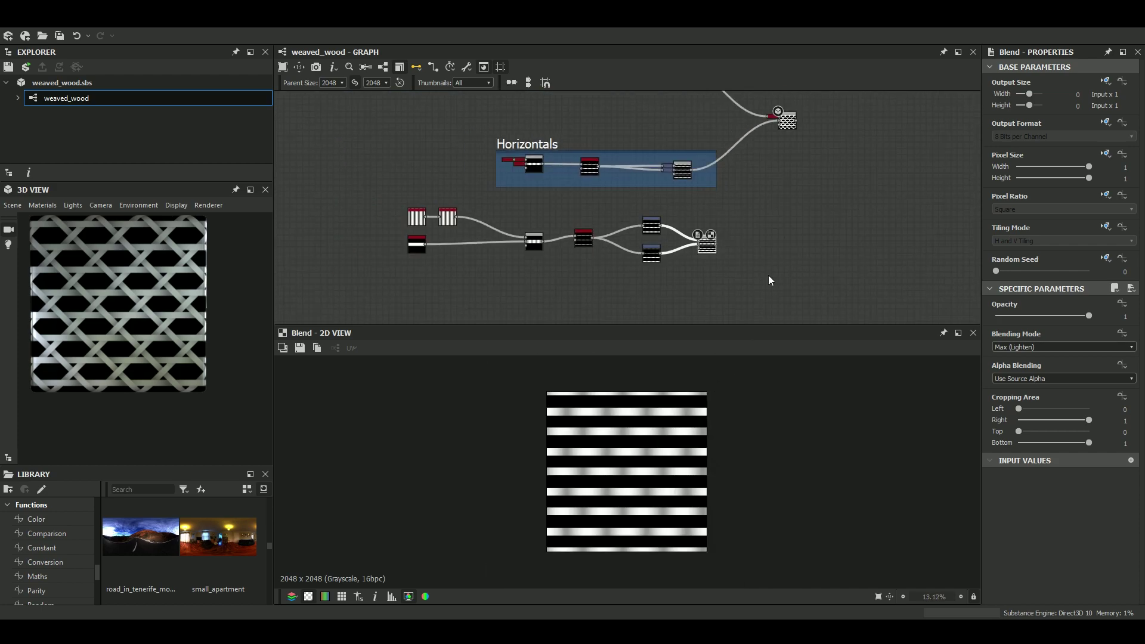
left_click_drag(769, 279, 350, 225)
left_click_drag(443, 216, 468, 286)
Duplicate the new chain from its gradient and shape nodes through the Tile Generator, placing the copy above the original.
middle_click_drag(554, 246, 574, 265)
scroll(574, 264, "up", 2)
left_click_drag(402, 186, 720, 321)
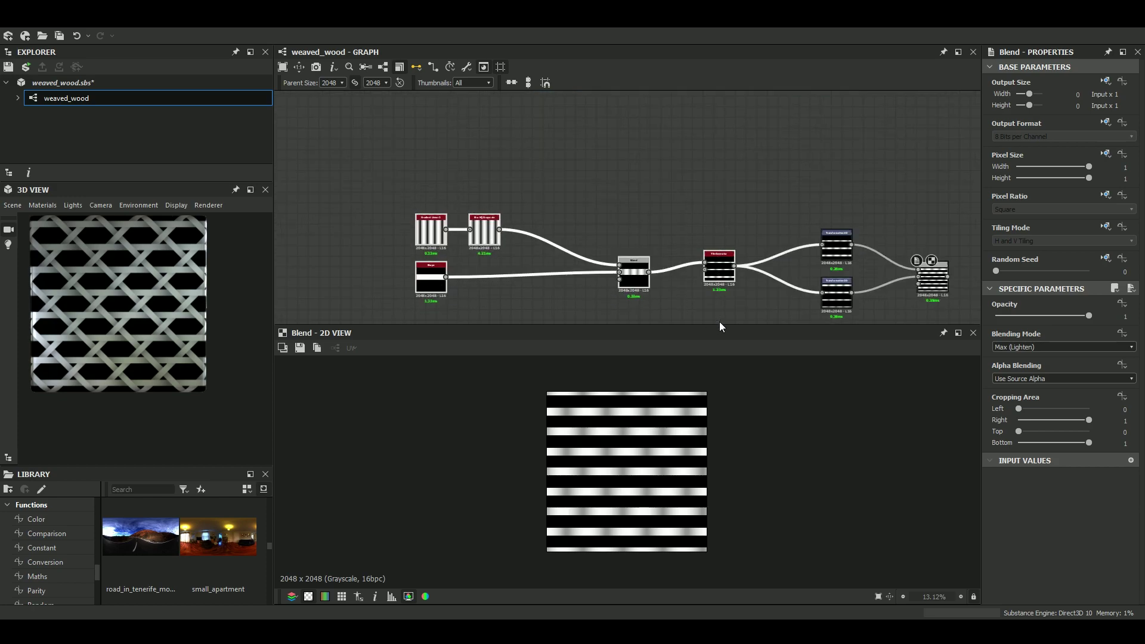
left_click_drag(407, 159, 728, 291)
key("ctrl+d")
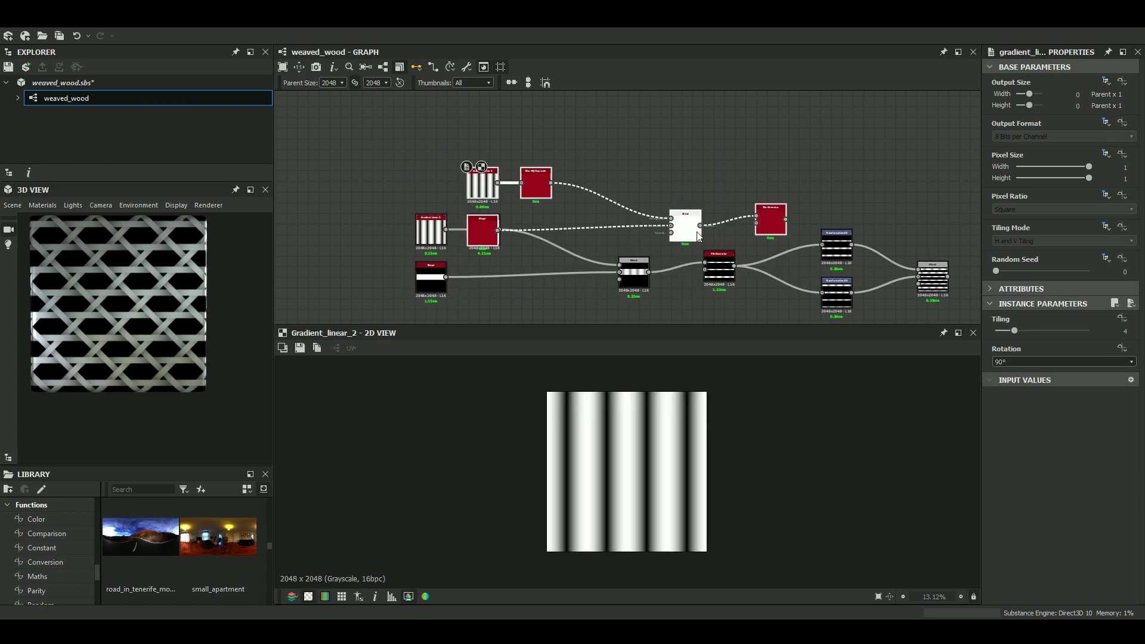
left_click_drag(687, 235, 631, 178)
Compare the duplicated Tile Generator's output with the Diagonals group's final Blend in the 2D view.
left_click(715, 160)
middle_click_drag(699, 168, 534, 245)
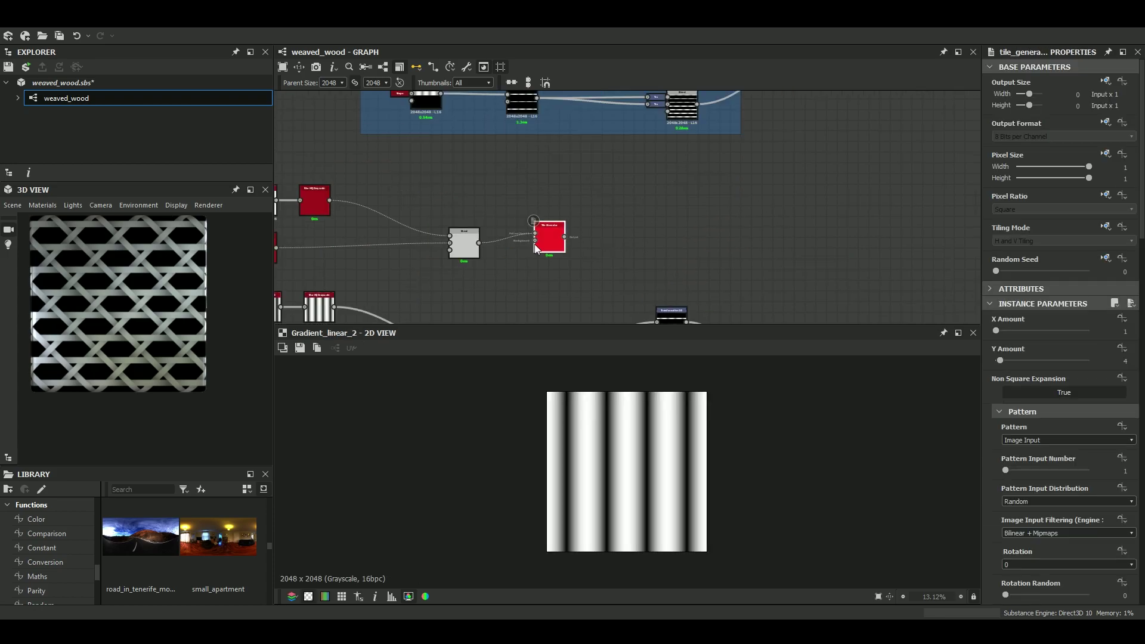
double_click(559, 241)
scroll(672, 246, "down", 3)
middle_click_drag(672, 245, 634, 299)
scroll(514, 122, "up", 3)
middle_click_drag(514, 122, 514, 225)
scroll(512, 225, "up", 4)
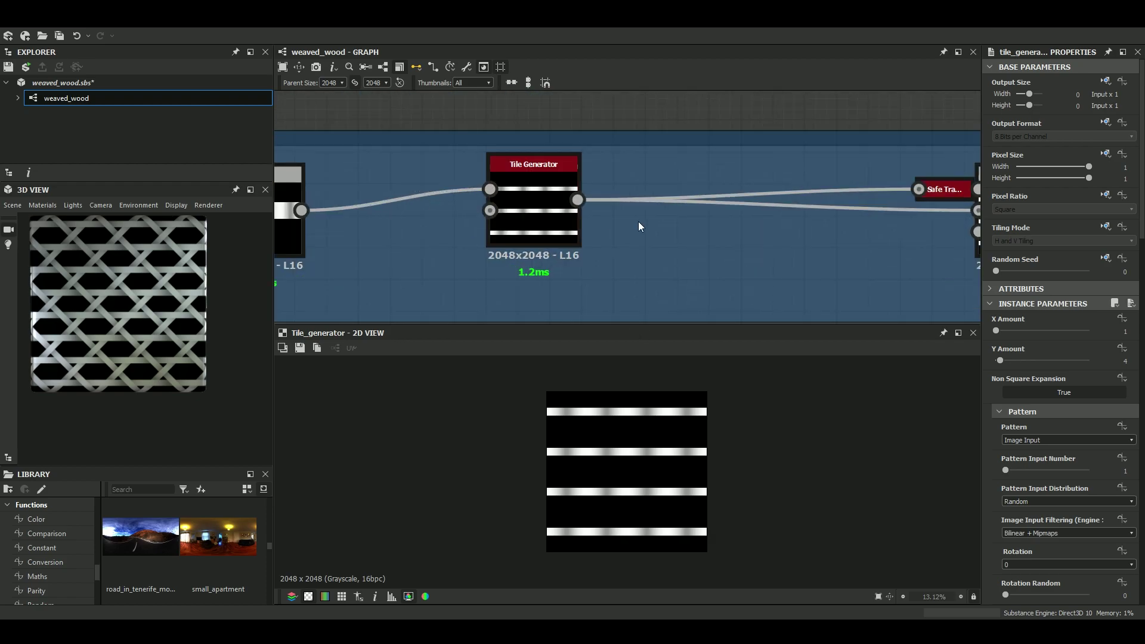
middle_click_drag(758, 223, 522, 221)
double_click(799, 226)
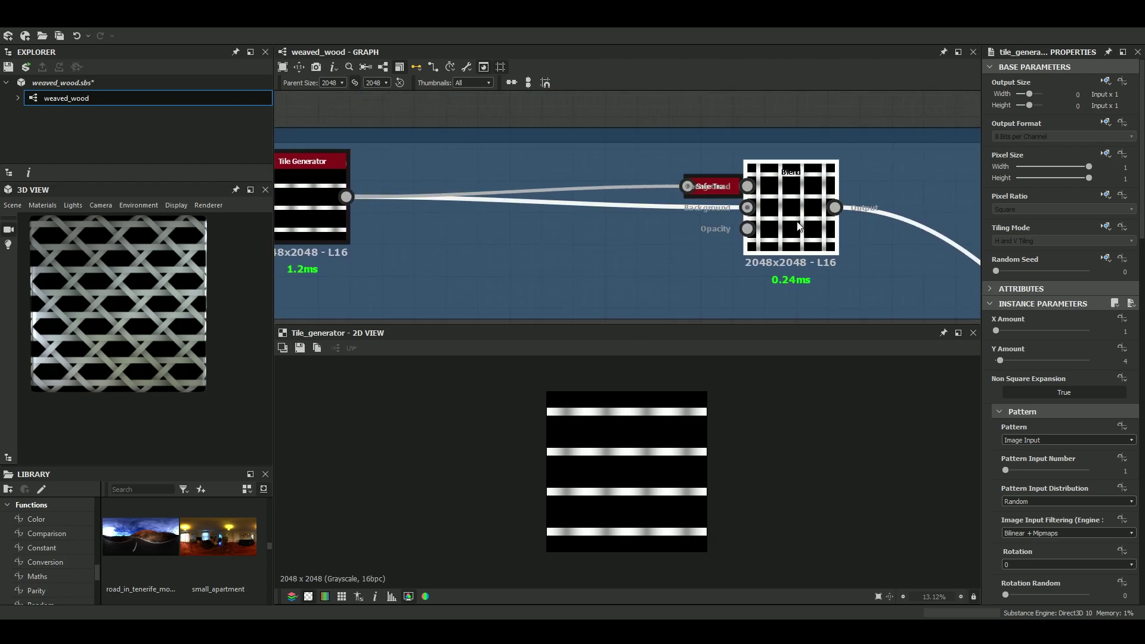
scroll(698, 221, "down", 4)
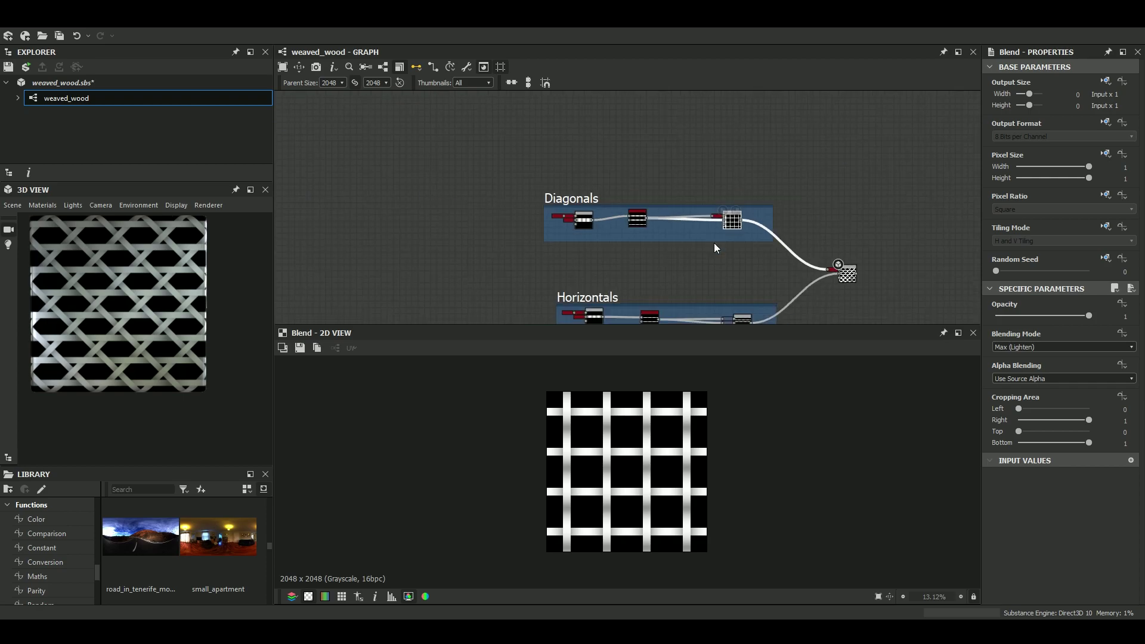
Add a Blend node with the duplicated Tile Generator feeding its background, leaving a wide gap between the two nodes.
scroll(650, 239, "up", 5)
middle_click_drag(656, 216, 597, 249)
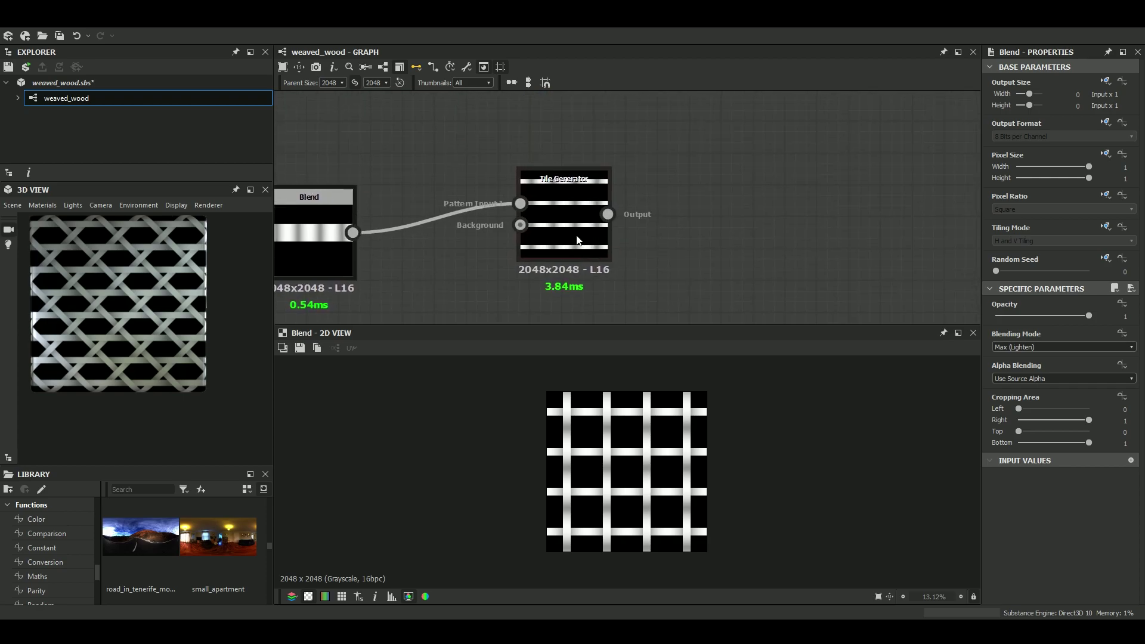
left_click(577, 239)
key("space")
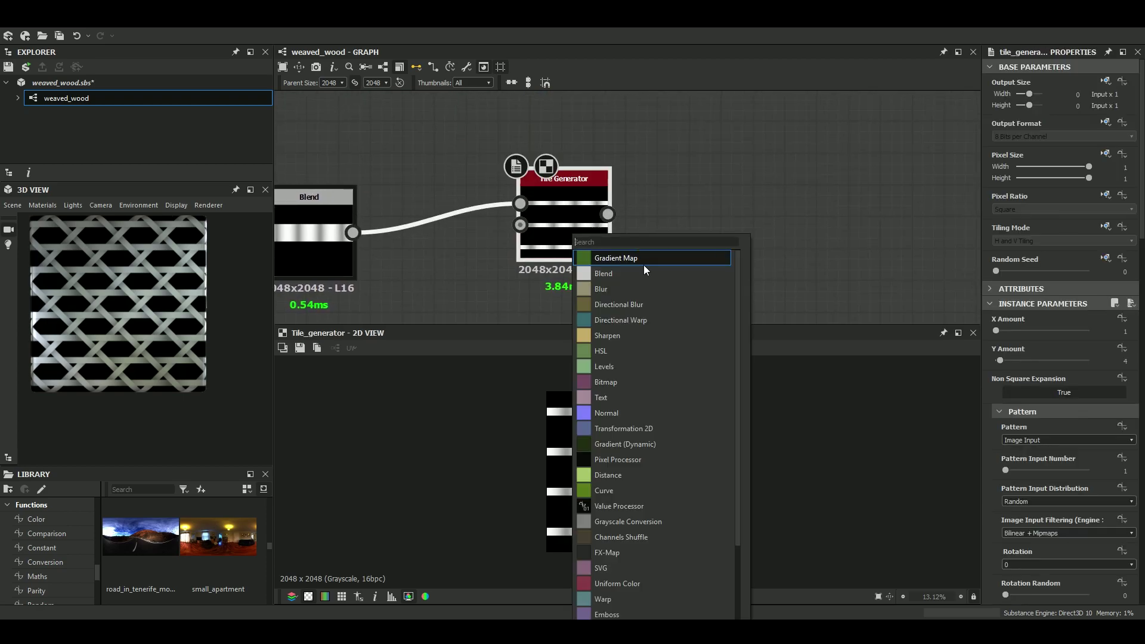
left_click(643, 273)
left_click_drag(699, 236, 874, 252)
middle_click_drag(817, 247, 451, 236)
left_click_drag(526, 246, 622, 228)
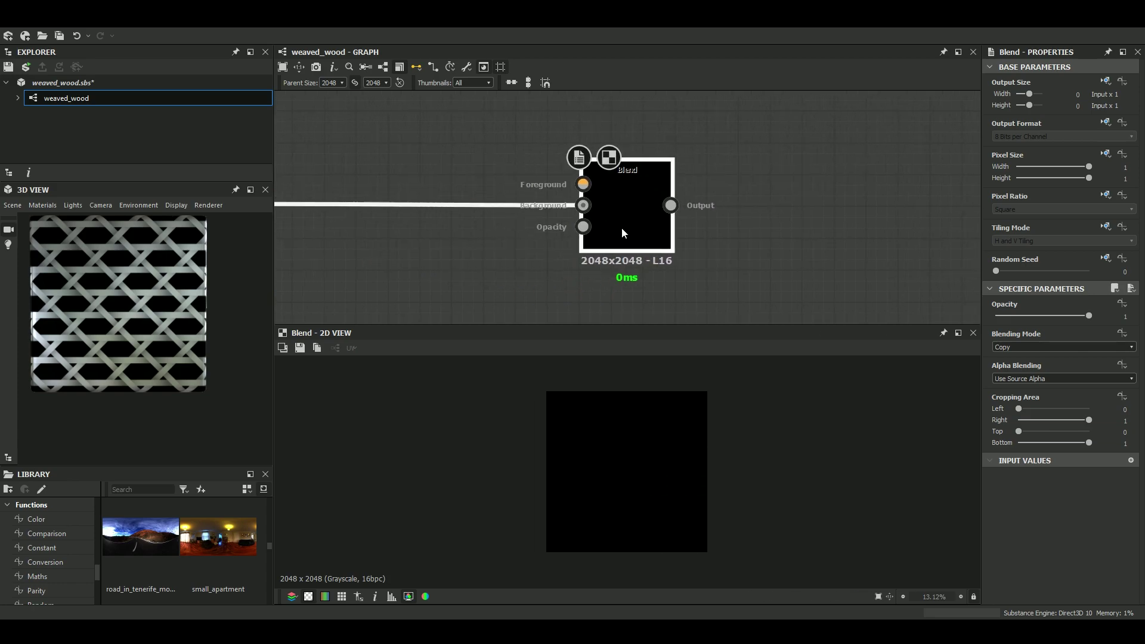
Set the new Blend node's blending mode to Max (Lighten).
middle_click_drag(538, 236, 701, 267)
left_click(1036, 346)
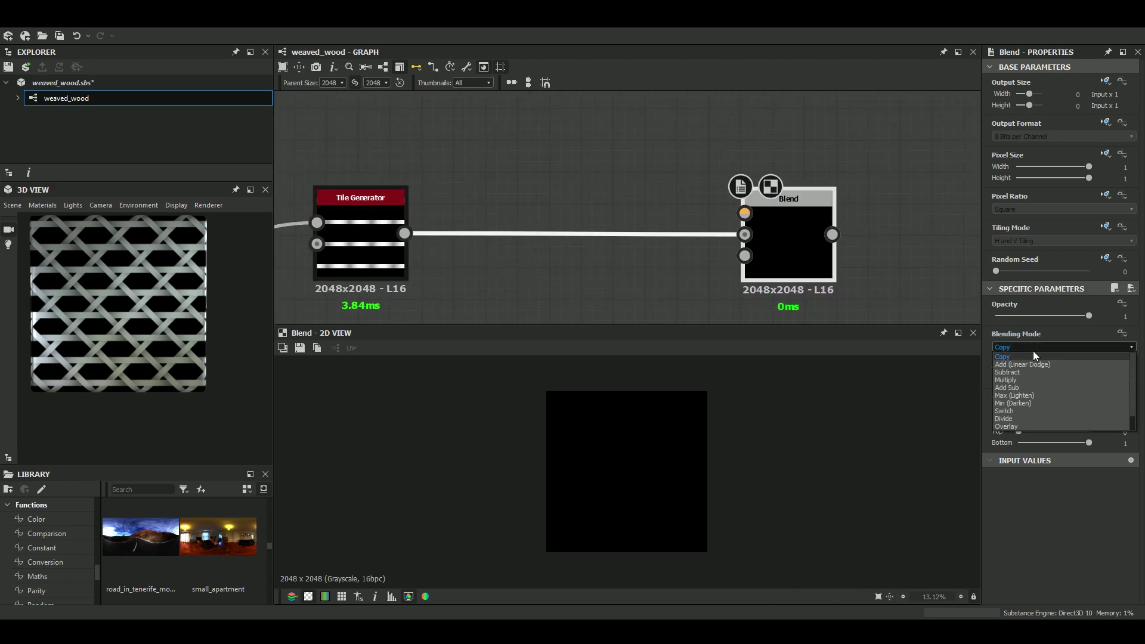
left_click(1028, 392)
Add a Safe Transform Grayscale node fed by the duplicated Tile Generator and place it above the link to the Blend.
middle_click_drag(469, 231, 568, 251)
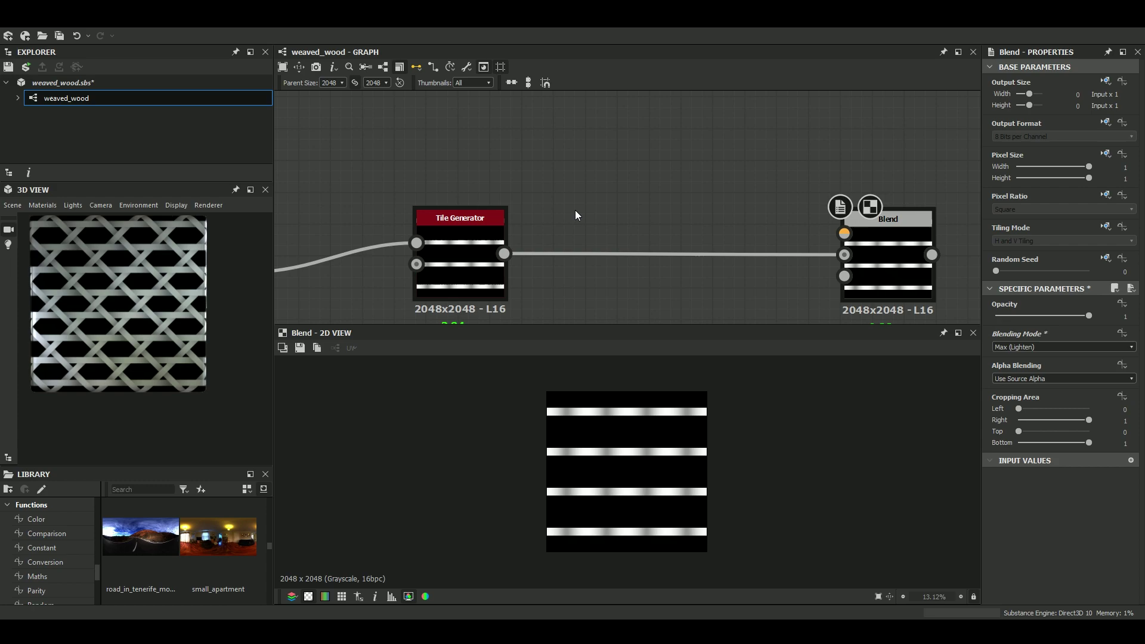
key("space")
type("safe")
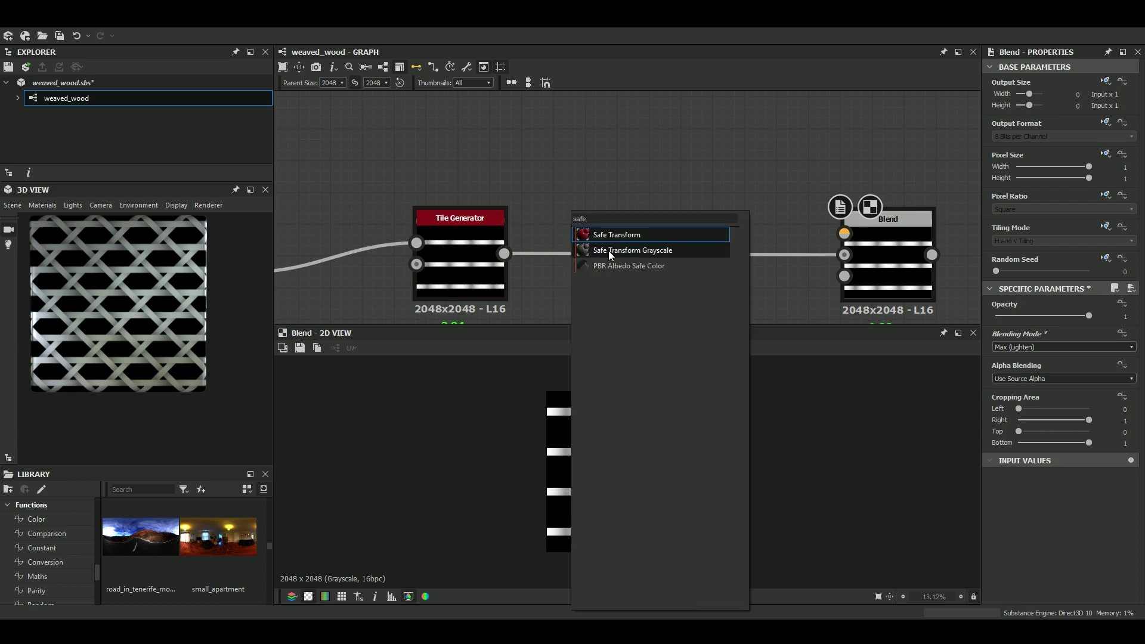
left_click(603, 250)
left_click_drag(504, 253, 526, 208)
left_click_drag(548, 223, 707, 157)
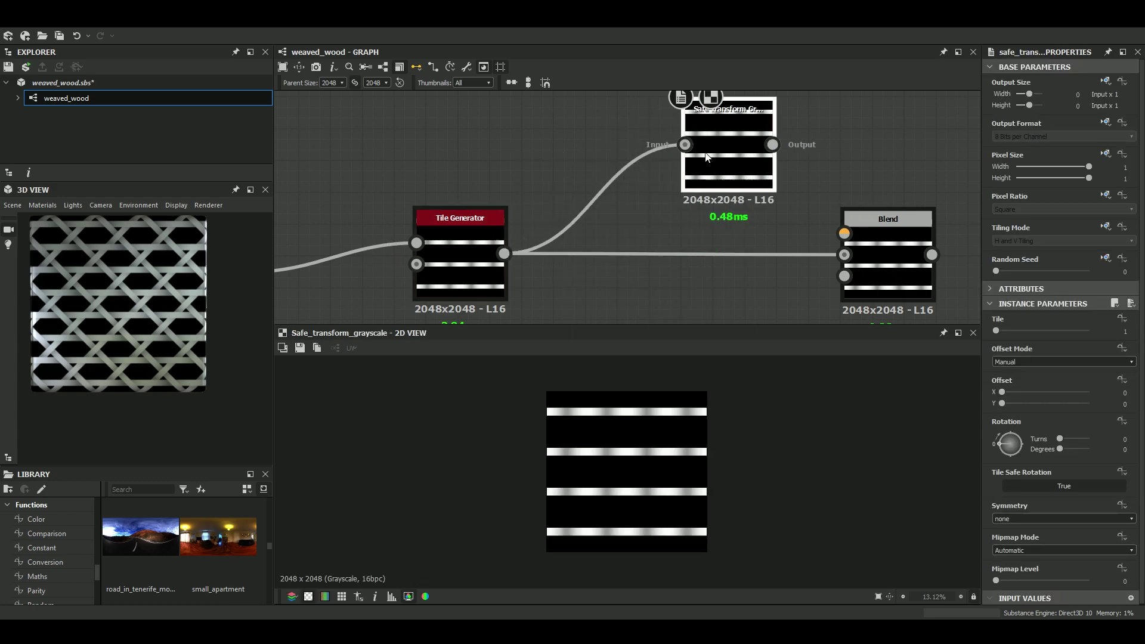
Rotate the Safe Transform Grayscale 90 degrees, connect it to the Max (Lighten) Blend's foreground, and show the Blend in the 2D view.
left_click(1126, 449)
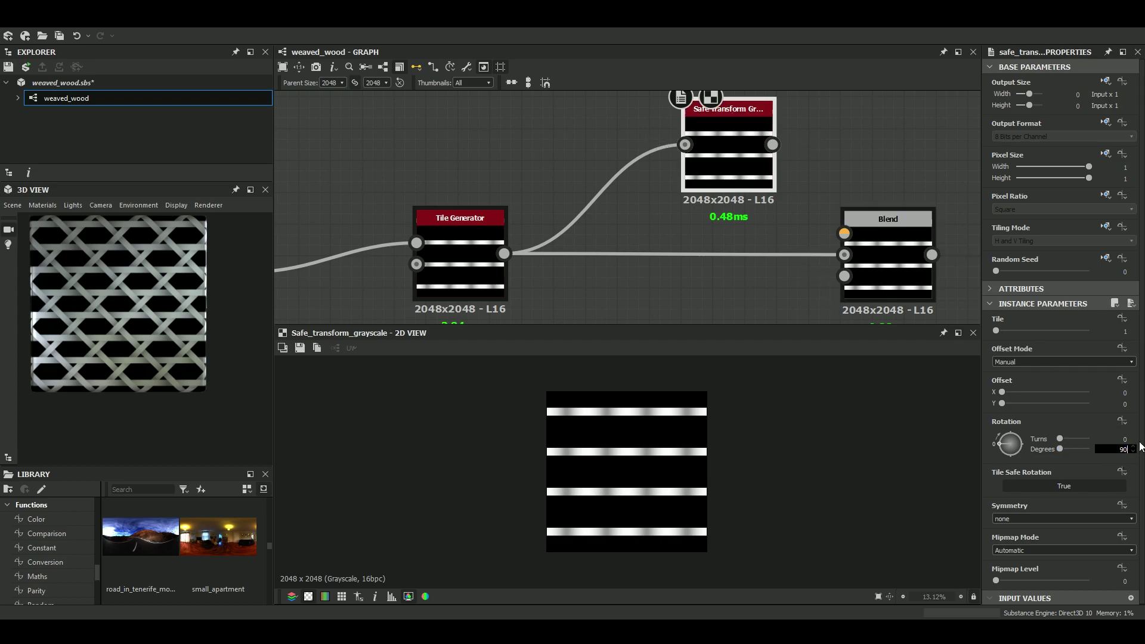
type("90")
key("Return")
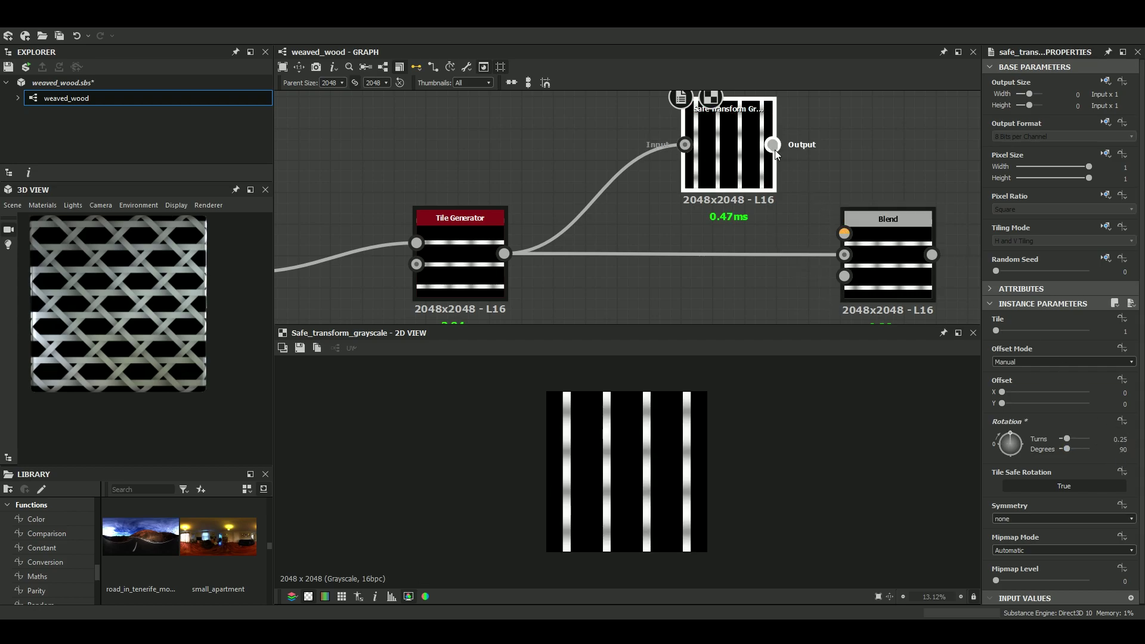
left_click_drag(775, 149, 844, 233)
double_click(886, 262)
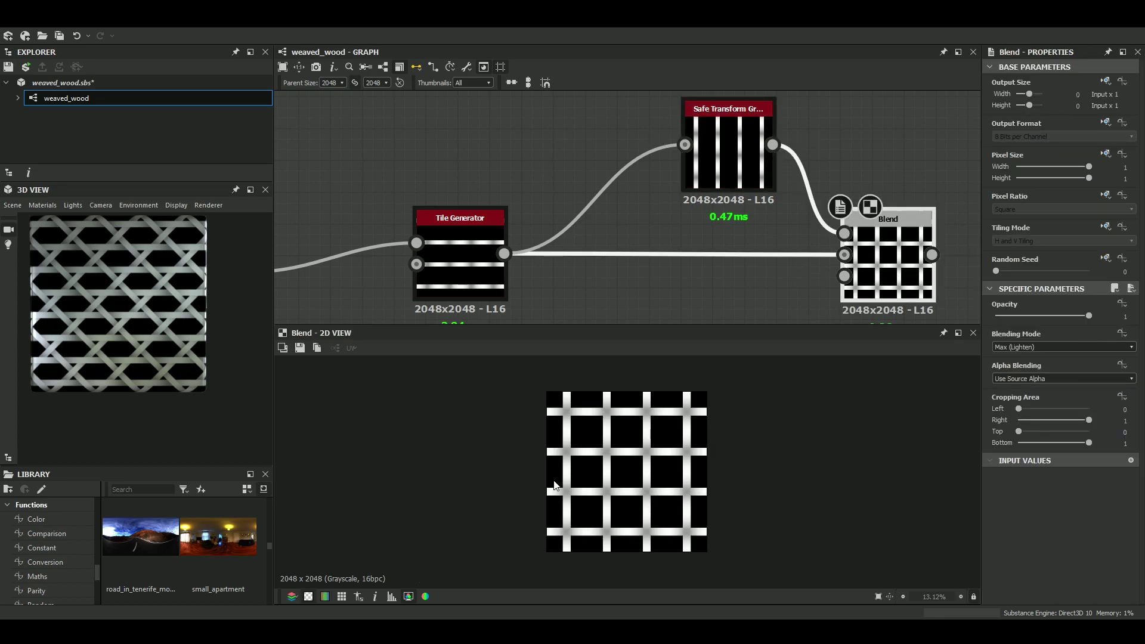
Examine the crossings of the horizontal and vertical strips in the Blend's output for how their gradients overlap.
scroll(554, 486, "up", 5)
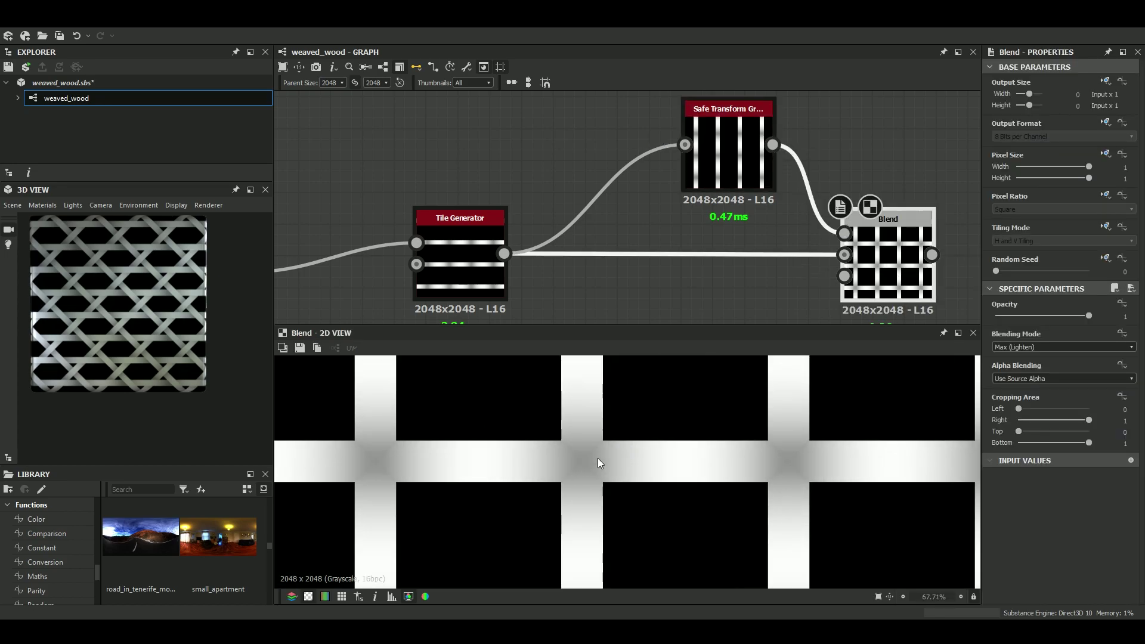
scroll(700, 262, "down", 3)
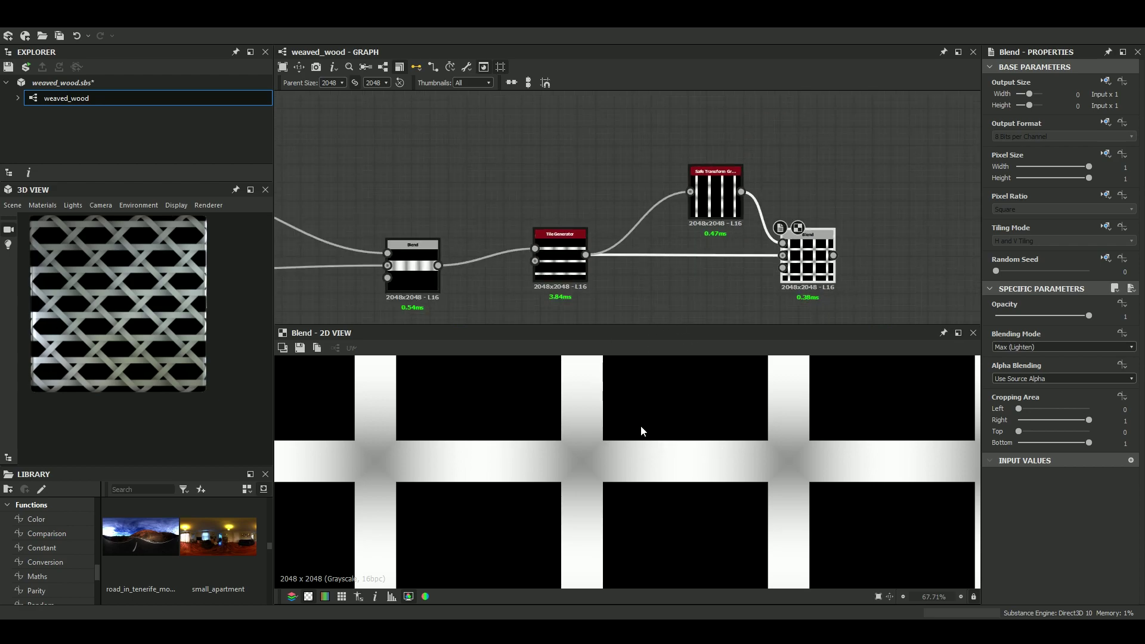
scroll(748, 489, "down", 2)
middle_click_drag(748, 490, 688, 376)
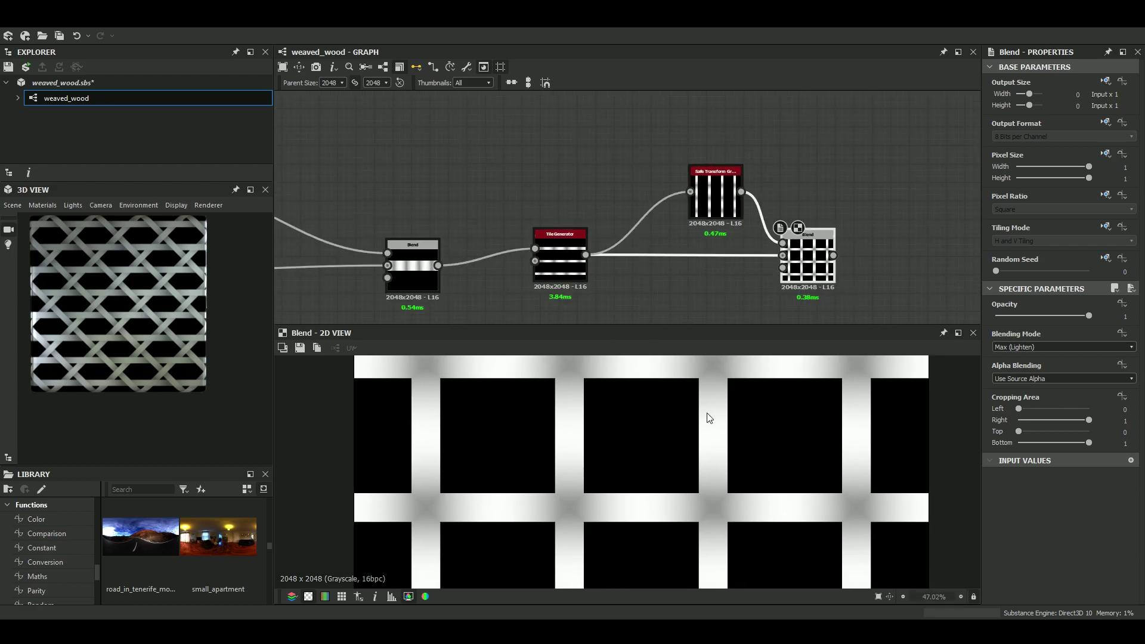
scroll(735, 456, "up", 3)
middle_click_drag(729, 578, 714, 516)
scroll(697, 469, "down", 4)
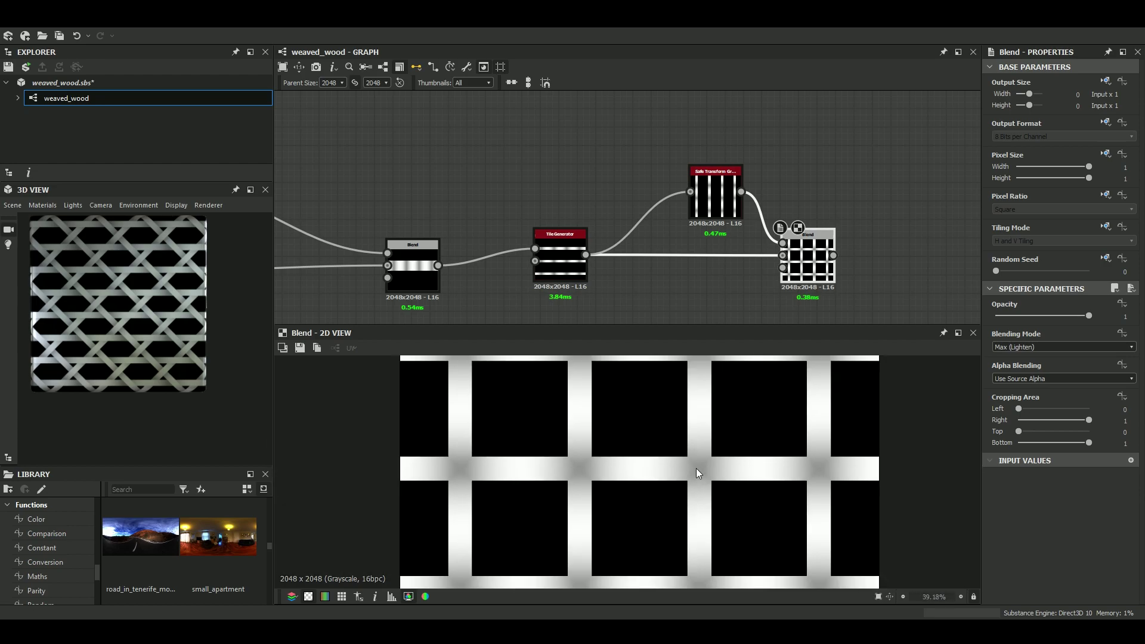
Check the offset settings of the original Safe Transform Grayscale docked to the Blend in the Diagonals group.
scroll(658, 182, "down", 4)
middle_click_drag(652, 251, 652, 303)
middle_click_drag(707, 130, 685, 274)
scroll(703, 181, "up", 6)
middle_click_drag(705, 211, 827, 268)
double_click(743, 255)
double_click(800, 236)
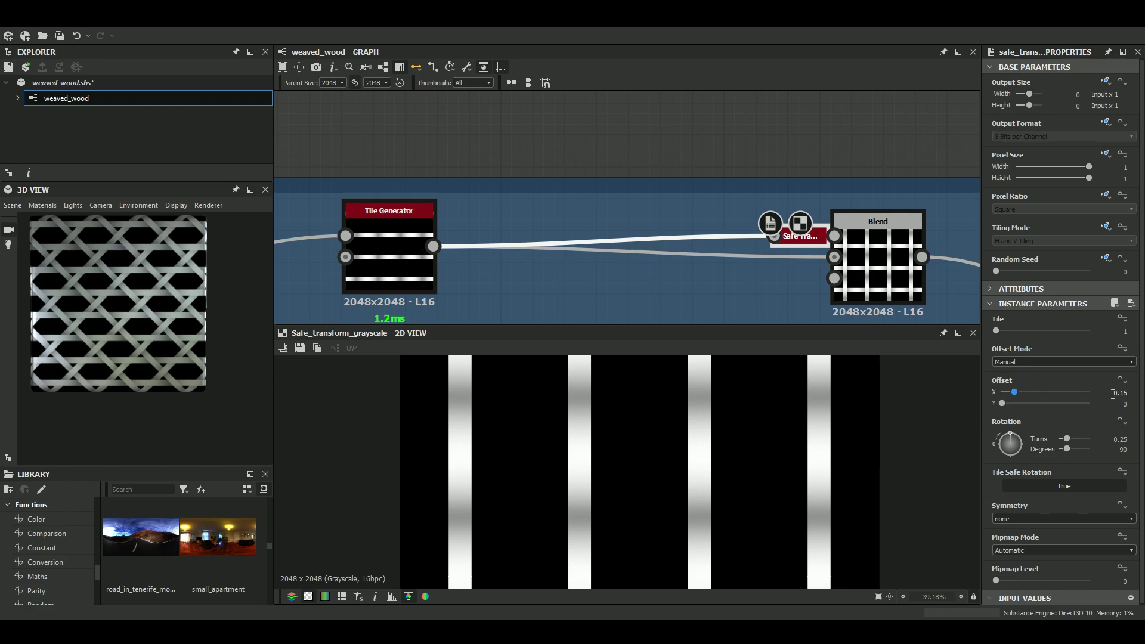
scroll(788, 435, "down", 3)
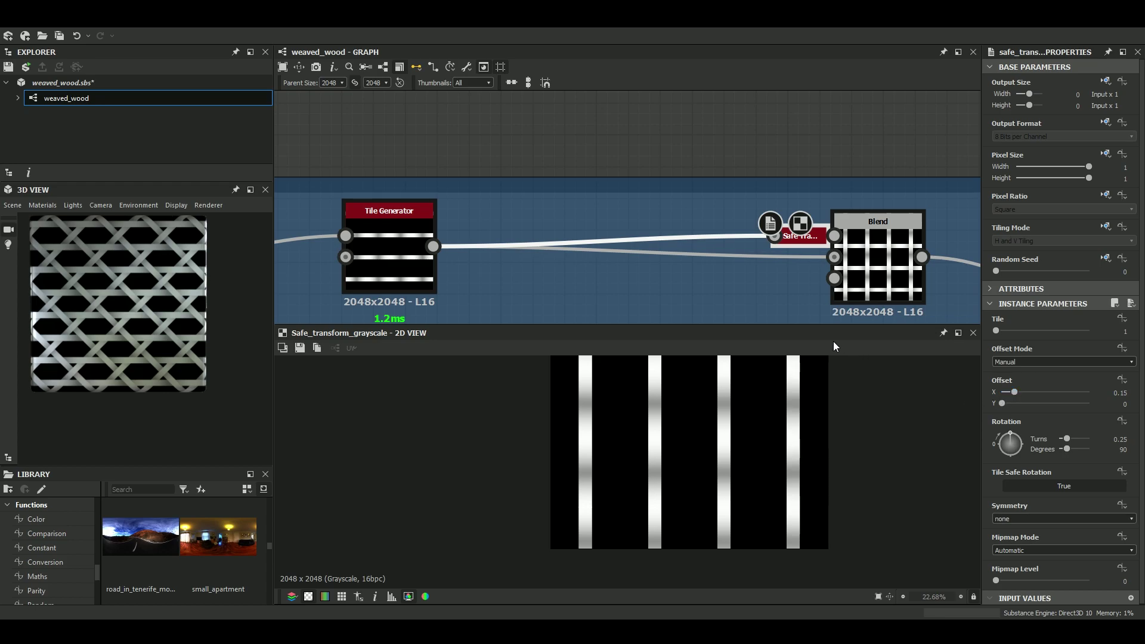
scroll(785, 255, "down", 5)
middle_click_drag(571, 240, 762, 136)
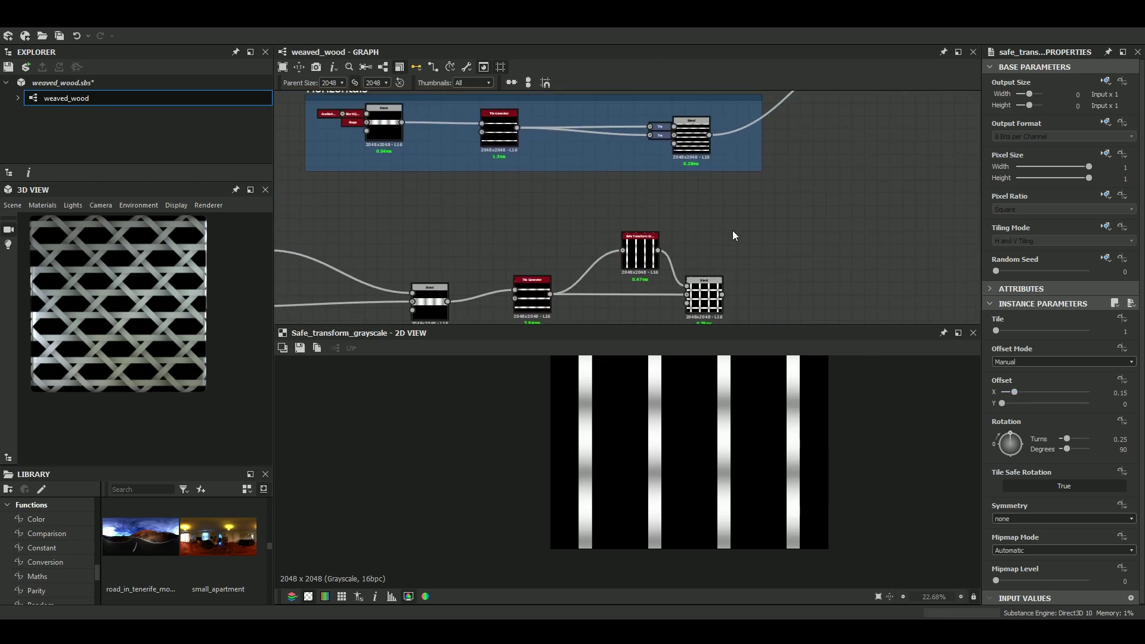
mouse_move(732, 230)
middle_mouse_down()
mouse_move(711, 255)
mouse_move(721, 227)
middle_mouse_up()
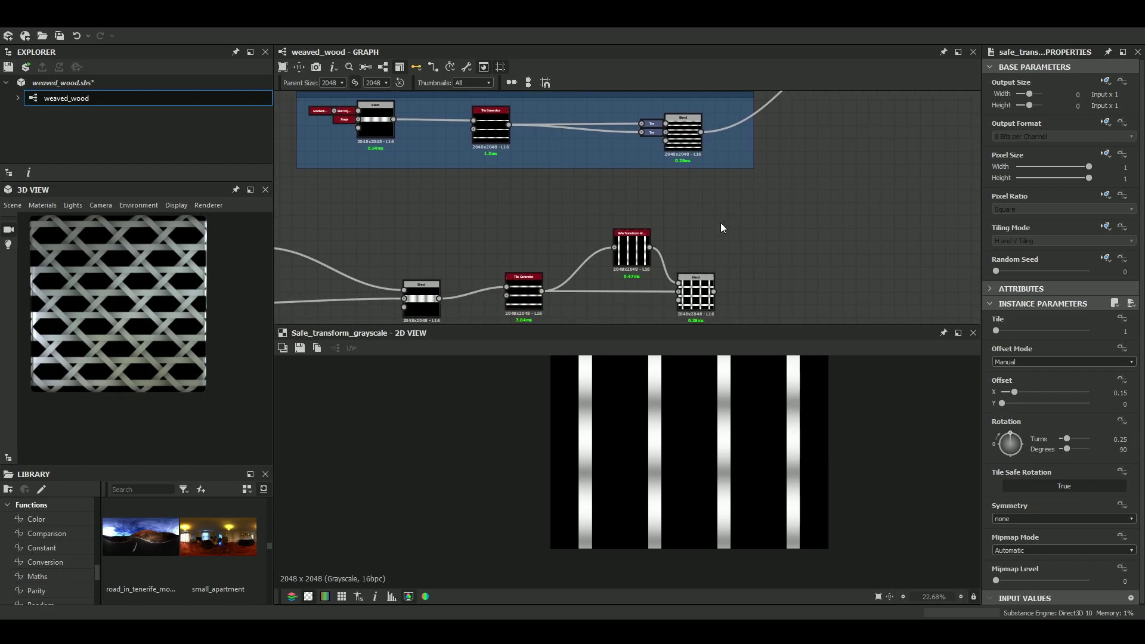
Review the offsets of the Transformation 2D nodes in the Horizontals group and in the rebuilt horizontal strips.
double_click(654, 131)
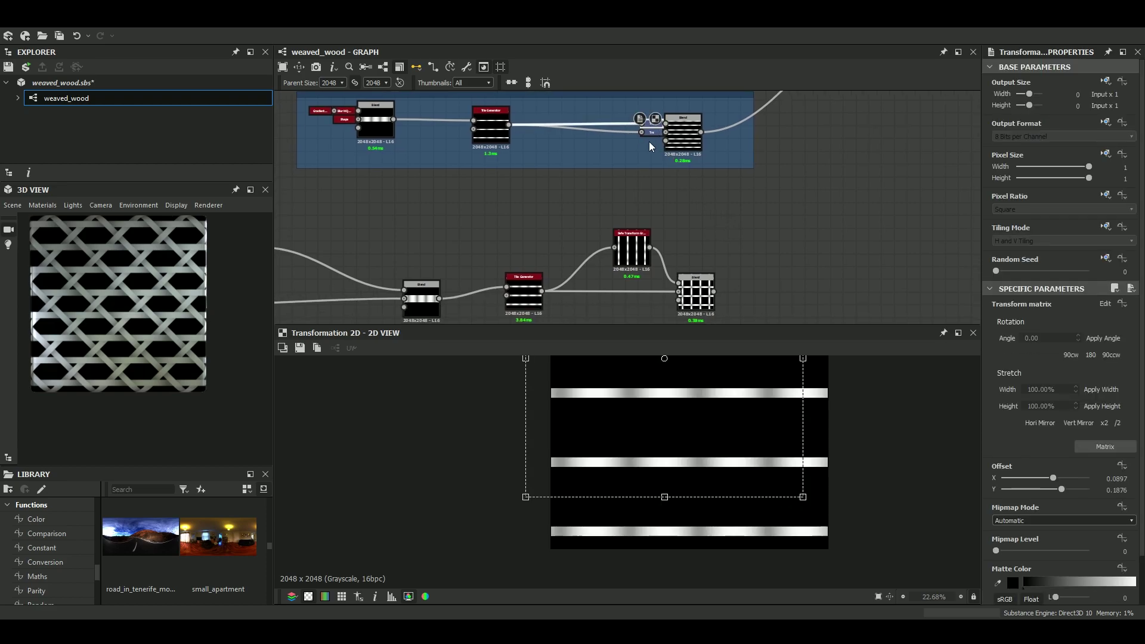
double_click(651, 135)
scroll(686, 203, "down", 3)
middle_click_drag(686, 203, 698, 142)
scroll(687, 261, "up", 3)
double_click(686, 253)
middle_click_drag(753, 258, 719, 184)
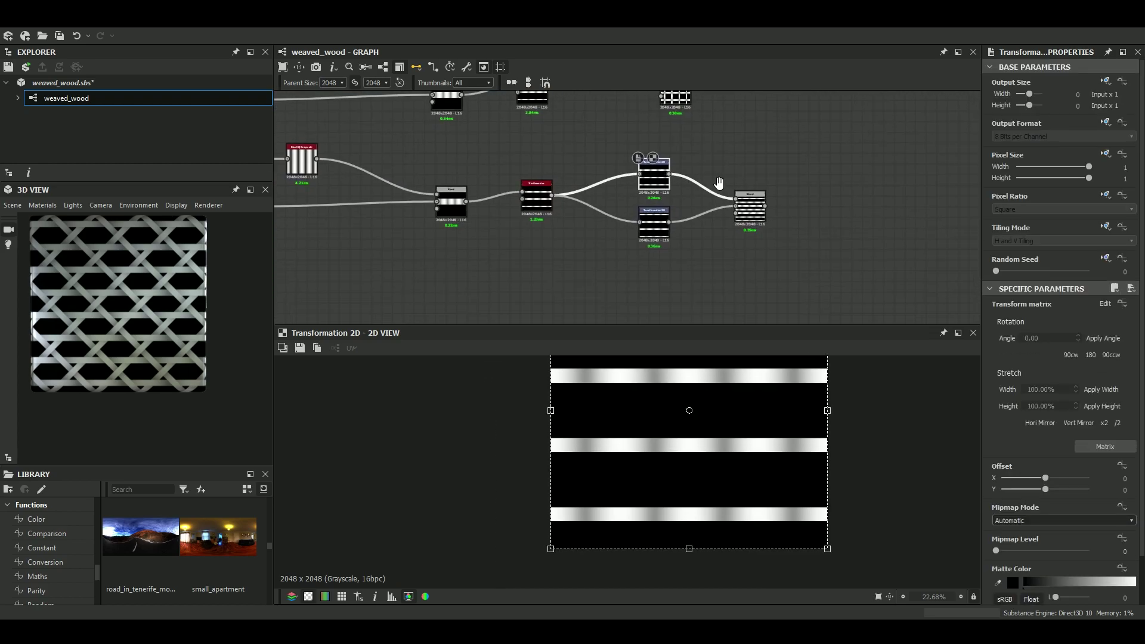
double_click(656, 226)
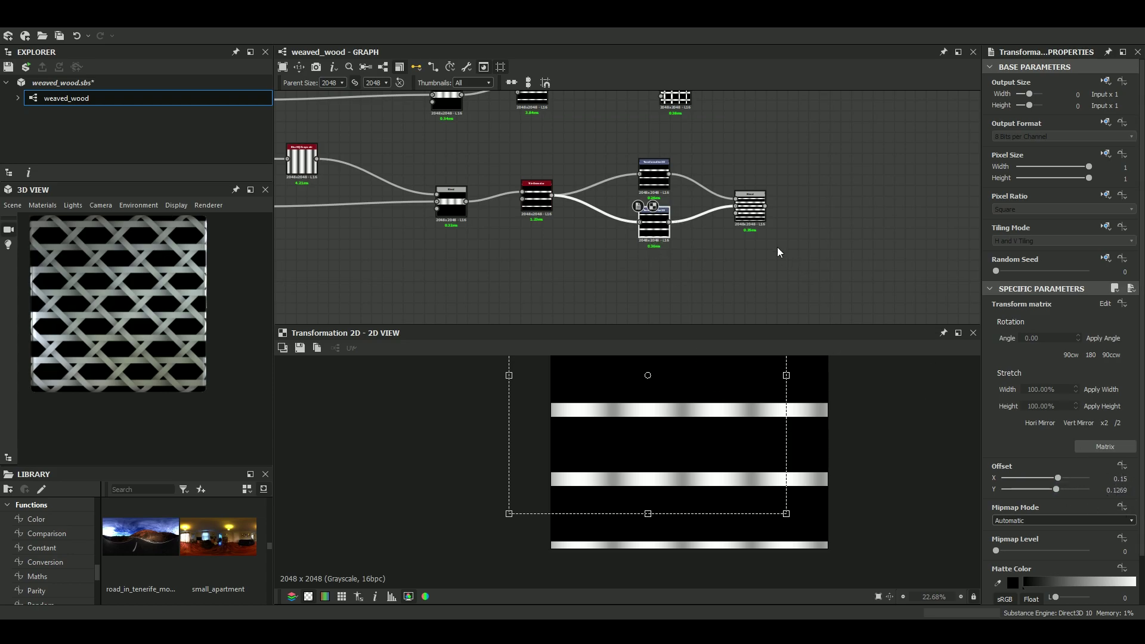
Set the X offset of the rebuilt Safe Transform Grayscale with the vertical strips to 0.15.
middle_click_drag(716, 189, 739, 311)
scroll(645, 184, "up", 3)
double_click(663, 185)
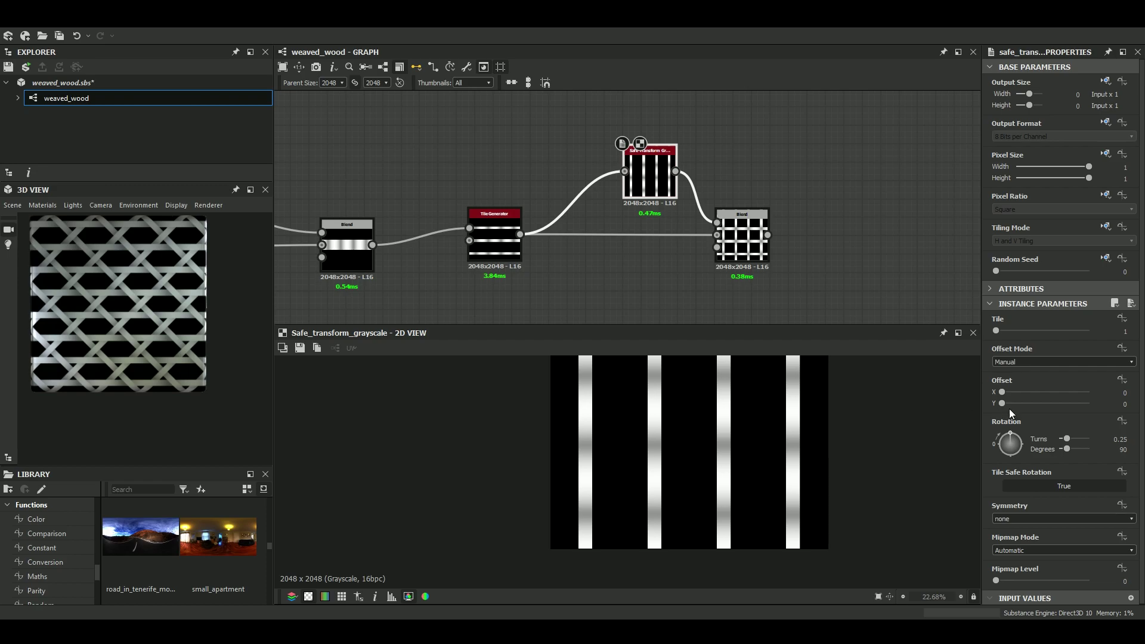
double_click(1125, 393)
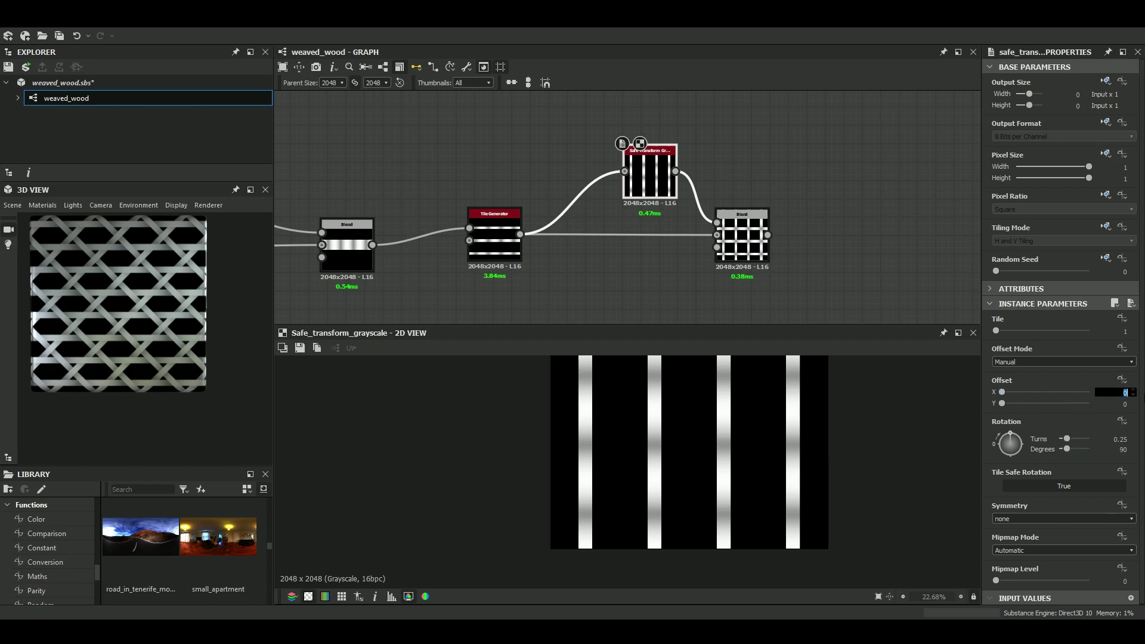
type("0.15")
key("Return")
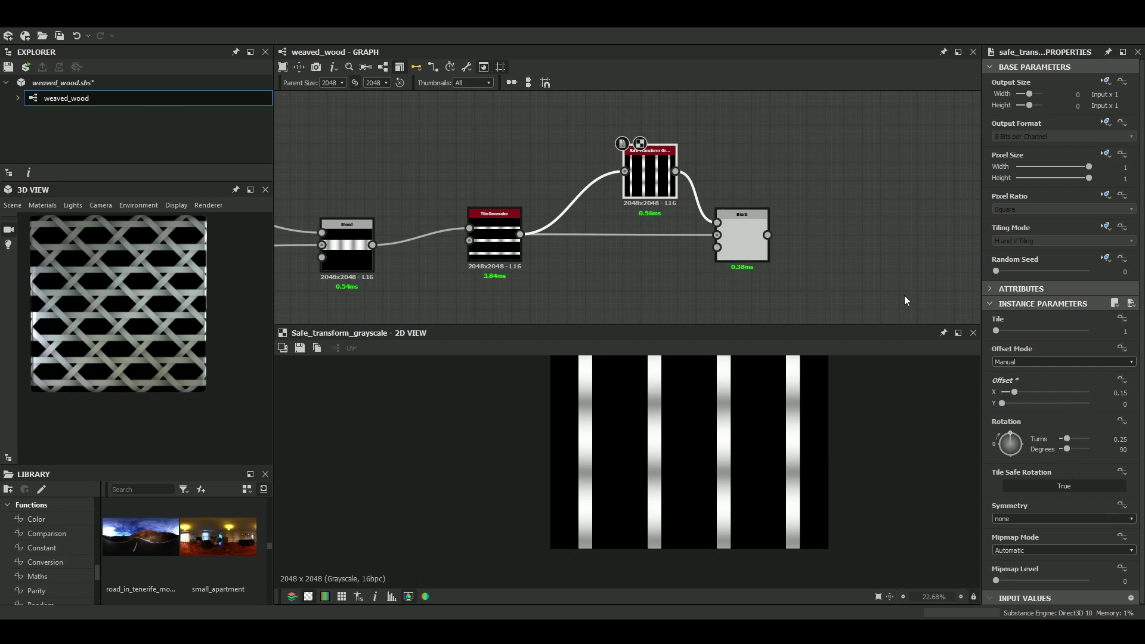
Inspect the rebuilt grid Blend in the 2D view to see how the shifted vertical strips cross the horizontal ones.
double_click(748, 250)
scroll(750, 431, "up", 4)
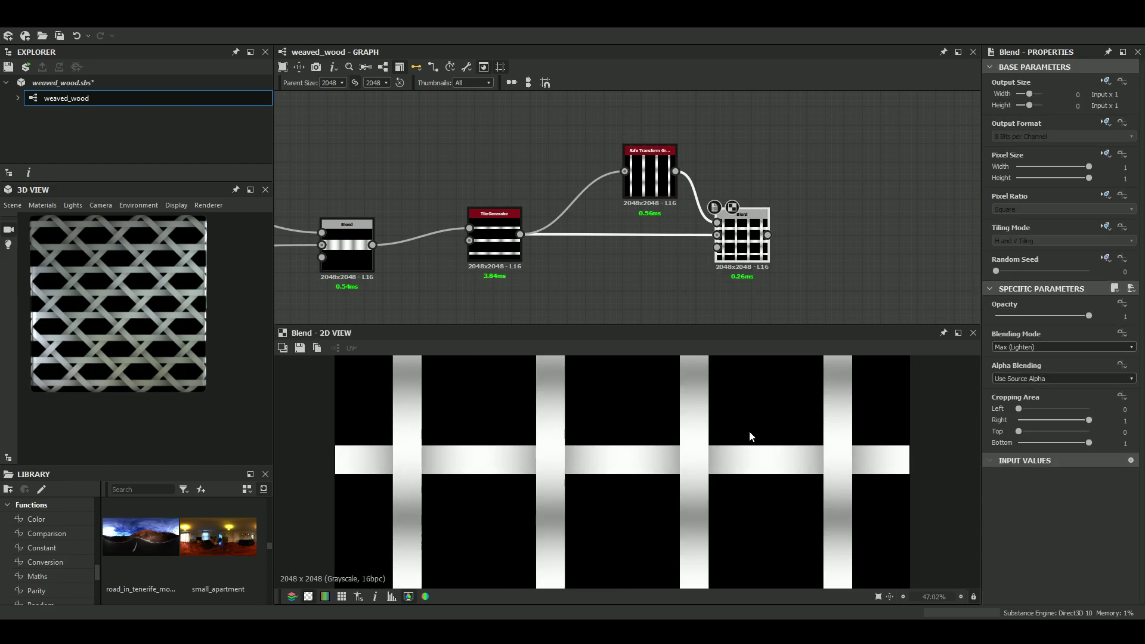
middle_click_drag(749, 431, 763, 525)
middle_click_drag(672, 445, 649, 389)
scroll(640, 435, "down", 2)
middle_click_drag(639, 436, 656, 555)
scroll(666, 497, "down", 5)
scroll(617, 450, "up", 4)
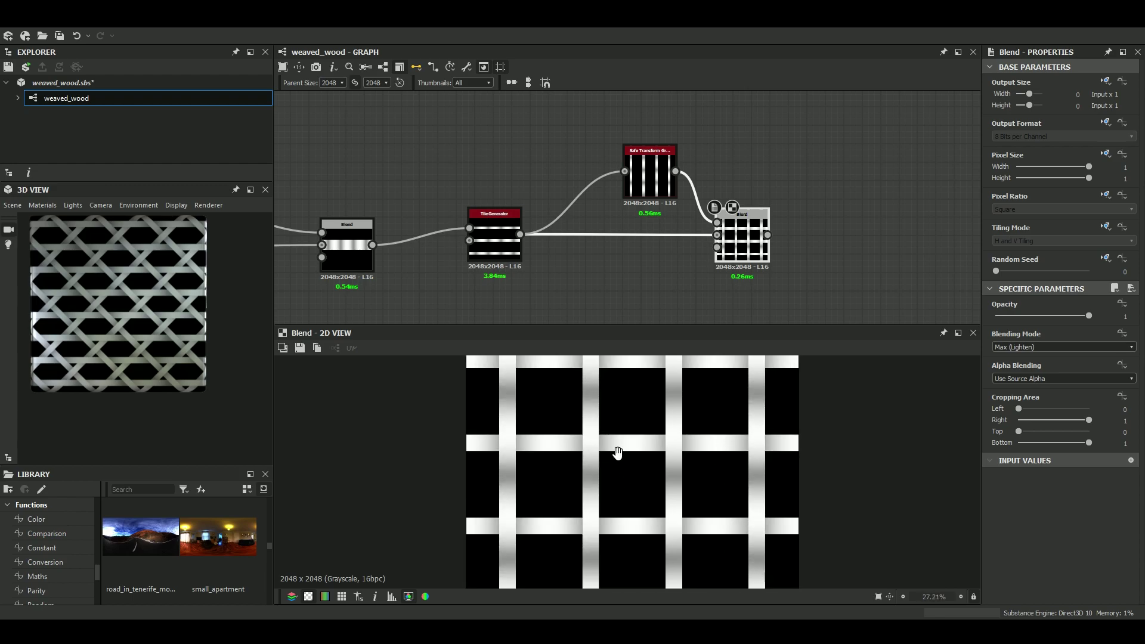
middle_click_drag(617, 453, 609, 457)
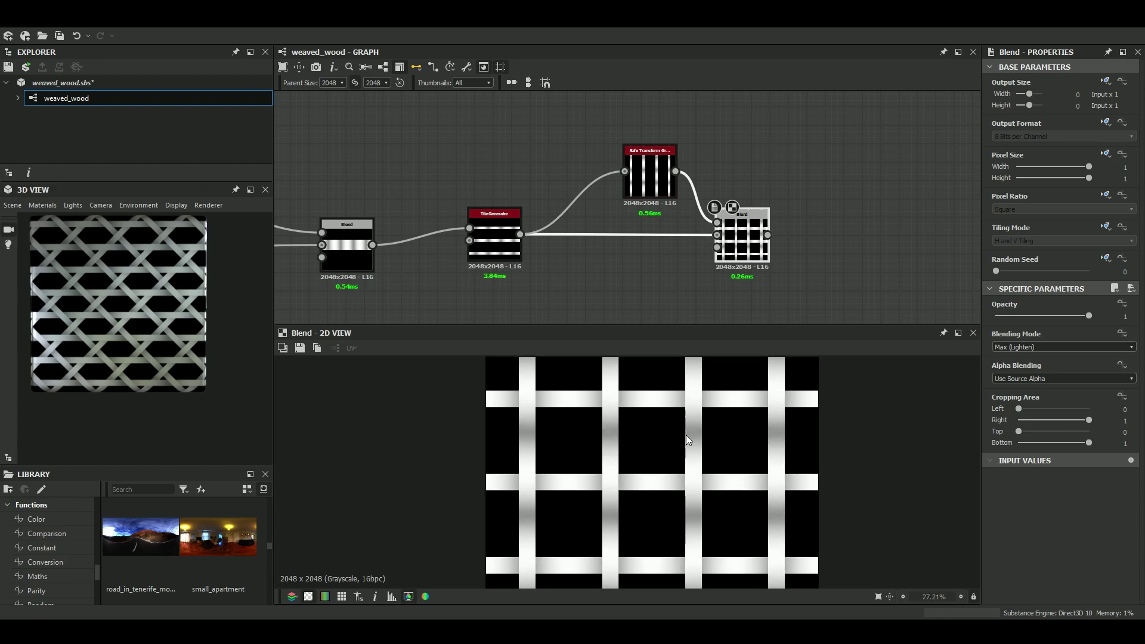
scroll(672, 451, "down", 2)
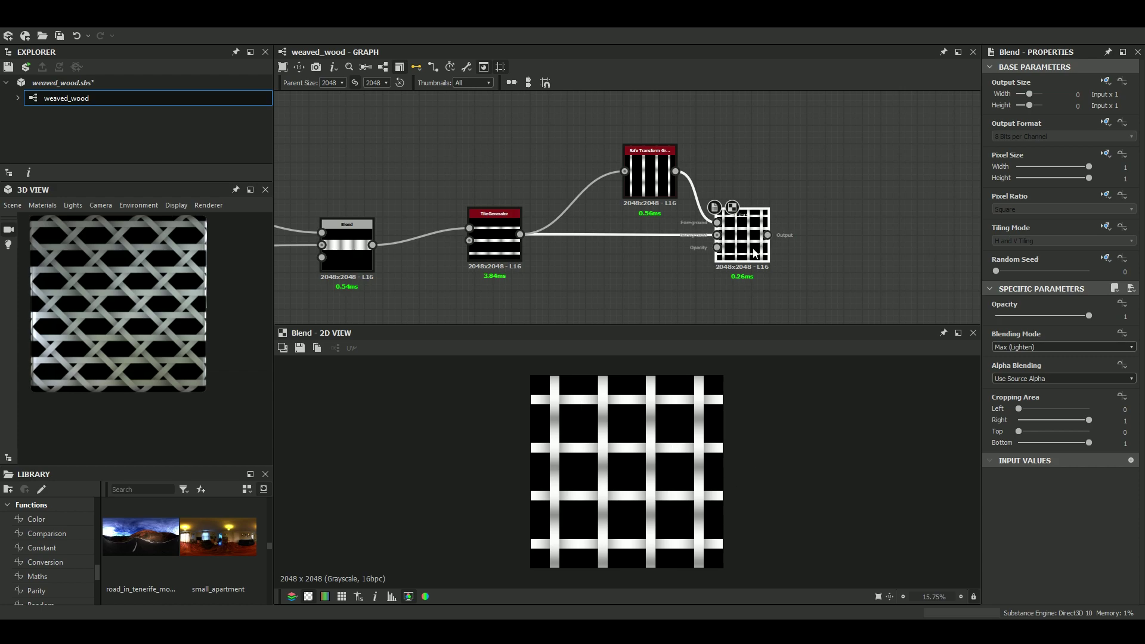
Add a Safe Transform Grayscale node after the grid Blend and rotate it 45 degrees.
key("space")
type("safe")
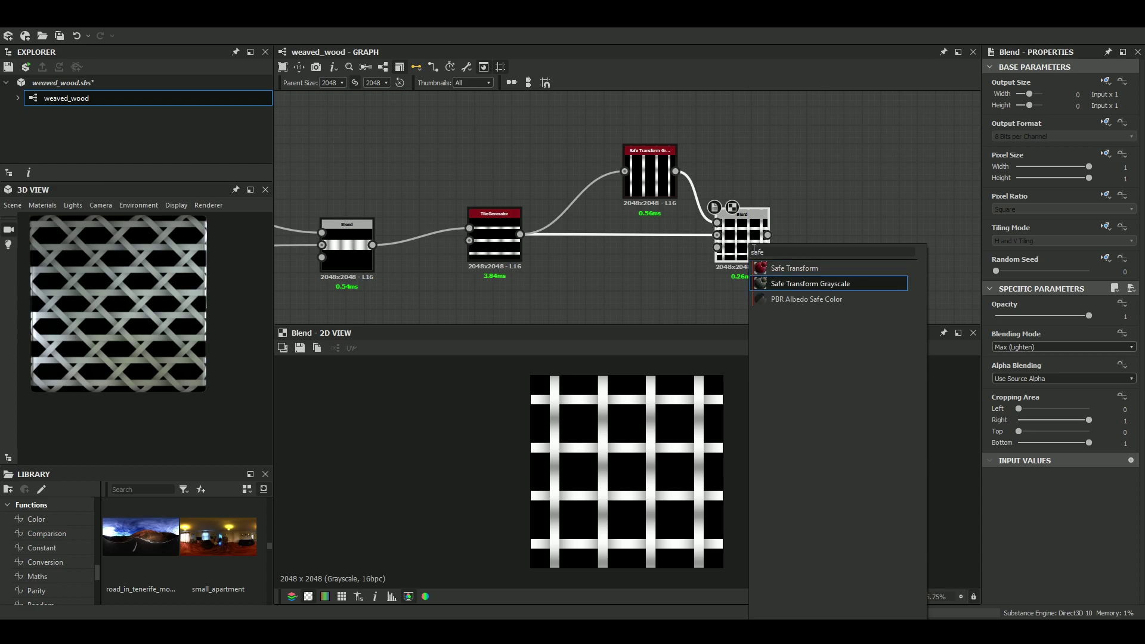
left_click(810, 284)
middle_click_drag(668, 250, 458, 257)
left_click(1105, 444)
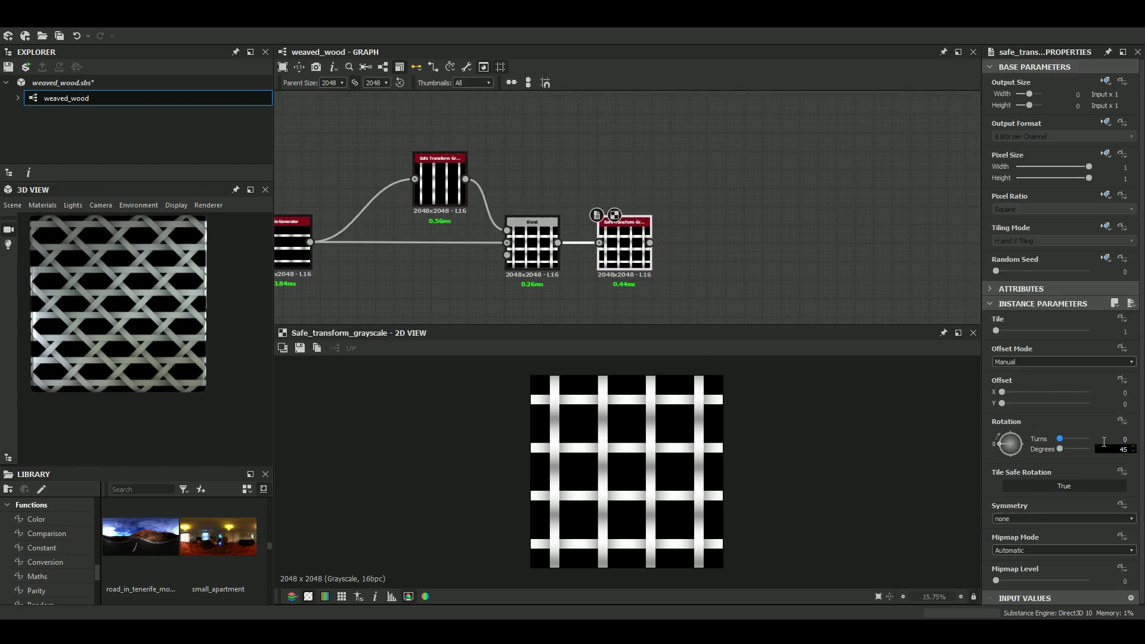
type("45")
key("Return")
scroll(653, 465, "up", 4)
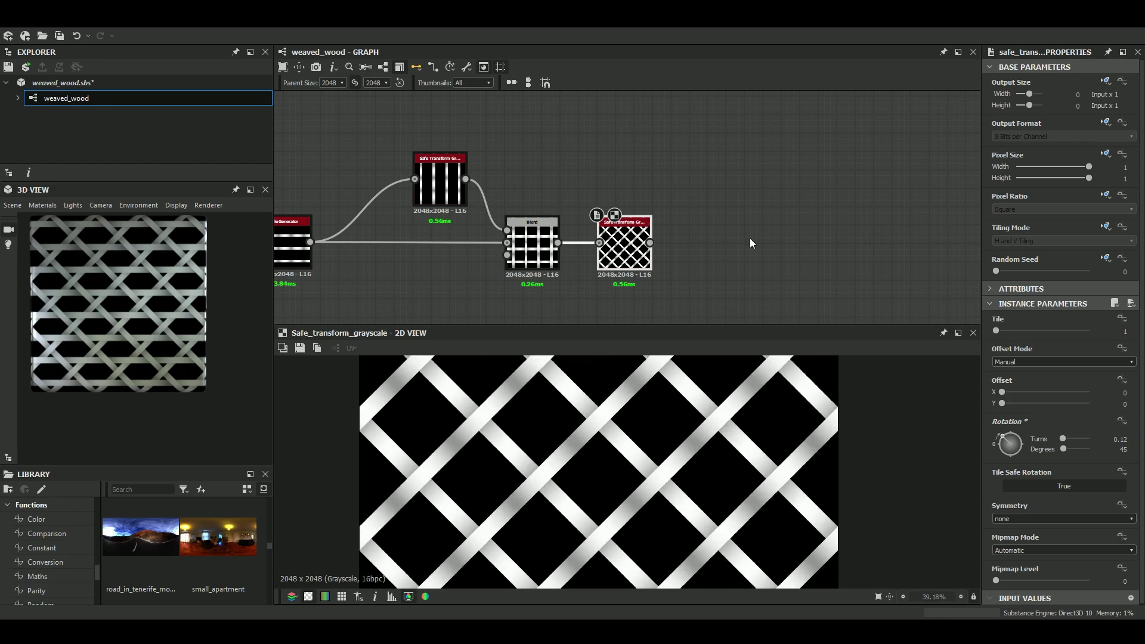
Compare the rotated diagonal lattice with the output of the rebuilt horizontal strips' Blend in the 2D view.
scroll(731, 156, "down", 5)
middle_click_drag(708, 238, 491, 242)
scroll(507, 222, "up", 3)
middle_click_drag(456, 167, 511, 182)
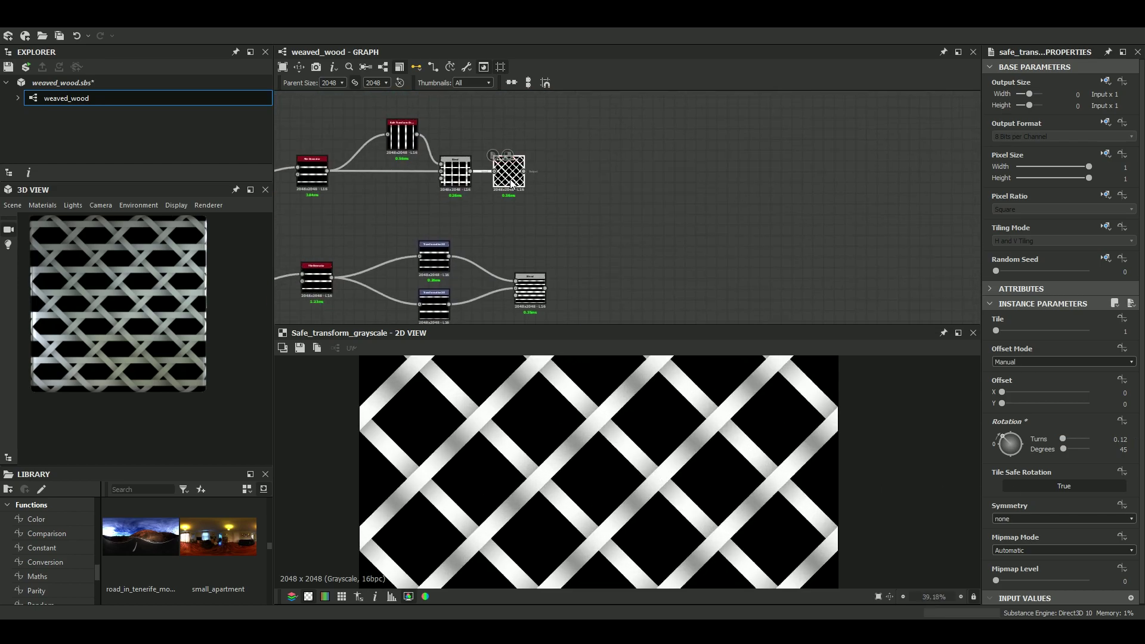
scroll(626, 501, "down", 3)
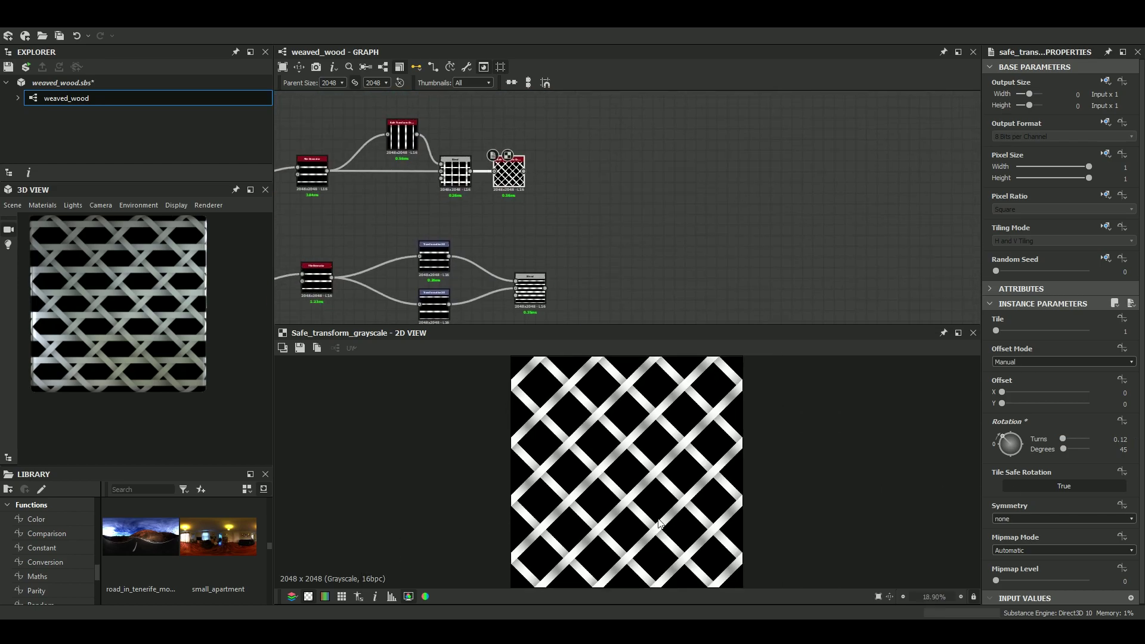
double_click(530, 288)
scroll(683, 502, "down", 2)
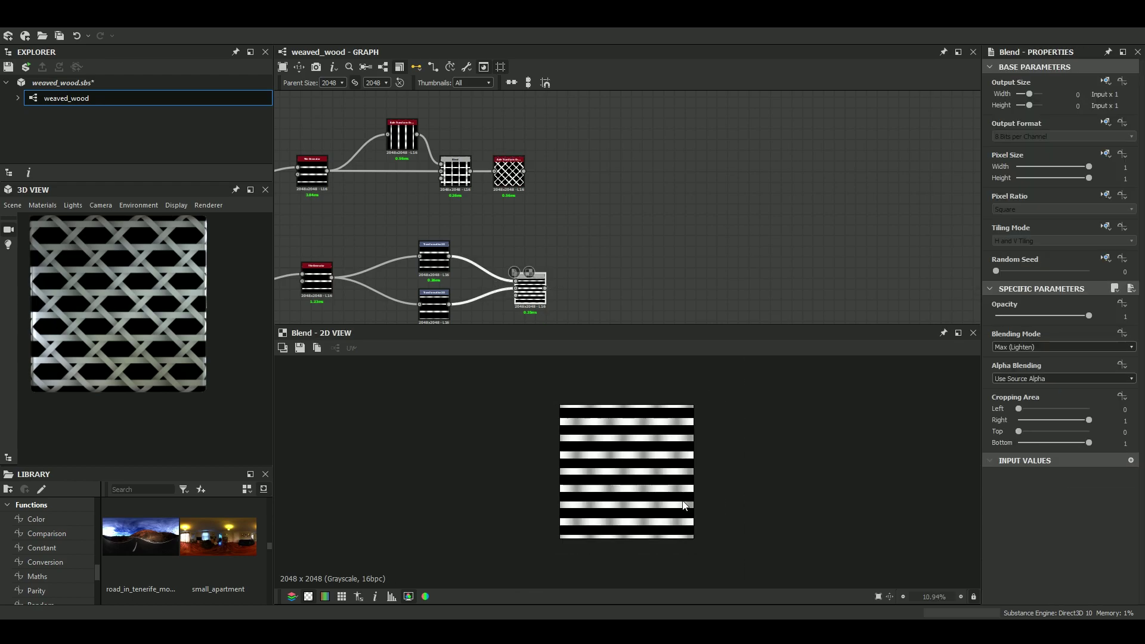
scroll(595, 475, "up", 3)
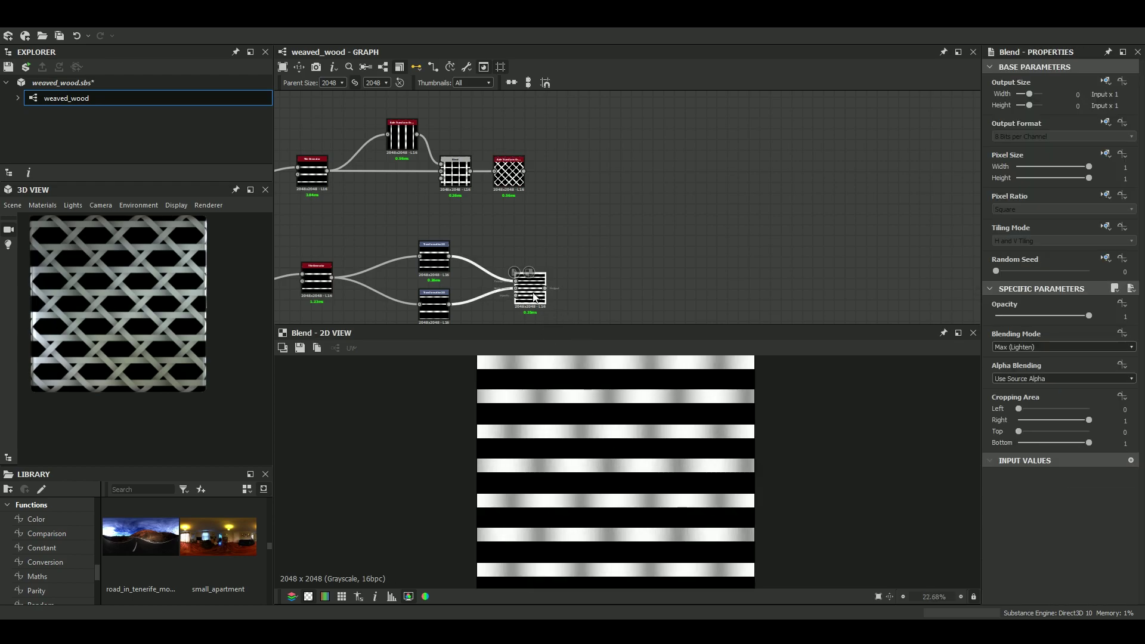
Add a Blend node combining the horizontal strips as background with the rotated diagonal lattice as foreground, using Max (Lighten) mode.
key("space")
left_click(633, 287)
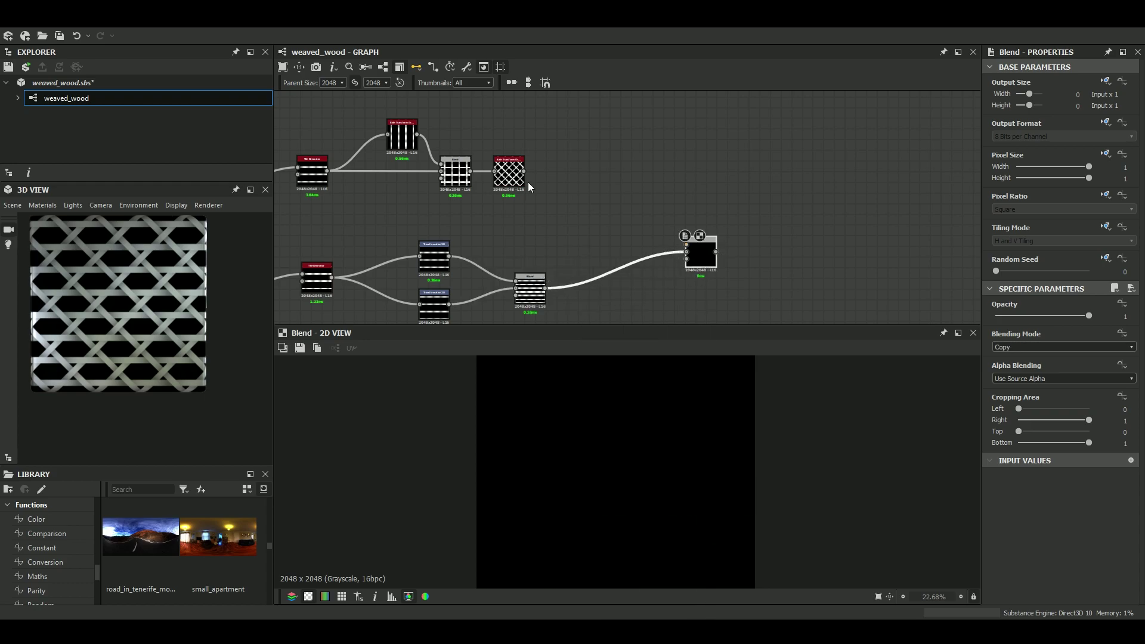
left_click_drag(522, 184, 686, 244)
left_click(1018, 347)
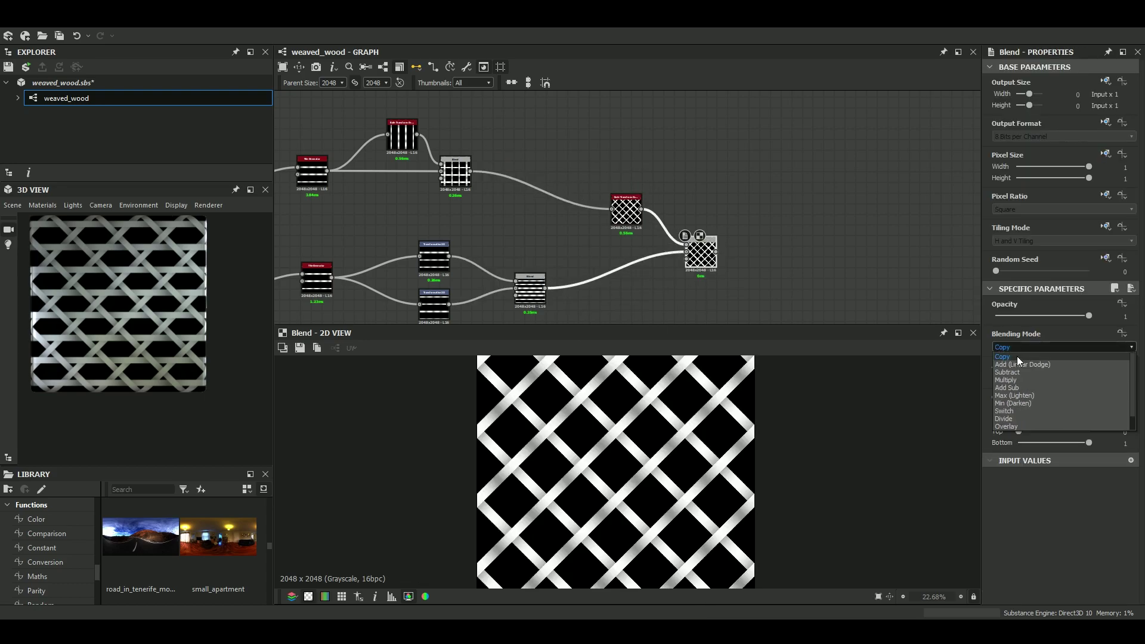
left_click(1014, 396)
Examine the combined weave in the 2D view and compare it with the original graph's final Blend.
scroll(659, 452, "up", 3)
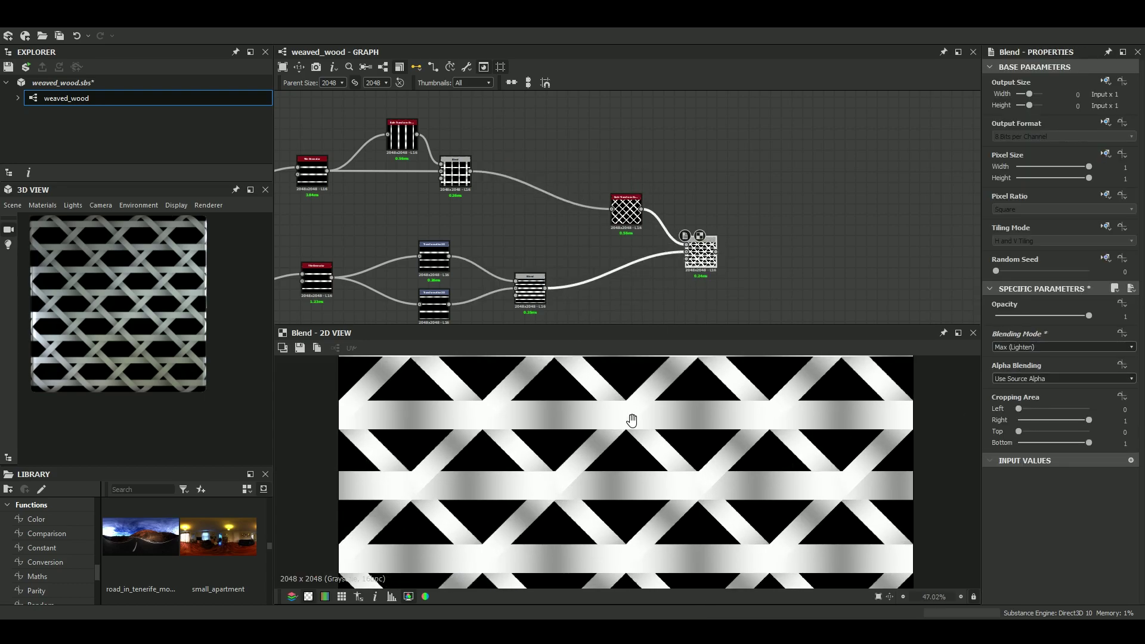
key("f")
scroll(645, 472, "up", 3)
scroll(657, 459, "down", 2)
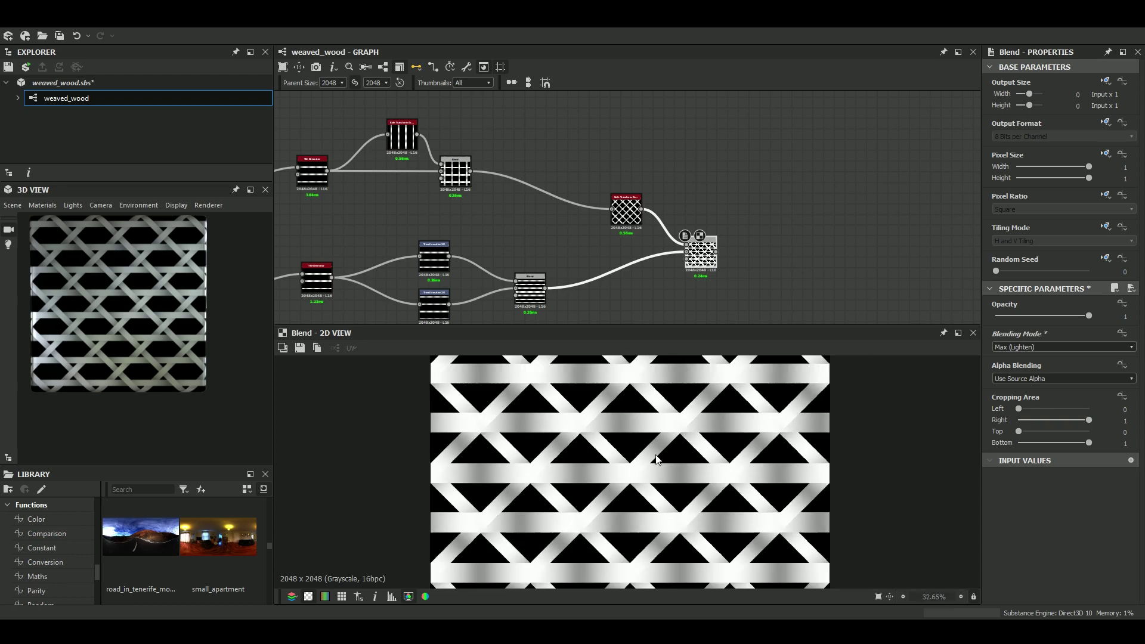
middle_click_drag(536, 166, 604, 238)
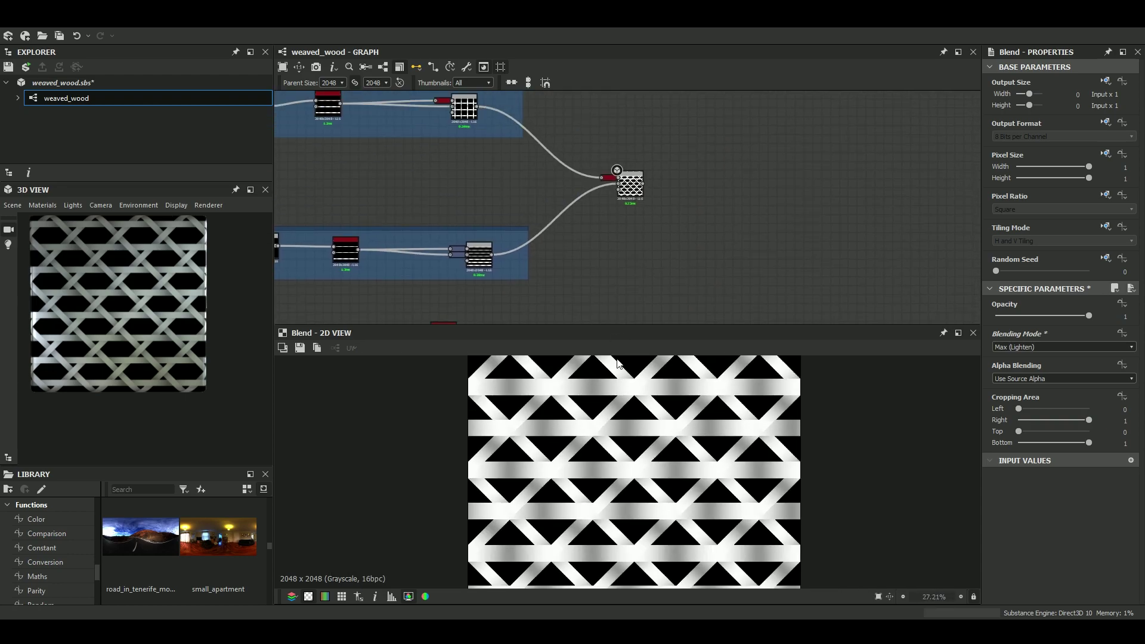
scroll(622, 204, "up", 4)
double_click(636, 168)
scroll(682, 457, "up", 4)
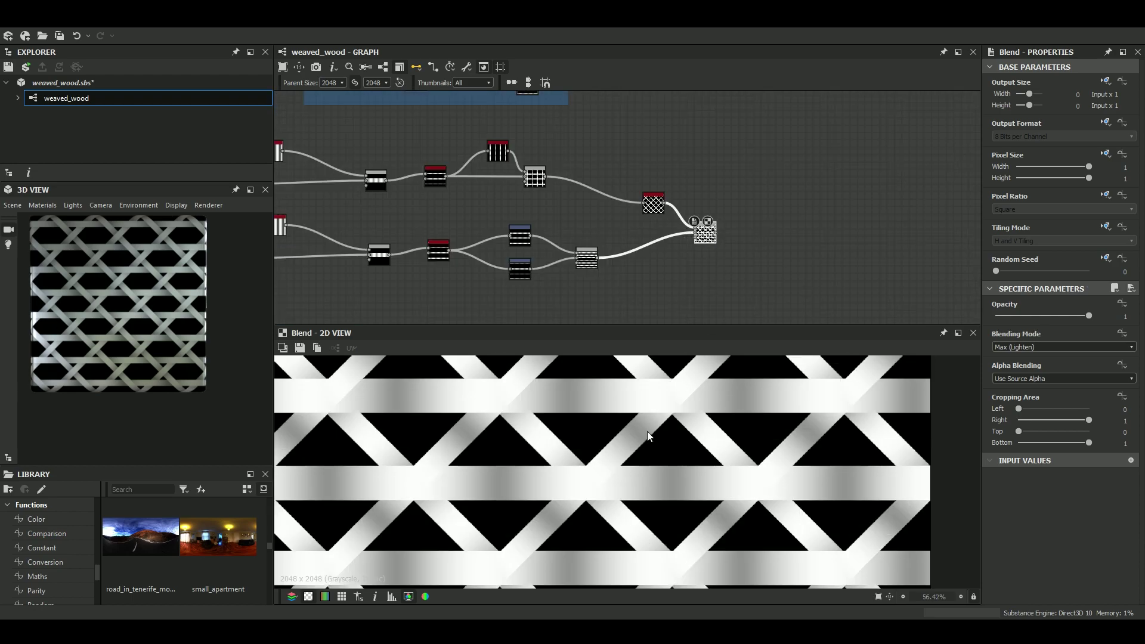
middle_click_drag(647, 432, 718, 441)
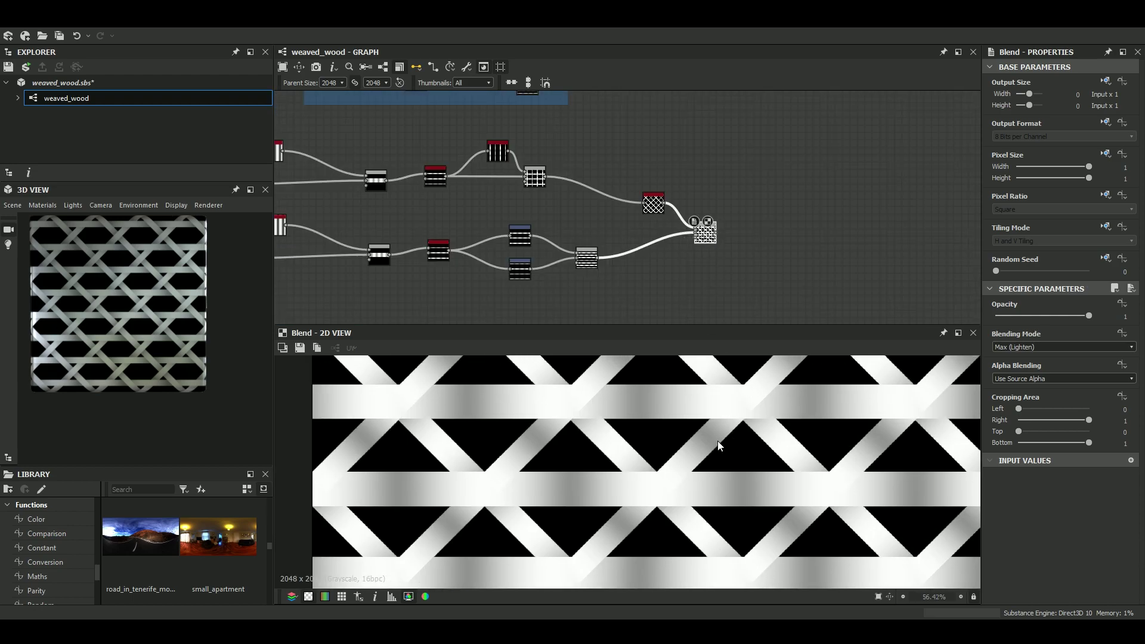
Check how the horizontal strips and diagonal lattice cross throughout the combined weave's 2D preview.
scroll(704, 438, "down", 3)
scroll(656, 489, "up", 2)
scroll(554, 484, "down", 1)
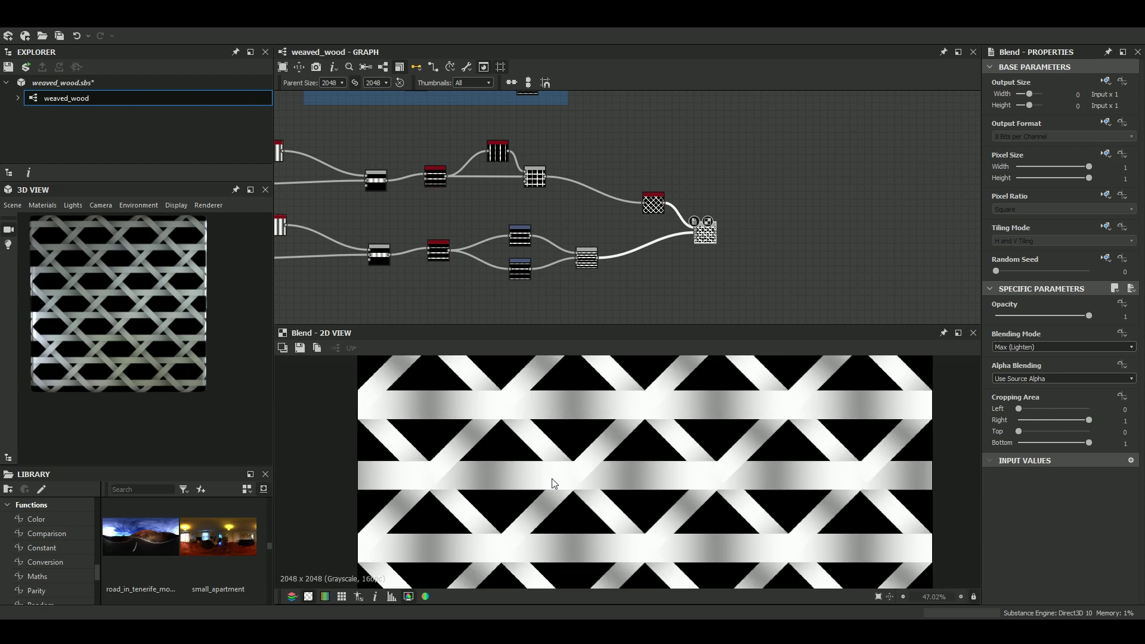
middle_click_drag(576, 415, 653, 491)
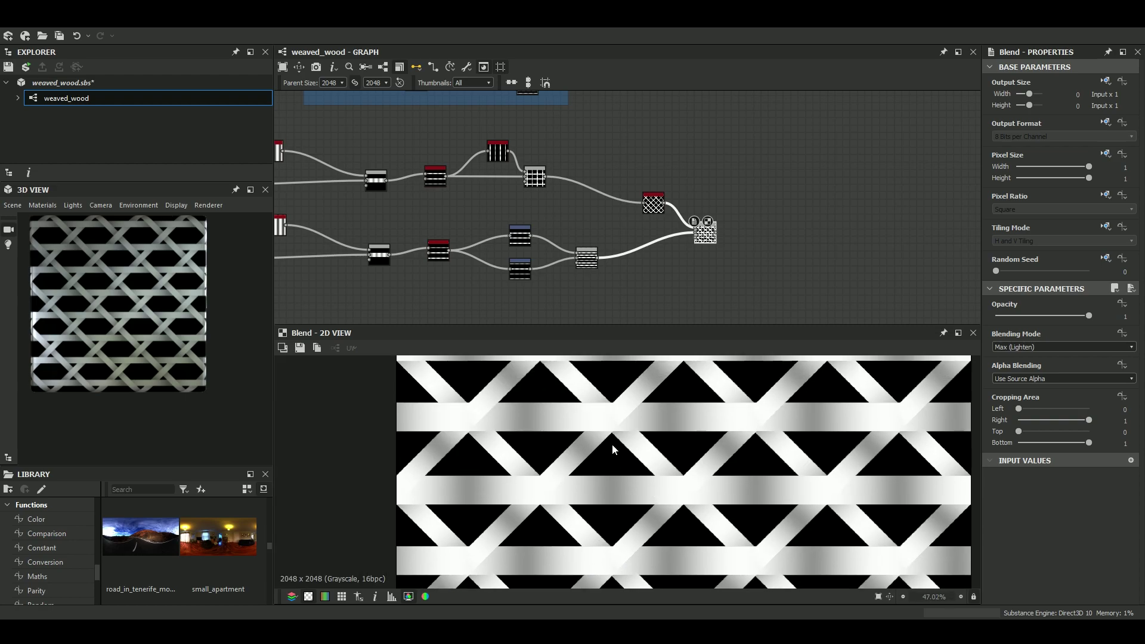
scroll(612, 445, "down", 1)
scroll(539, 245, "up", 2)
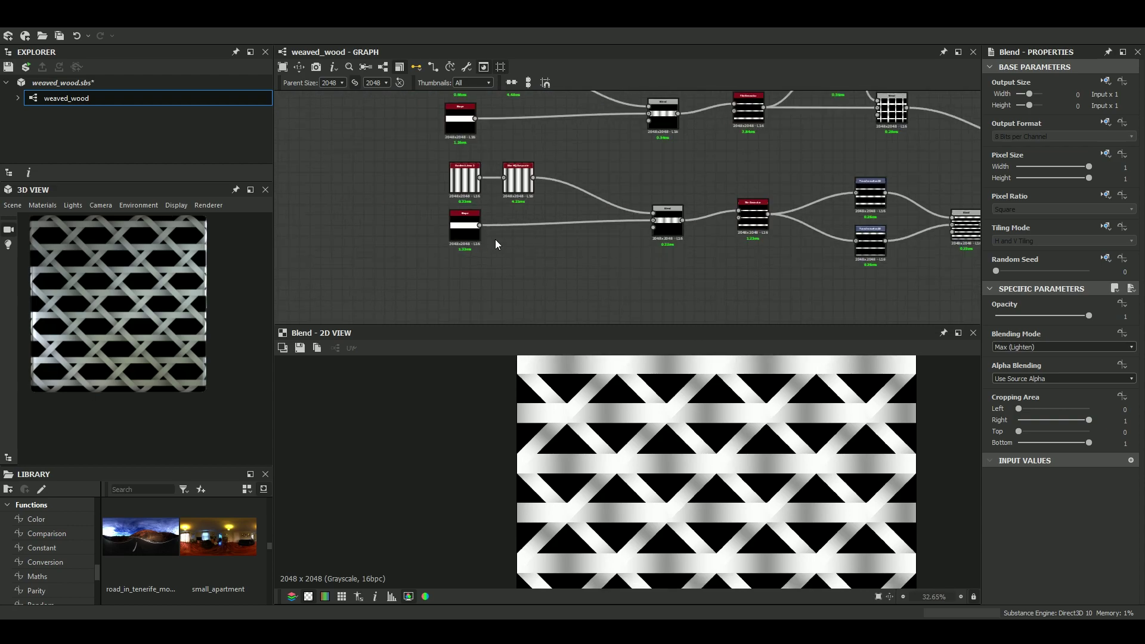
Move the whole node chain of the rebuilt horizontal strips further below the diagonal lattice's branch.
middle_click_drag(485, 243, 511, 275)
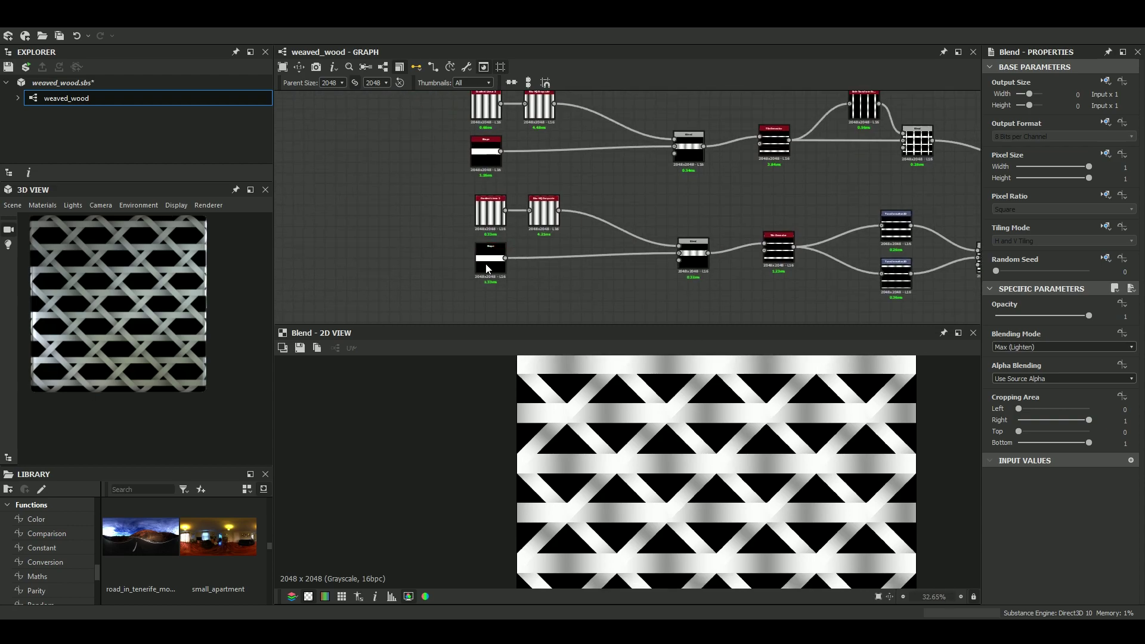
scroll(604, 258, "down", 3)
middle_click_drag(603, 257, 523, 238)
scroll(453, 239, "up", 3)
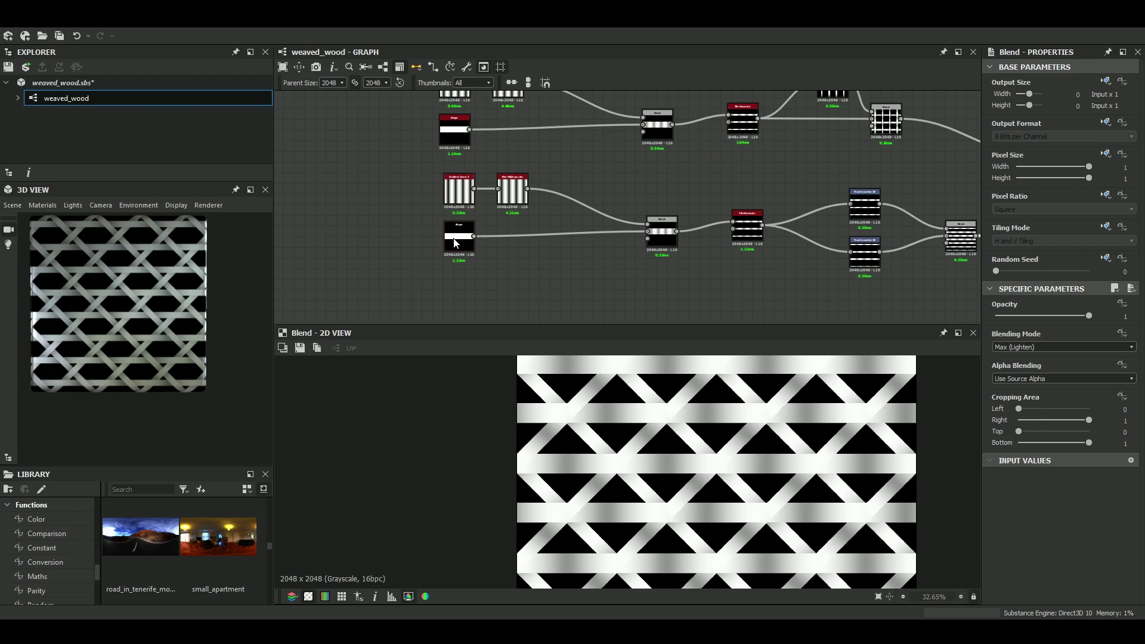
scroll(797, 277, "down", 2)
left_click_drag(875, 258, 420, 156)
left_click_drag(494, 170, 485, 266)
middle_click_drag(656, 206, 564, 106)
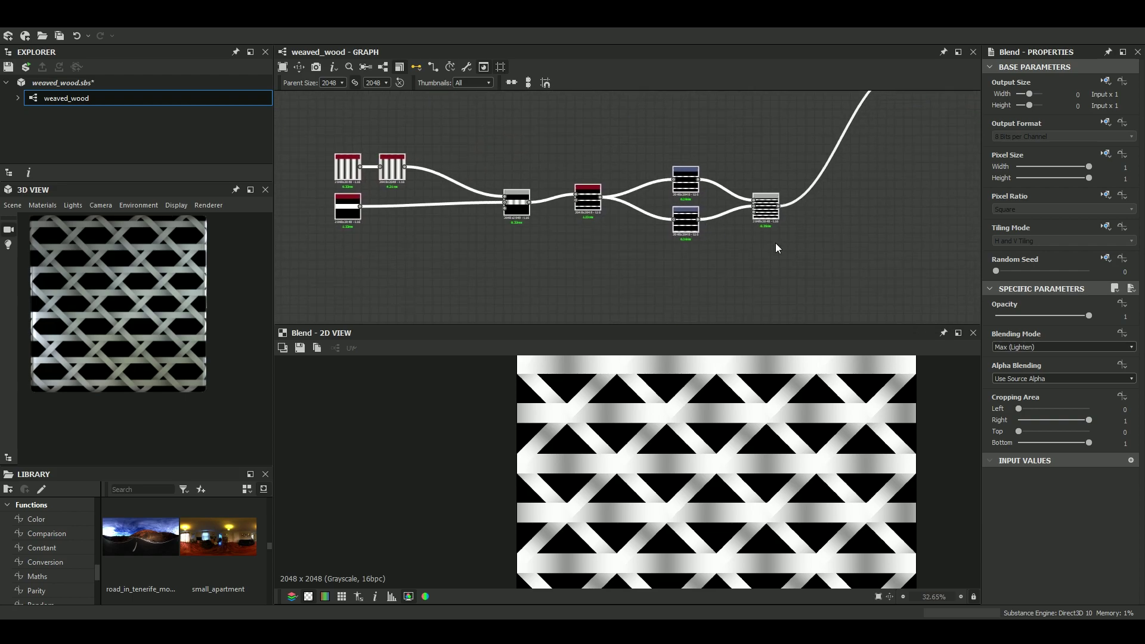
Enclose the rebuilt horizontal strips' nodes in a frame titled "Horizontal lines".
right_click(765, 210)
left_click(782, 278)
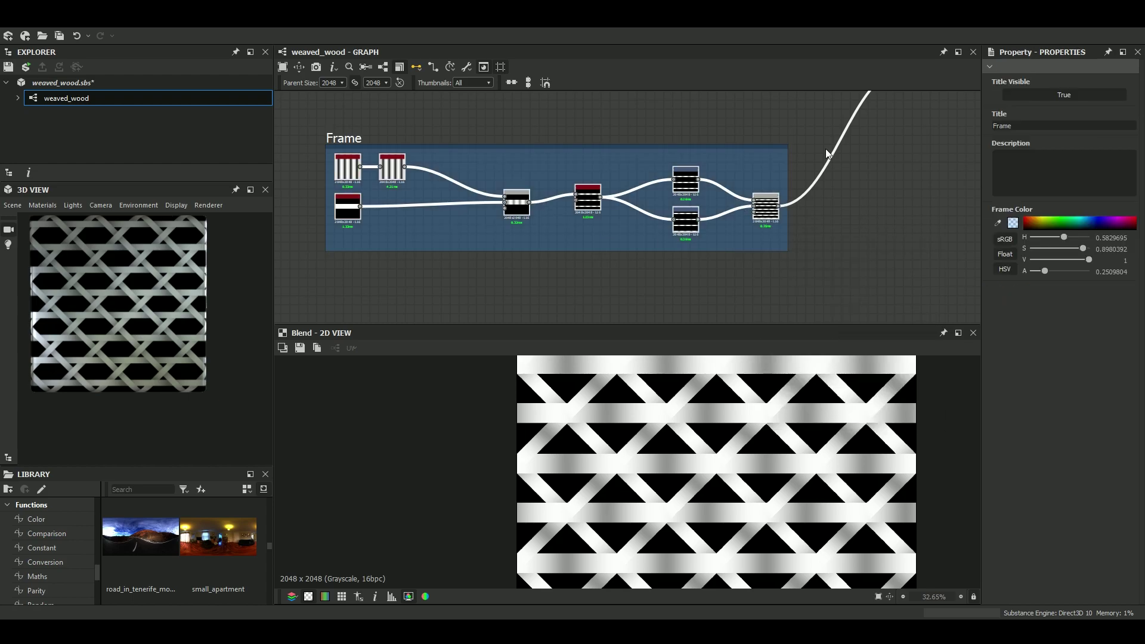
type("Horizontal lines")
key("Return")
Enclose the grid nodes of the diagonal branch, up to their Blend, in a frame titled "Diagonal lines".
middle_click_drag(465, 194, 465, 363)
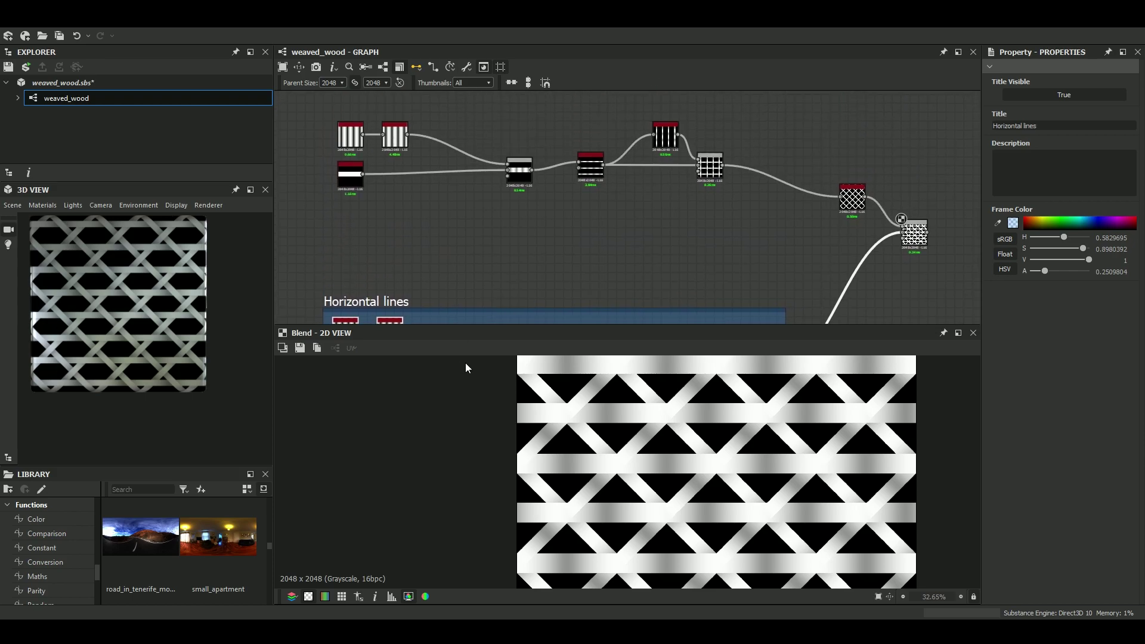
scroll(425, 202, "down", 2)
left_click_drag(345, 124, 567, 211)
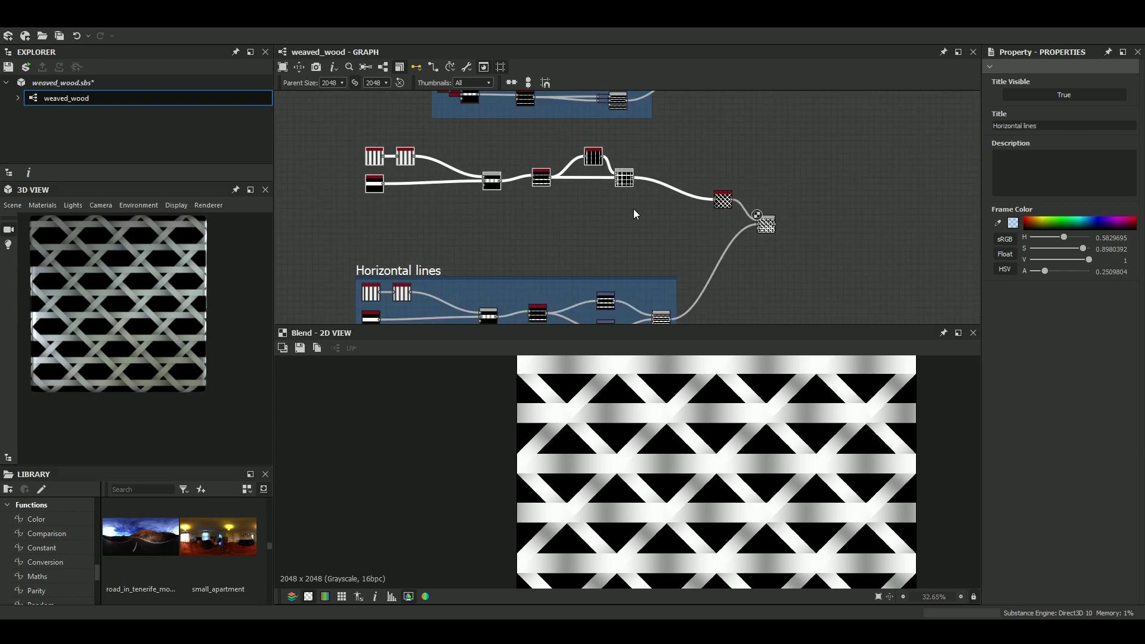
right_click(618, 177)
left_click(656, 242)
type("Diagonazl")
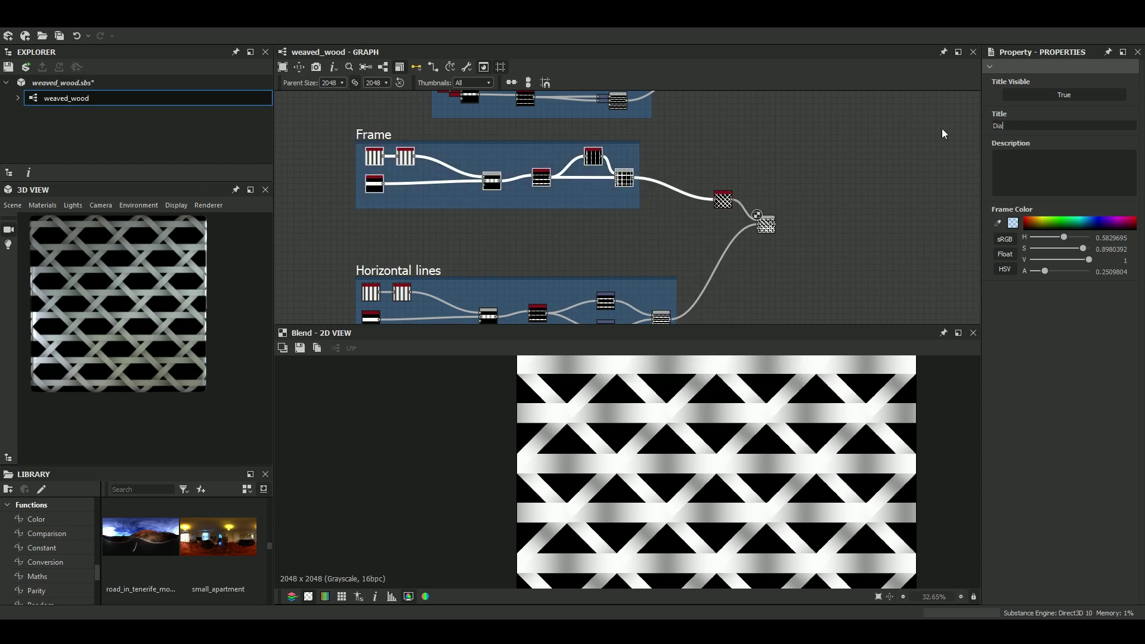
key("BackSpace")
type("l lines")
key("Return")
Move the original weave's nodes, including the Horizontals frame, well away from the rebuilt graph.
middle_click_drag(587, 102, 604, 228)
left_click_drag(485, 201, 764, 292)
left_click_drag(747, 239, 574, 94)
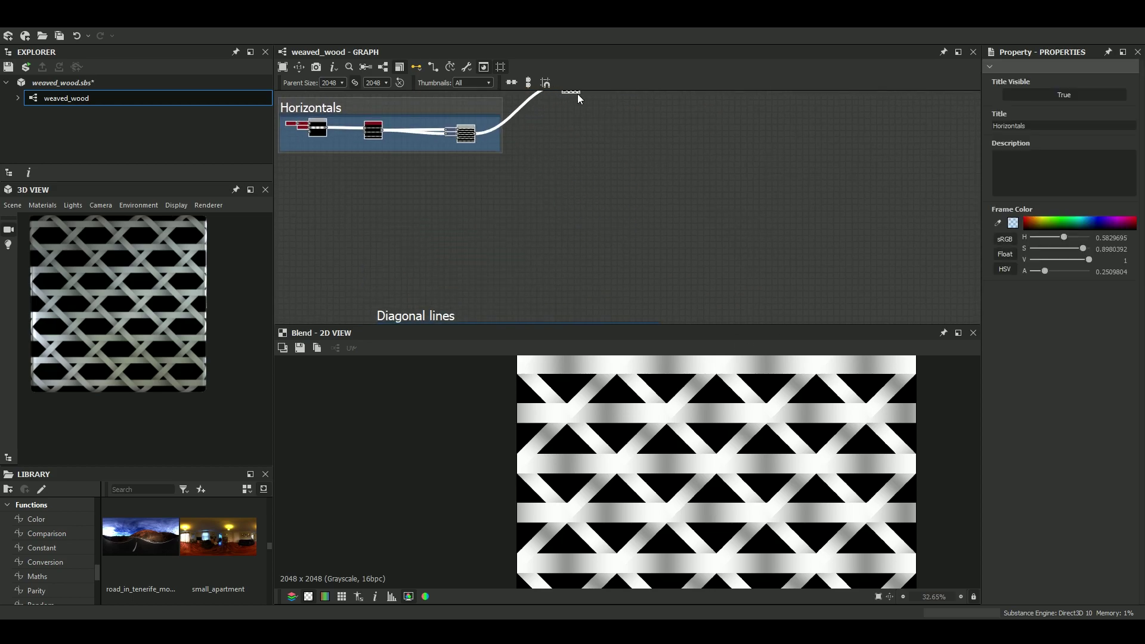
middle_click_drag(611, 258, 642, 70)
Reposition the Diagonal lines and Horizontal lines frames, with their Safe Transform and final Blend, beside the material output nodes.
left_click_drag(331, 106, 737, 306)
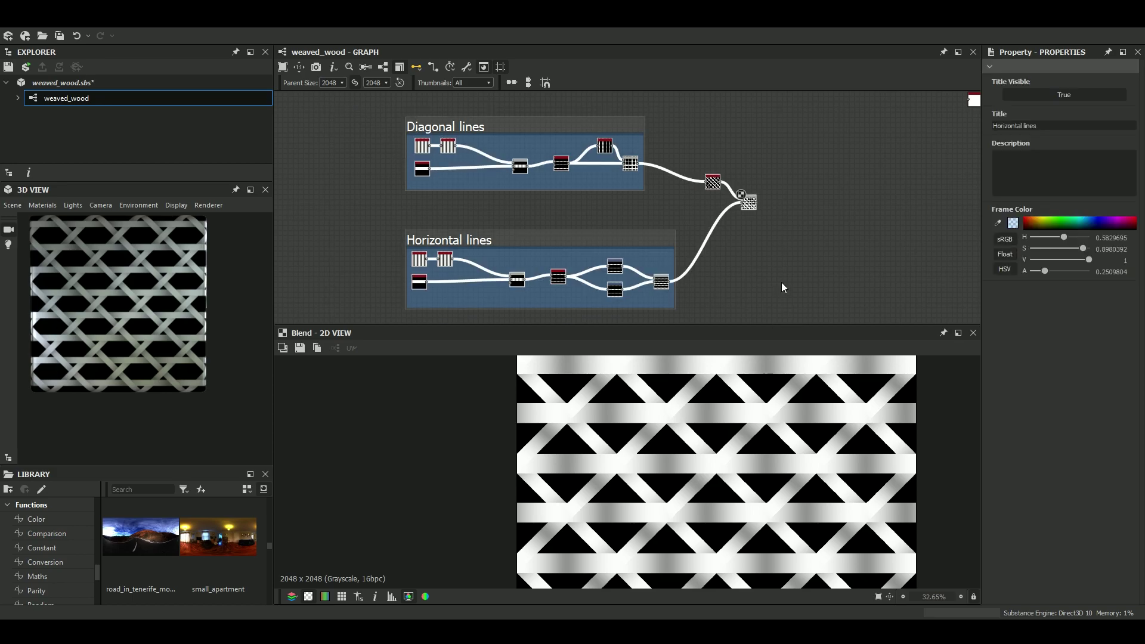
scroll(676, 209, "down", 3)
left_click_drag(675, 209, 639, 224)
left_click_drag(522, 148, 288, 187)
left_click(492, 192)
middle_click_drag(492, 192, 431, 142)
left_click_drag(451, 154, 708, 293)
left_click_drag(700, 230, 699, 197)
scroll(713, 239, "up", 1)
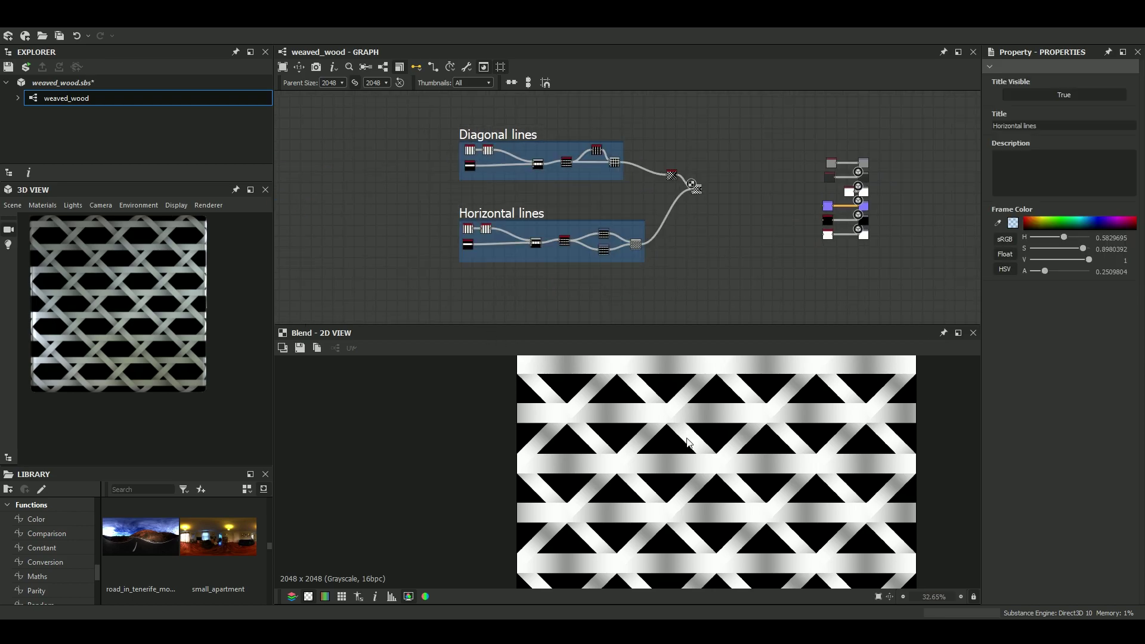
Connect the final weave Blend to the Normal node's input and display the normal map in the 2D view.
scroll(793, 258, "up", 5)
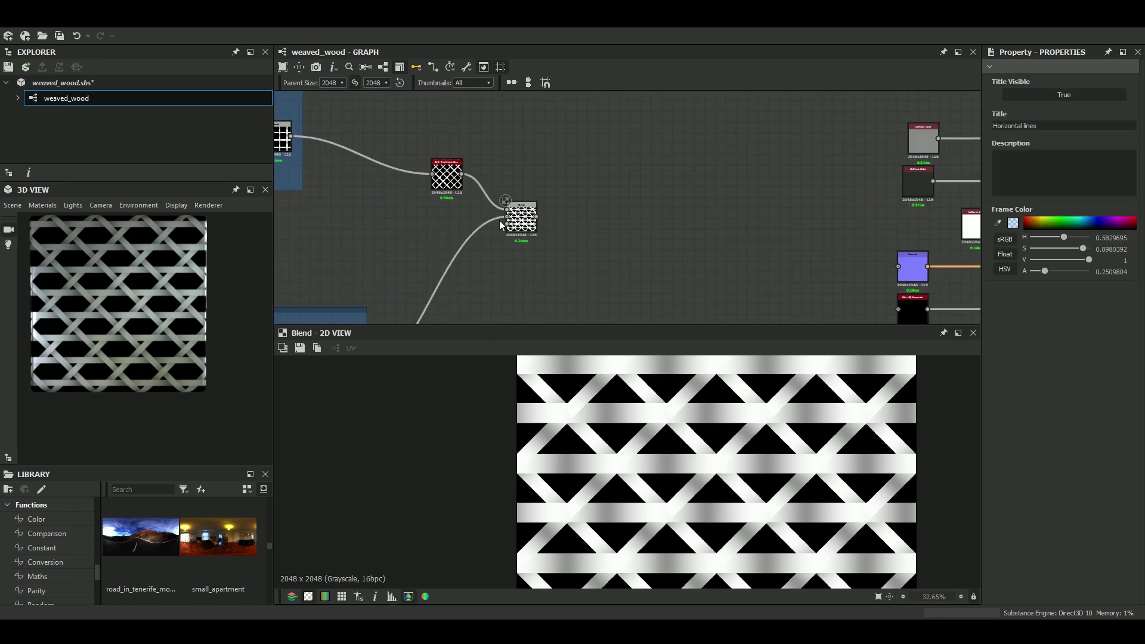
left_click(534, 232)
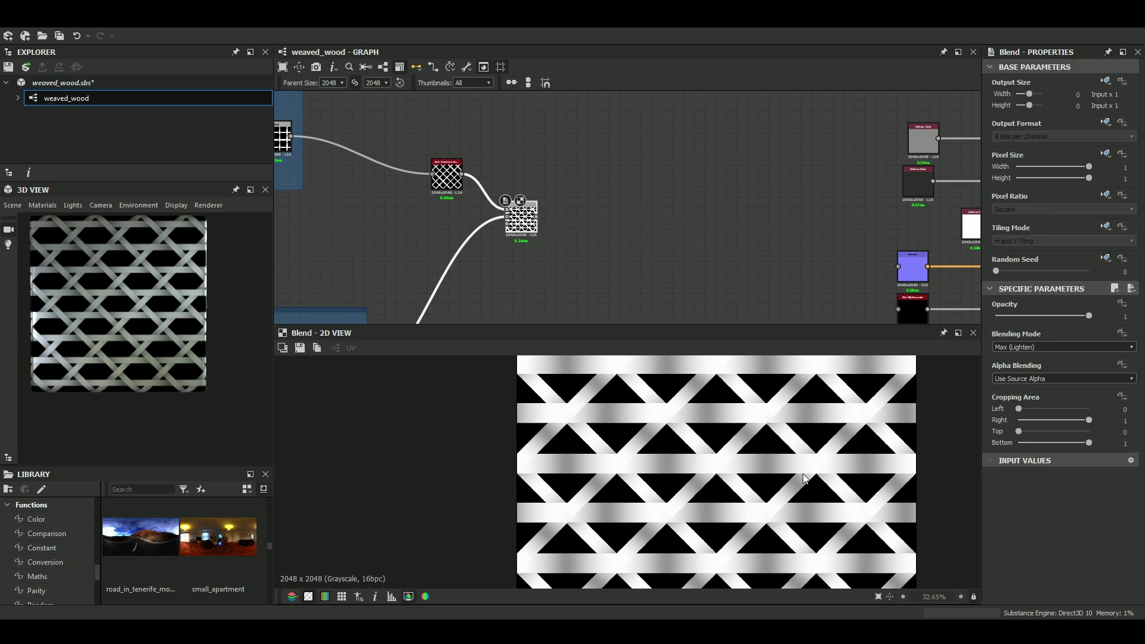
middle_click_drag(683, 181, 390, 167)
scroll(567, 178, "down", 2)
middle_click_drag(567, 178, 637, 170)
scroll(481, 196, "up", 2)
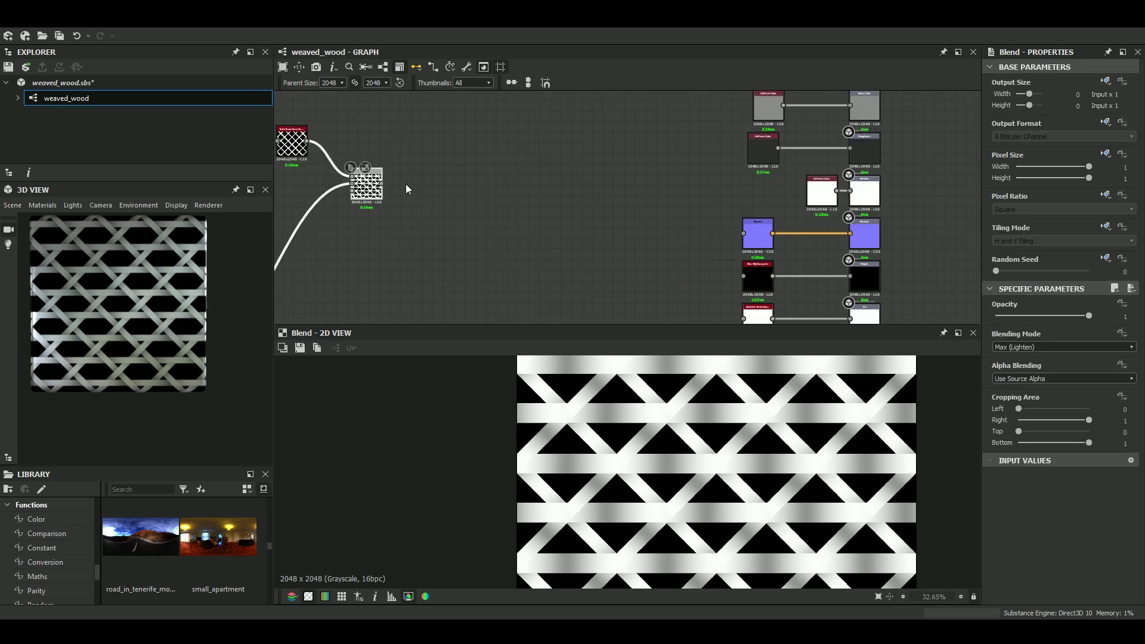
left_click_drag(383, 185, 744, 234)
scroll(760, 236, "up", 5)
double_click(767, 248)
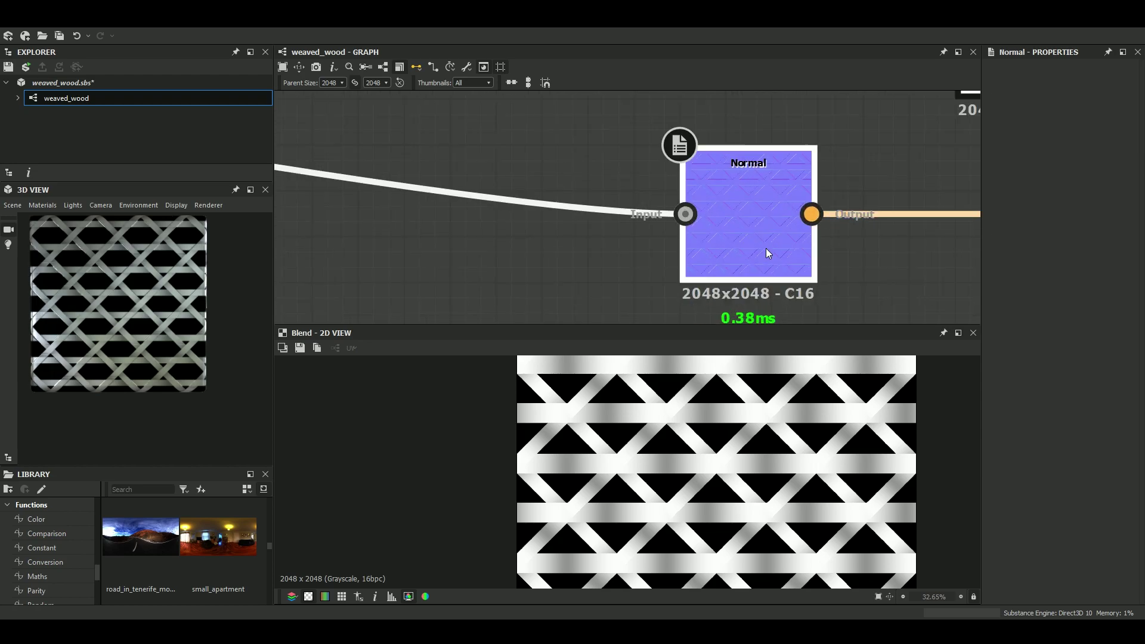
scroll(766, 248, "down", 5)
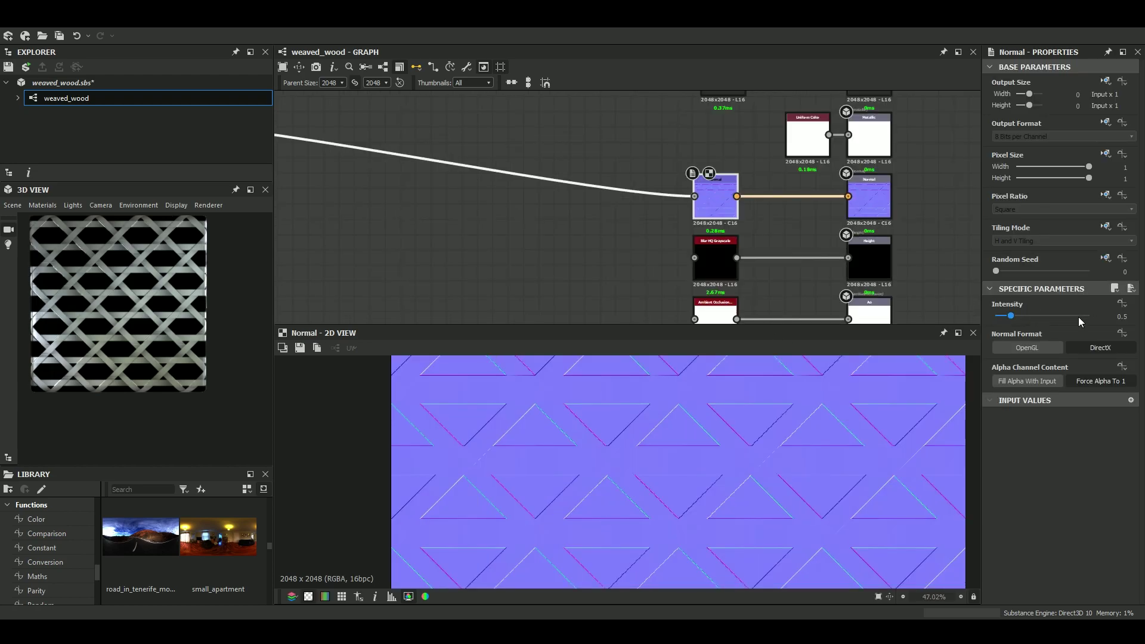
double_click(1119, 317)
Connect the final weave Blend to the Blur HQ Grayscale node that feeds the Height output.
scroll(463, 192, "down", 5)
middle_click_drag(463, 192, 608, 203)
scroll(713, 215, "up", 7)
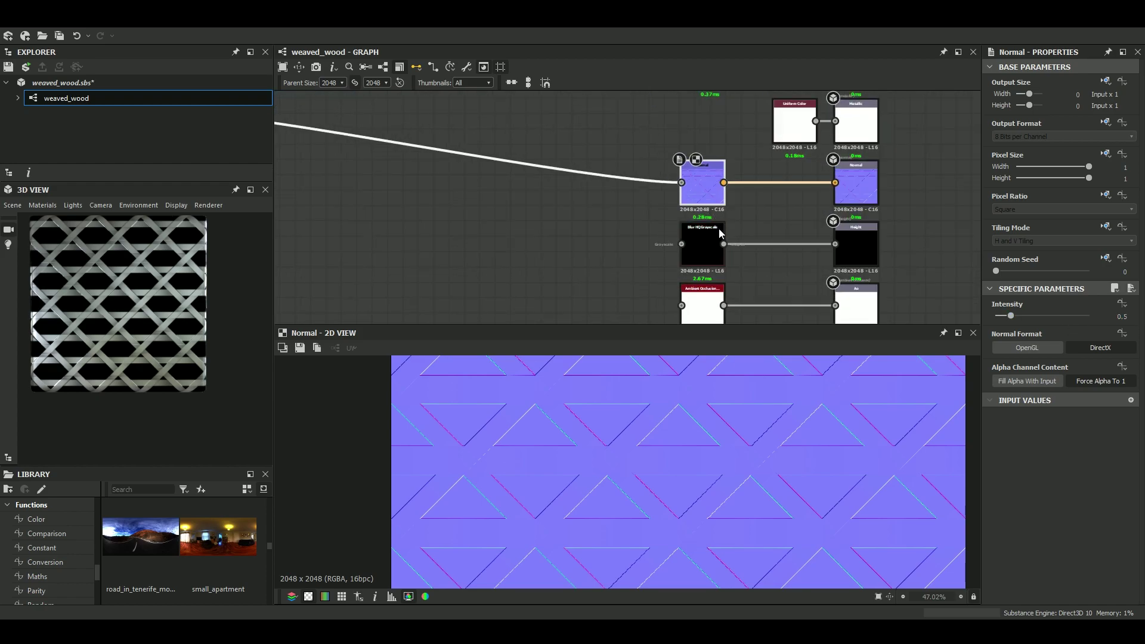
middle_click_drag(749, 242, 625, 222)
scroll(794, 221, "up", 3)
middle_click_drag(456, 228, 741, 241)
scroll(741, 241, "down", 1)
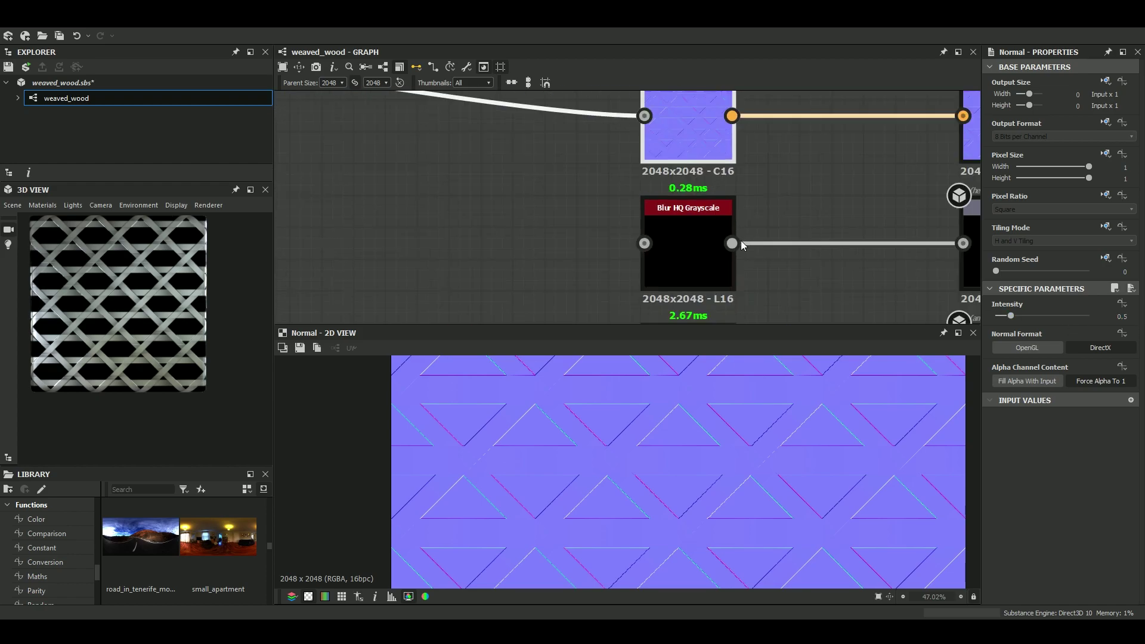
scroll(686, 250, "down", 1)
left_click(686, 251)
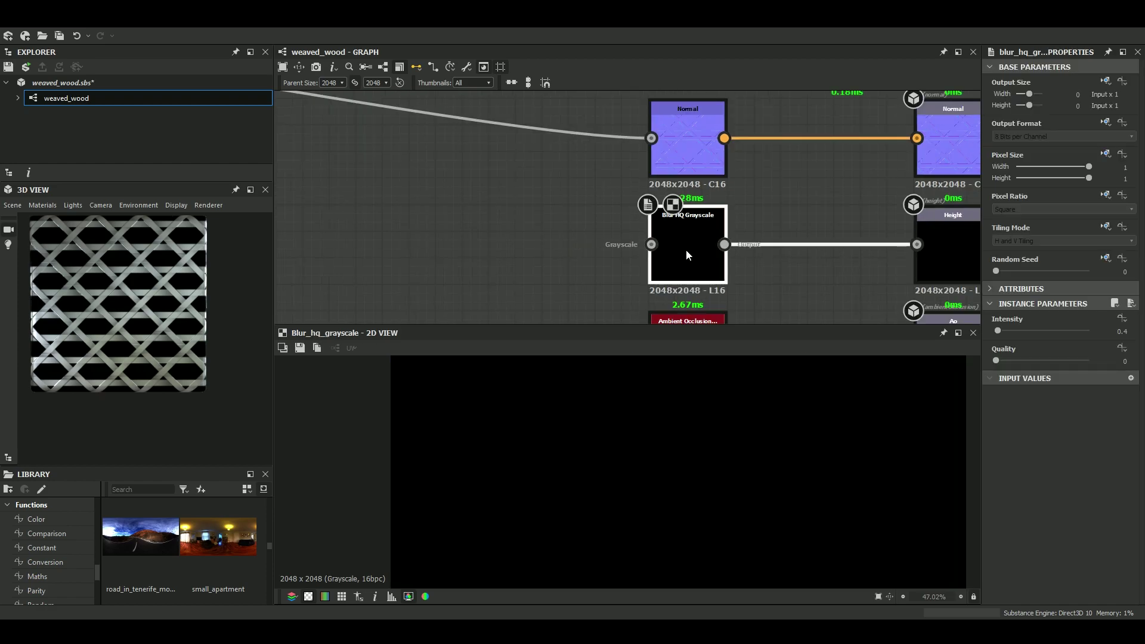
scroll(686, 251, "down", 6)
scroll(428, 193, "up", 4)
left_click_drag(439, 170, 754, 254)
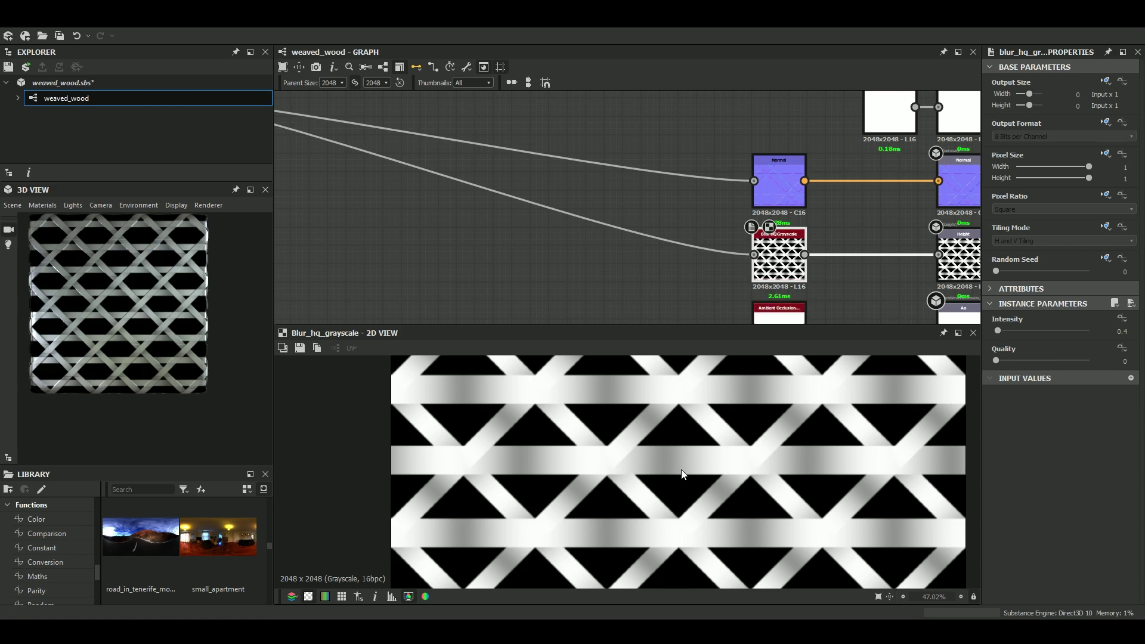
left_click_drag(84, 406, 129, 318)
Connect the final weave Blend to the Height input of the Ambient Occlusion node and display that node in the 2D view.
scroll(620, 217, "down", 4)
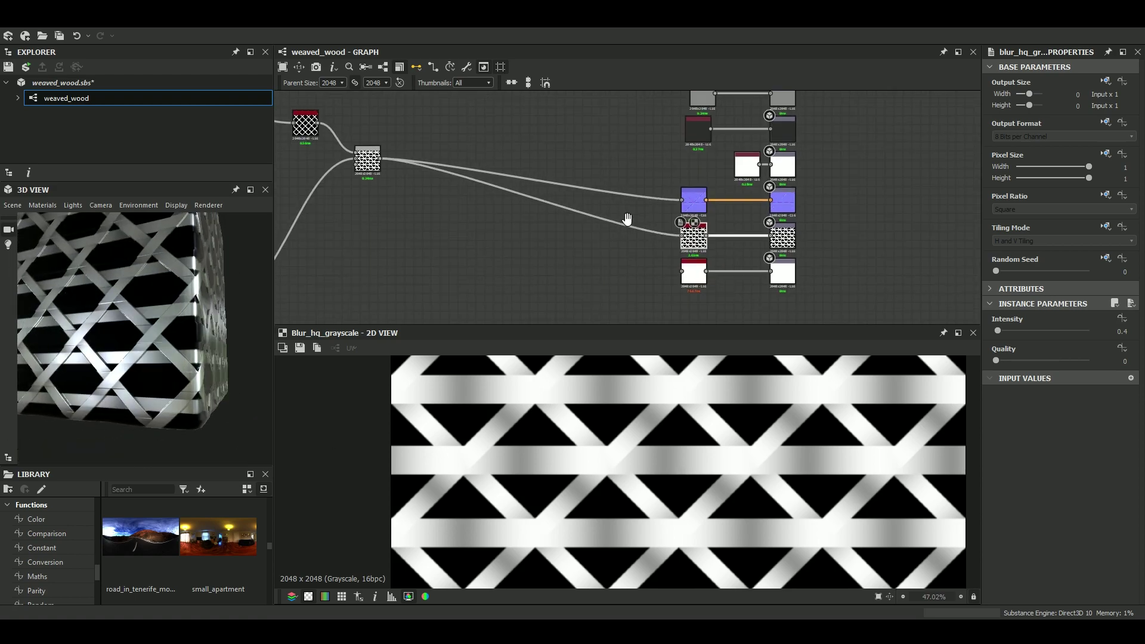
scroll(694, 269, "up", 5)
scroll(664, 280, "up", 2)
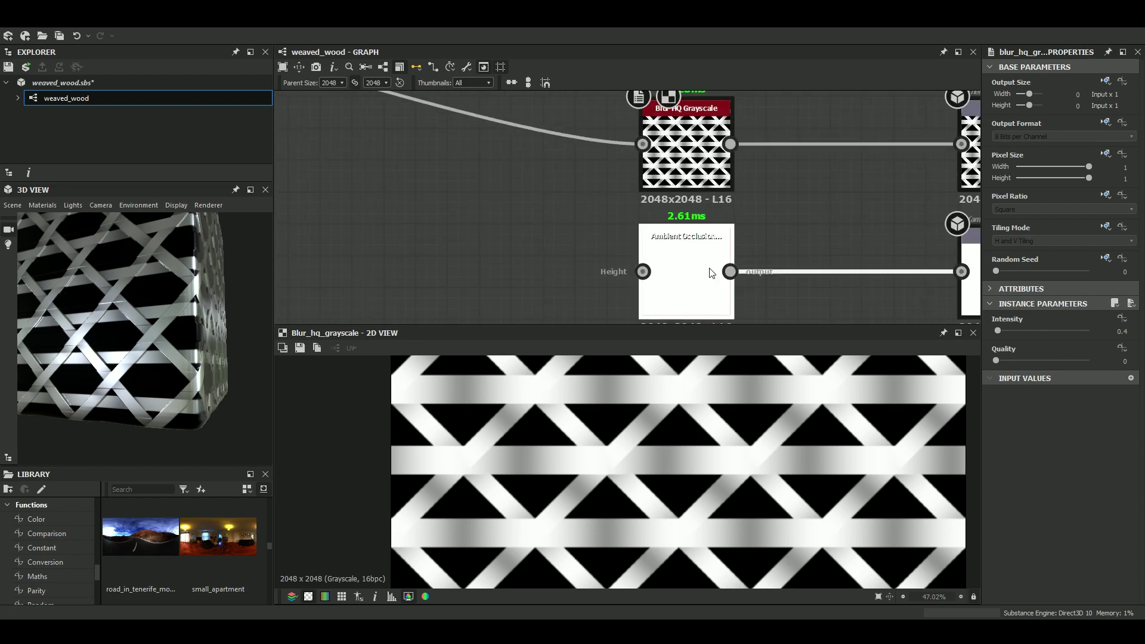
double_click(686, 280)
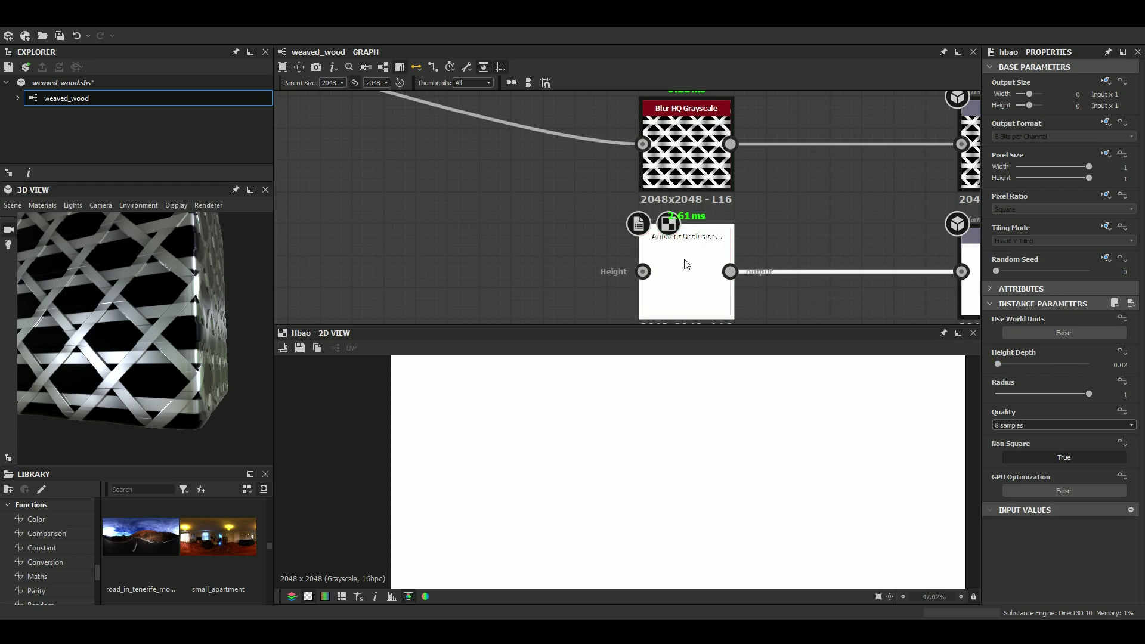
left_click(643, 271)
scroll(475, 231, "down", 5)
middle_click_drag(466, 228, 813, 305)
left_click(453, 165)
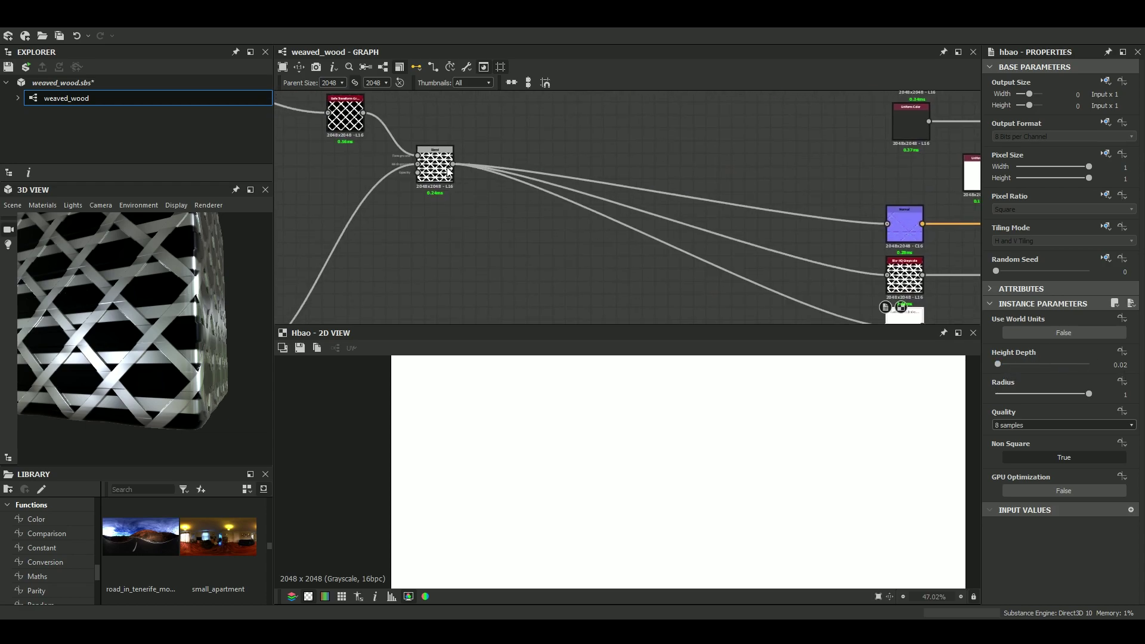
middle_click_drag(634, 228, 437, 155)
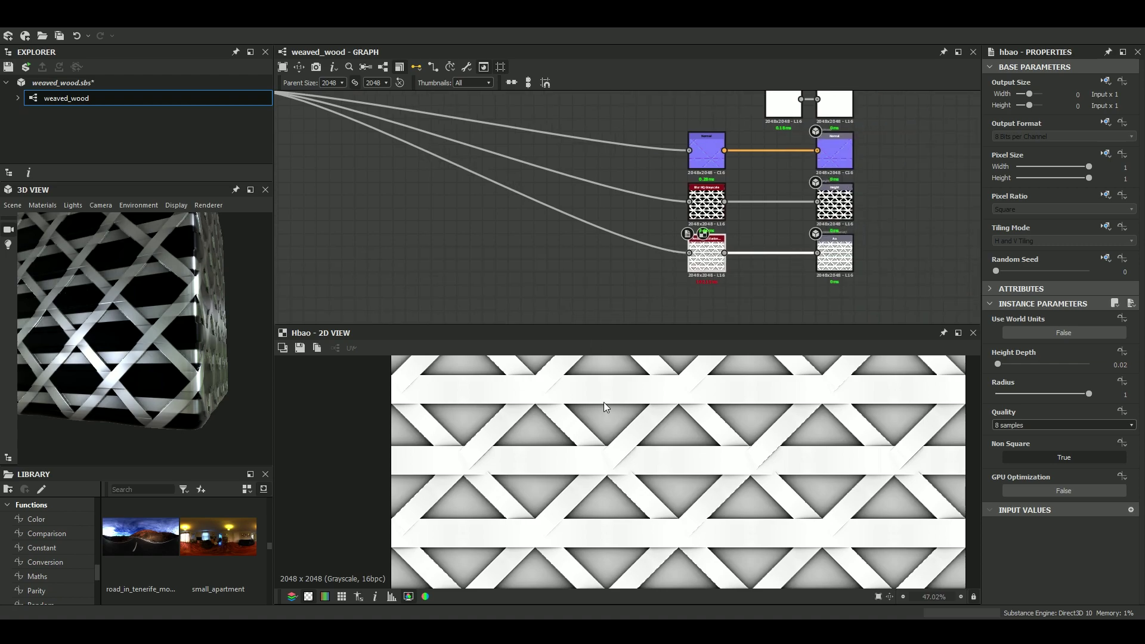
Display the graph's updated outputs in the 3D view and examine the woven surface in the enlarged, undocked viewer.
right_click(914, 205)
left_click(978, 268)
left_click_drag(154, 258, 158, 303)
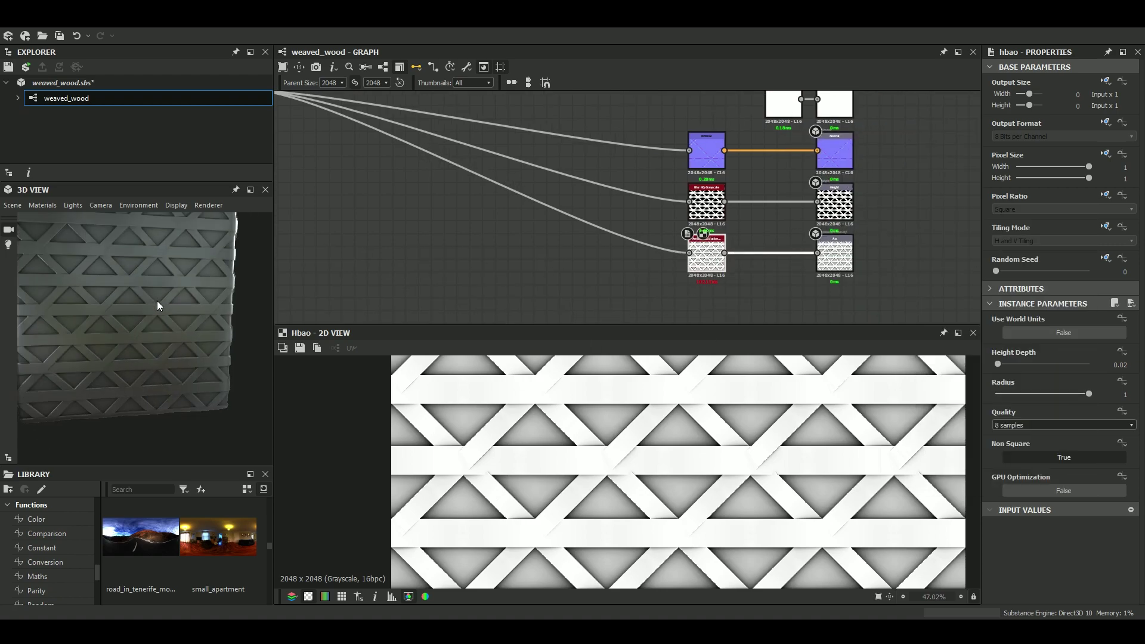
left_click(250, 190)
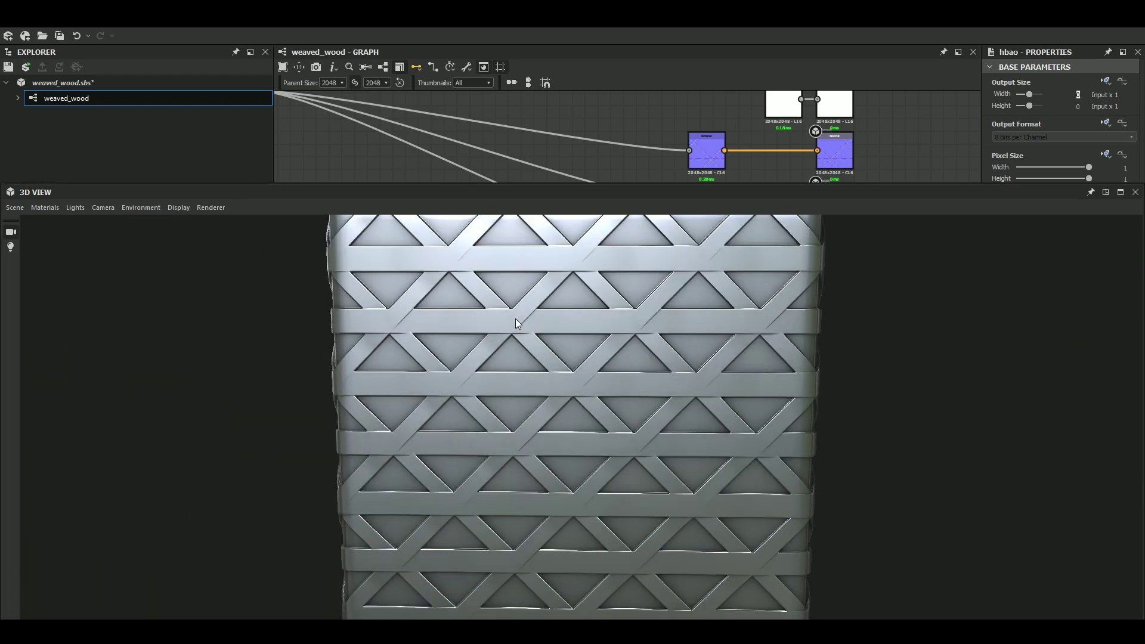
scroll(583, 368, "up", 3)
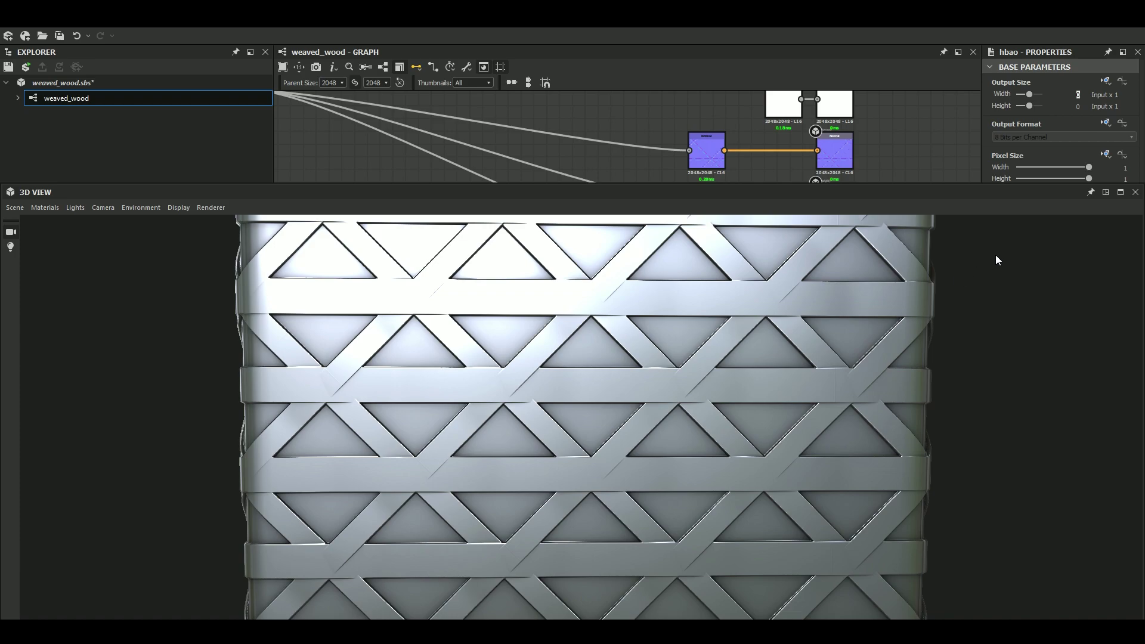
left_click(1103, 193)
Display the final weave Blend node in the 2D view.
scroll(578, 175, "down", 5)
middle_click_drag(570, 174, 698, 223)
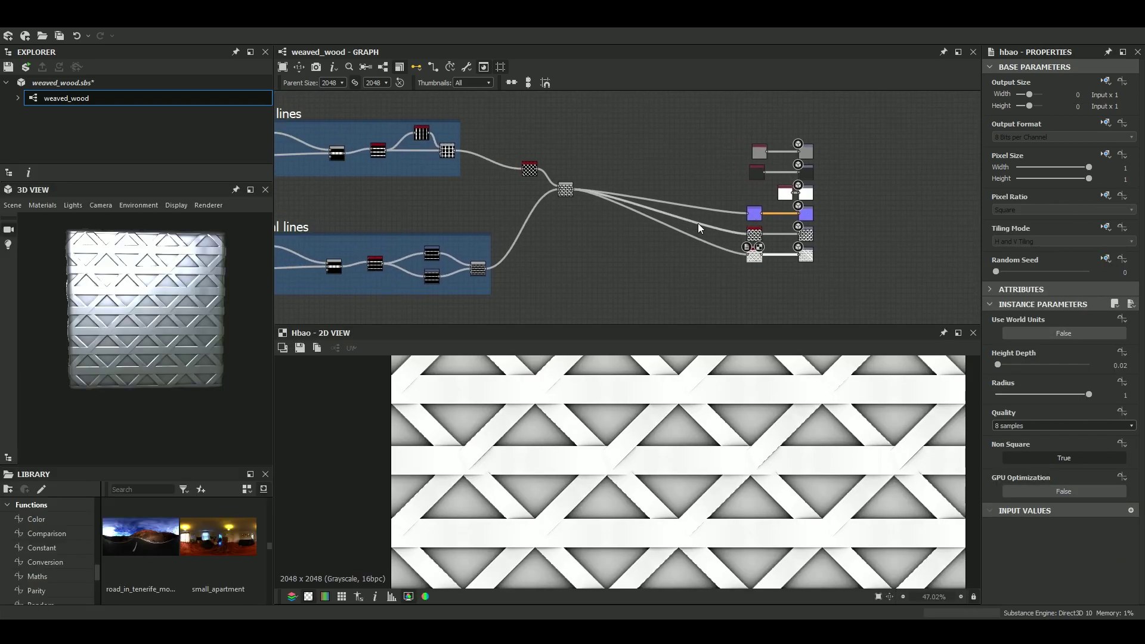
left_click(438, 221)
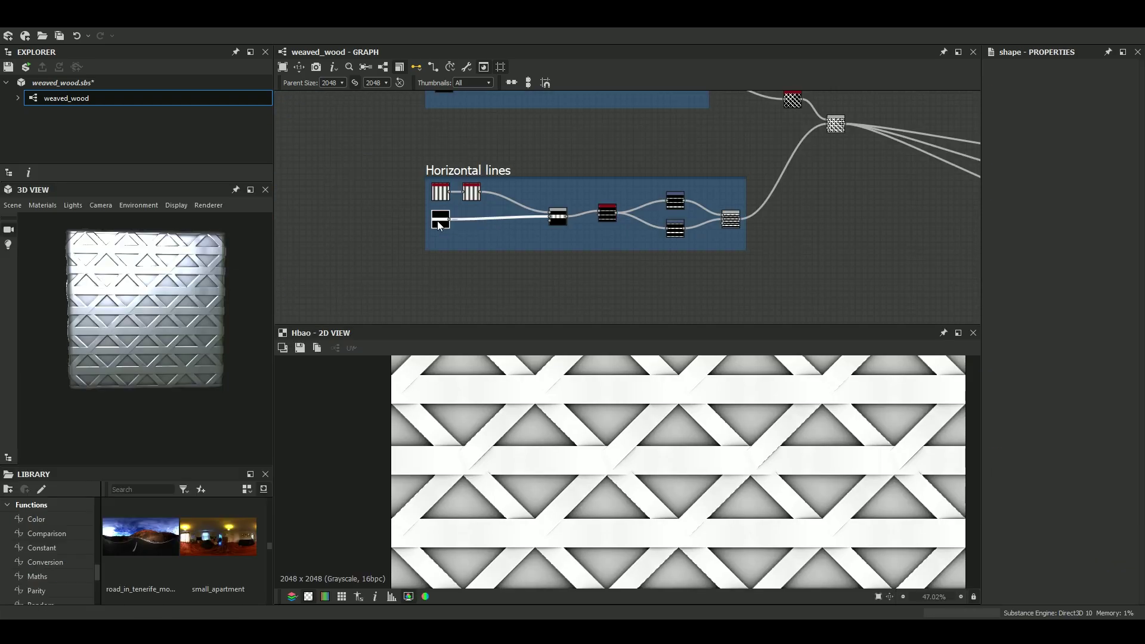
double_click(440, 221)
double_click(843, 130)
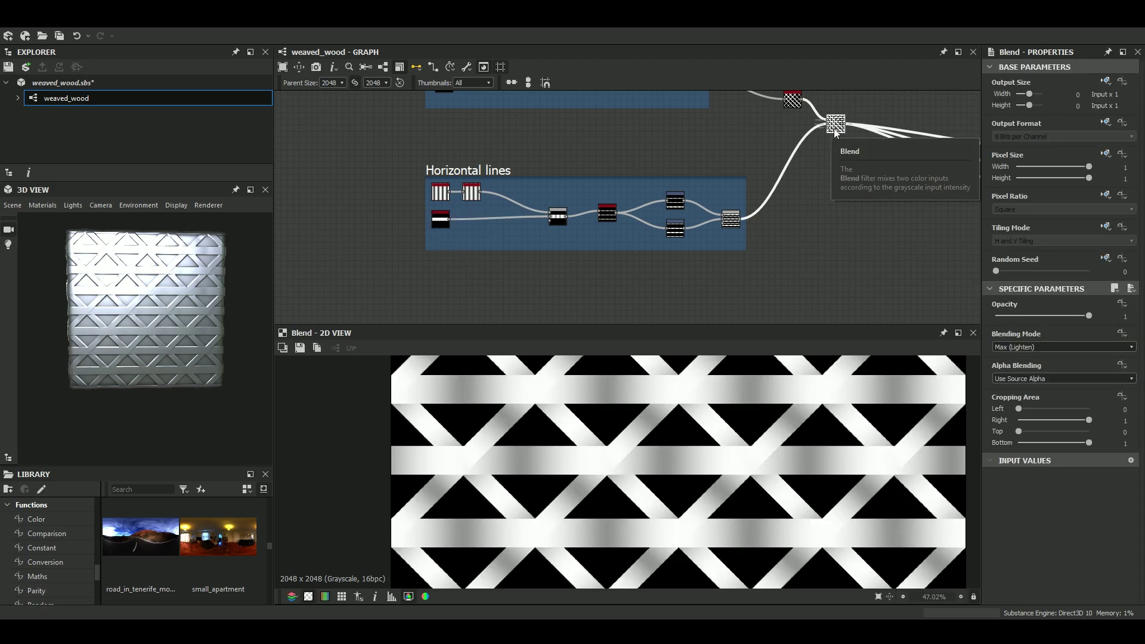
Set the Size Y of the Shape node in the Horizontal lines frame to 0.14.
left_click(440, 221)
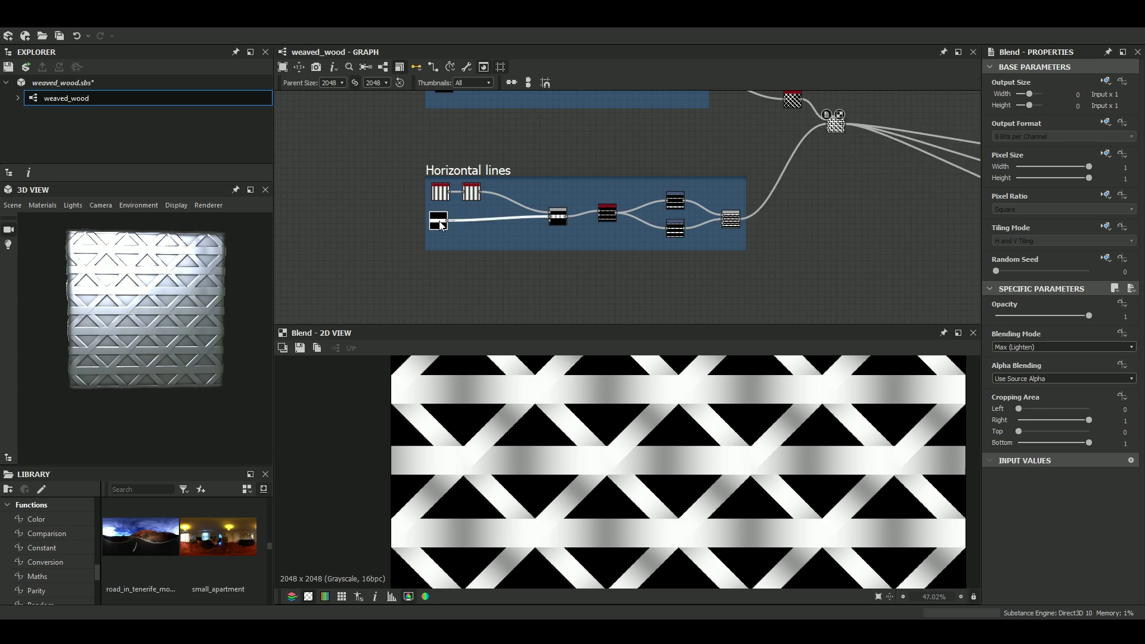
left_click(439, 225)
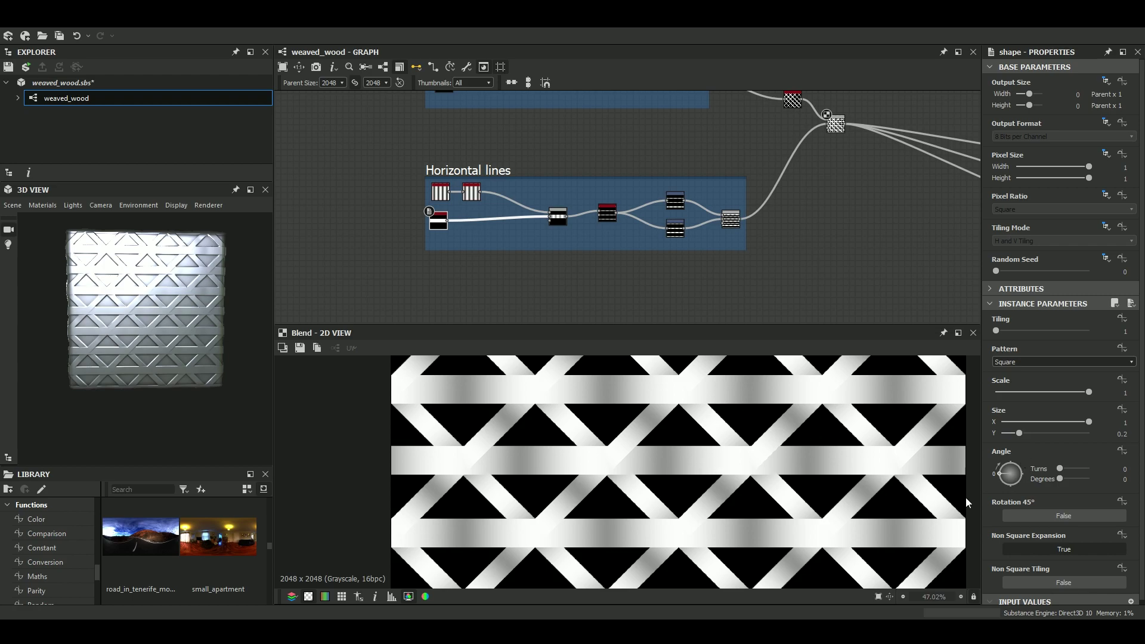
left_click_drag(1016, 433, 1014, 433)
Examine the horizontal strip width in the weave and compare it with the Weaved Wood height map reference on ArtStation in the browser.
scroll(692, 438, "up", 5)
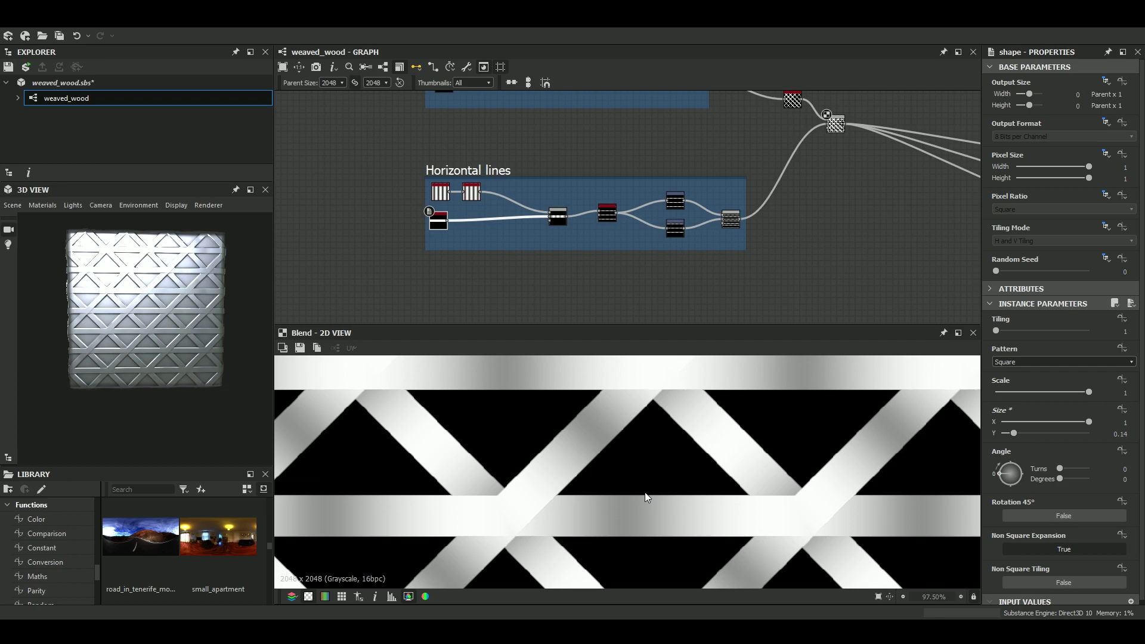
scroll(632, 446, "down", 3)
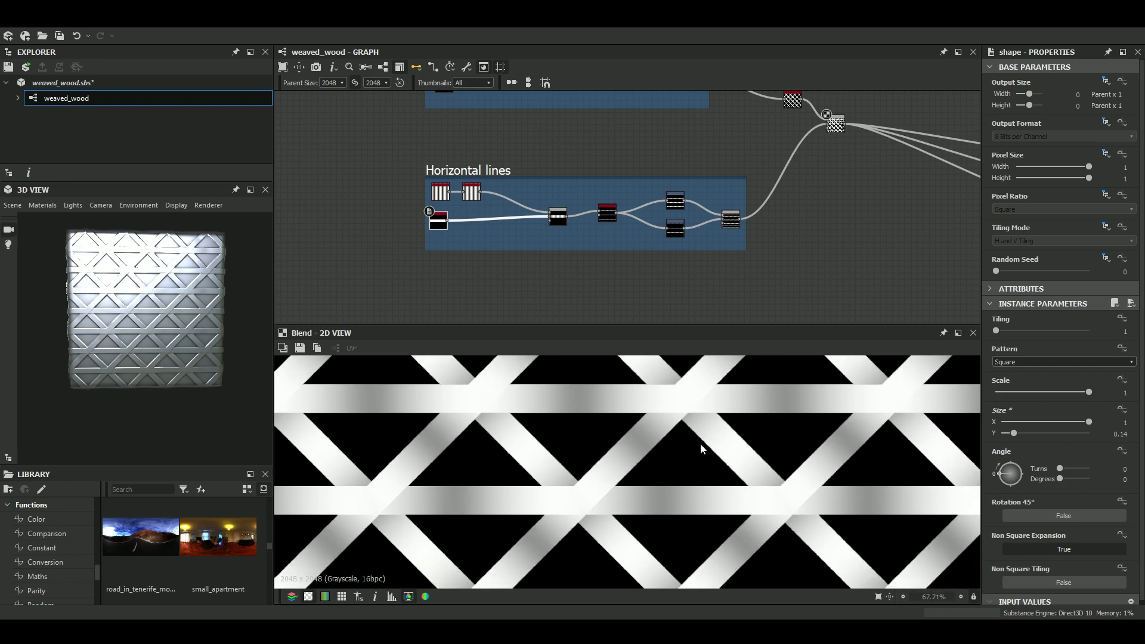
scroll(600, 513, "up", 1)
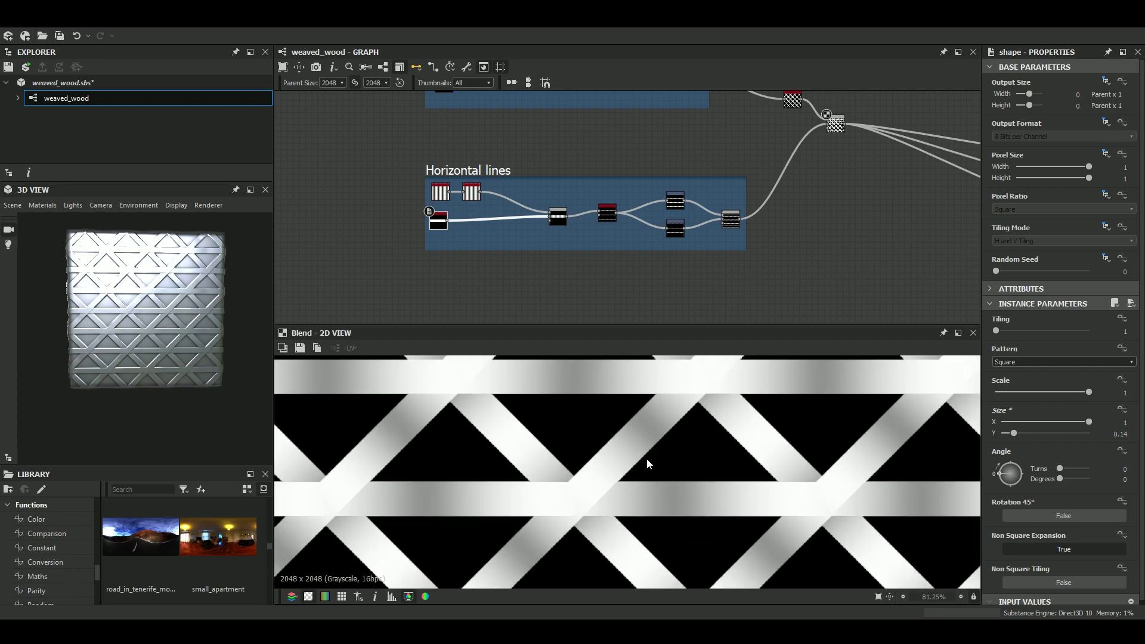
middle_click_drag(639, 485, 596, 540)
scroll(661, 486, "down", 3)
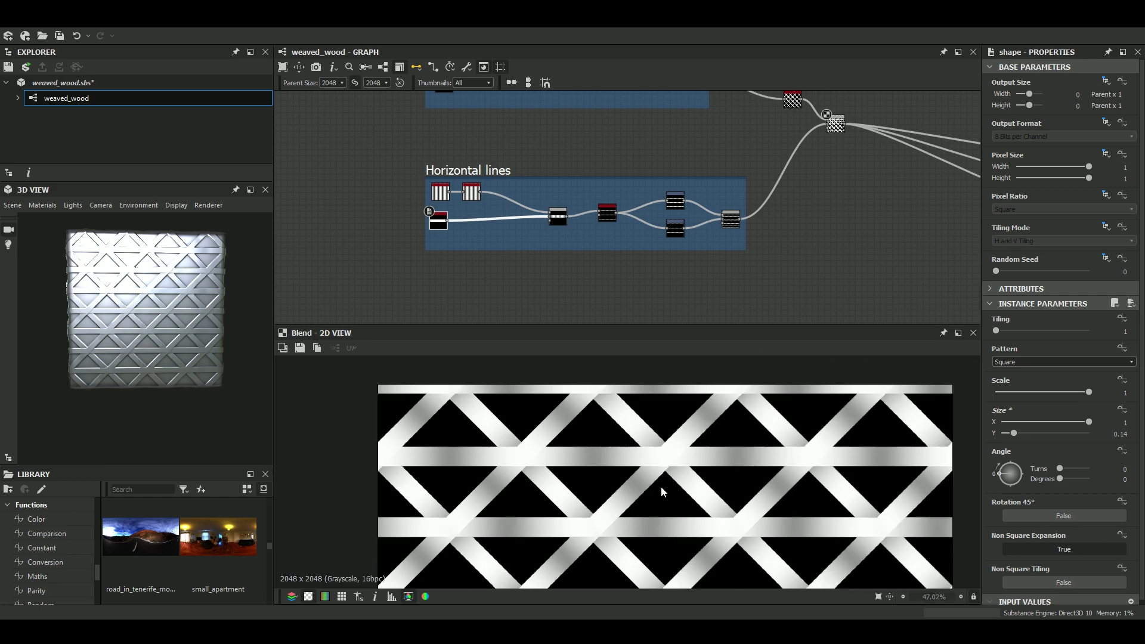
scroll(661, 486, "up", 3)
middle_click_drag(661, 485, 643, 464)
scroll(700, 460, "down", 3)
key("alt+Tab")
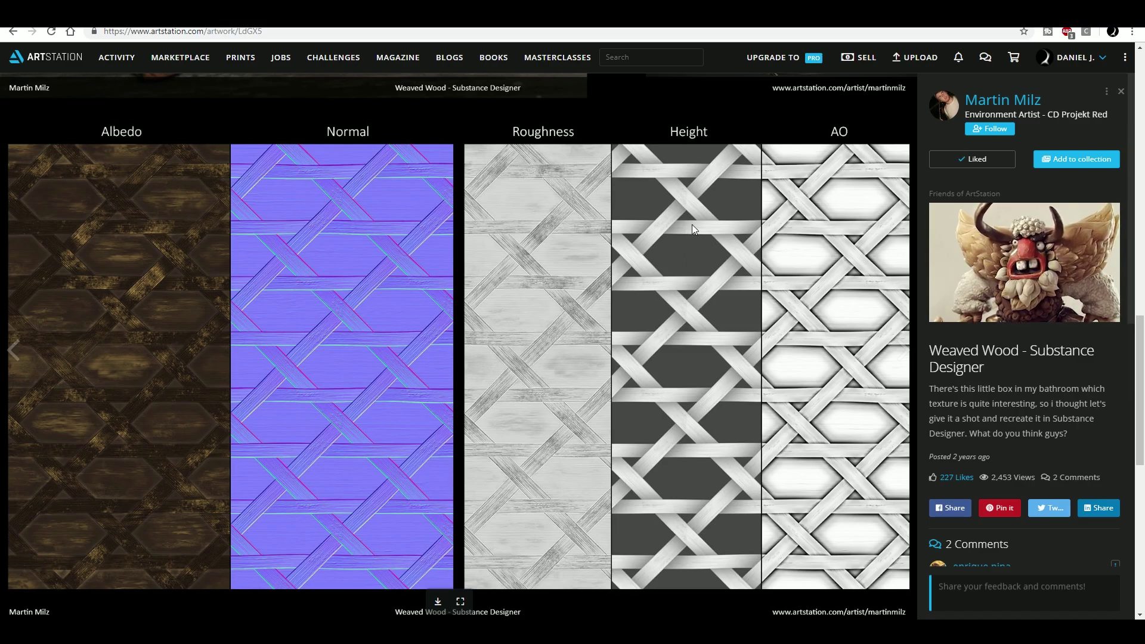
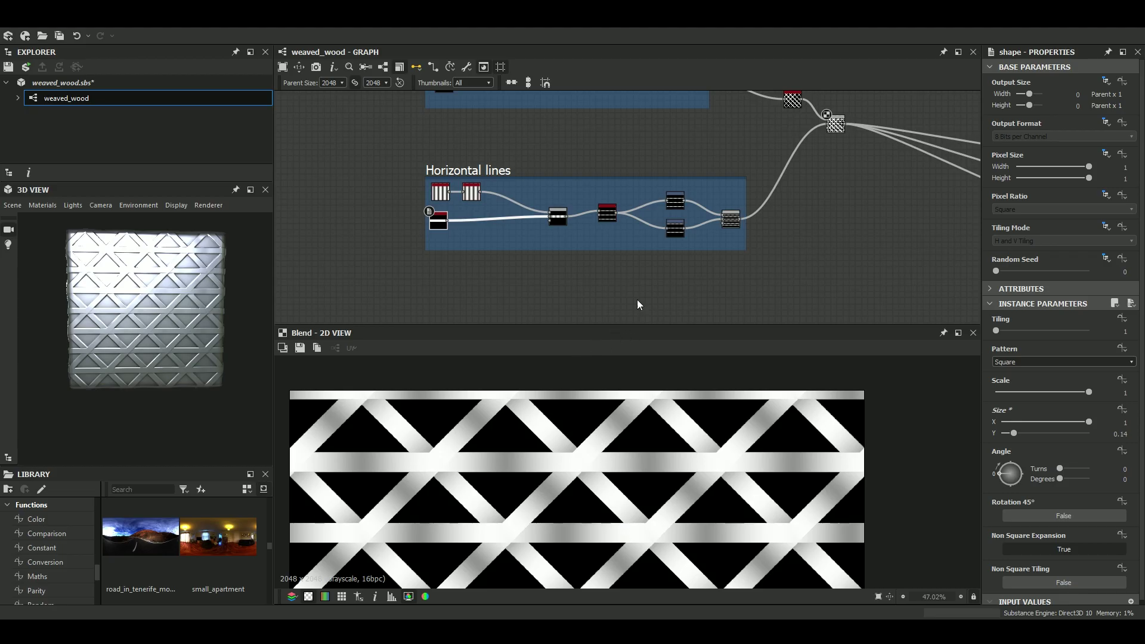
Shift the upper Transformation 2D in the Horizontal lines frame vertically to a Y offset of about 0.0619.
scroll(704, 228, "up", 4)
left_click(620, 179)
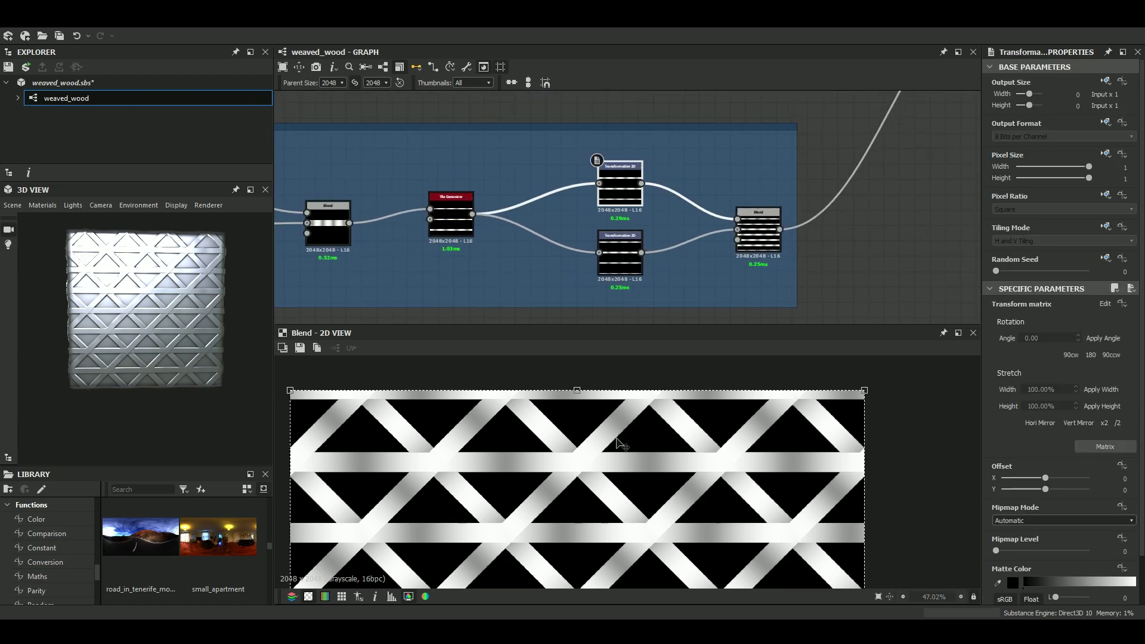
scroll(618, 443, "up", 3)
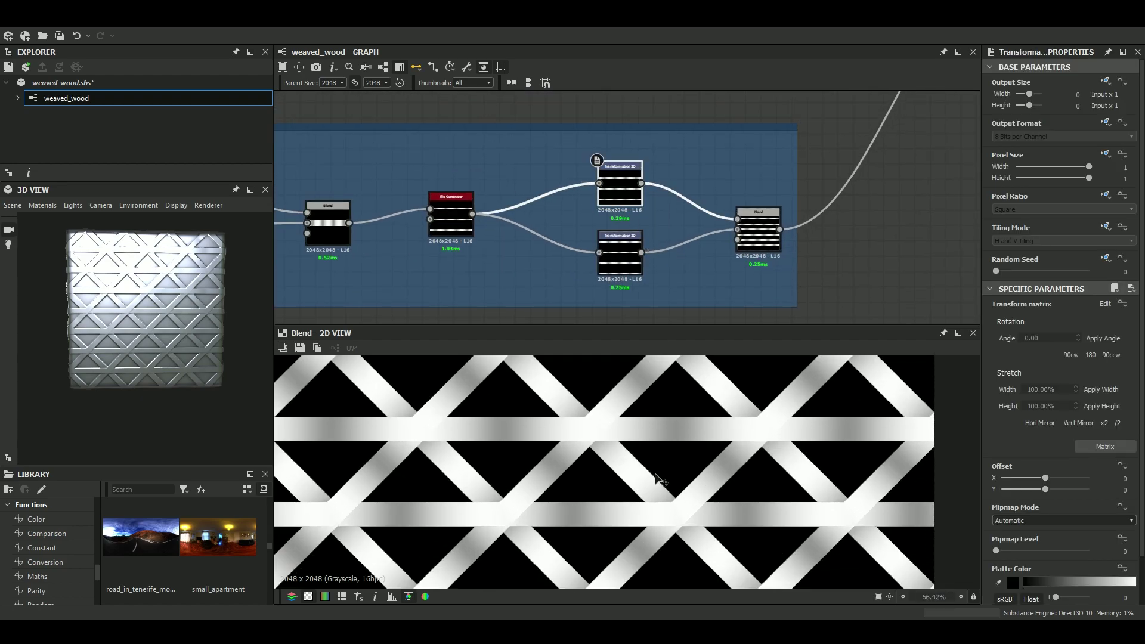
scroll(659, 477, "down", 2)
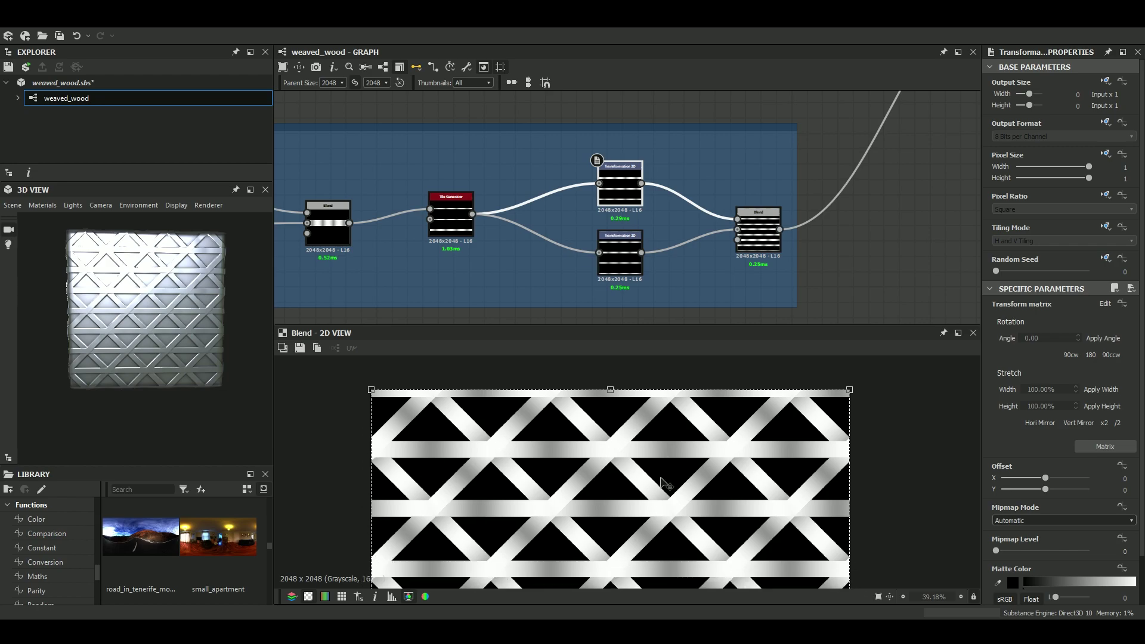
left_click_drag(655, 475, 660, 461)
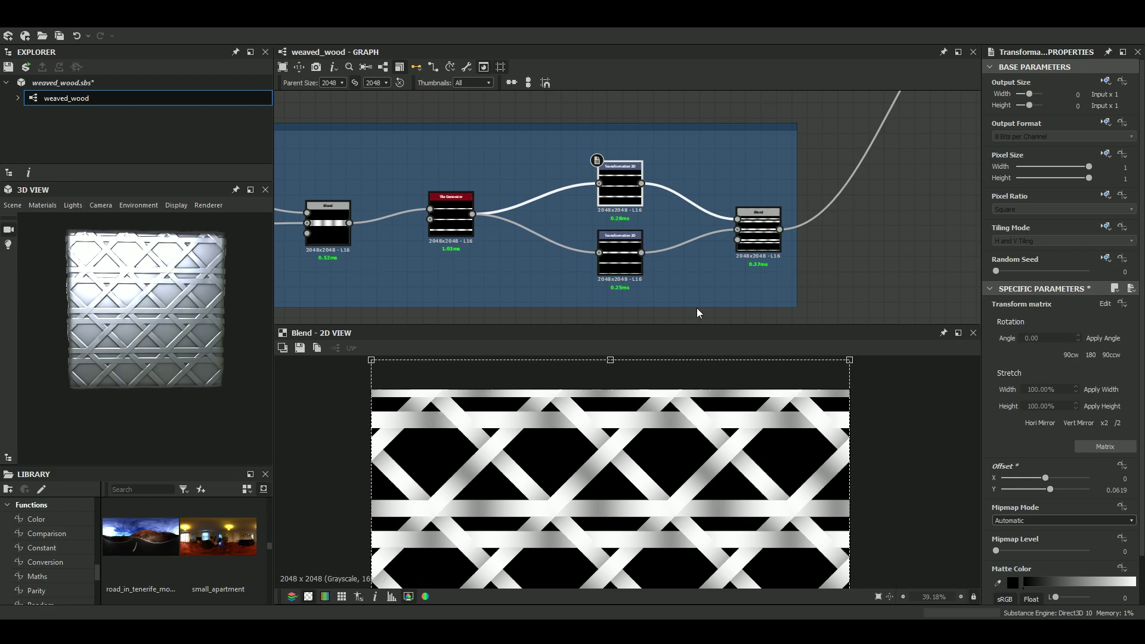
Shift the lower Transformation 2D in the Horizontal lines frame vertically to a Y offset of about 0.1883.
left_click_drag(632, 271, 626, 266)
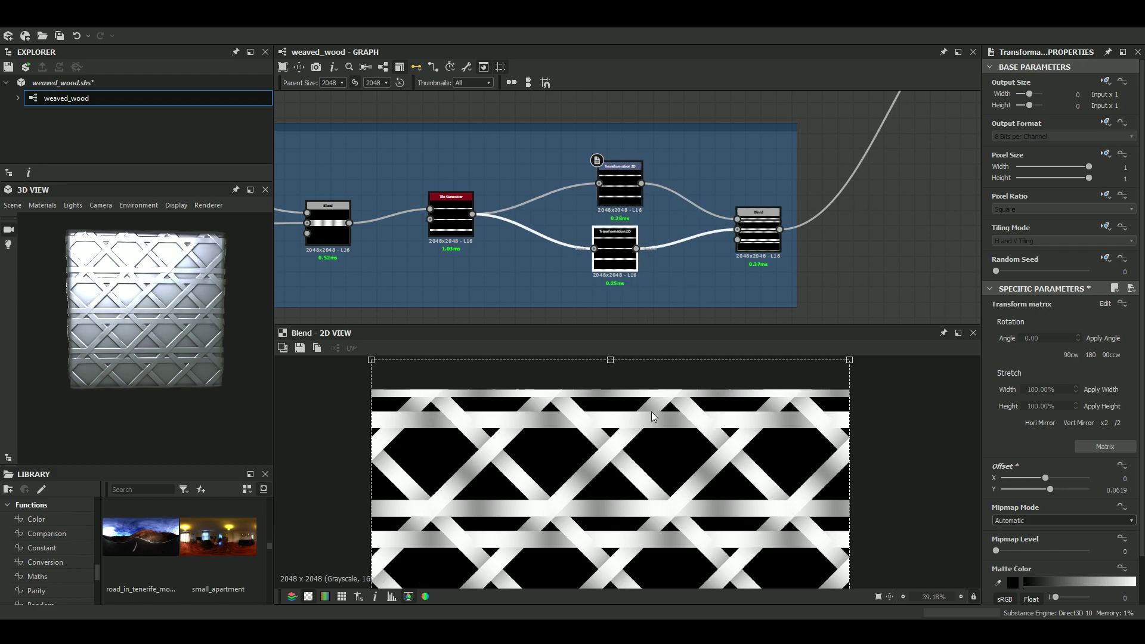
middle_click_drag(685, 477, 677, 374)
left_click_drag(635, 470, 639, 441)
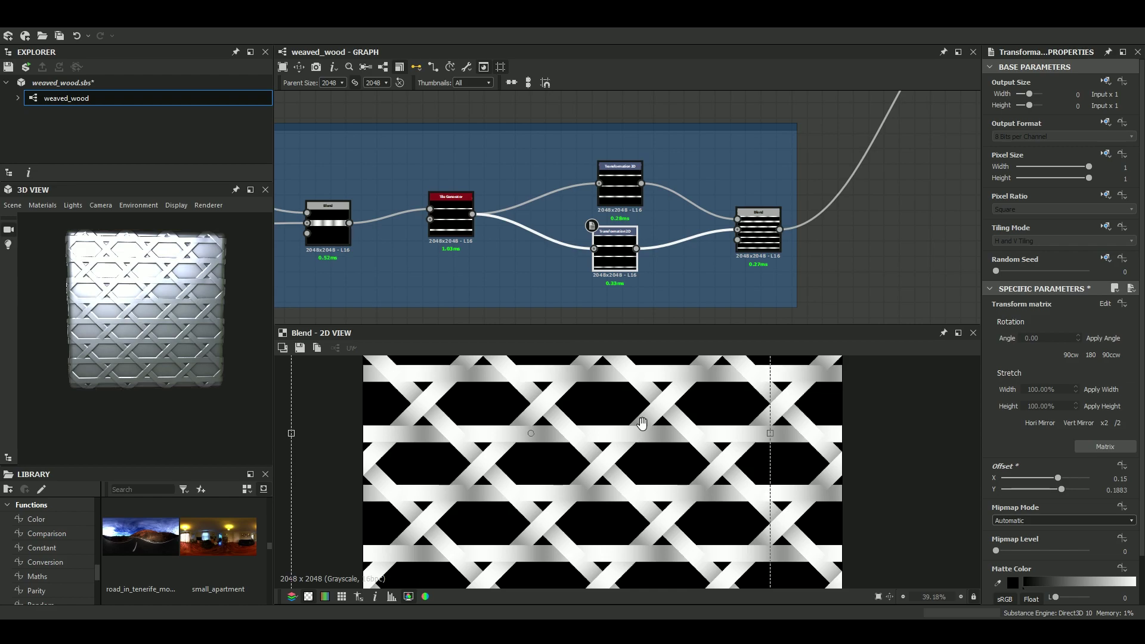
Examine where the horizontal and diagonal strips cross over and under each other in the 2D view of the weave.
middle_click_drag(639, 441, 658, 499)
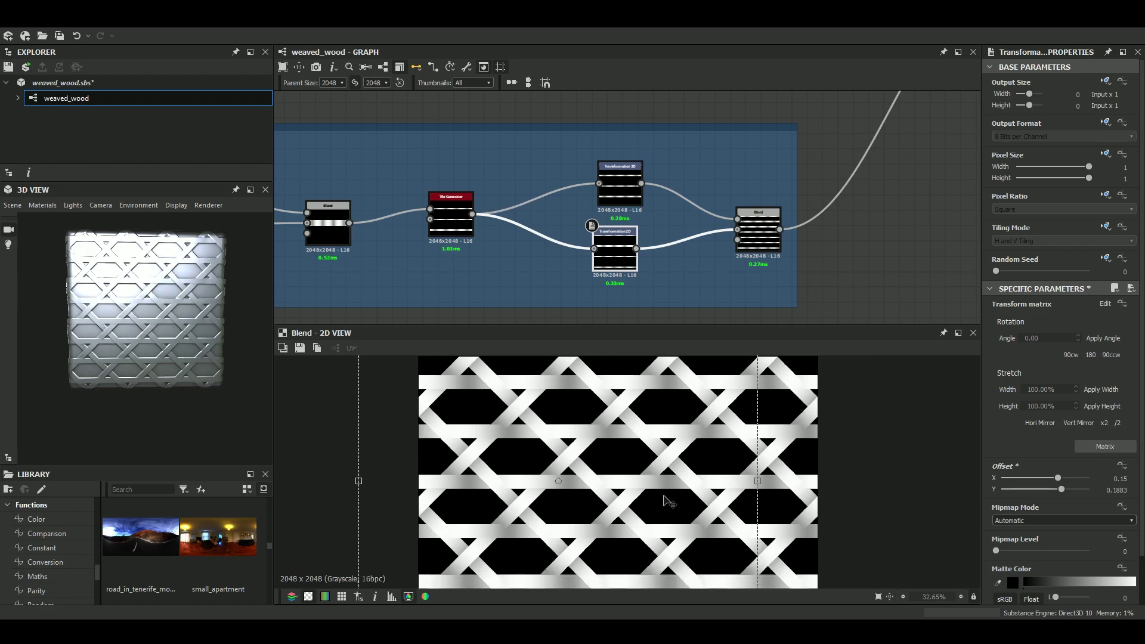
scroll(665, 503, "up", 2)
middle_click_drag(686, 439, 685, 439)
middle_click_drag(677, 507, 690, 434)
scroll(648, 486, "up", 2)
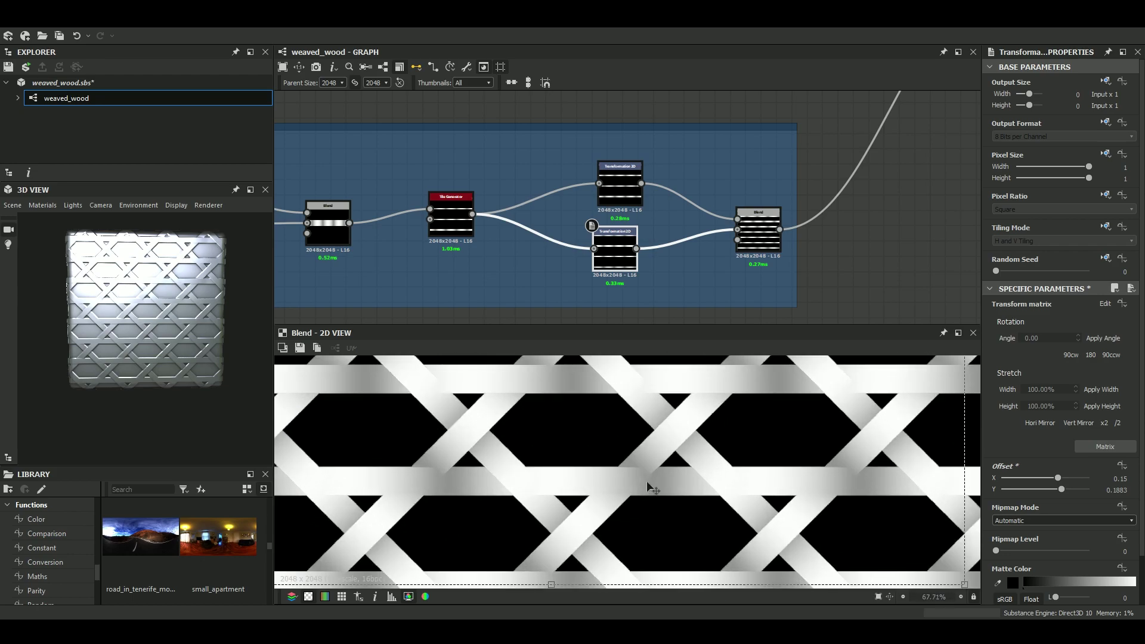
scroll(593, 500, "down", 1)
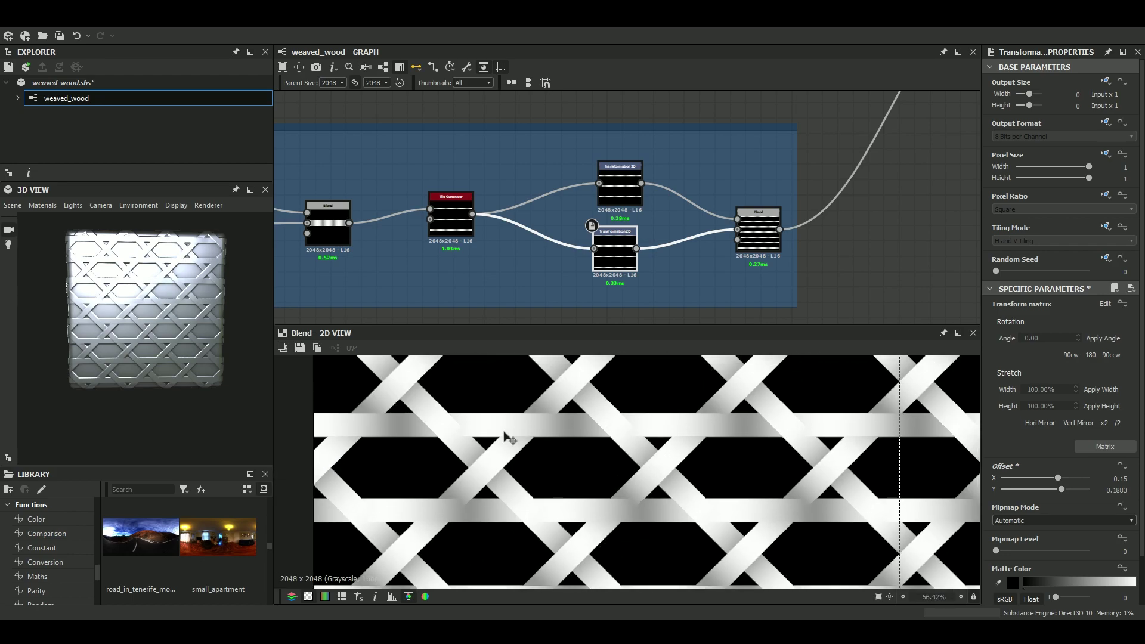
middle_click_drag(742, 540, 691, 496)
scroll(650, 452, "up", 2)
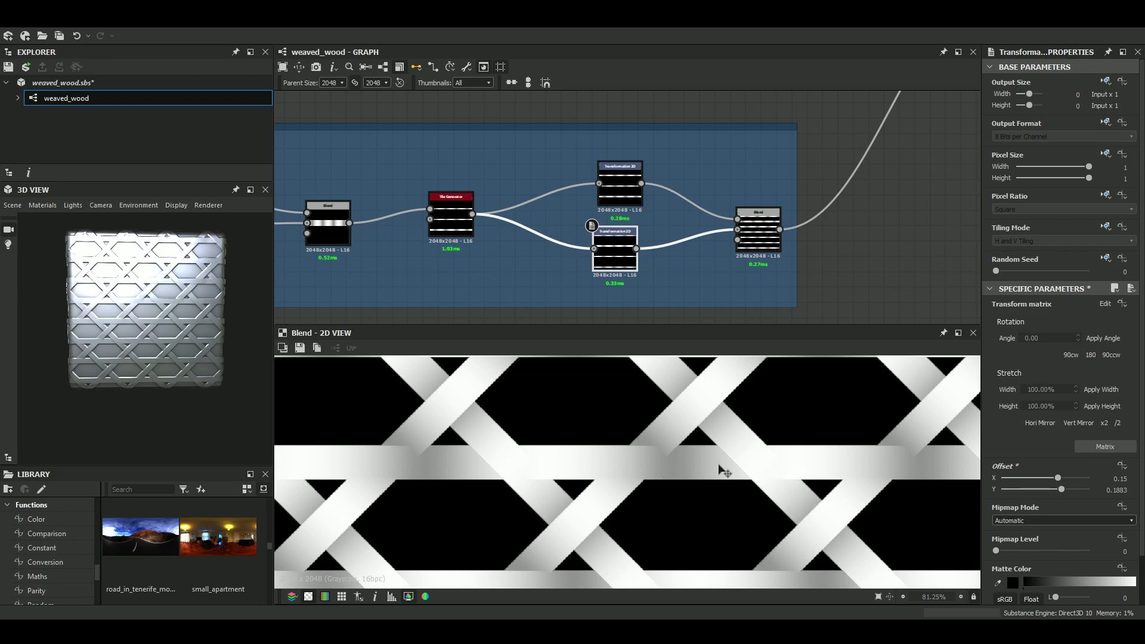
scroll(718, 464, "down", 2)
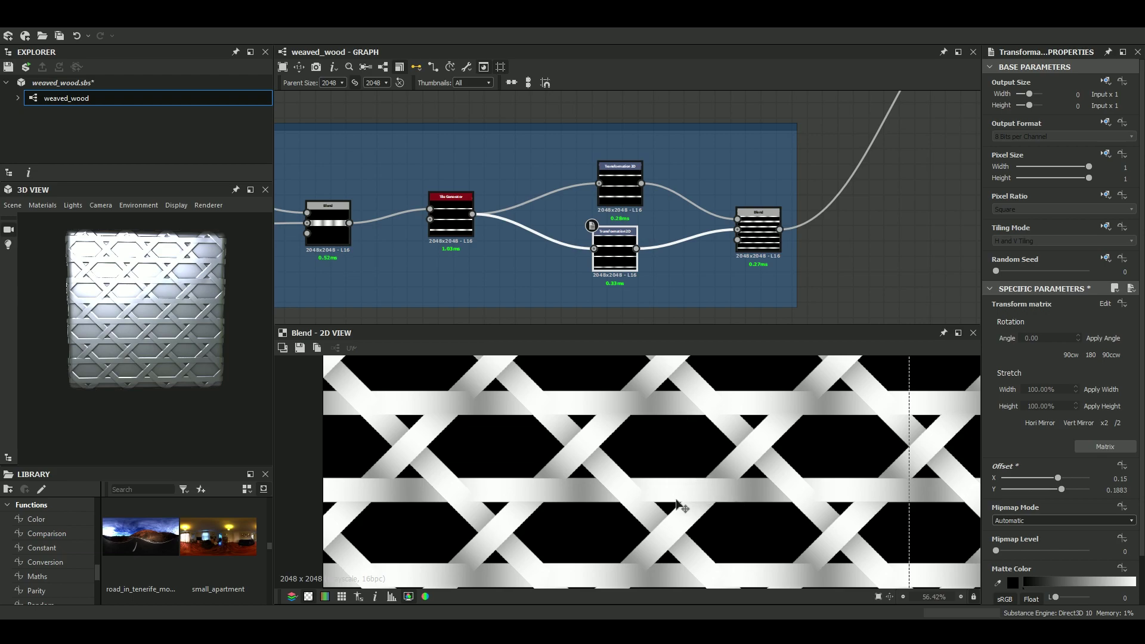
scroll(661, 508, "up", 3)
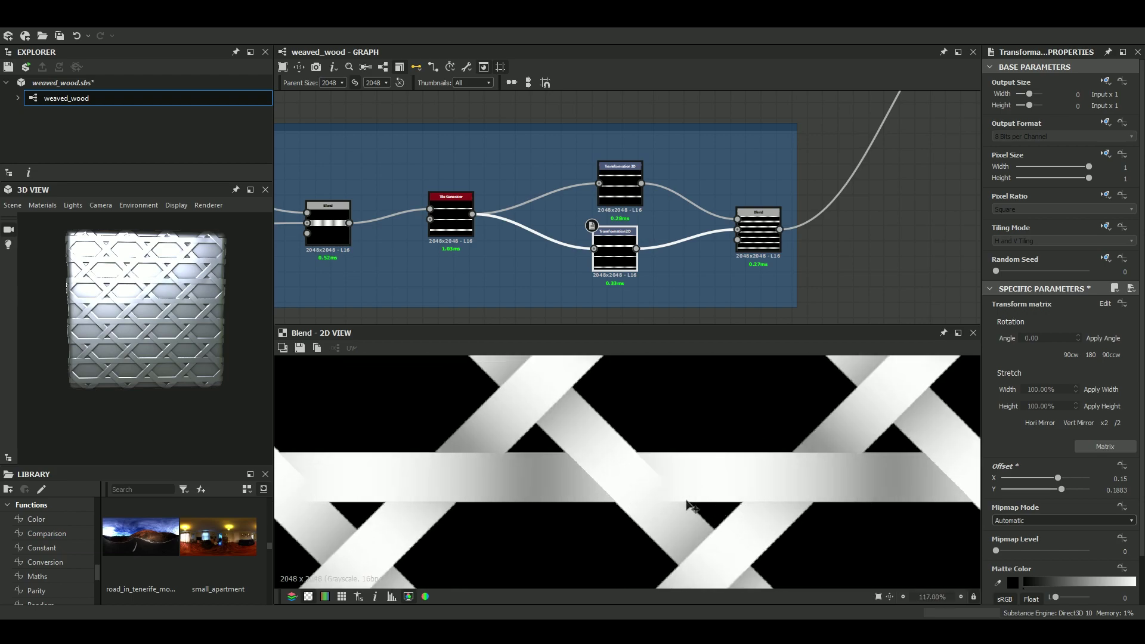
scroll(688, 501, "up", 3)
scroll(690, 496, "down", 4)
Adjust the lower Transformation 2D's X offset to 0.17 and then to about 0.3 to align its strip shading with the crossings.
middle_click_drag(698, 503, 698, 460)
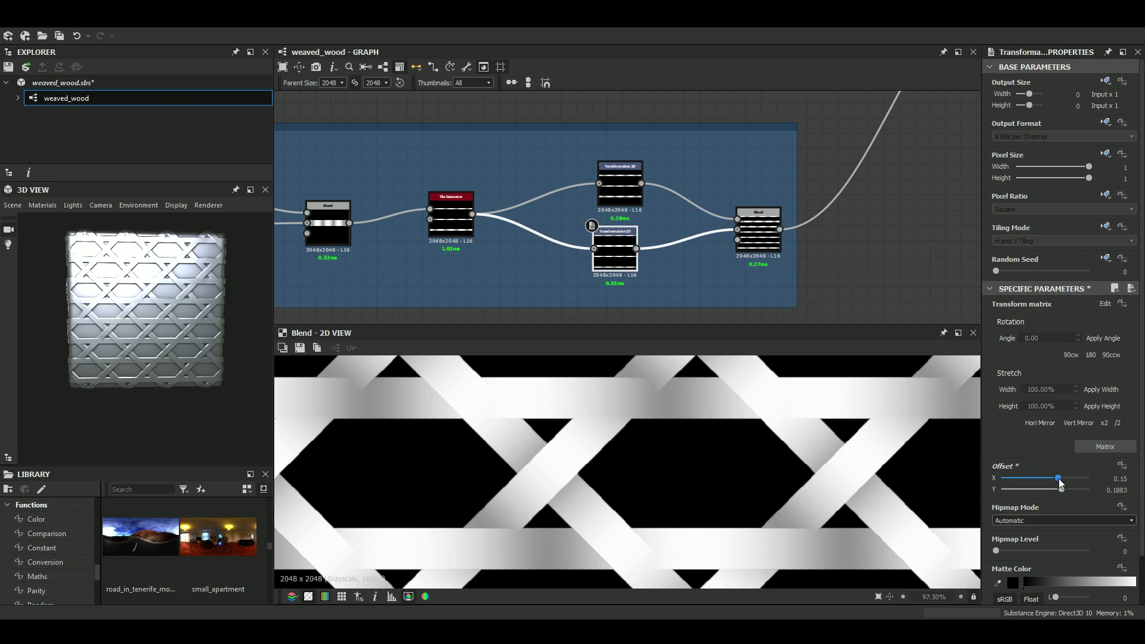
double_click(1121, 478)
key("Return")
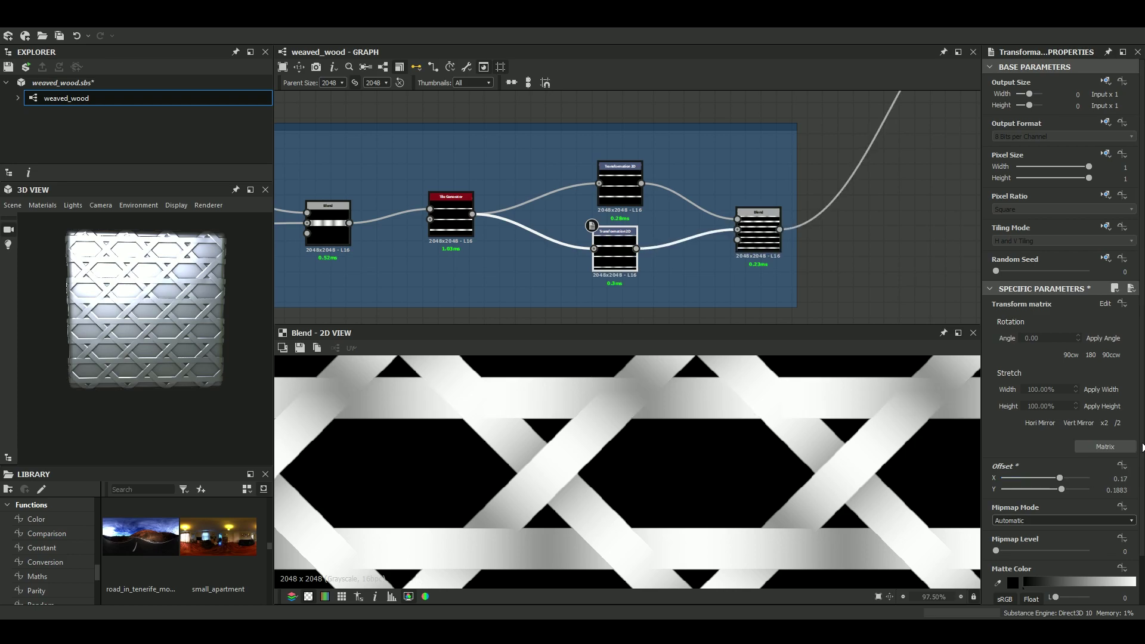
left_click_drag(1062, 478, 1072, 471)
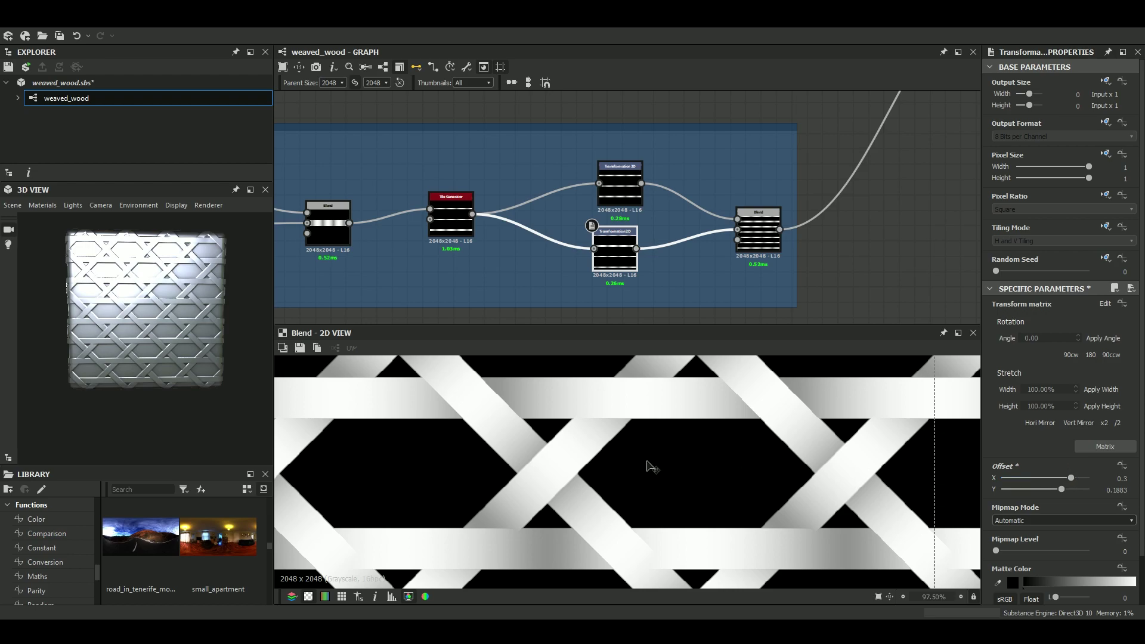
middle_click_drag(641, 465, 571, 448)
Set the upper Transformation 2D's X offset to about 0.23 to slide its strip shading along the weave.
left_click_drag(621, 191, 616, 195)
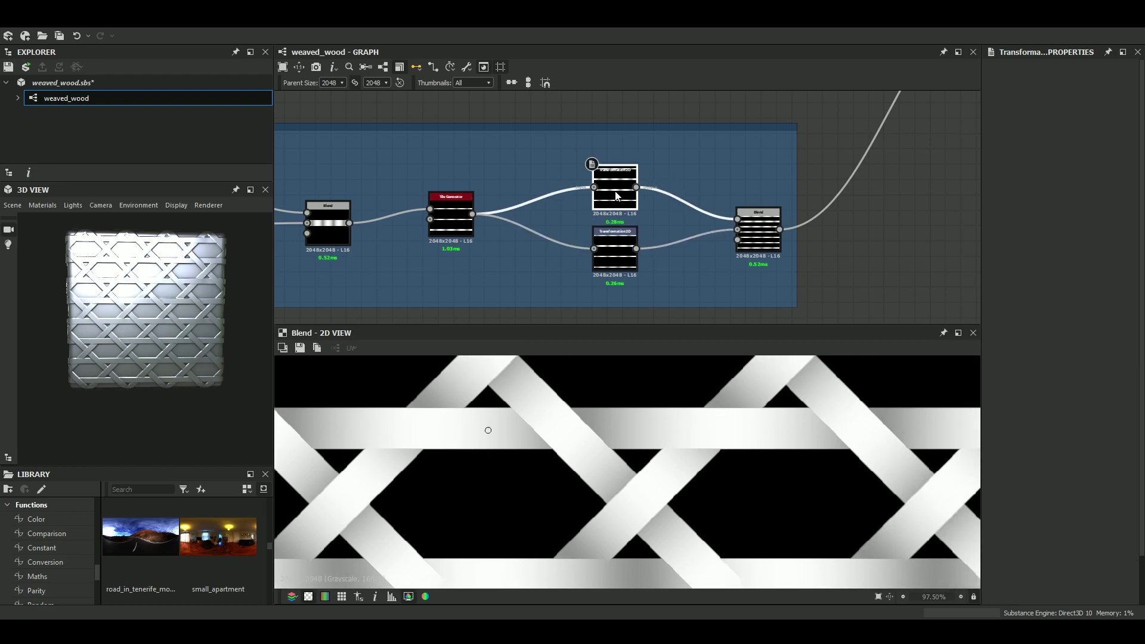
middle_click_drag(639, 468, 660, 375)
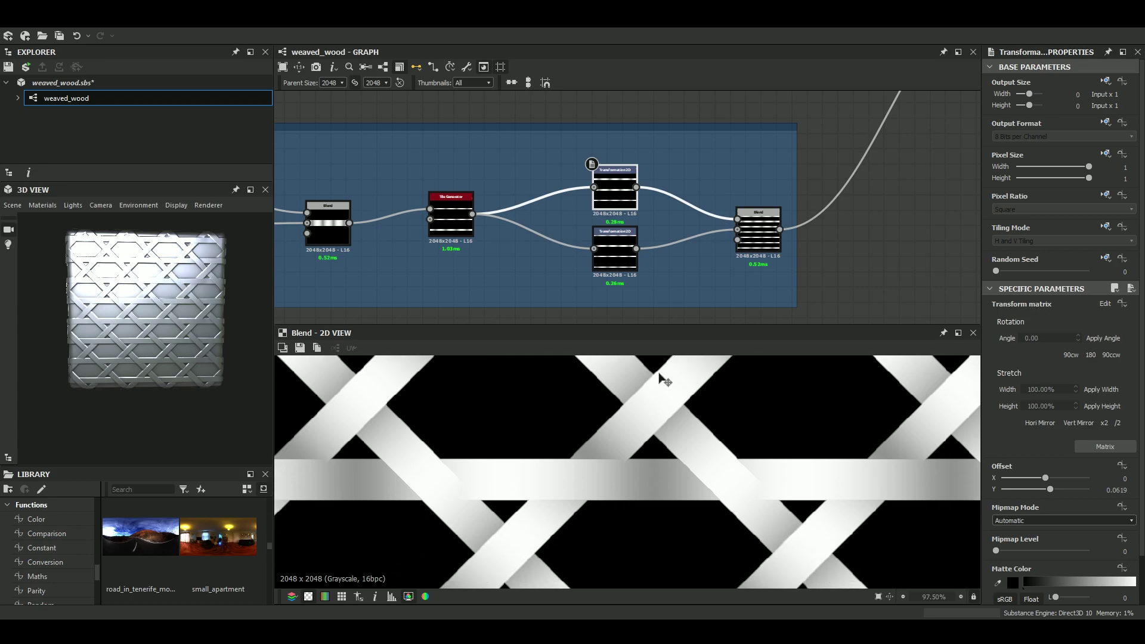
scroll(519, 484, "down", 3)
middle_click_drag(561, 489, 566, 412)
scroll(531, 481, "up", 3)
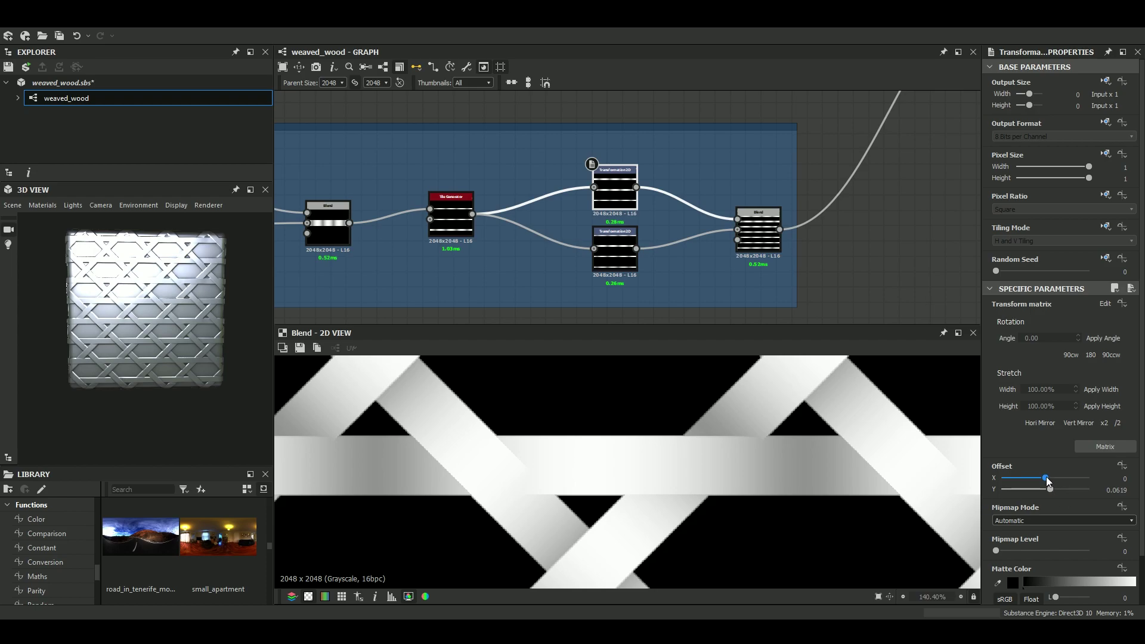
left_click_drag(1047, 477, 1066, 472)
Fine-tune the upper Transformation 2D's X offset to 0.2 while checking the strip crossings up close.
scroll(678, 501, "down", 4)
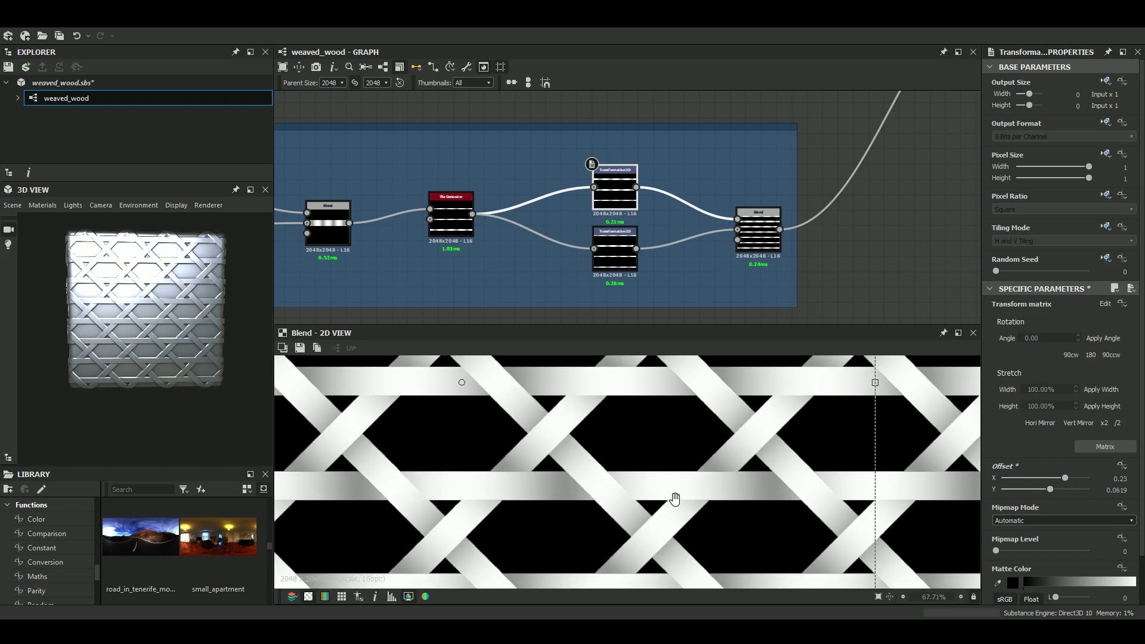
scroll(690, 493, "up", 2)
scroll(693, 500, "up", 4)
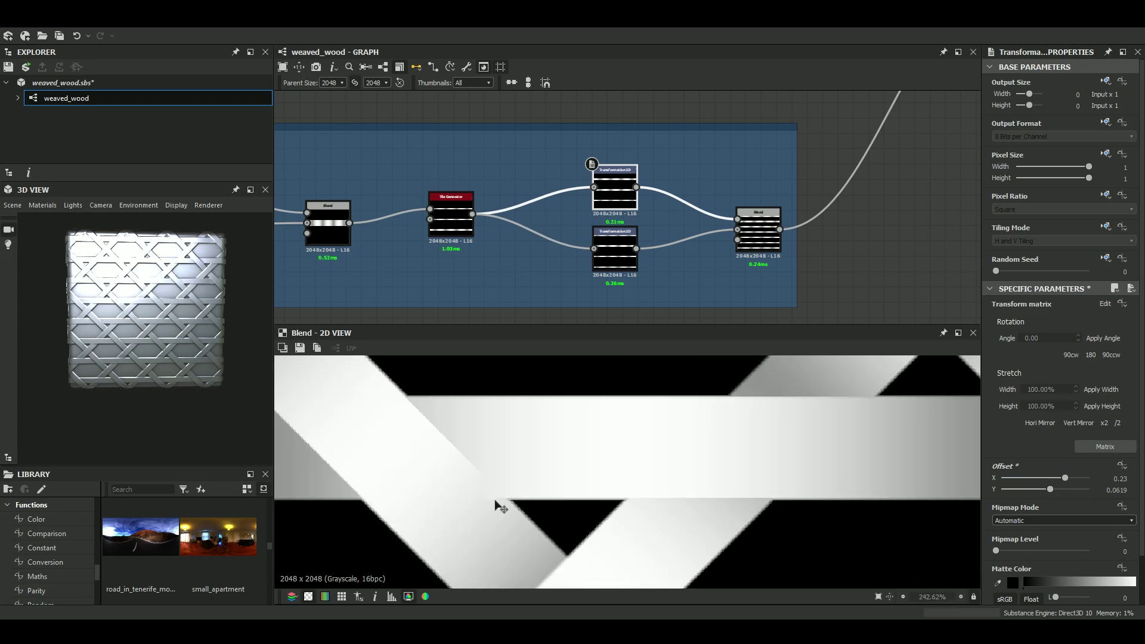
scroll(485, 512, "down", 3)
scroll(476, 511, "up", 3)
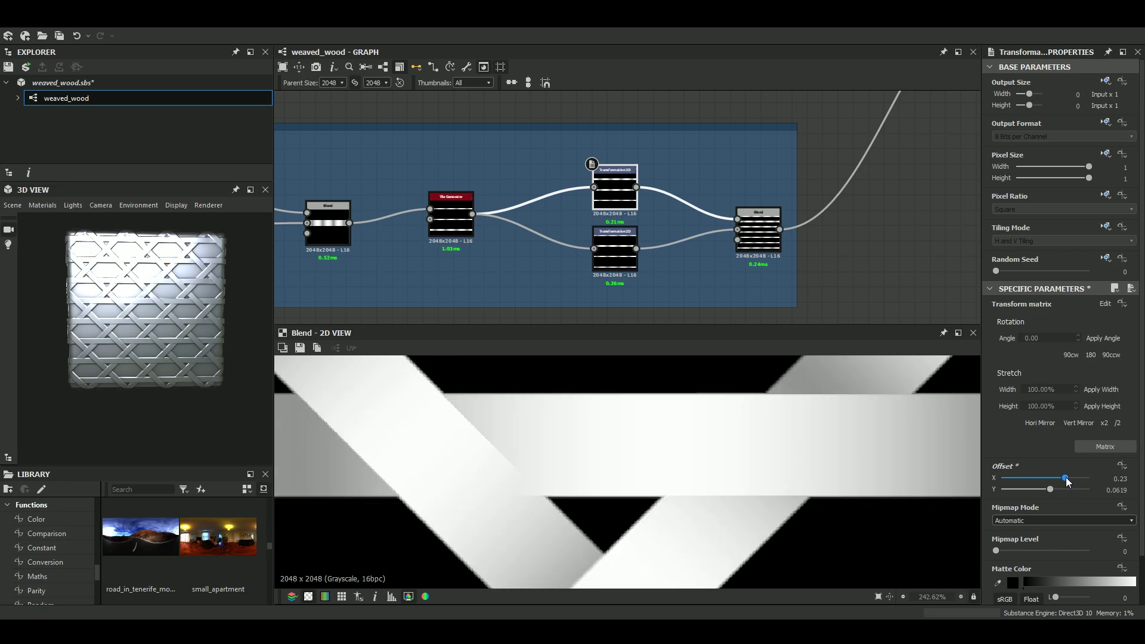
left_click_drag(1065, 477, 1064, 477)
scroll(823, 497, "down", 2)
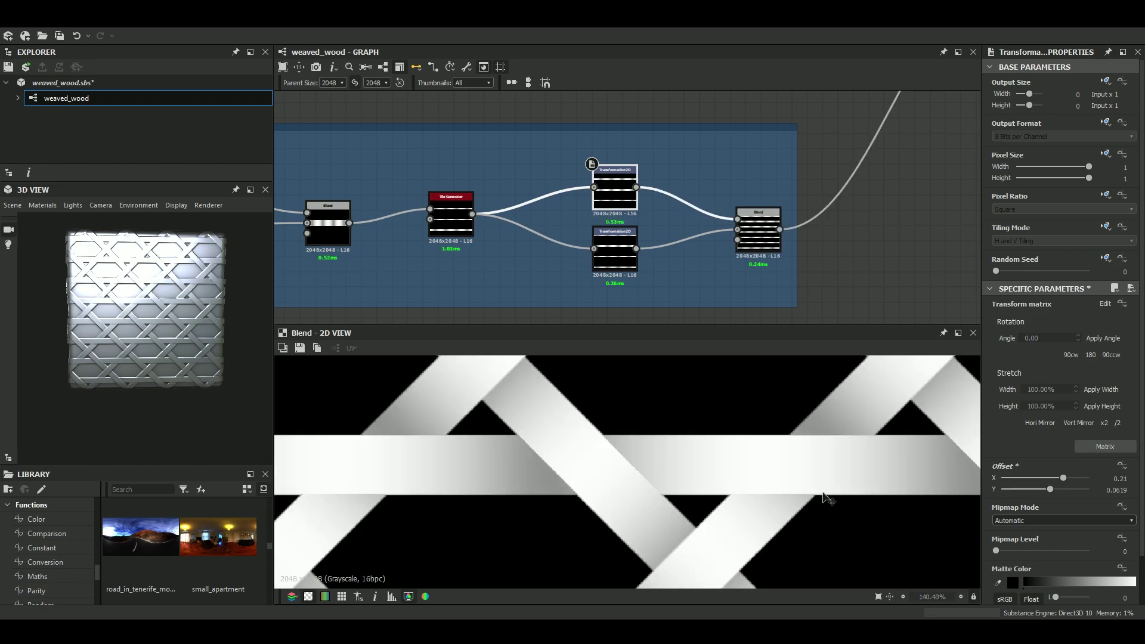
middle_click_drag(822, 491, 596, 517)
scroll(596, 516, "up", 3)
left_click_drag(1063, 478, 1065, 482)
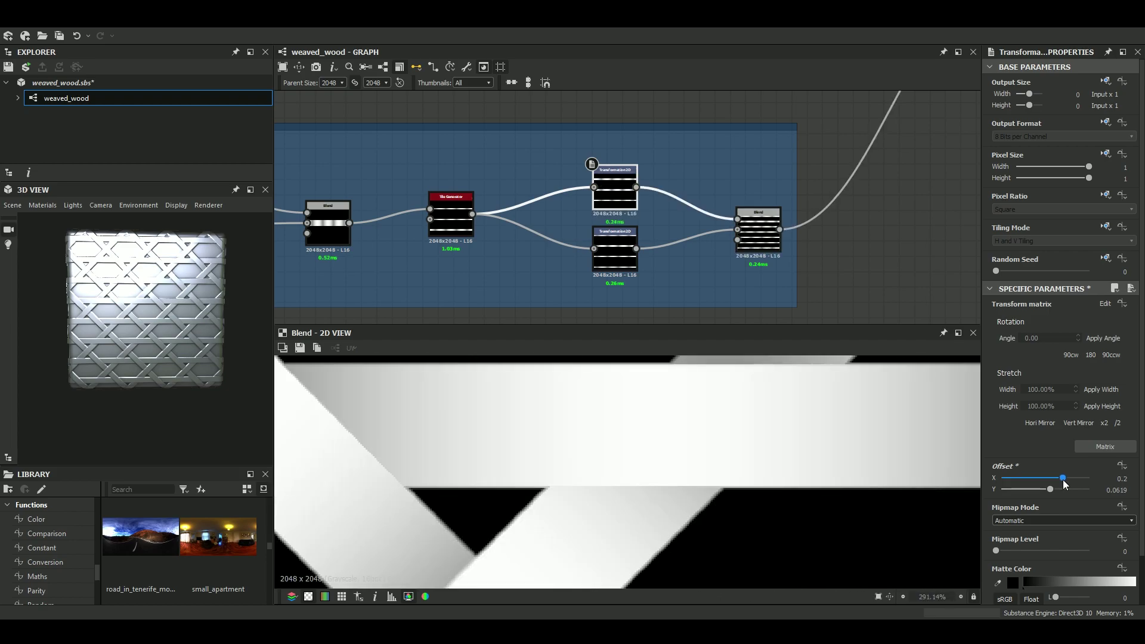
scroll(634, 499, "down", 4)
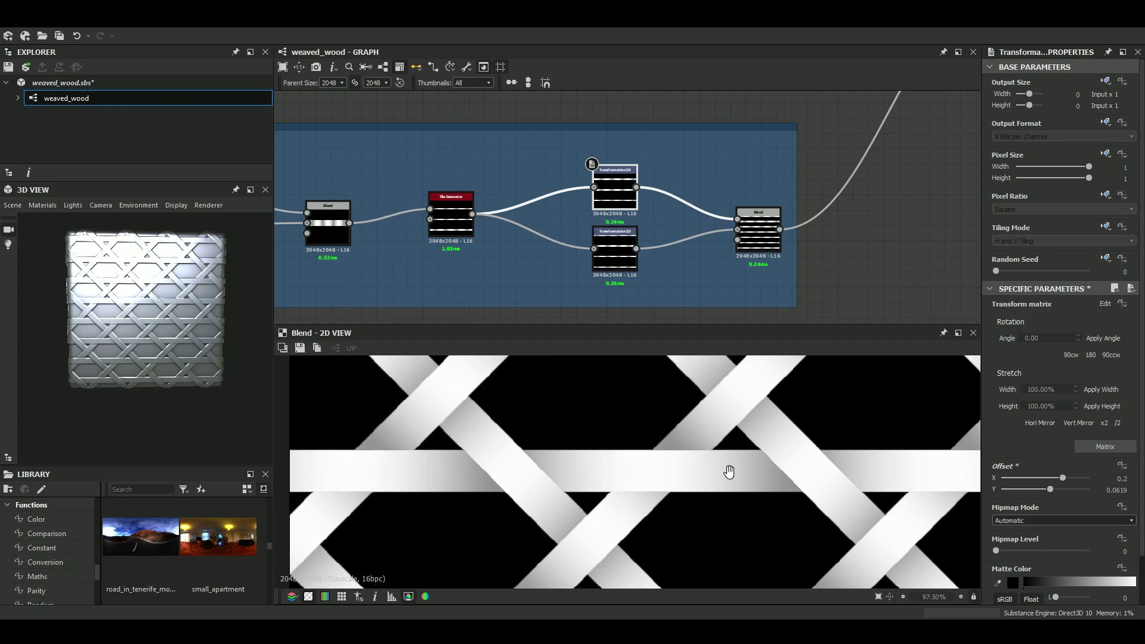
Inspect the horizontal strips' edges and shading against the diagonal strips at several zoom levels in the 2D view.
scroll(656, 494, "down", 2)
scroll(709, 482, "down", 1)
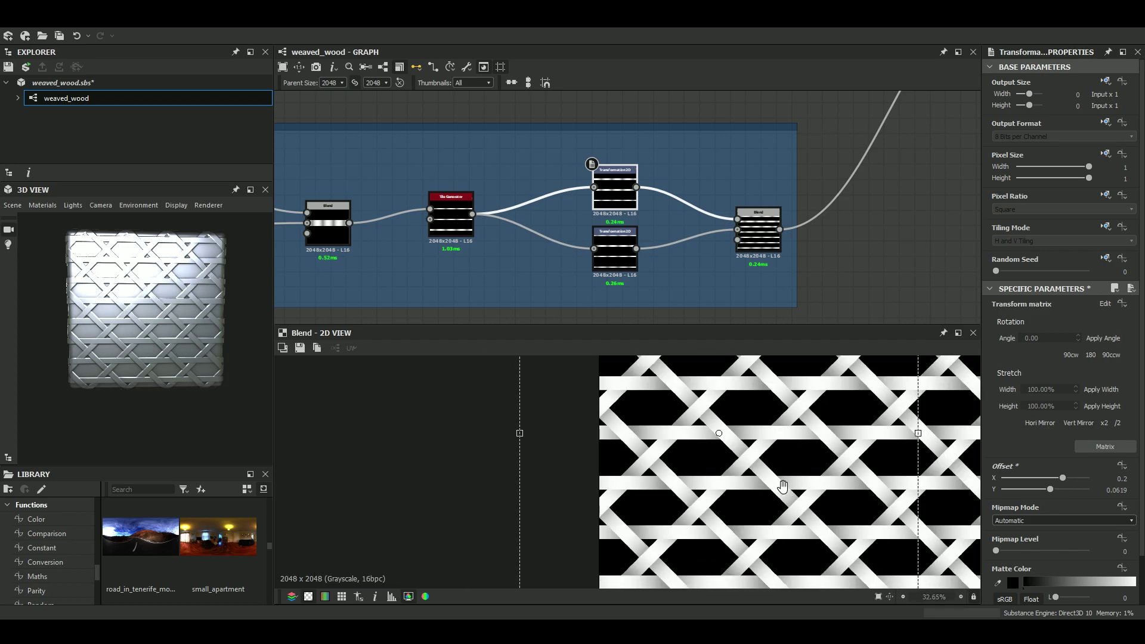
scroll(739, 472, "up", 4)
scroll(642, 483, "down", 3)
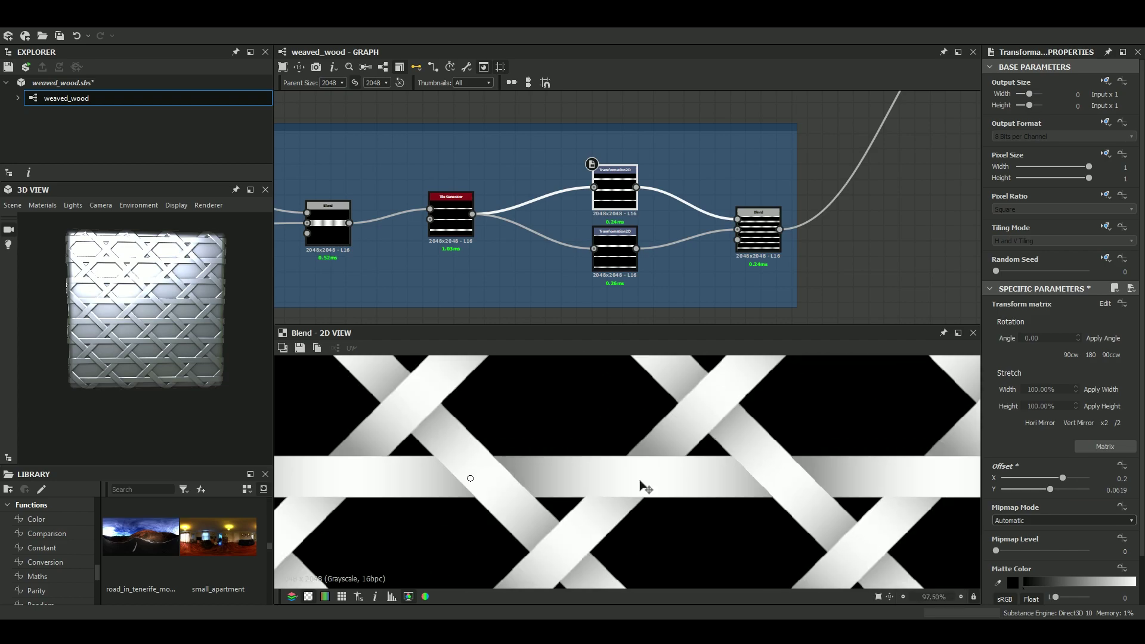
scroll(642, 483, "up", 6)
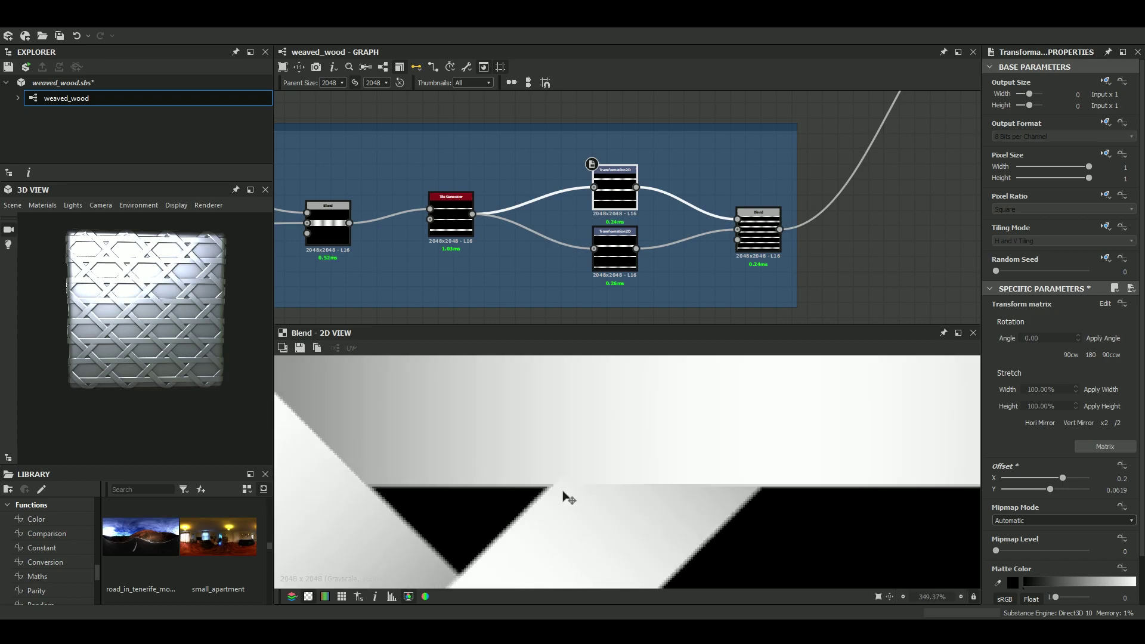
scroll(565, 498, "down", 3)
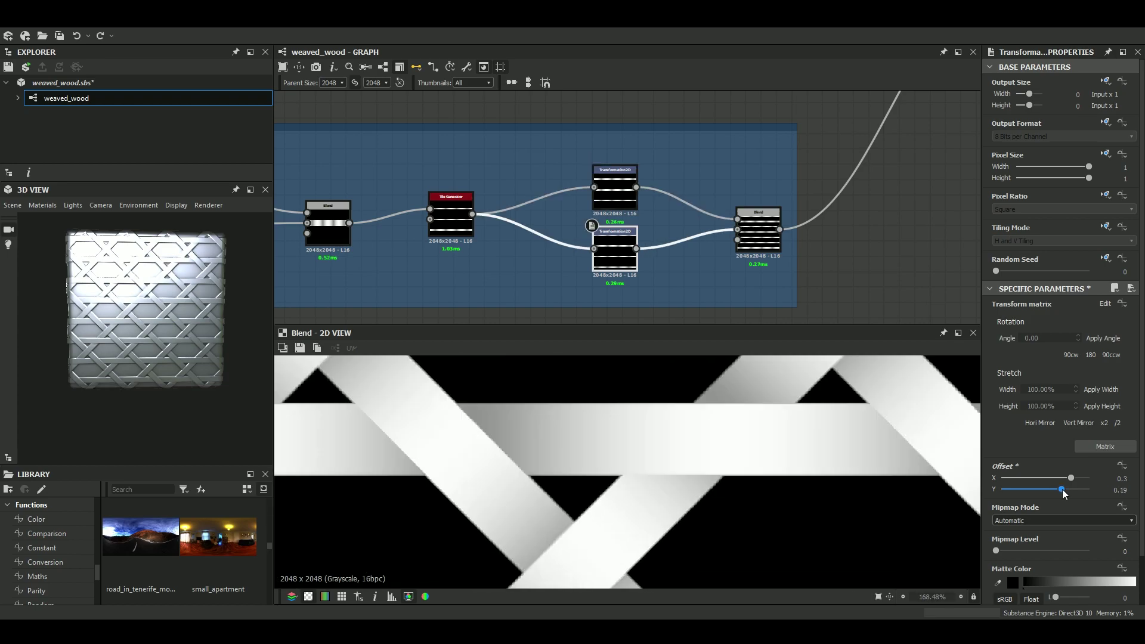
scroll(782, 547, "down", 4)
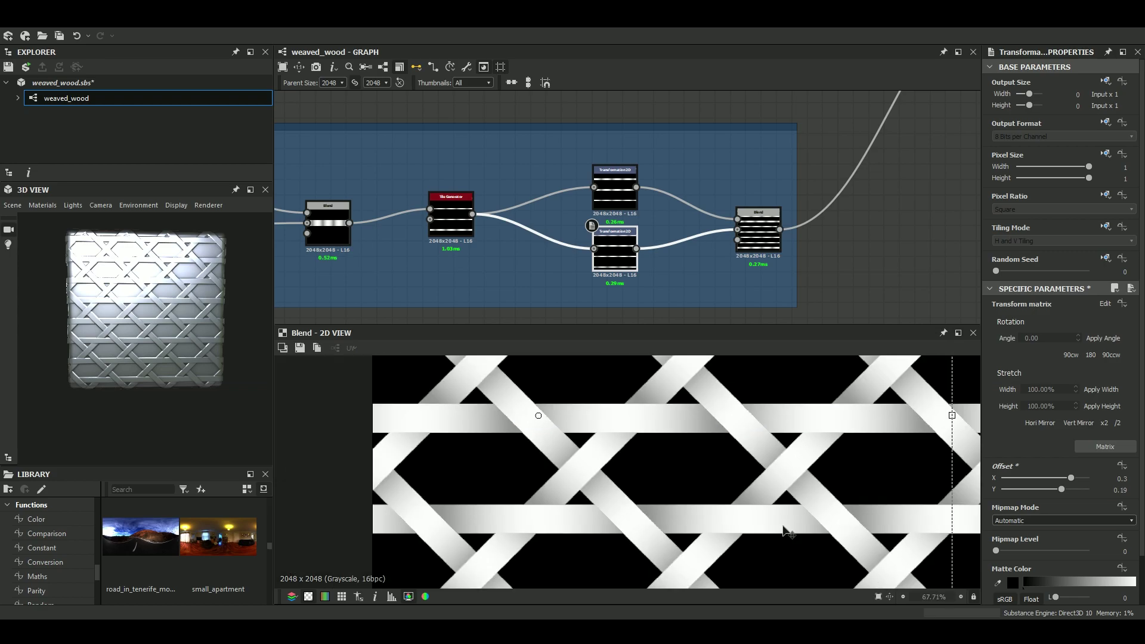
scroll(752, 516, "down", 1)
scroll(735, 512, "up", 5)
scroll(800, 519, "down", 4)
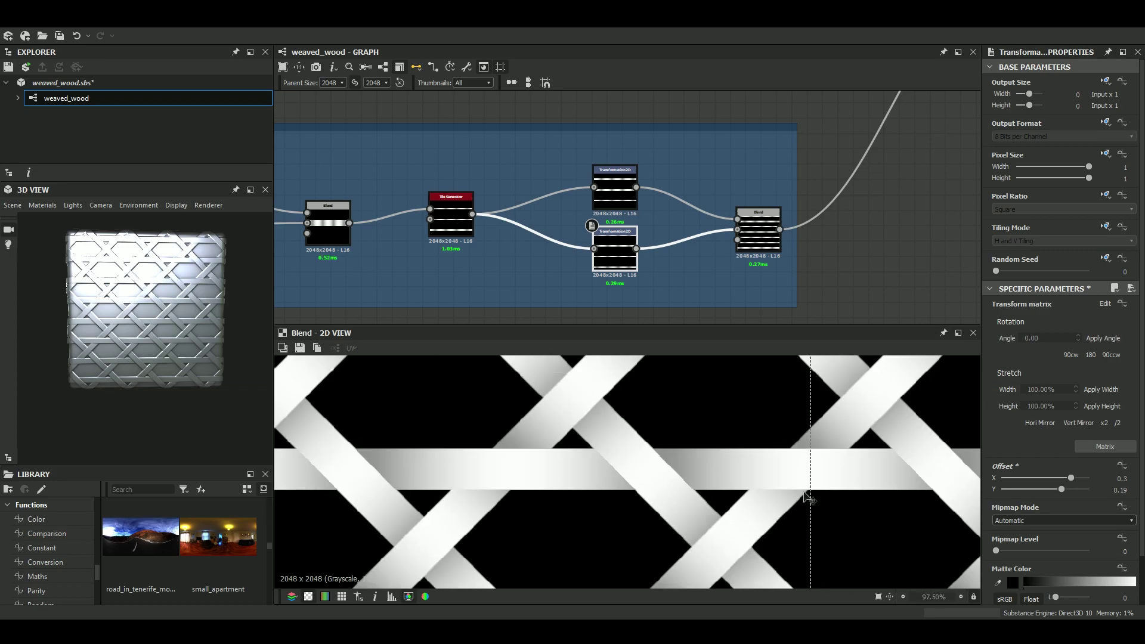
scroll(655, 222, "down", 1)
scroll(219, 248, "up", 3)
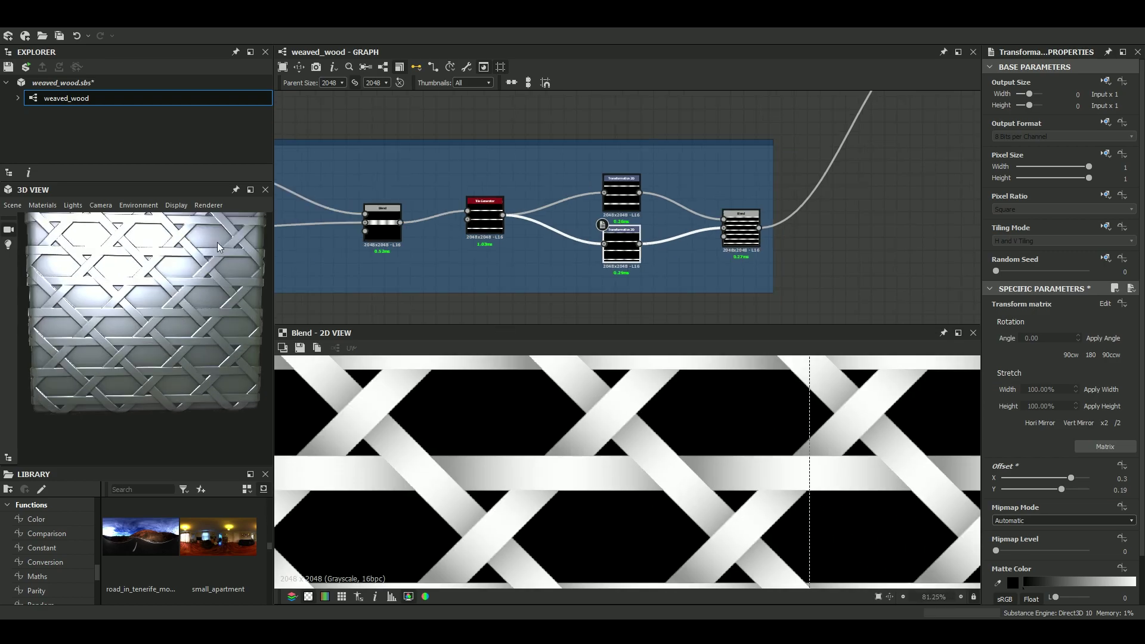
Check the weave on the rounded cube and set the 3D view's default material height scale to 2.61.
left_click(250, 190)
left_click_drag(386, 302, 740, 457)
left_click_drag(645, 471, 536, 474)
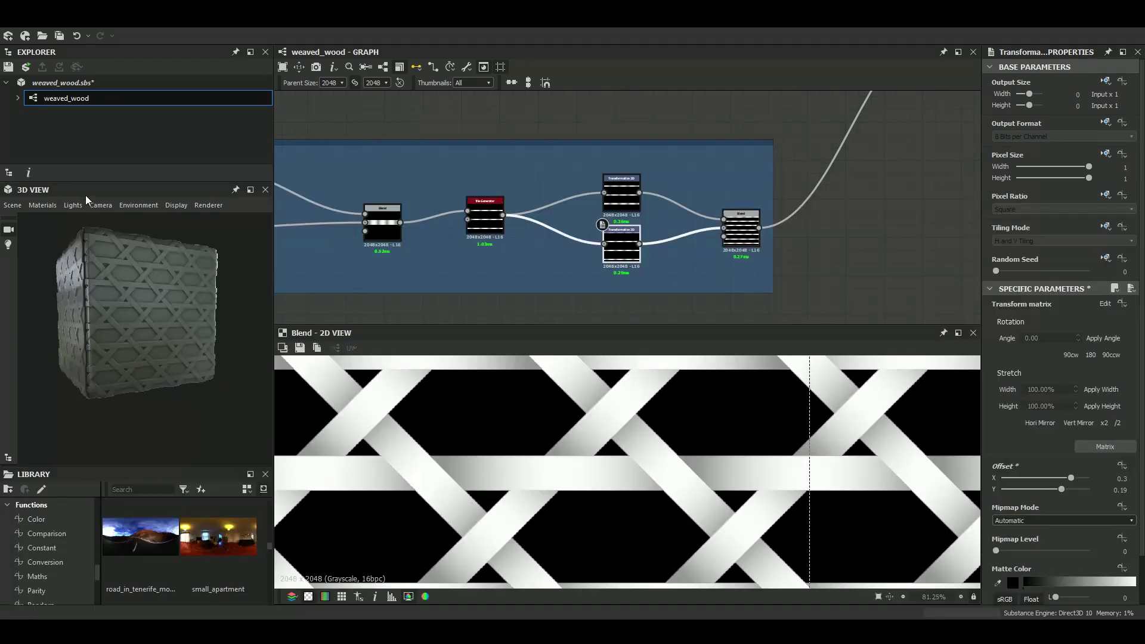
left_click(46, 204)
mouse_move(99, 219)
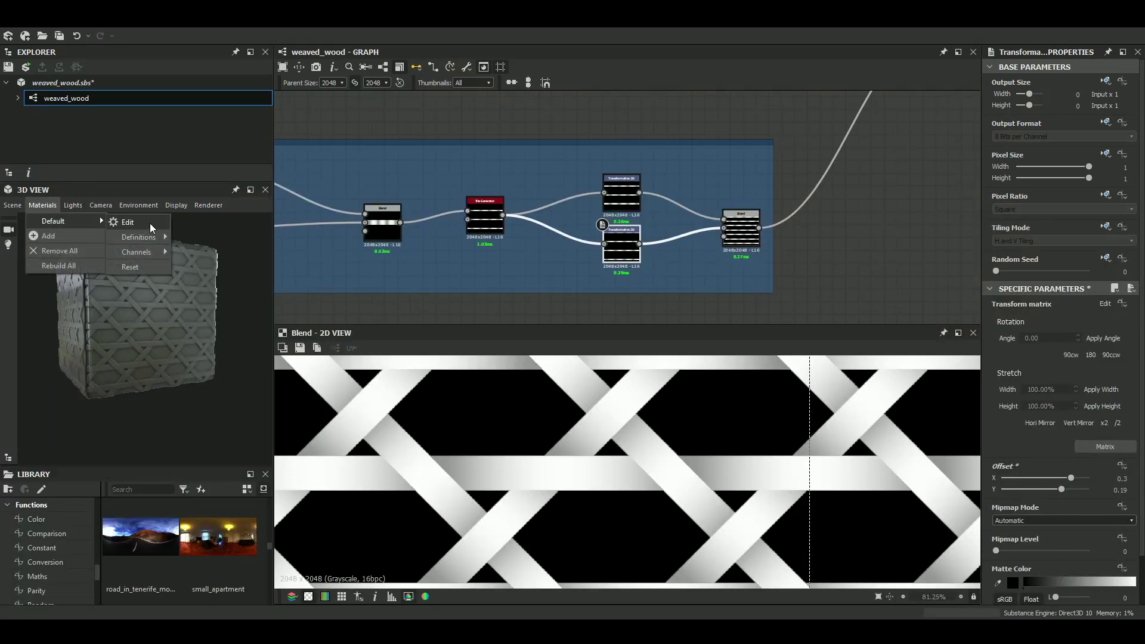
left_click(149, 224)
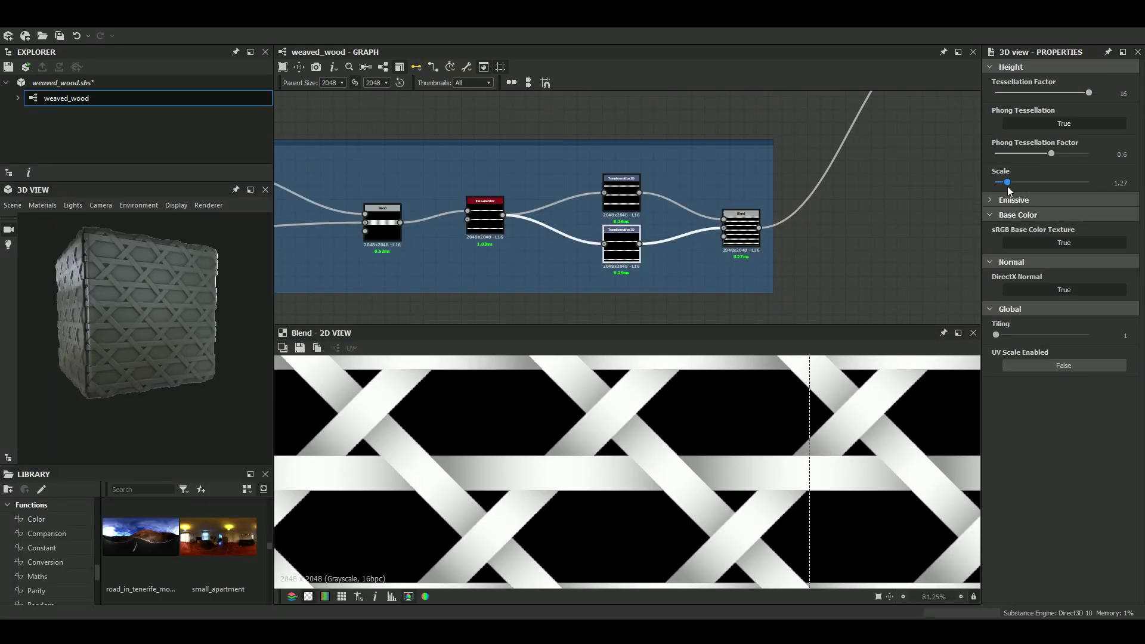
Display the material on the Rounded Cylinder mesh and detach the 3D view into a larger window.
left_click(13, 205)
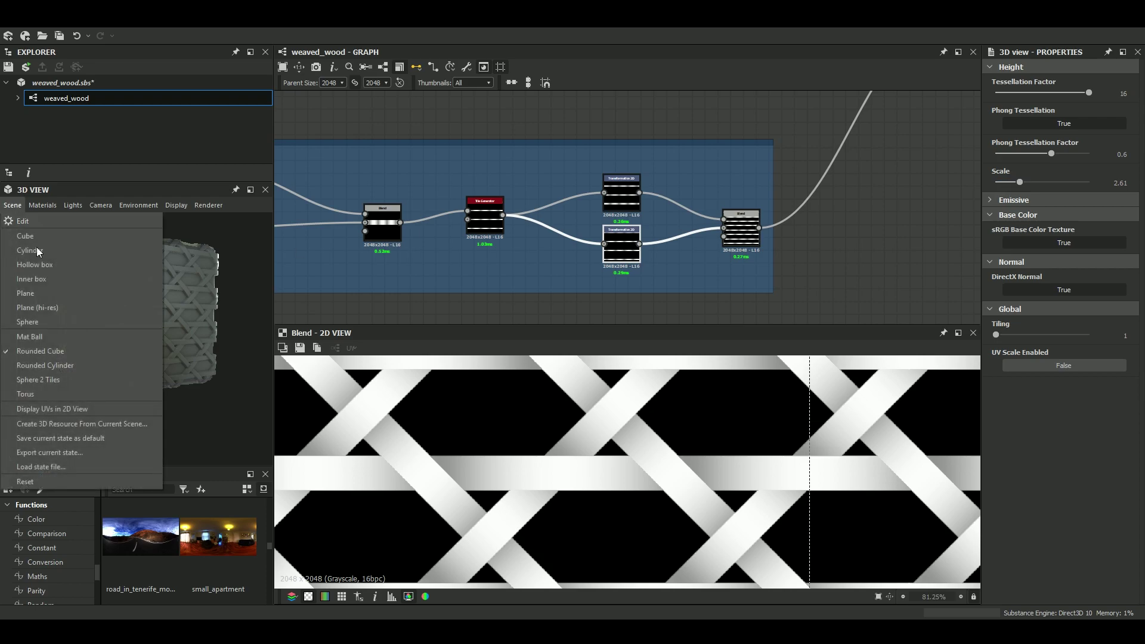
left_click(52, 368)
left_click(251, 189)
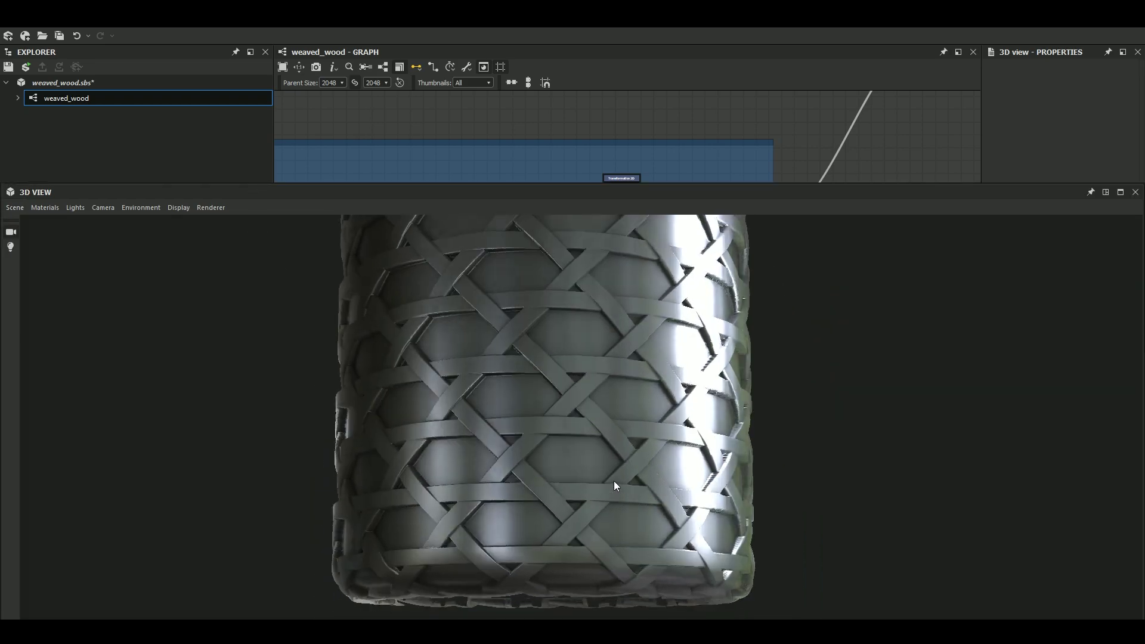
Examine the strip crossings, edge depth and shading on the rounded cylinder from close up and farther away.
scroll(615, 485, "up", 3)
scroll(602, 494, "up", 2)
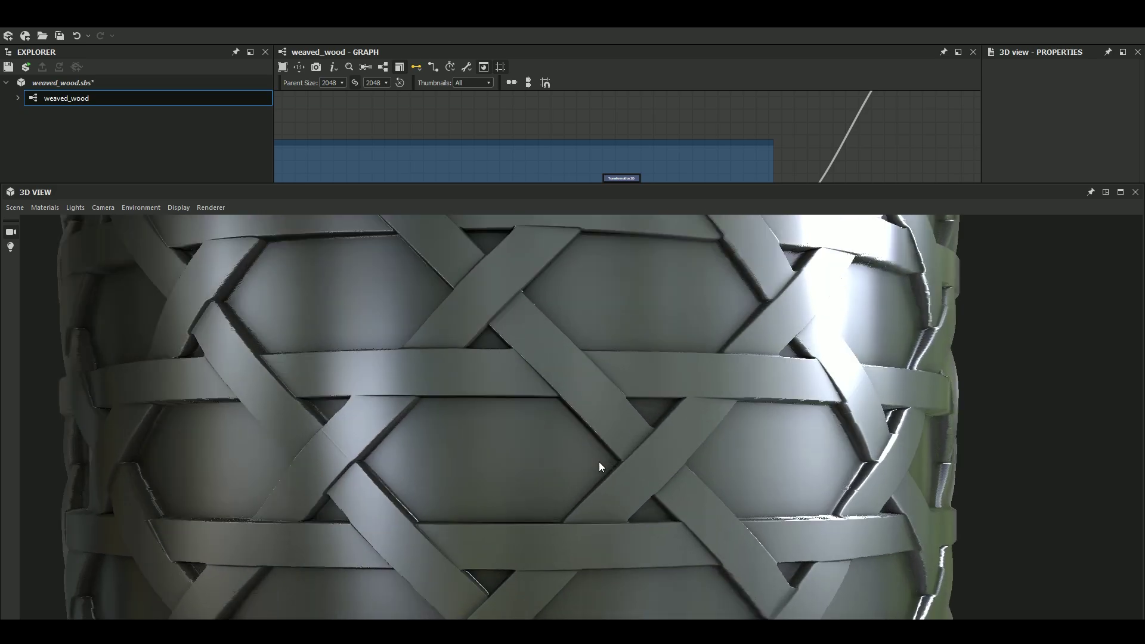
scroll(613, 457, "down", 3)
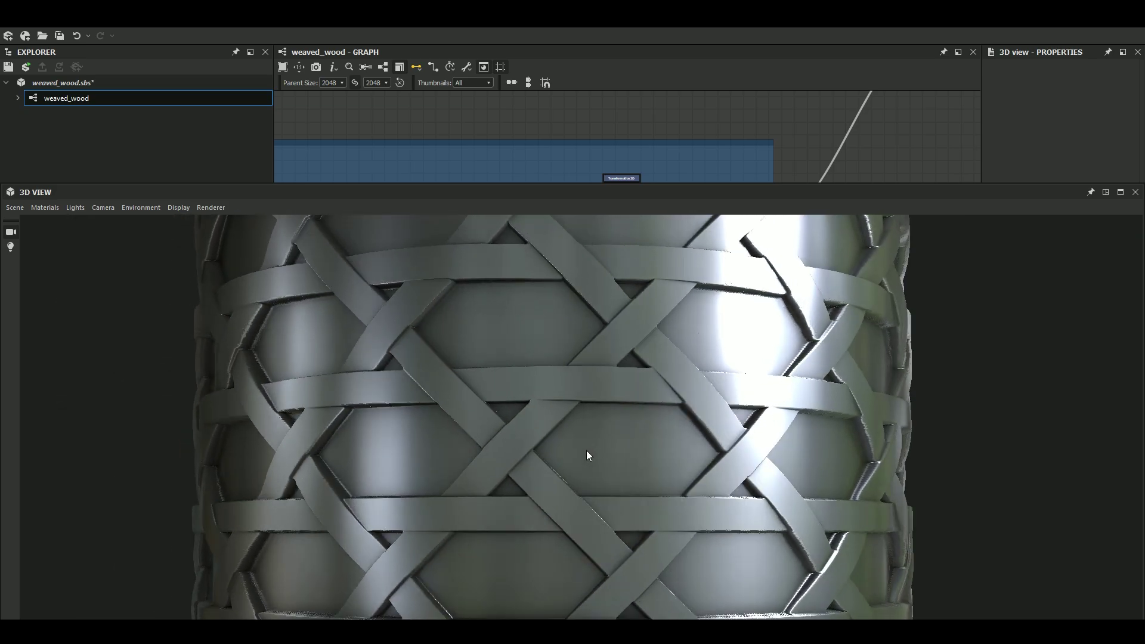
right_click_drag(583, 454, 614, 446)
middle_click_drag(614, 446, 603, 506)
scroll(604, 512, "up", 4)
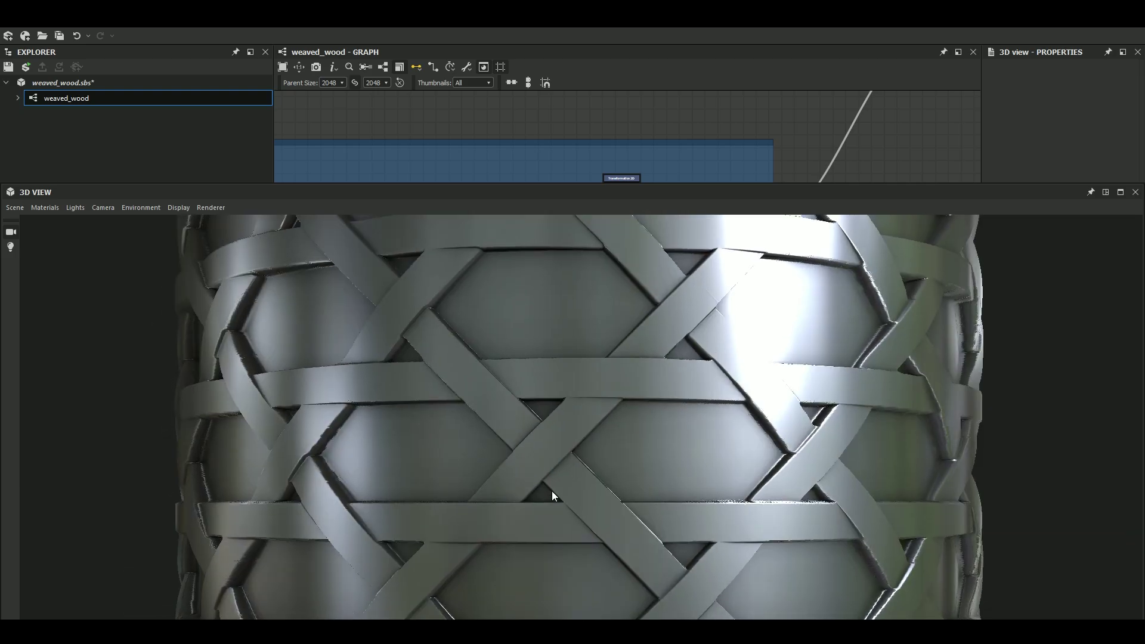
mouse_move(544, 477)
left_mouse_down()
mouse_move(572, 468)
mouse_move(559, 427)
mouse_move(558, 494)
left_mouse_up()
scroll(562, 486, "up", 4)
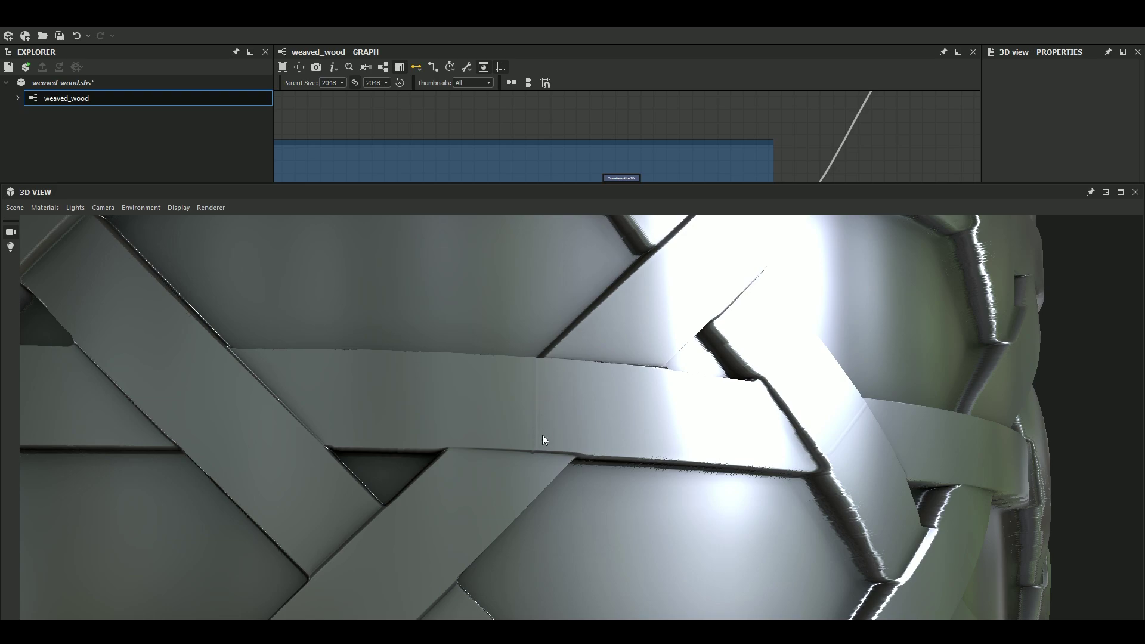
scroll(536, 440, "down", 5)
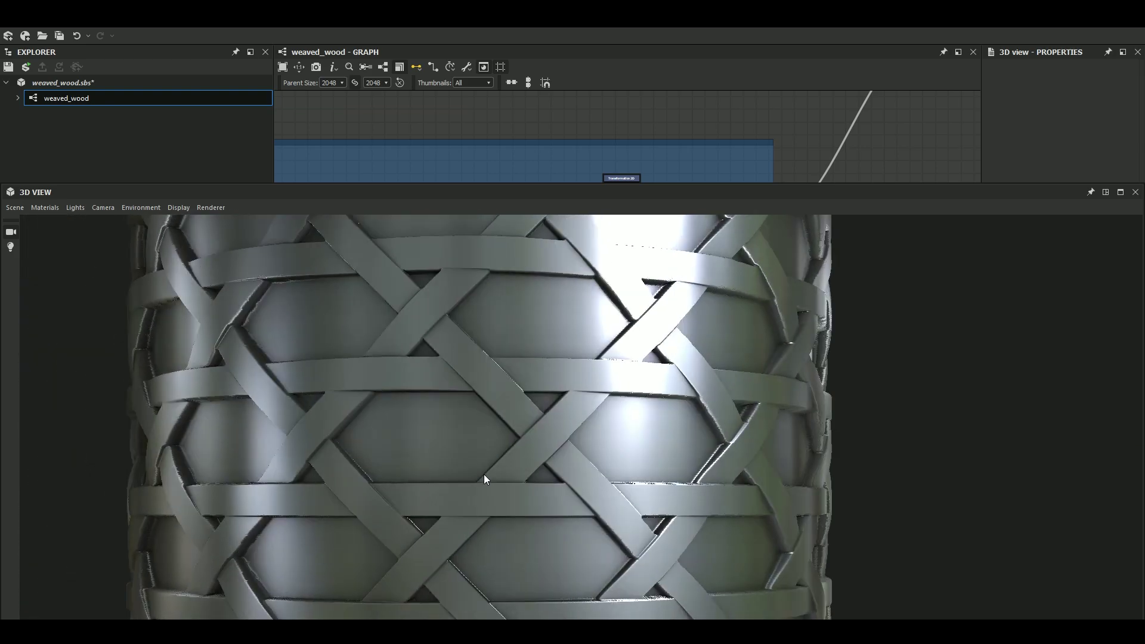
left_click_drag(484, 474, 574, 470)
scroll(538, 445, "down", 2)
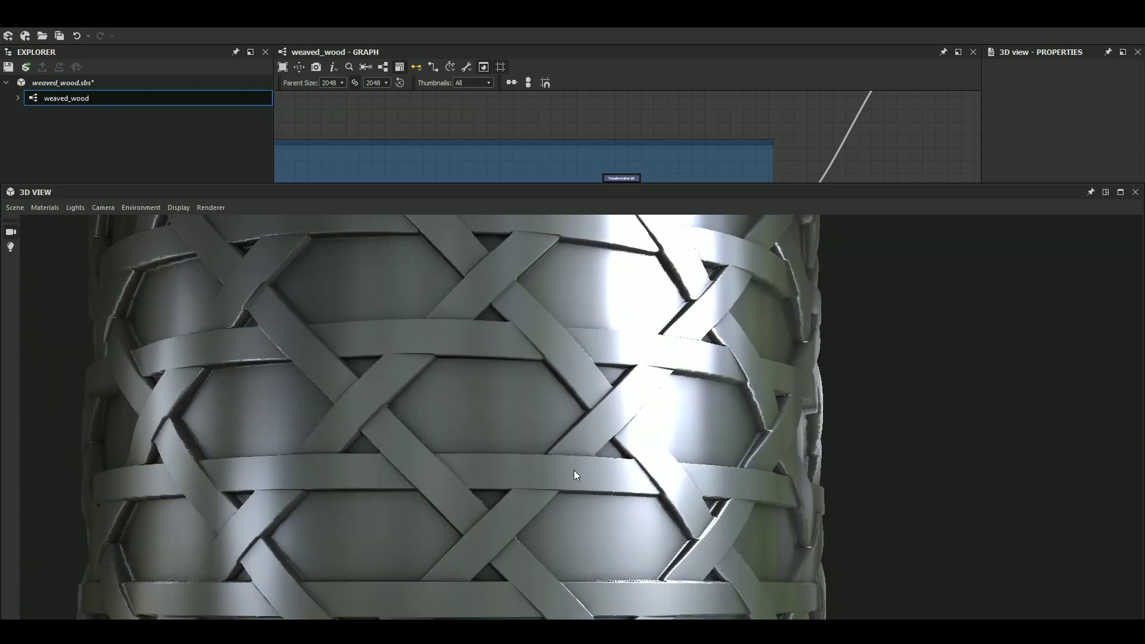
scroll(556, 471, "up", 5)
scroll(577, 456, "down", 4)
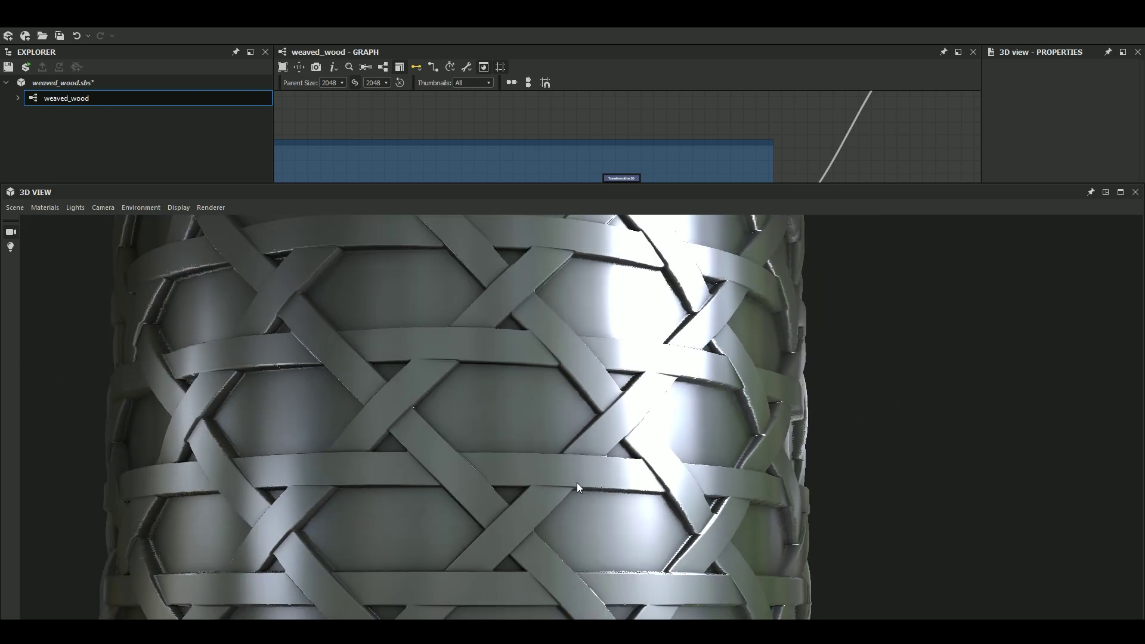
scroll(519, 526, "down", 3)
scroll(571, 481, "up", 6)
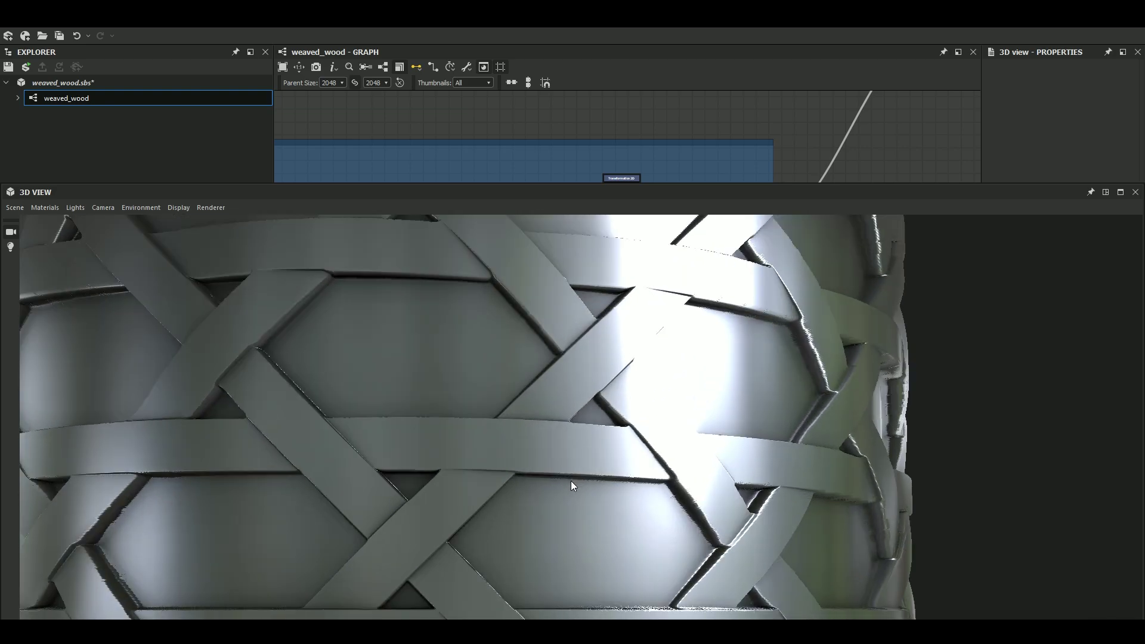
scroll(571, 481, "down", 5)
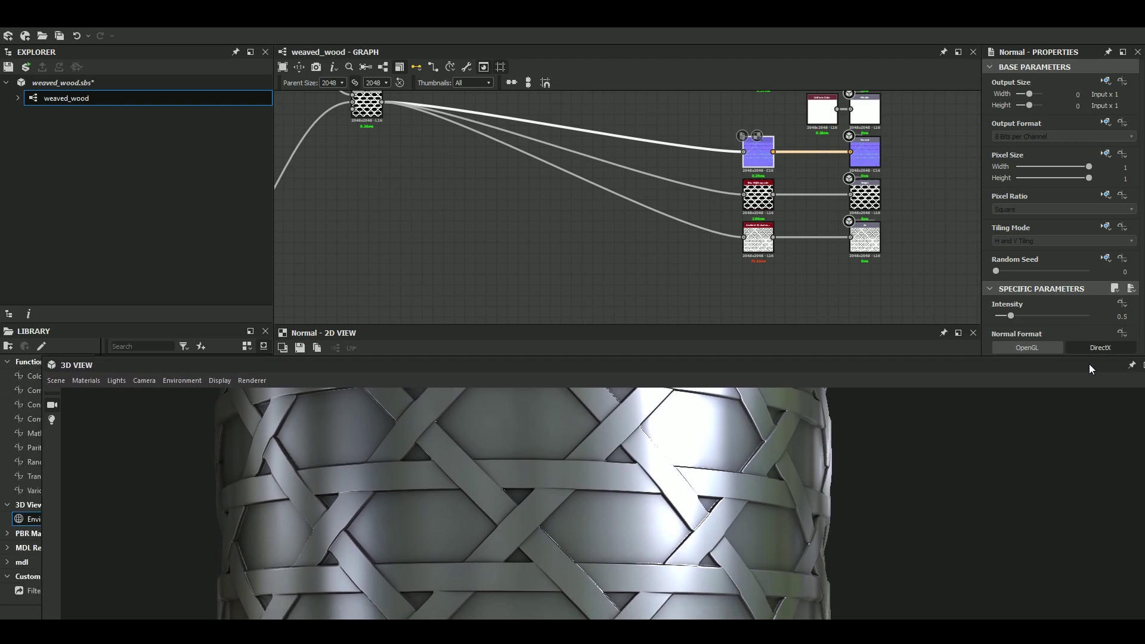
Lower the Normal node's intensity and check the softer relief on the woven cylinder.
left_click_drag(1006, 316, 1001, 316)
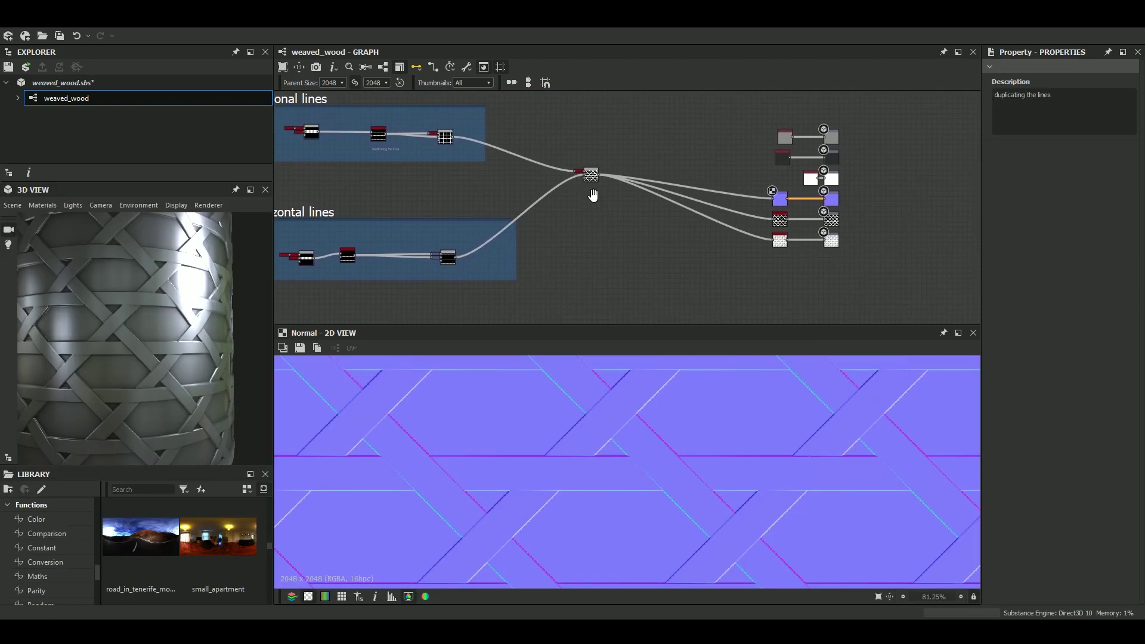
middle_click_drag(596, 187, 806, 212)
scroll(680, 225, "up", 2)
middle_click_drag(680, 225, 729, 219)
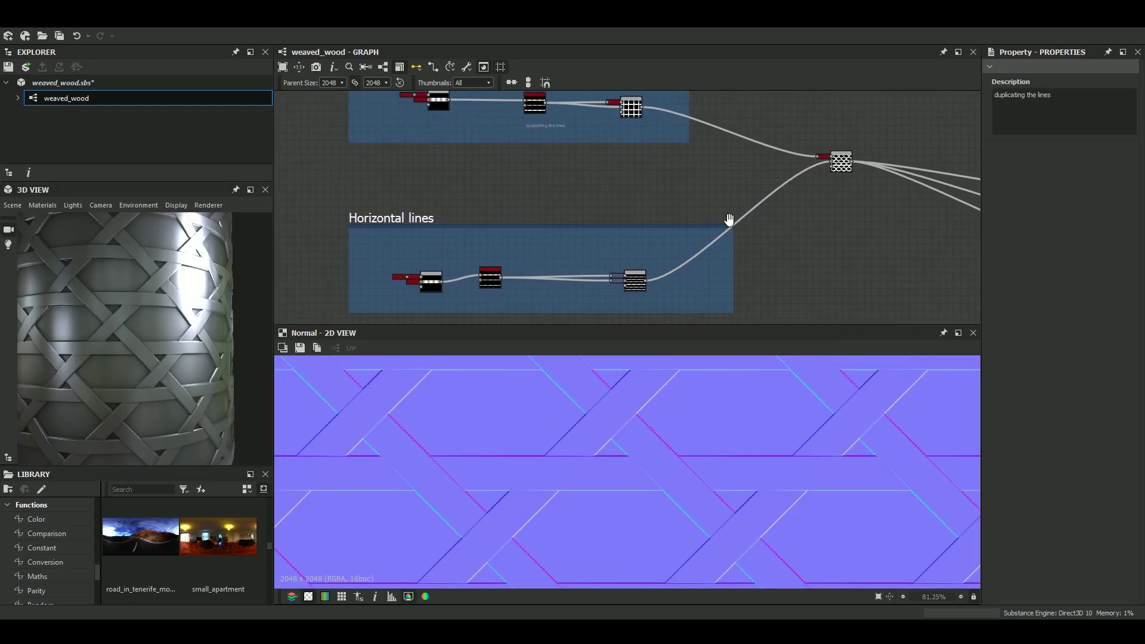
scroll(137, 352, "down", 3)
mouse_move(159, 371)
left_mouse_down()
mouse_move(209, 373)
mouse_move(116, 371)
mouse_move(127, 352)
mouse_move(100, 363)
mouse_move(147, 368)
mouse_move(80, 399)
mouse_move(158, 383)
left_mouse_up()
scroll(170, 375, "up", 5)
Review the texture maps, cylinder render and source photo of the Weaved Wood reference on ArtStation in the browser.
scroll(184, 367, "down", 4)
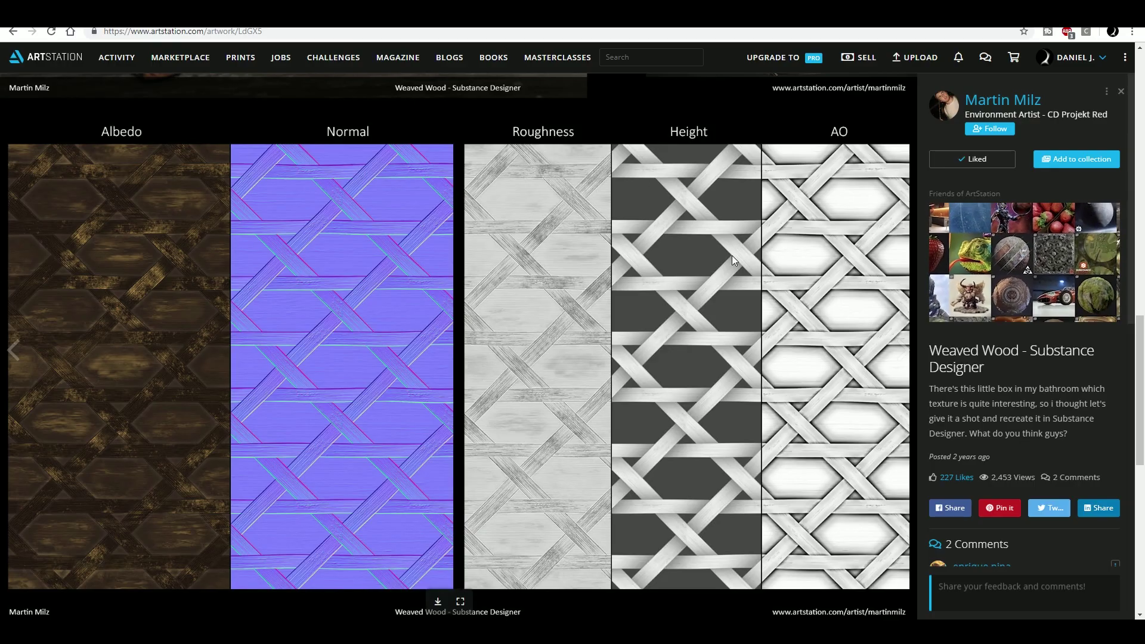
scroll(777, 313, "up", 5)
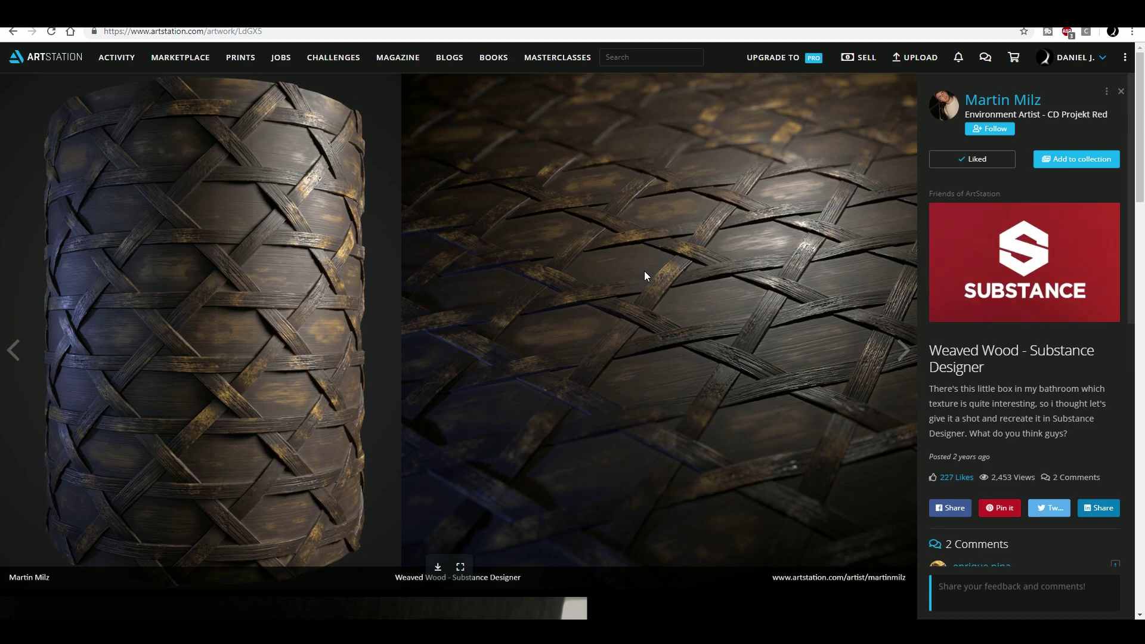
scroll(645, 276, "down", 4)
scroll(644, 277, "down", 10)
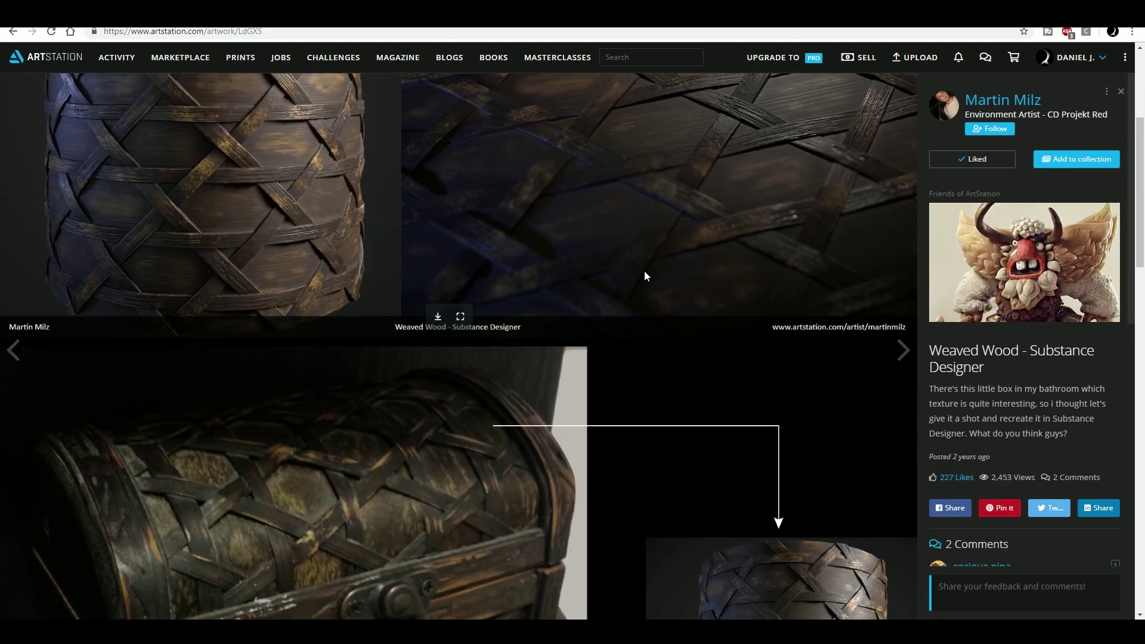
scroll(578, 280, "up", 10)
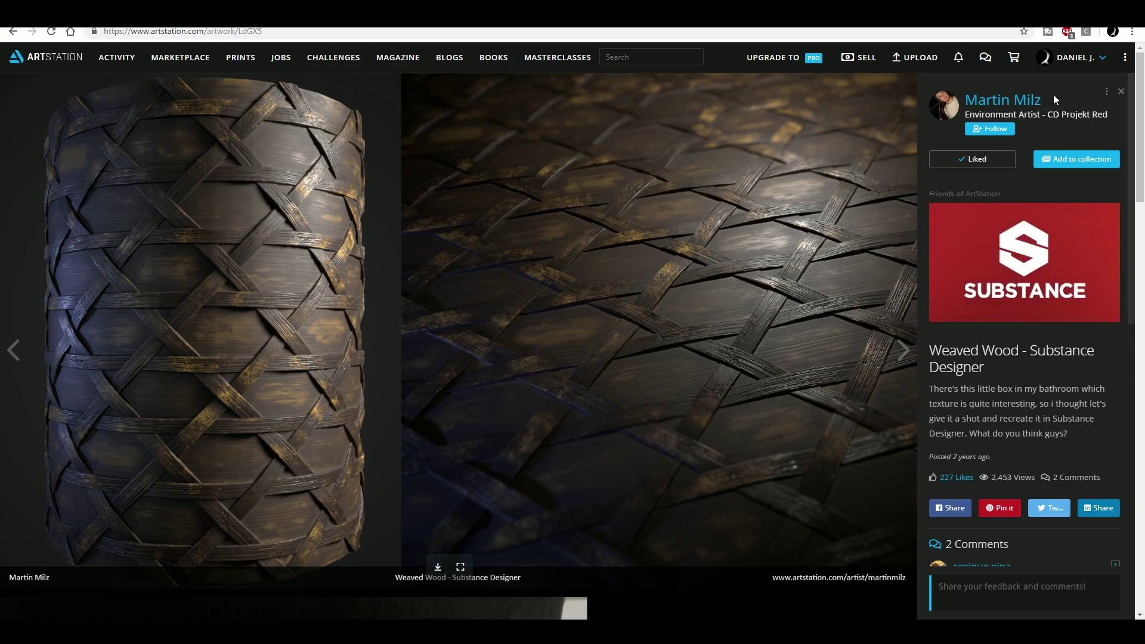
left_click(1076, 13)
In Substance Designer, view the whole woven cylinder in a detached 3D view and dock the view again.
left_click_drag(175, 345, 200, 384)
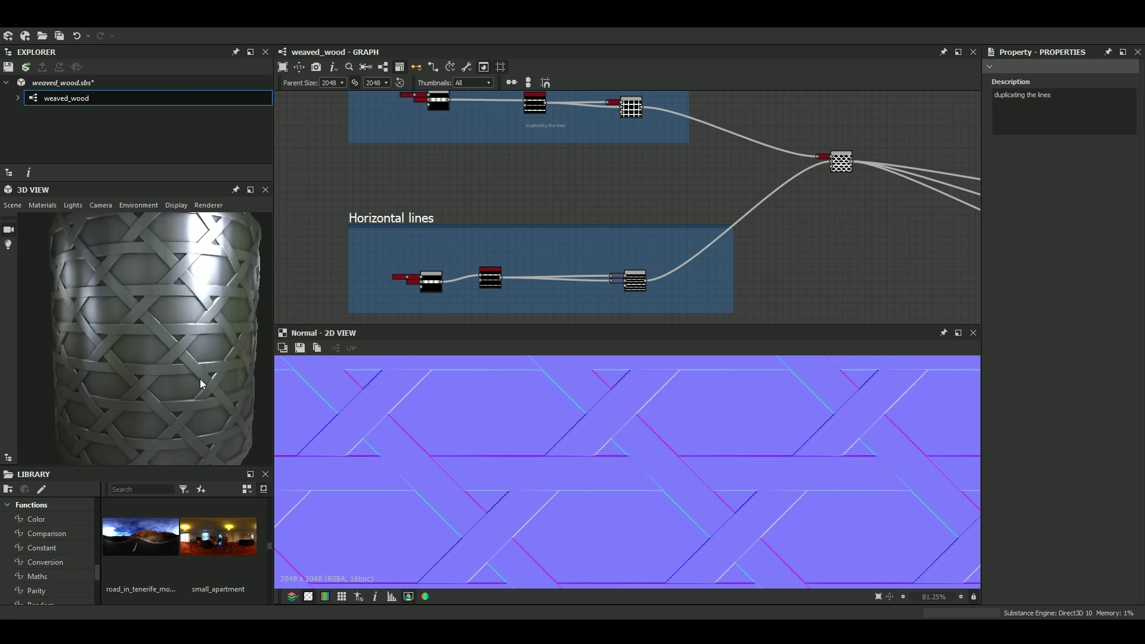
left_click(250, 190)
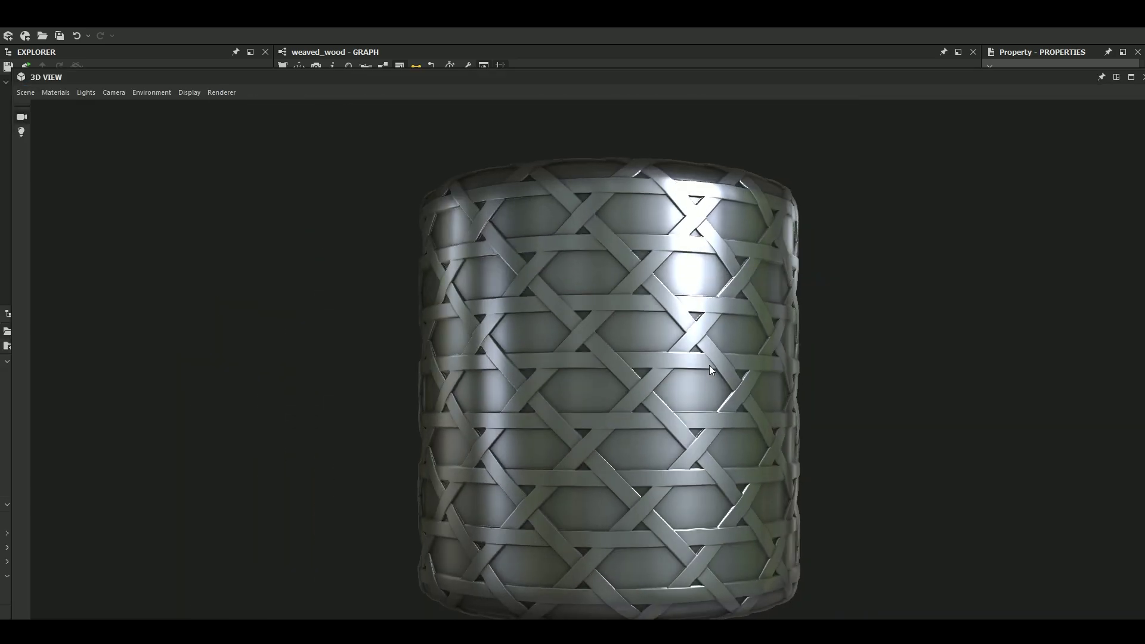
scroll(714, 367, "down", 2)
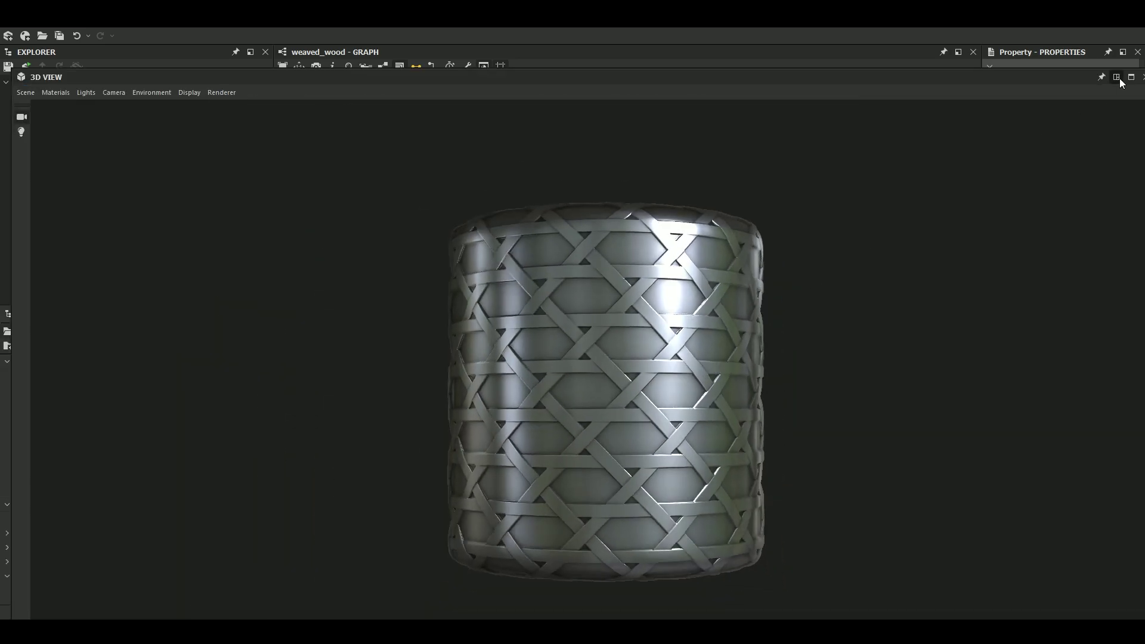
left_click(1117, 77)
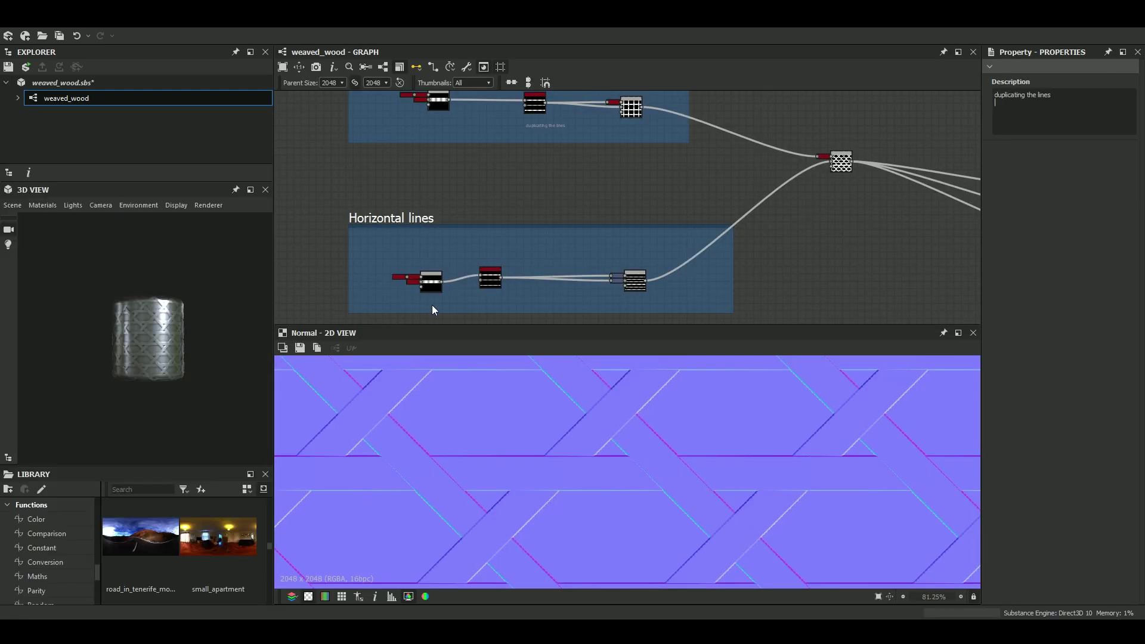